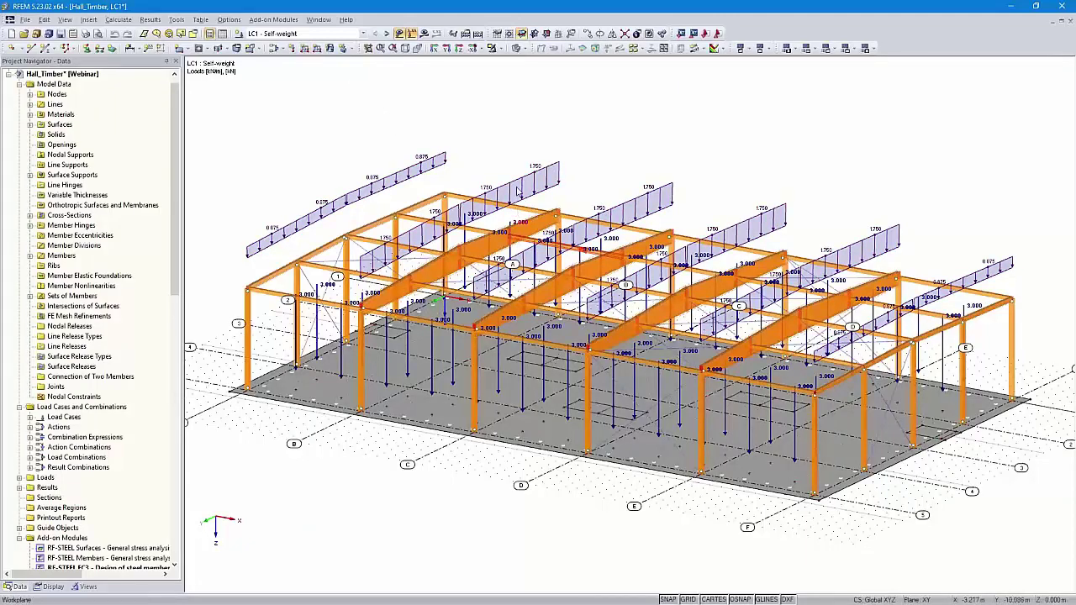
Review the applied loads of the load cases one after another, from LC1 Self-weight through LC10 Prestress.
middle_drag(602, 212, 606, 145)
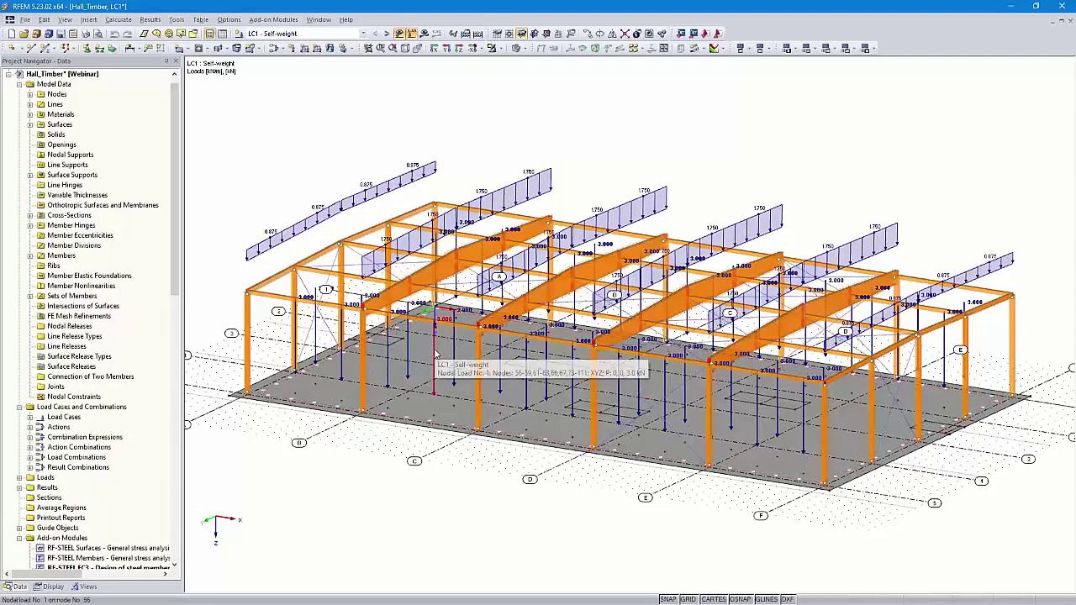
click(387, 33)
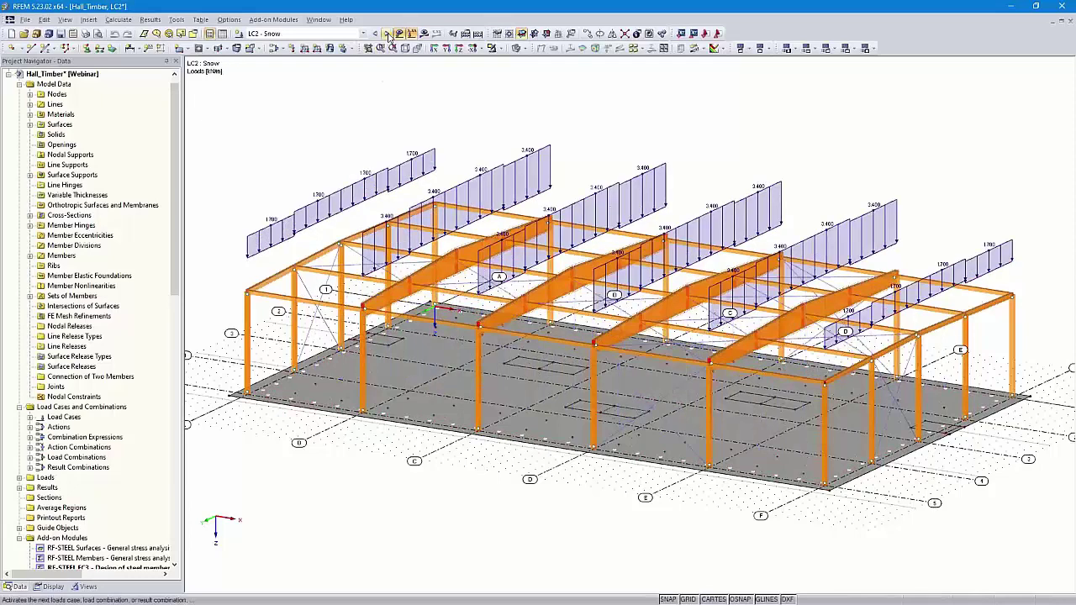
click(387, 33)
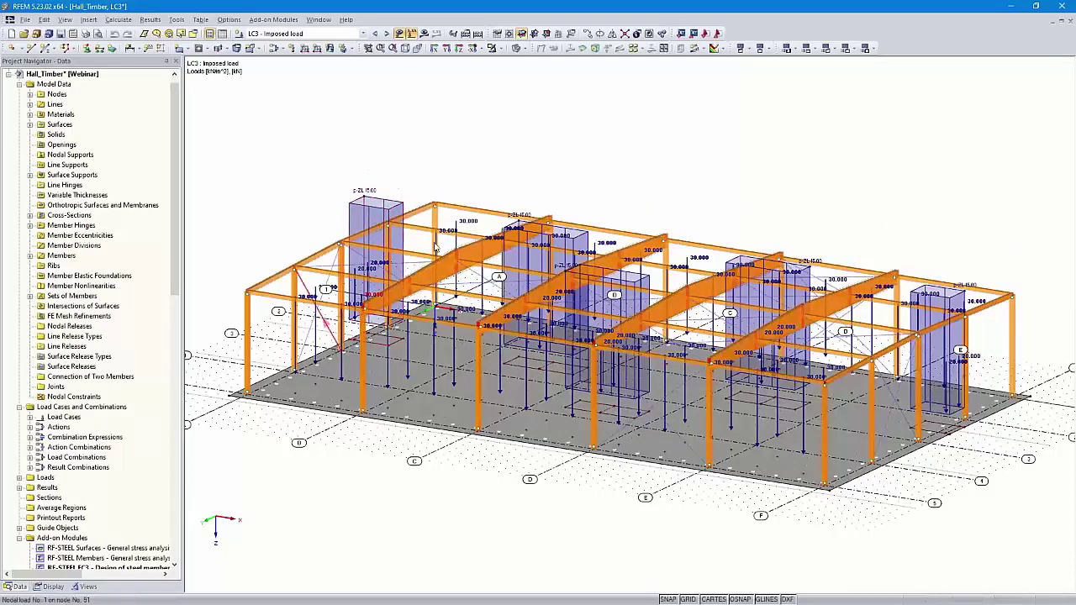
click(387, 35)
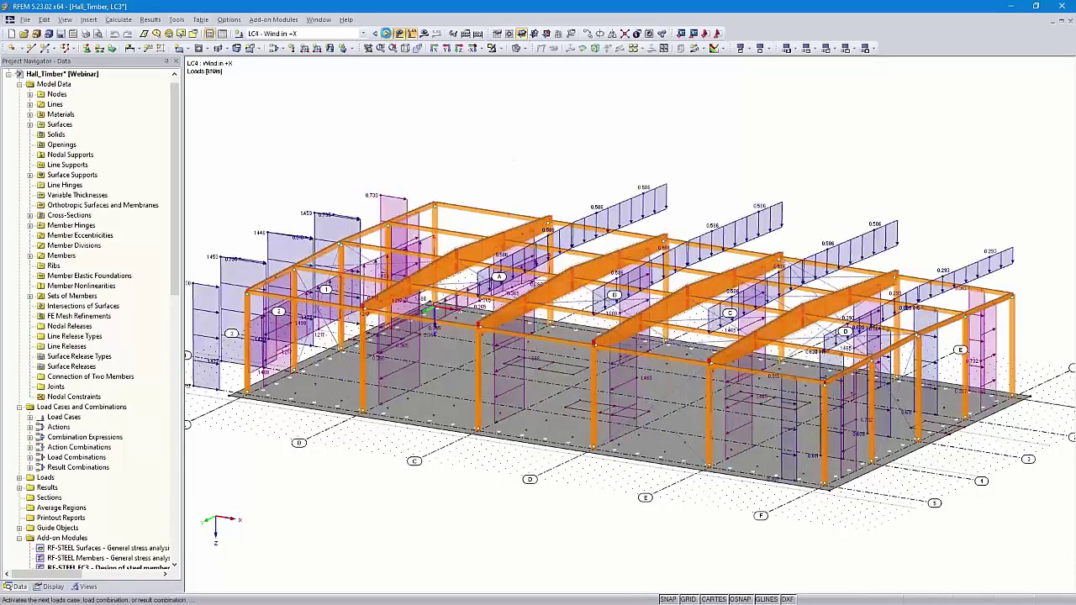
click(387, 35)
click(387, 35)
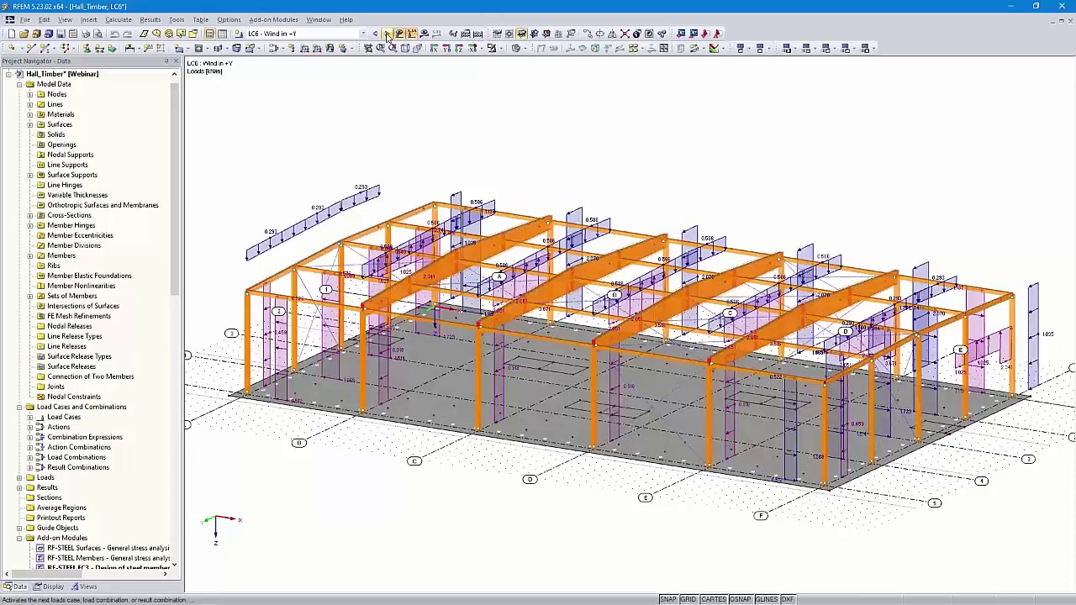
click(387, 35)
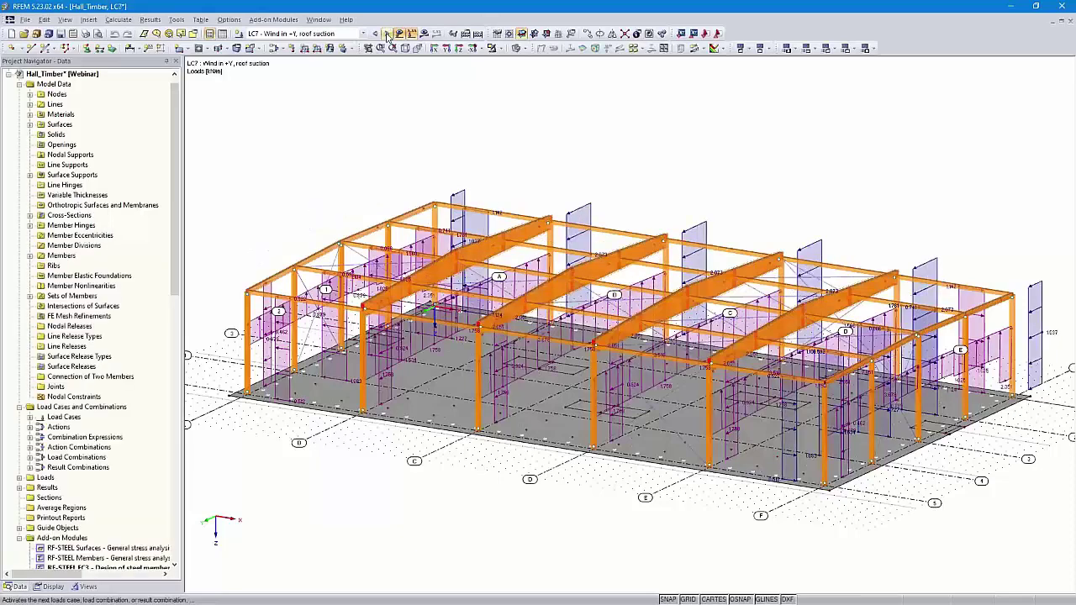
click(386, 36)
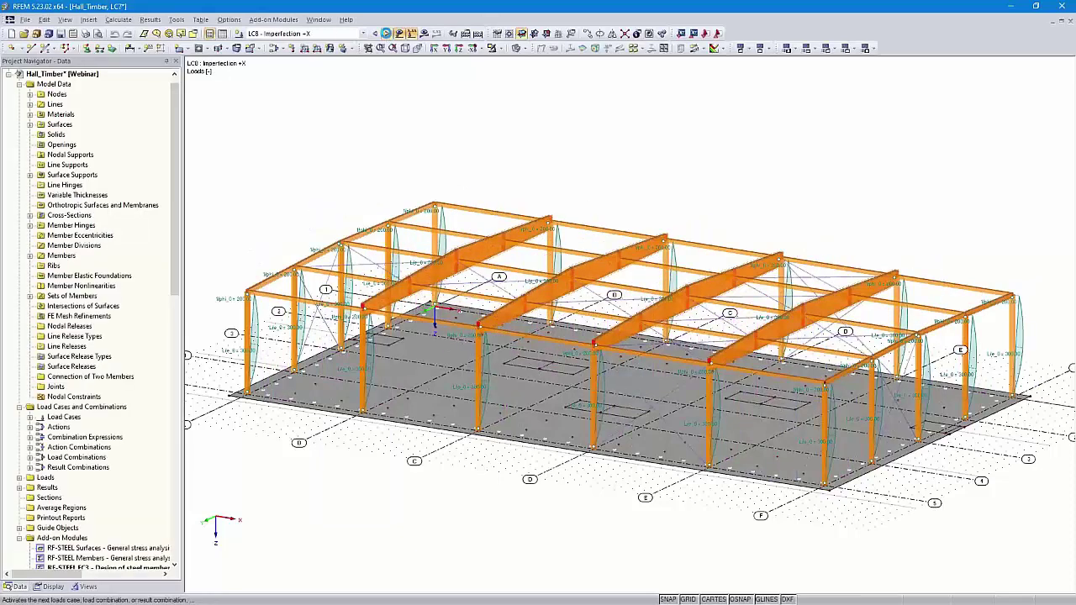
click(387, 35)
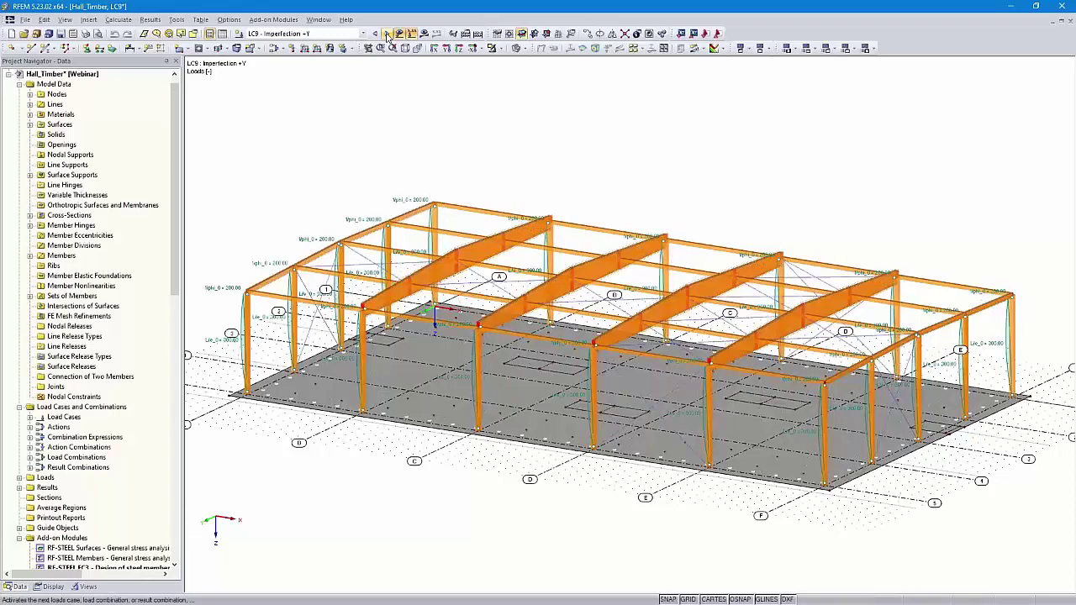
click(387, 36)
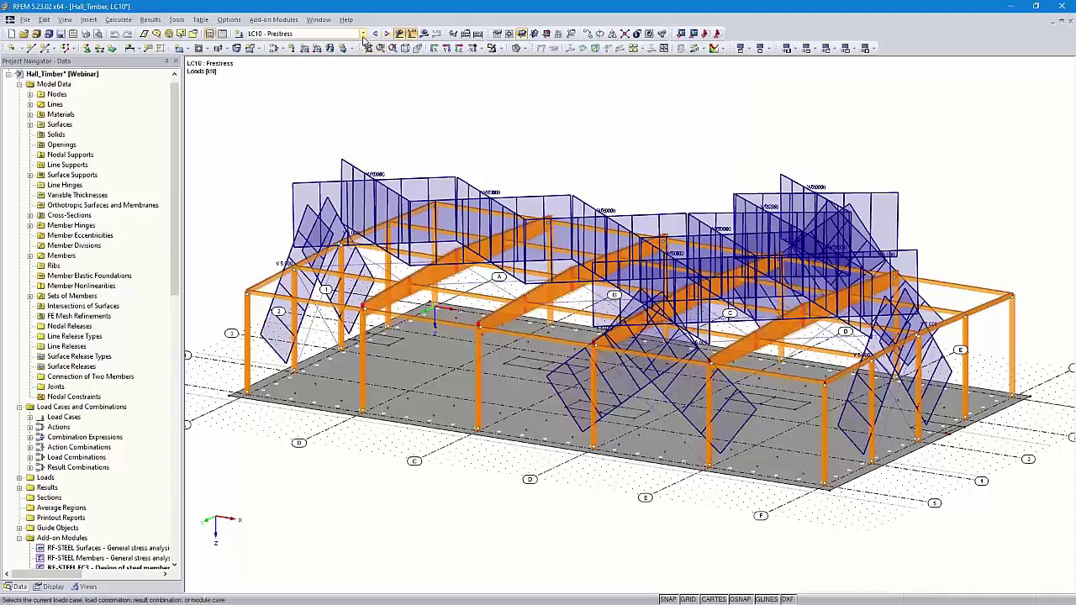
Look through the available load and result combinations and display the RF-STEEL EC3 CA1 design results.
click(364, 33)
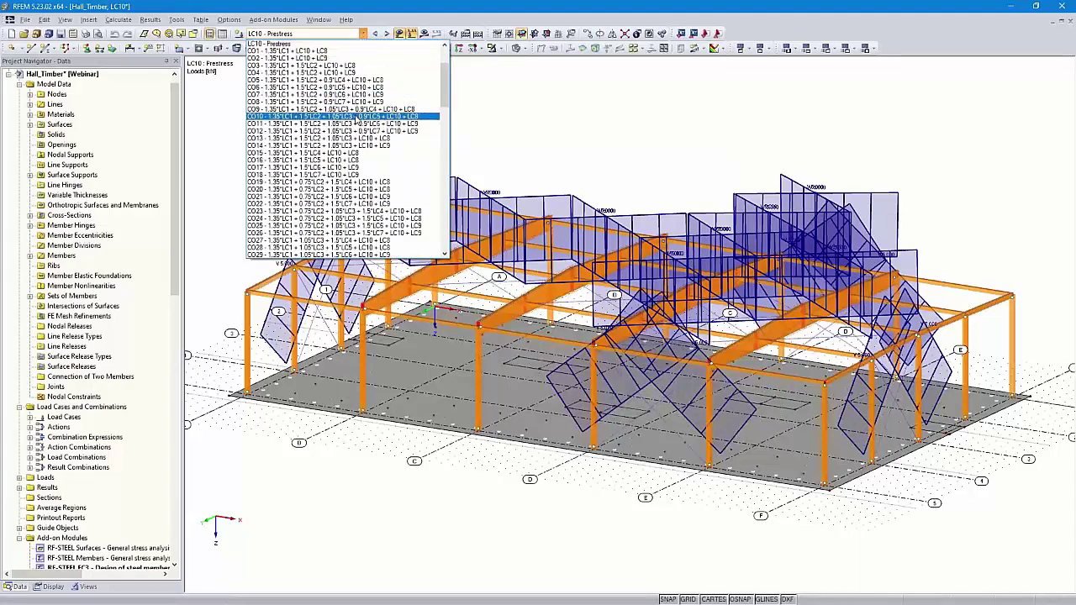
scroll(357, 119, down, 10)
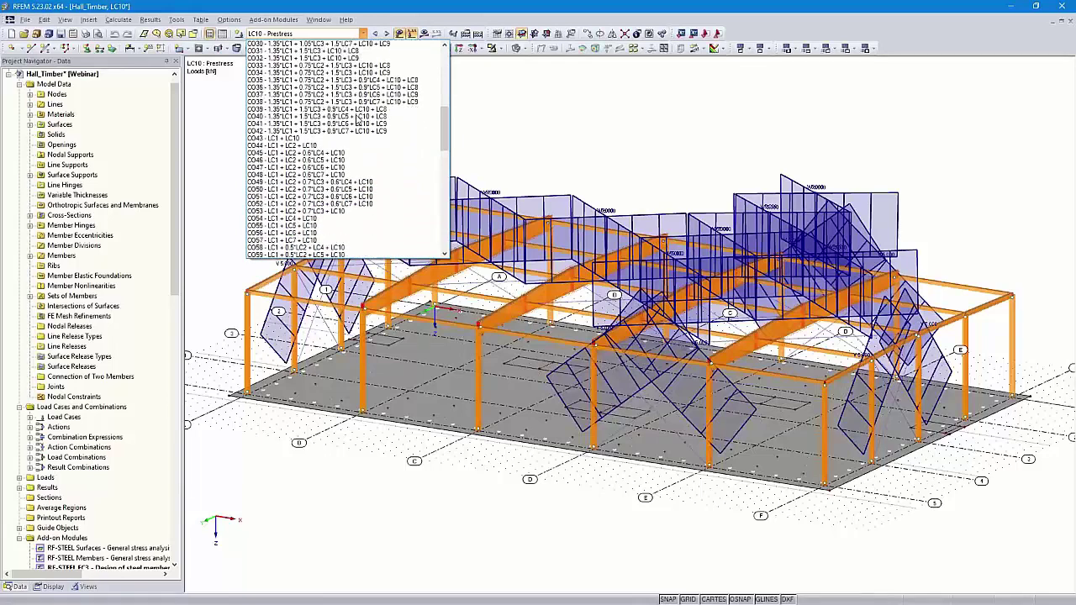
scroll(356, 119, down, 12)
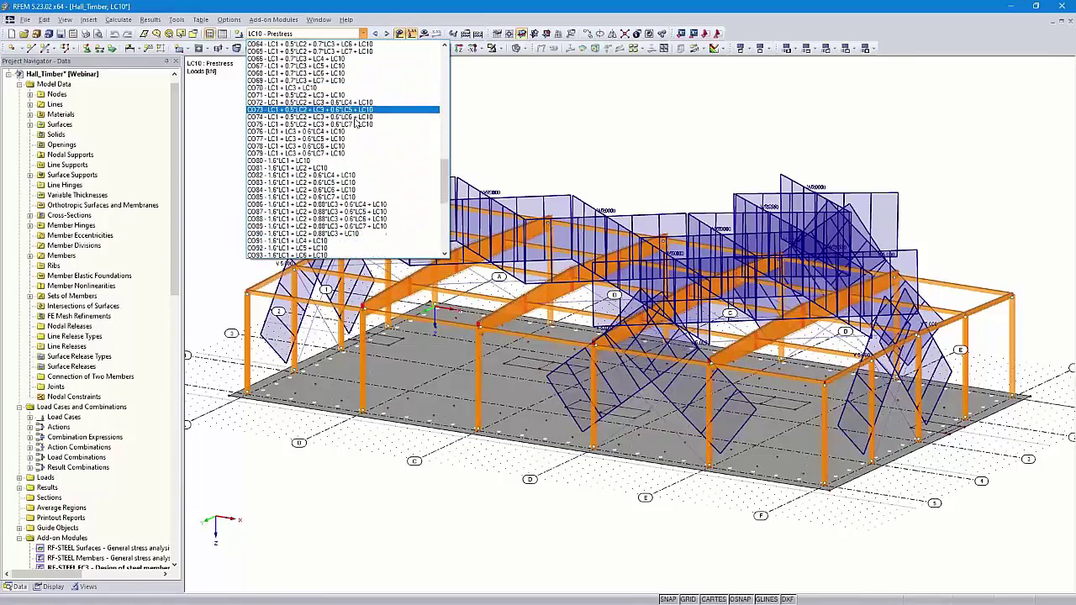
scroll(360, 171, down, 9)
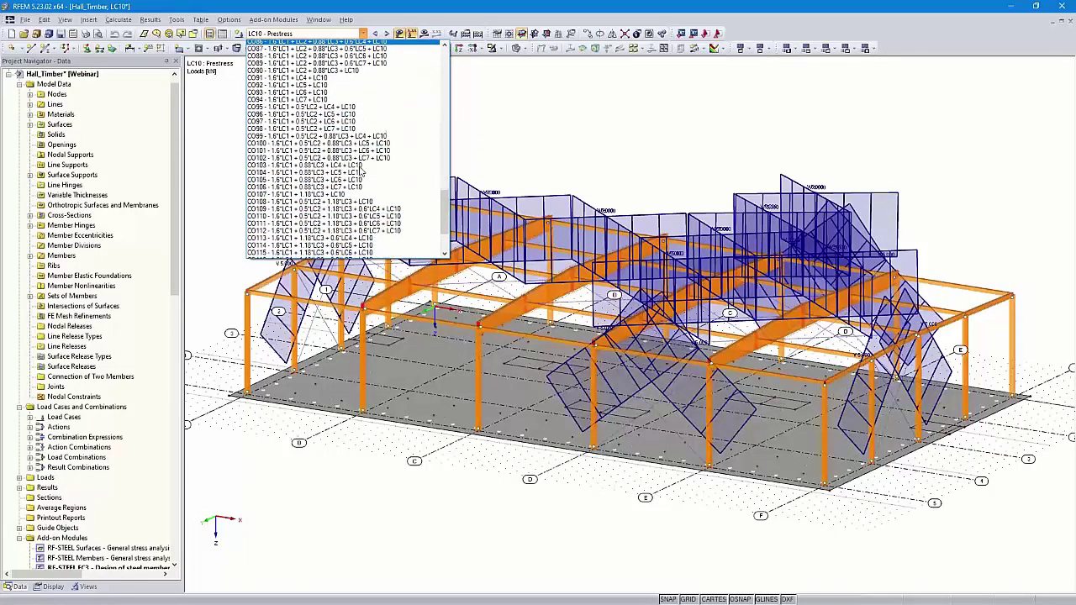
scroll(359, 172, down, 2)
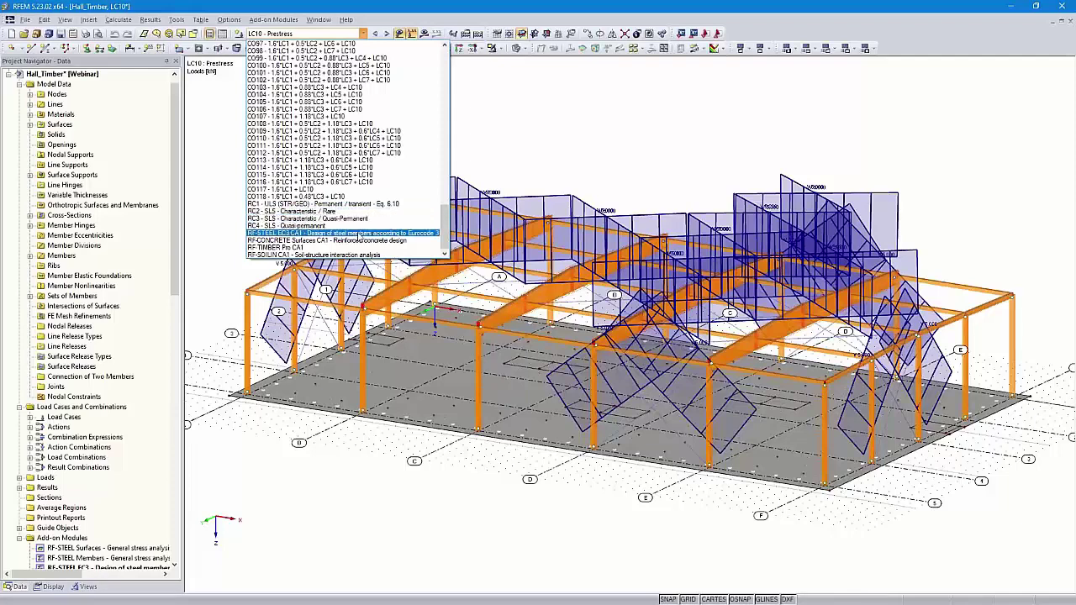
click(360, 235)
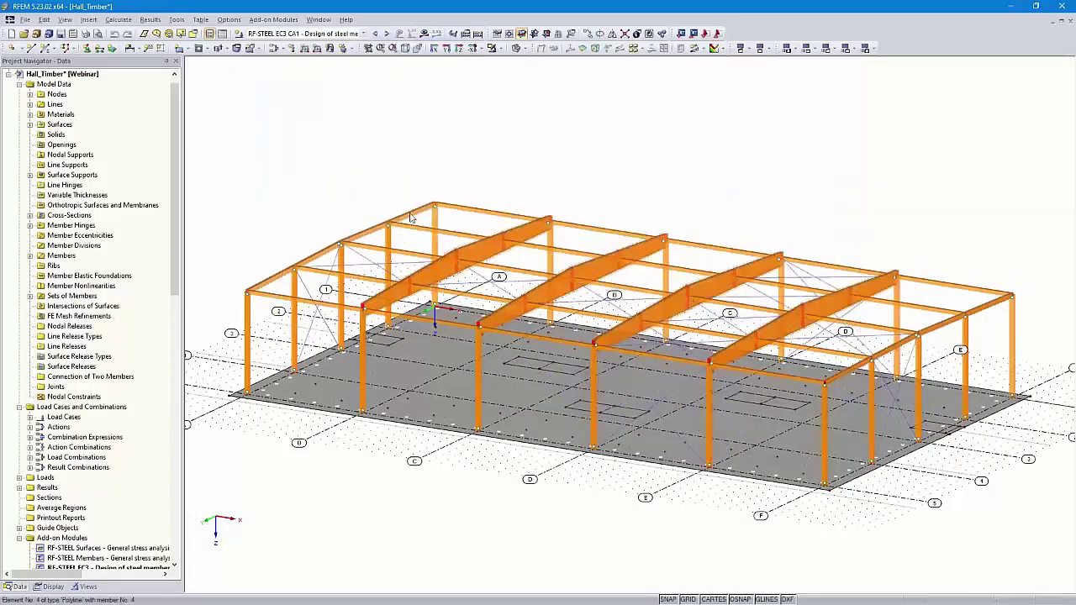
click(424, 35)
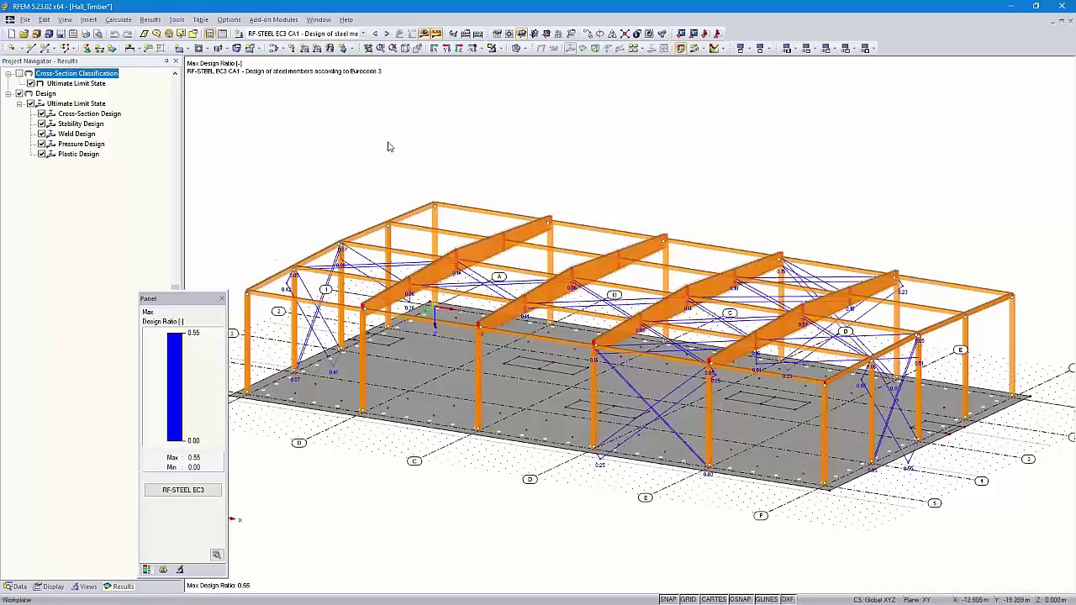
Display the RF-CONCRETE Surfaces CA1 reinforcement results and examine the RF-TIMBER Pro CA1 design ratios on the roof beams.
click(386, 32)
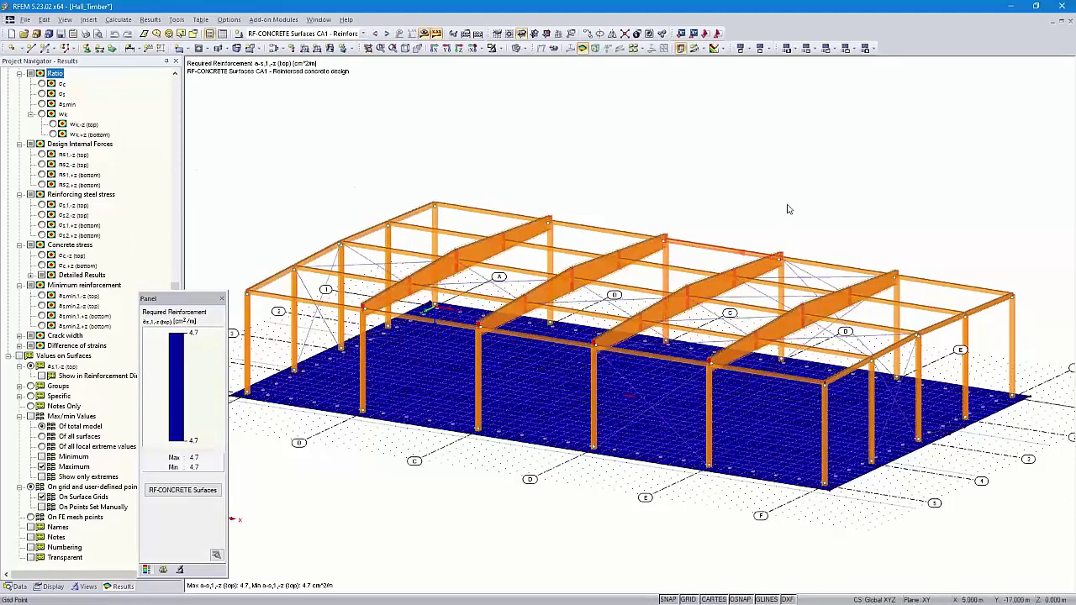
click(387, 34)
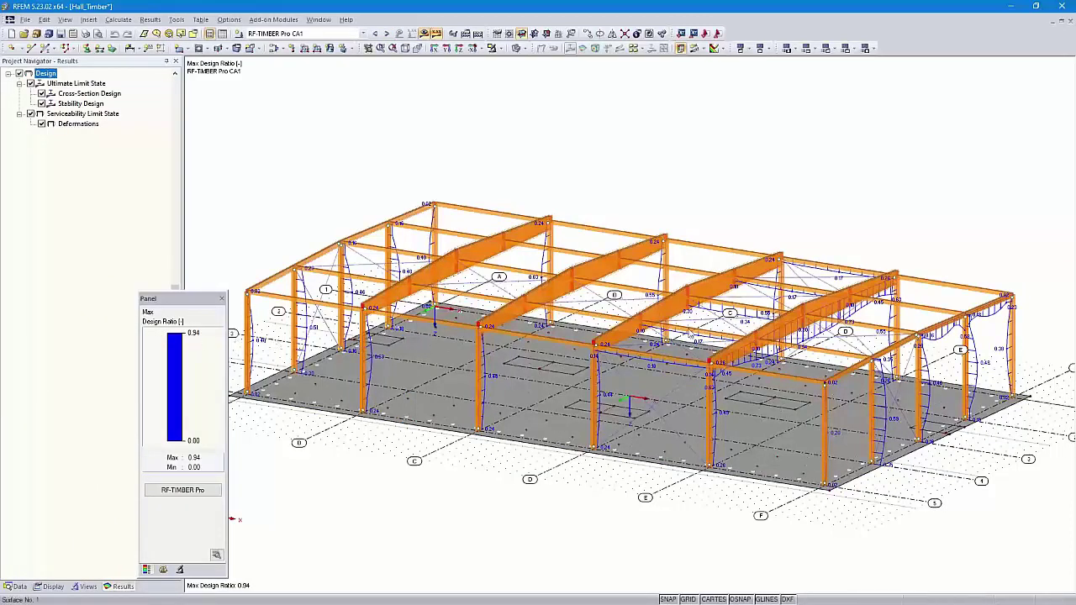
ctrl+middle_drag(876, 328, 827, 312)
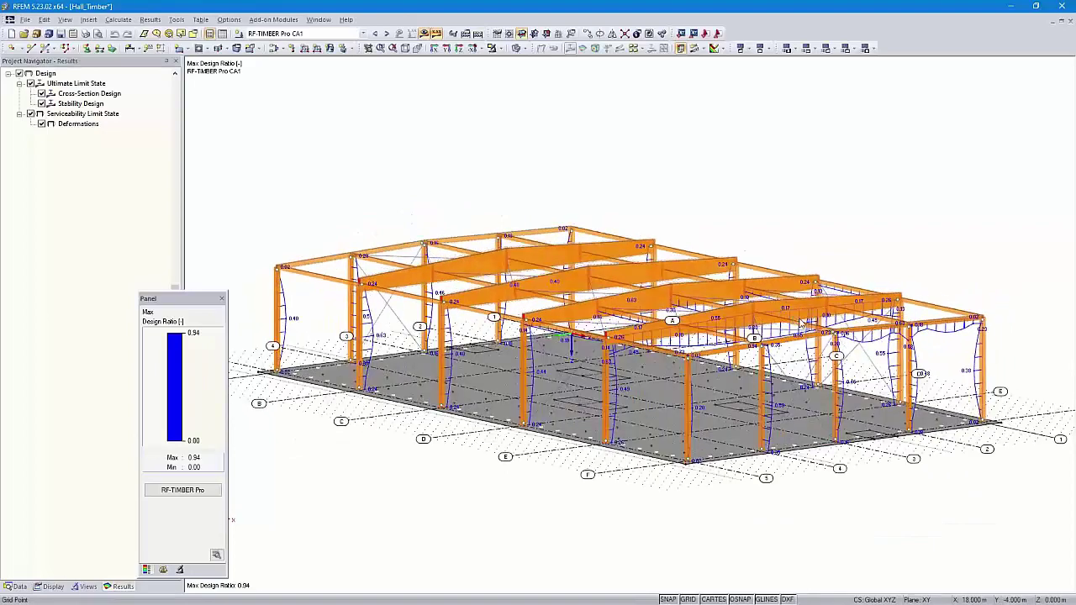
scroll(753, 330, up, 5)
ctrl+middle_drag(753, 329, 747, 448)
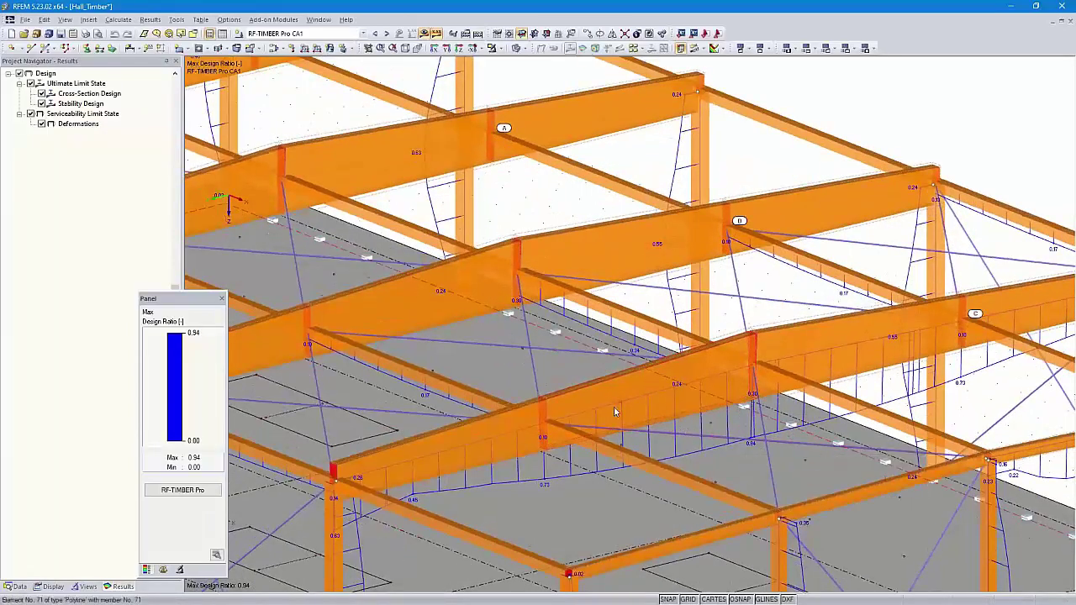
scroll(620, 394, down, 4)
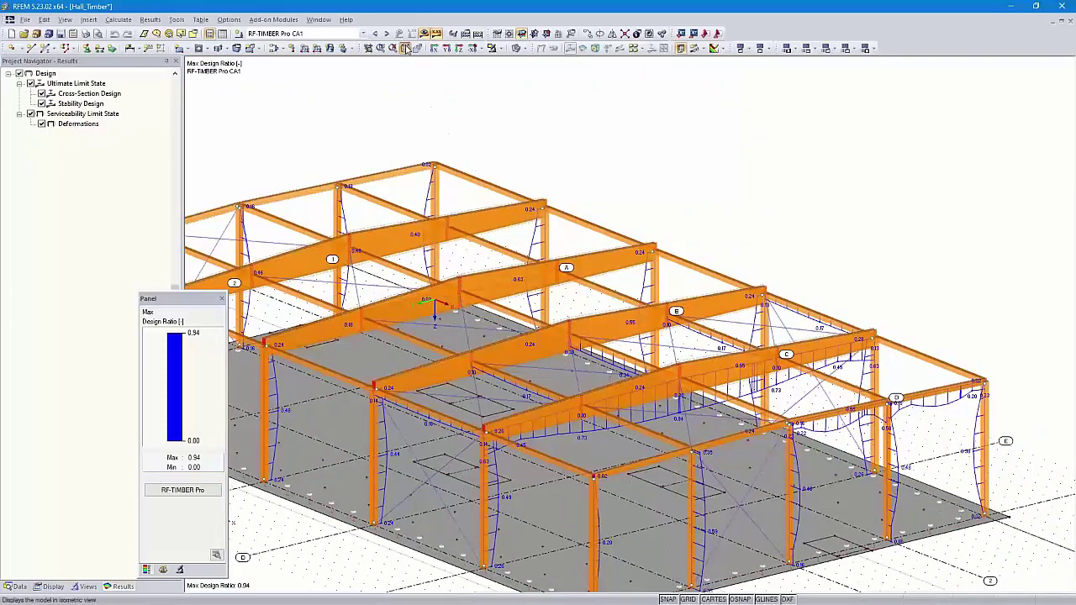
Show the RF-SOILIN CA1 elastic foundation coefficients in the isometric view and return to the RF-TIMBER Pro CA1 results.
click(404, 48)
click(386, 33)
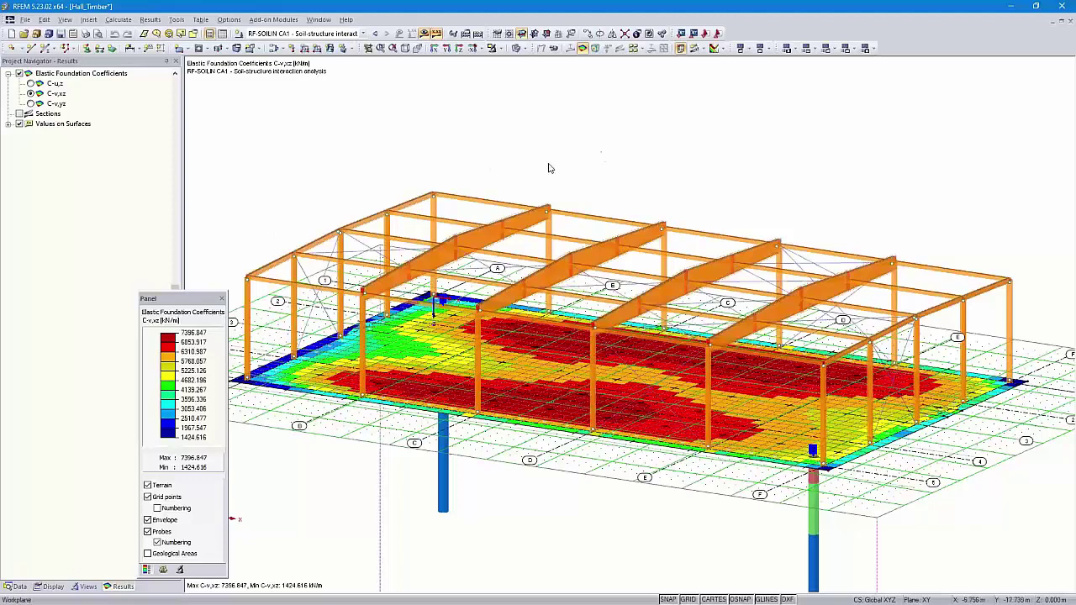
click(375, 34)
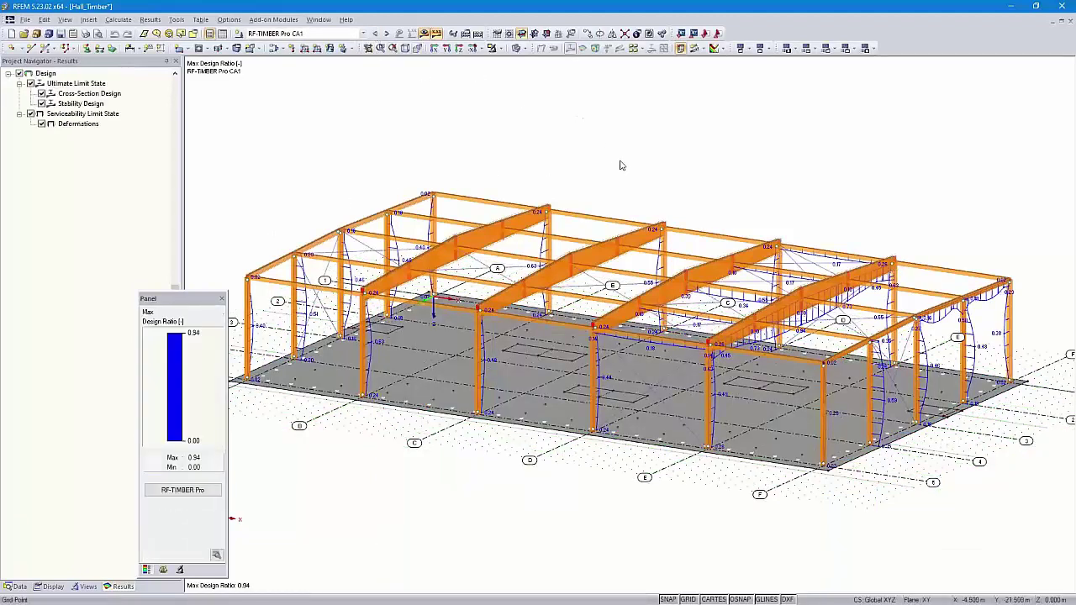
middle_drag(641, 171, 660, 175)
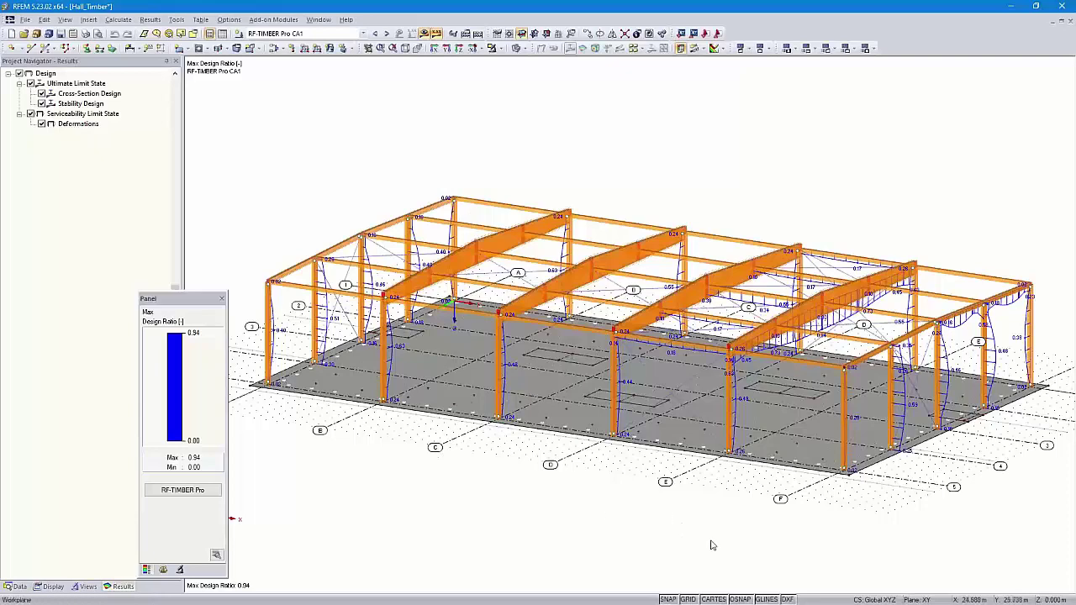
In the Z-direction view, disable the work plane grid's dynamic sizing by model and reduce its number of grid points.
click(460, 49)
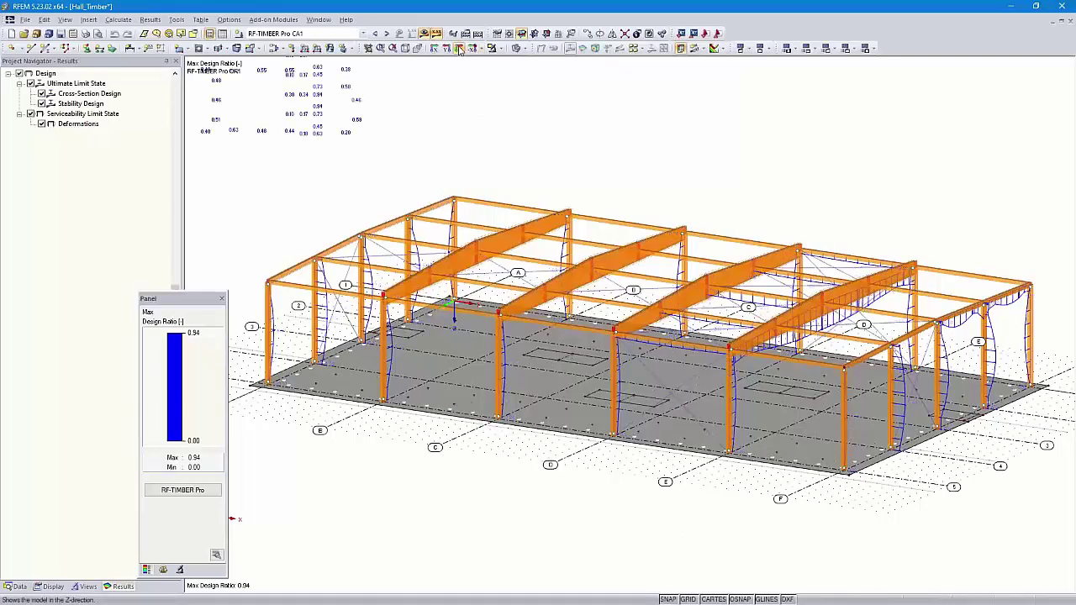
scroll(595, 253, down, 1)
scroll(595, 253, down, 2)
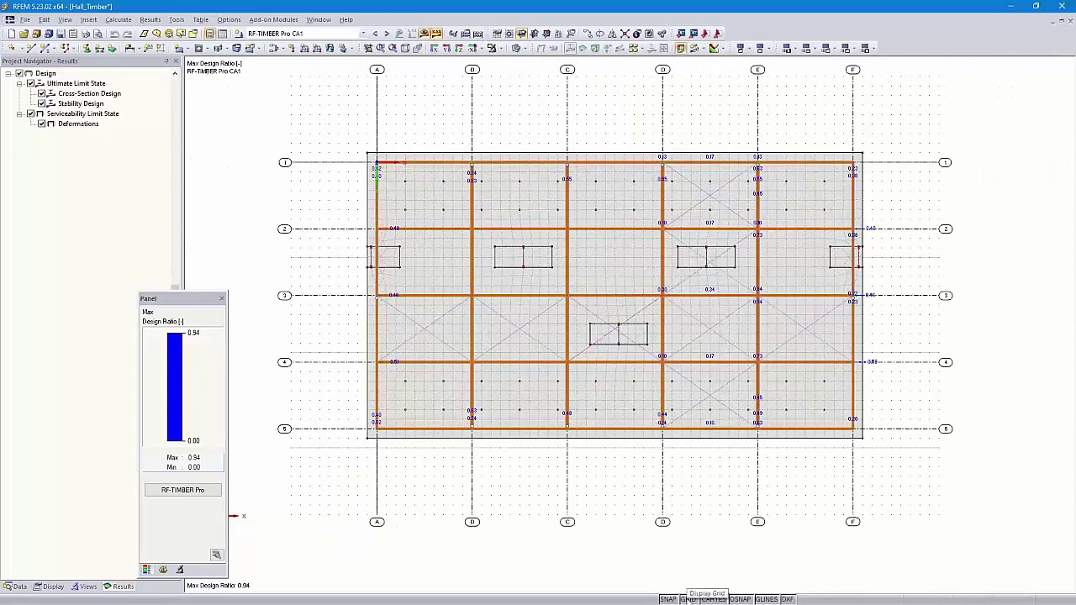
right_click(689, 600)
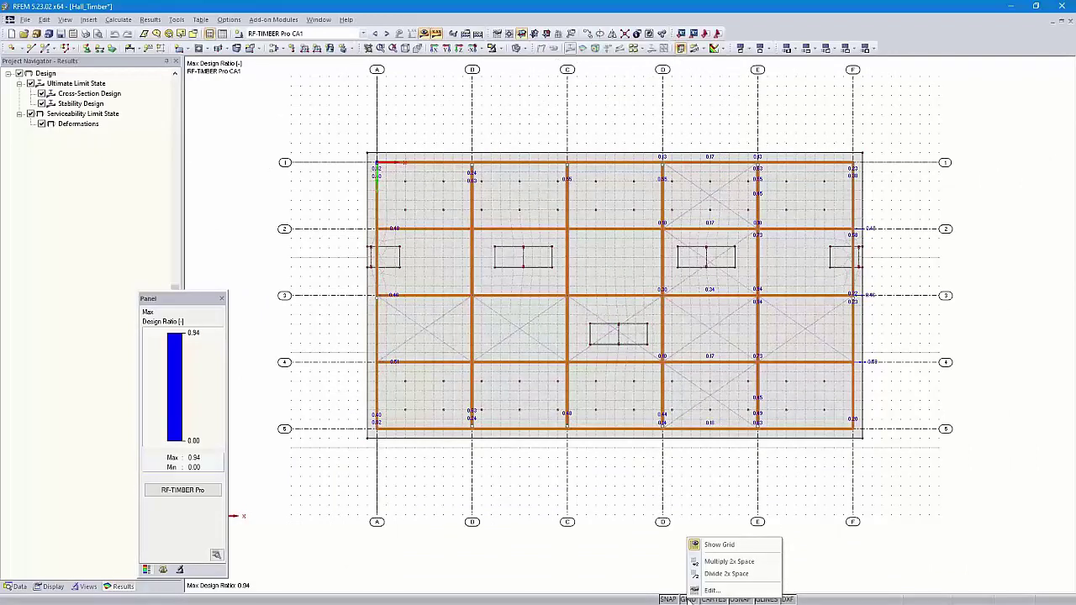
click(711, 592)
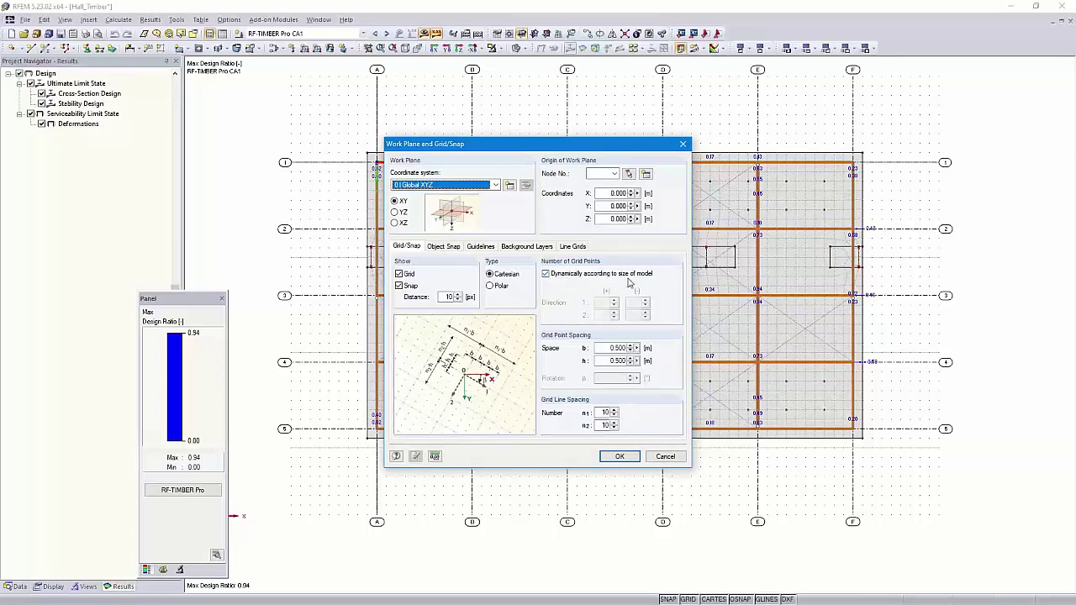
click(546, 274)
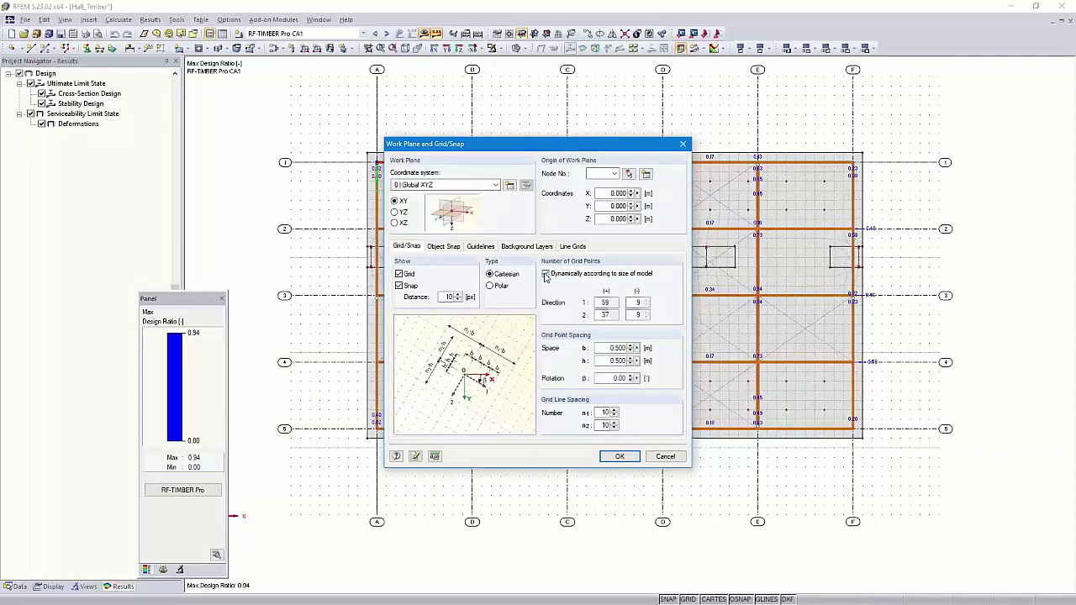
double_click(602, 302)
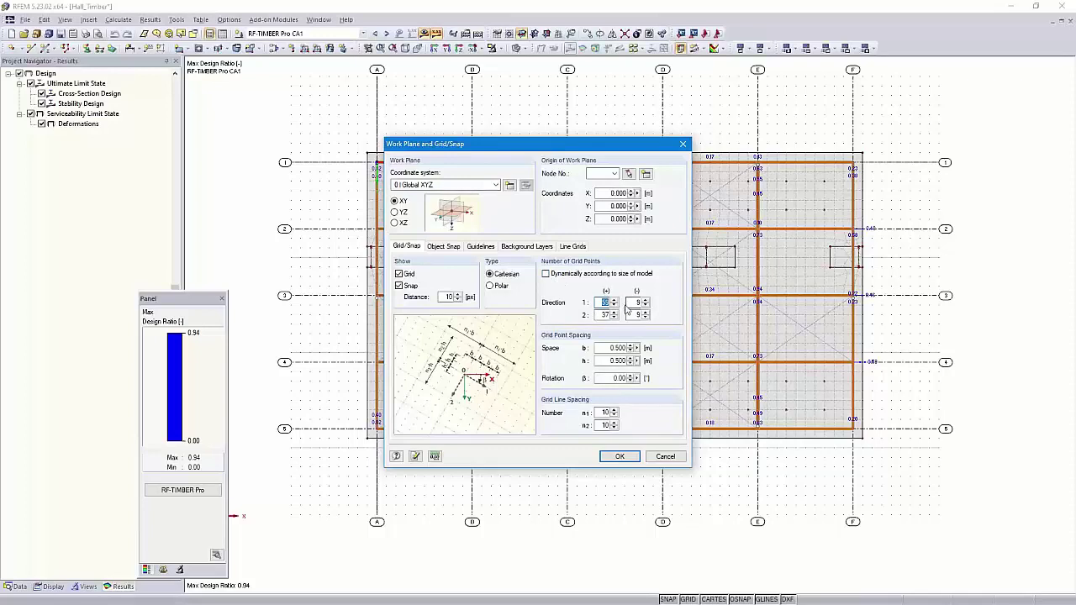
text(44)
double_click(602, 315)
click(618, 458)
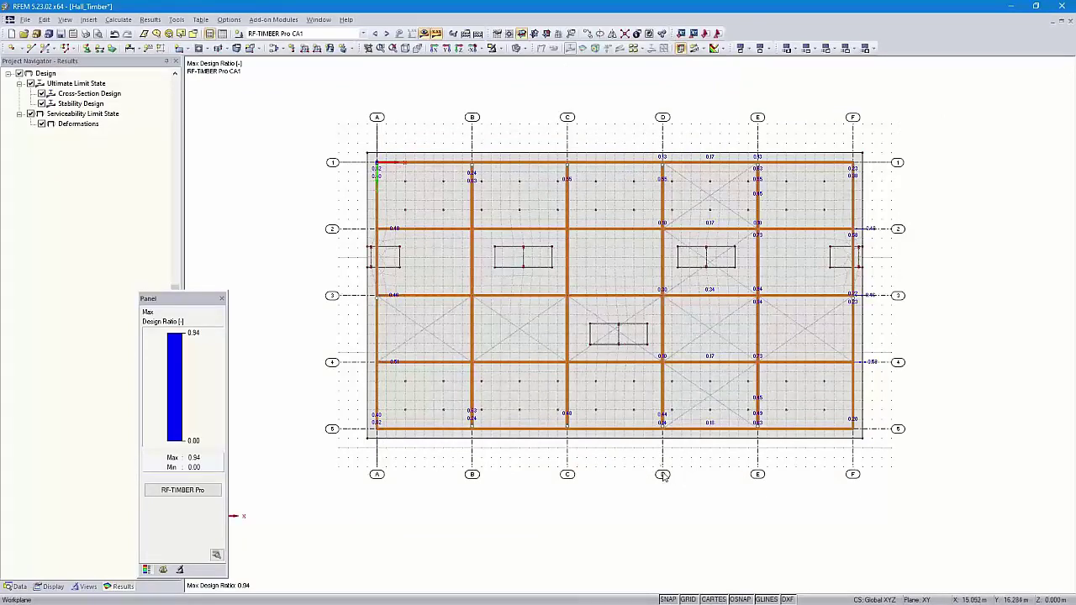
Turn the guidelines off in the display settings and turn them back on.
scroll(660, 433, up, 1)
middle_drag(662, 429, 679, 485)
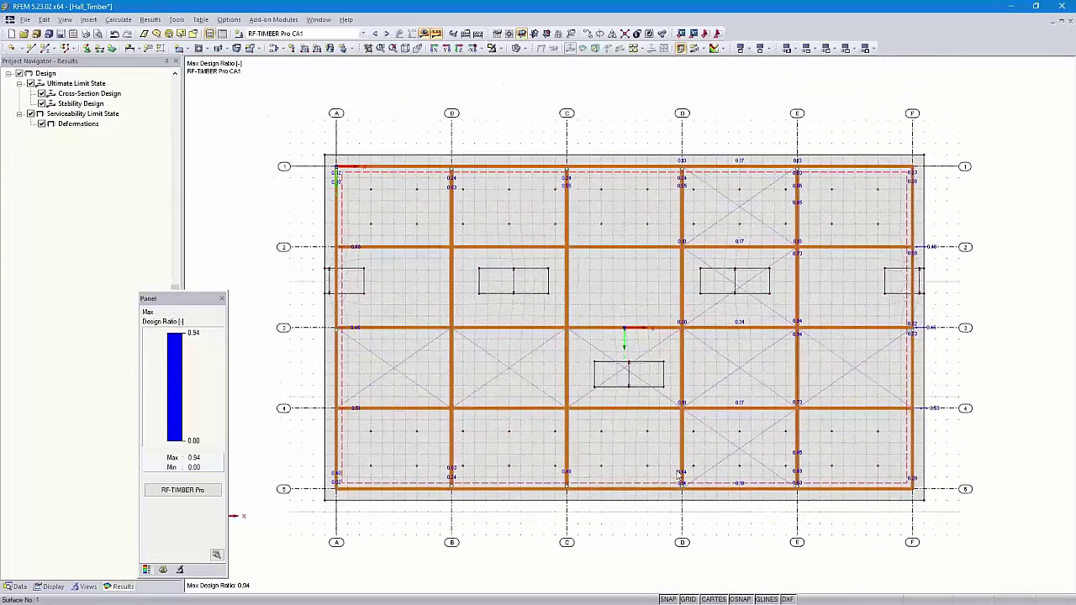
scroll(679, 486, down, 1)
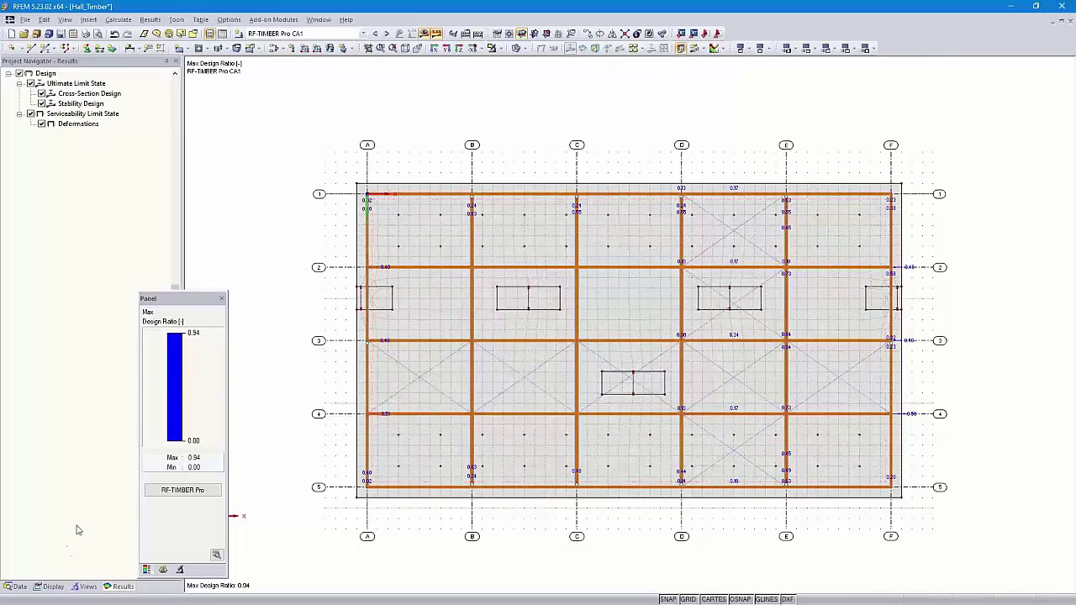
click(50, 587)
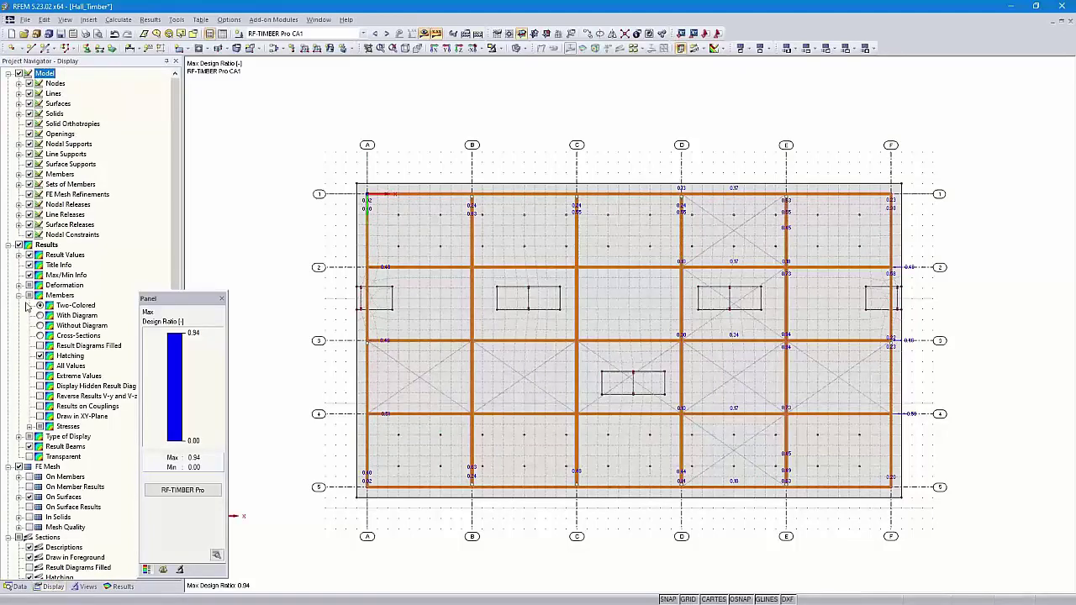
scroll(31, 255, down, 12)
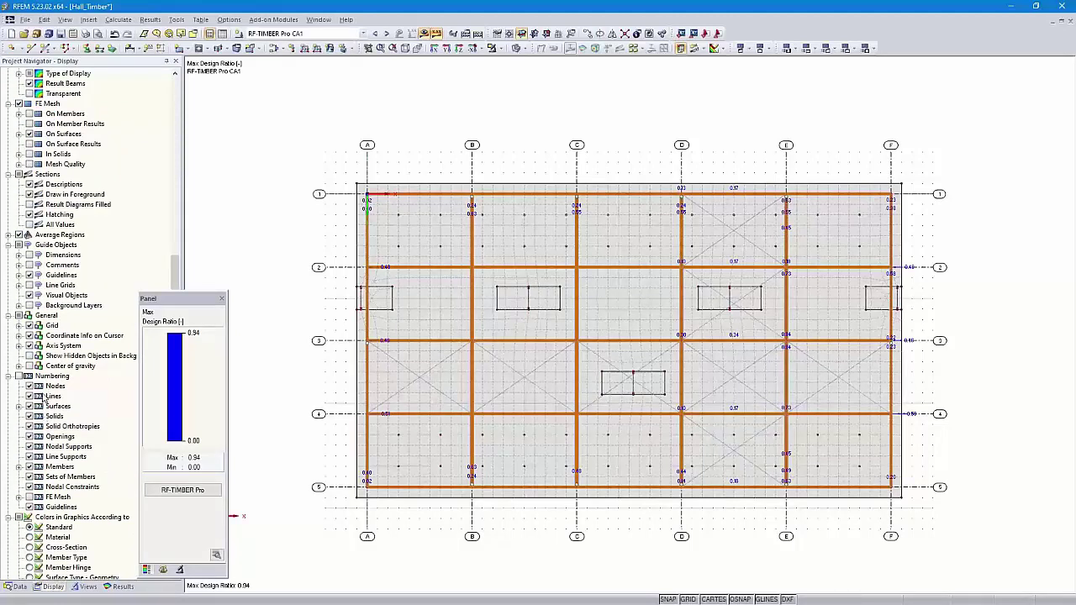
click(29, 274)
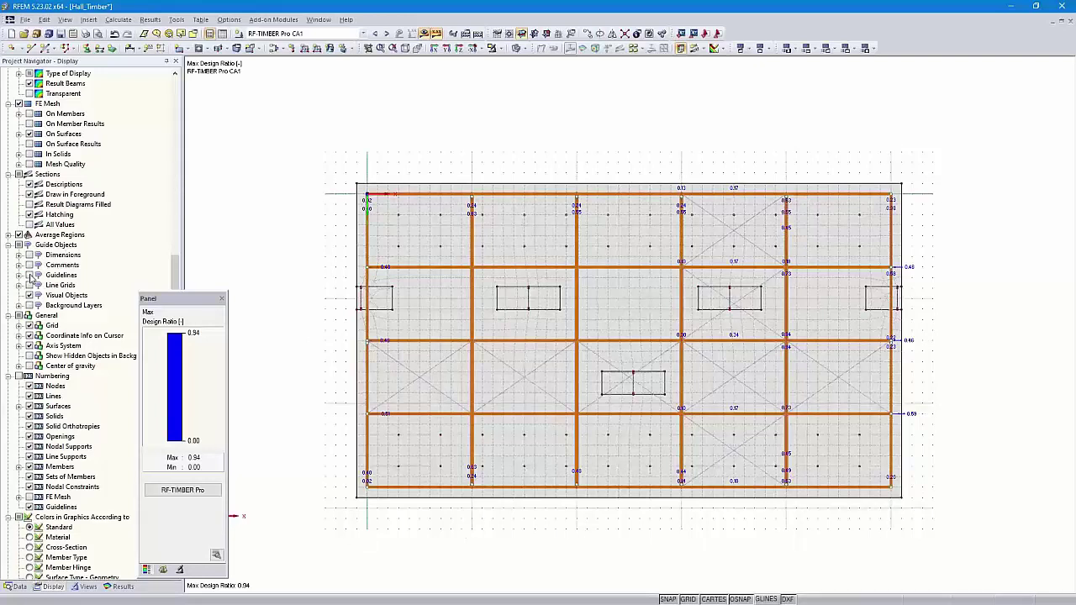
click(29, 275)
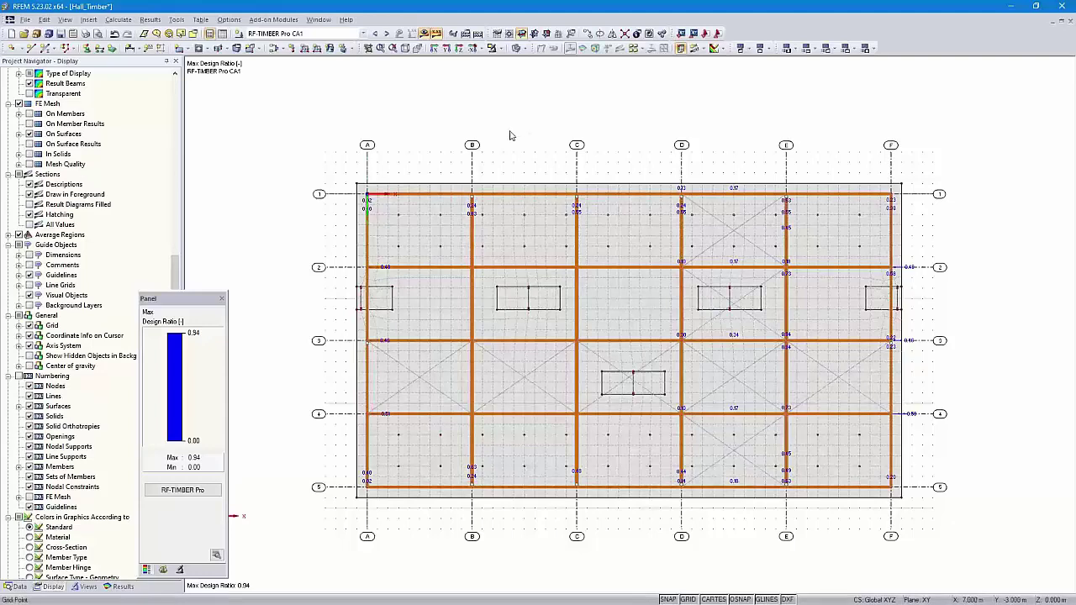
Select the entire timber structure above the foundation slab, limit the visibility to the selected objects, and show it in the isometric view.
click(405, 49)
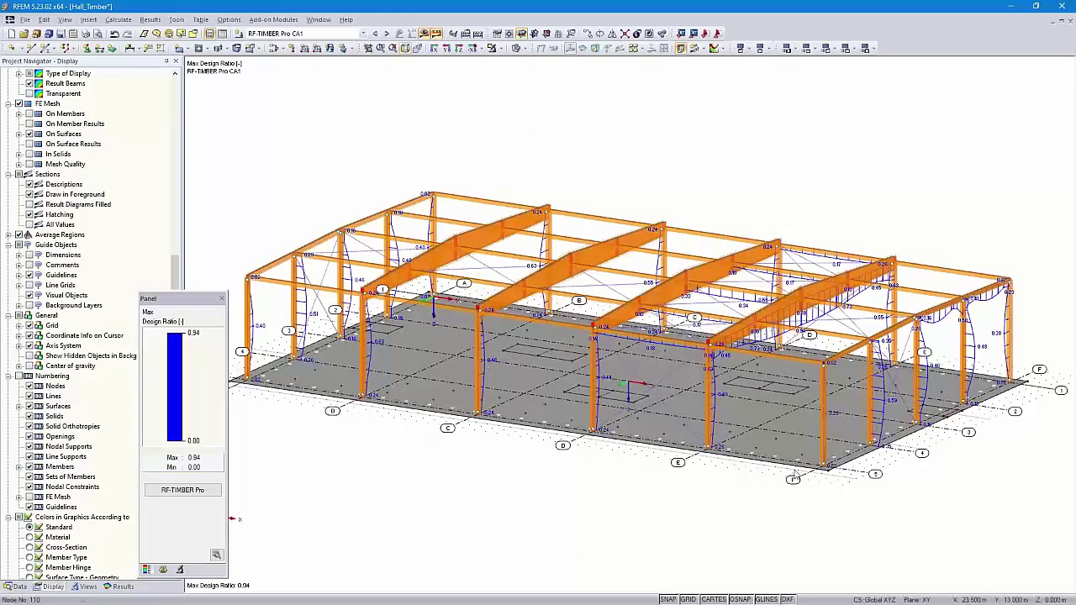
ctrl+middle_drag(787, 528, 927, 468)
drag(1017, 230, 264, 344)
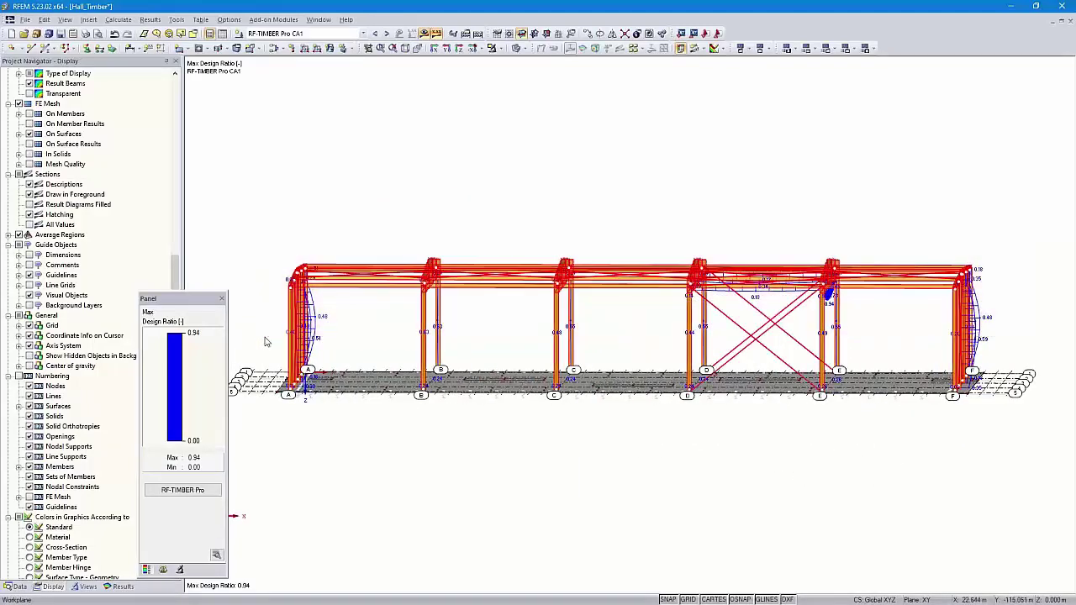
right_click(372, 289)
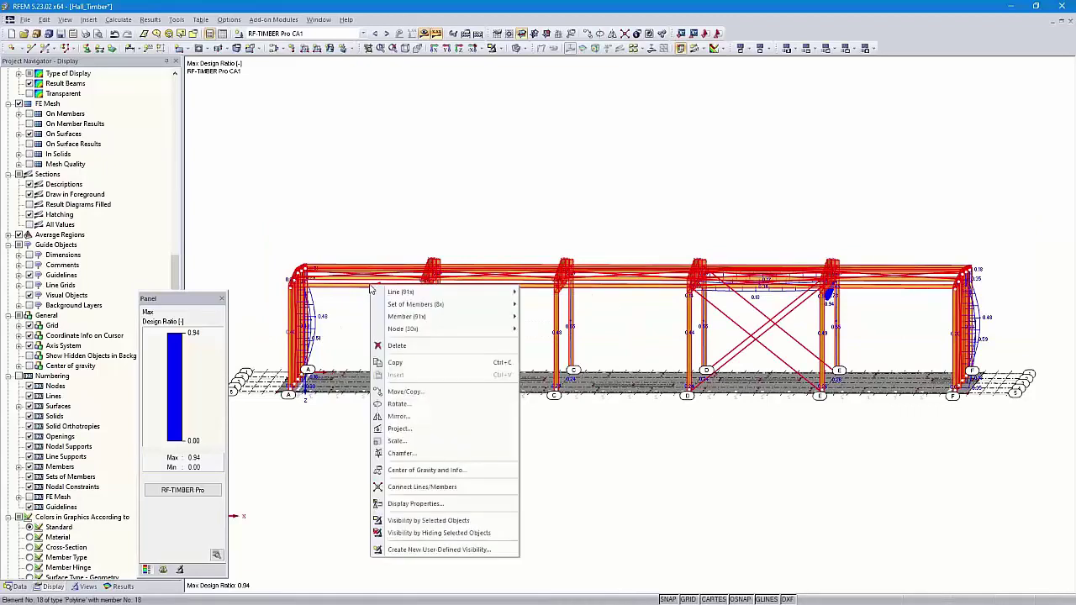
click(447, 523)
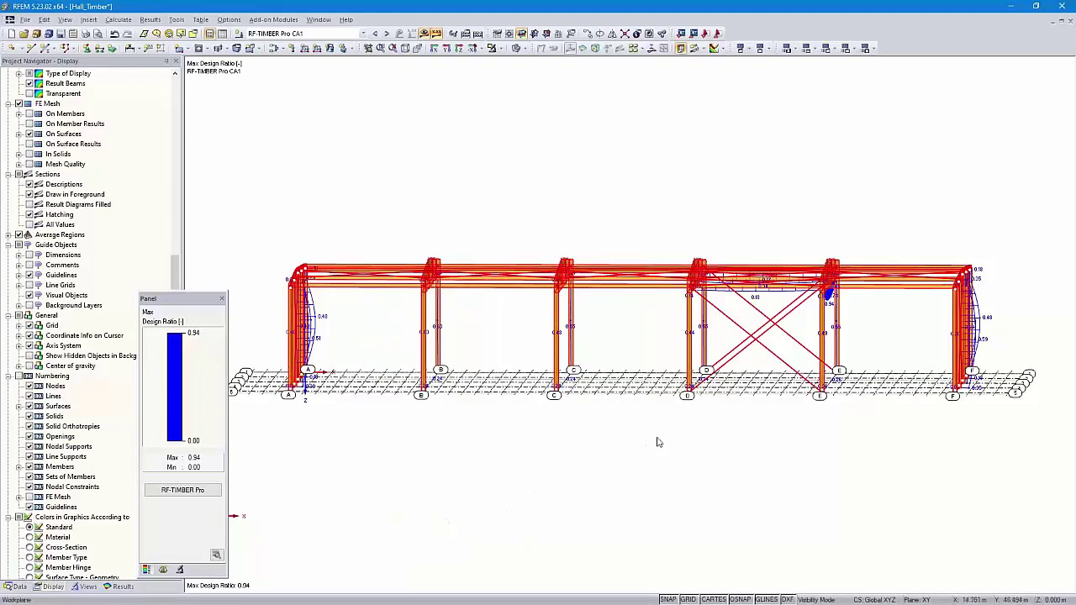
ctrl+middle_drag(706, 435, 641, 464)
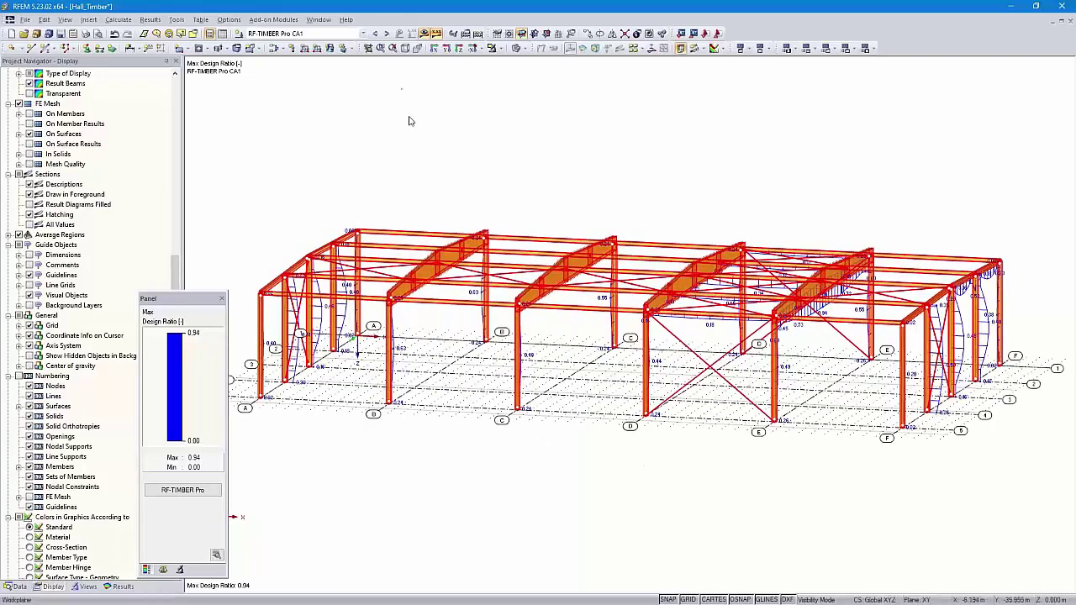
click(405, 49)
click(615, 129)
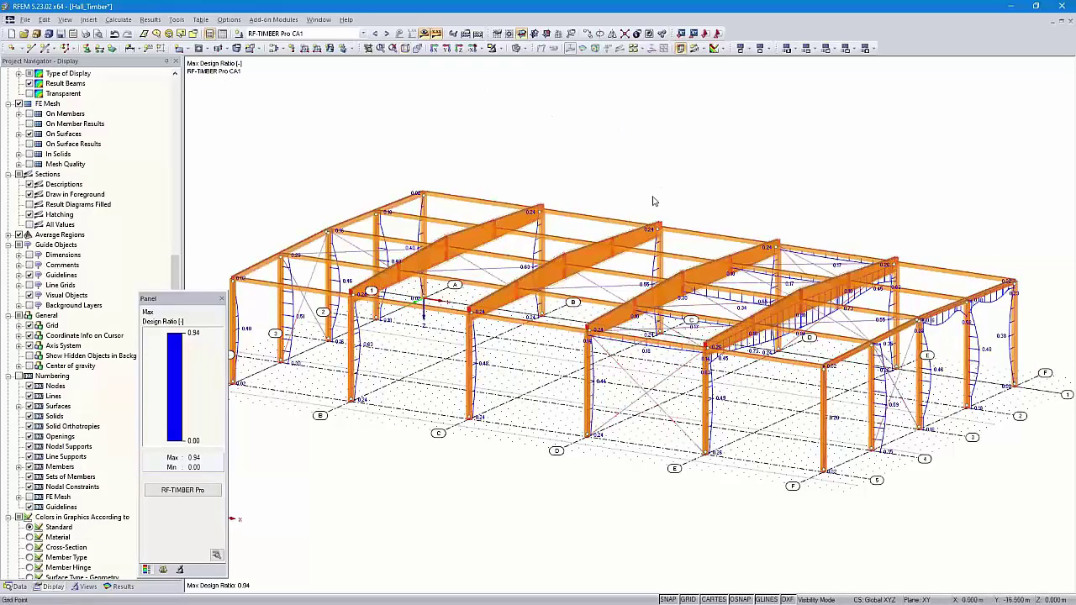
middle_drag(669, 190, 683, 193)
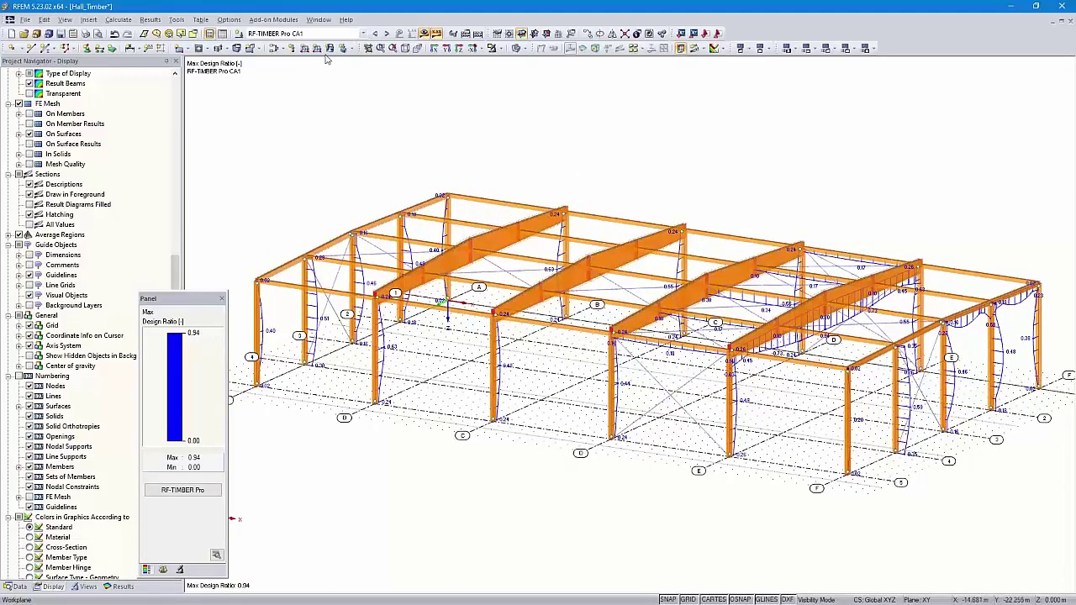
Send the current graphic to printout report PR1 at 50% page height, keeping the template "1 - Input data and reduced results".
click(85, 34)
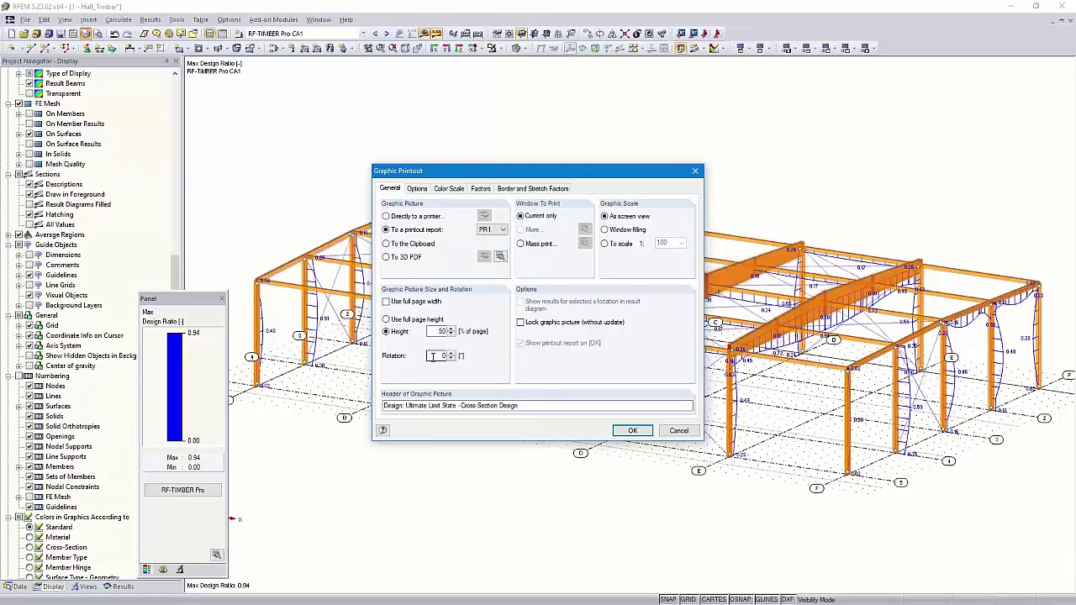
click(632, 431)
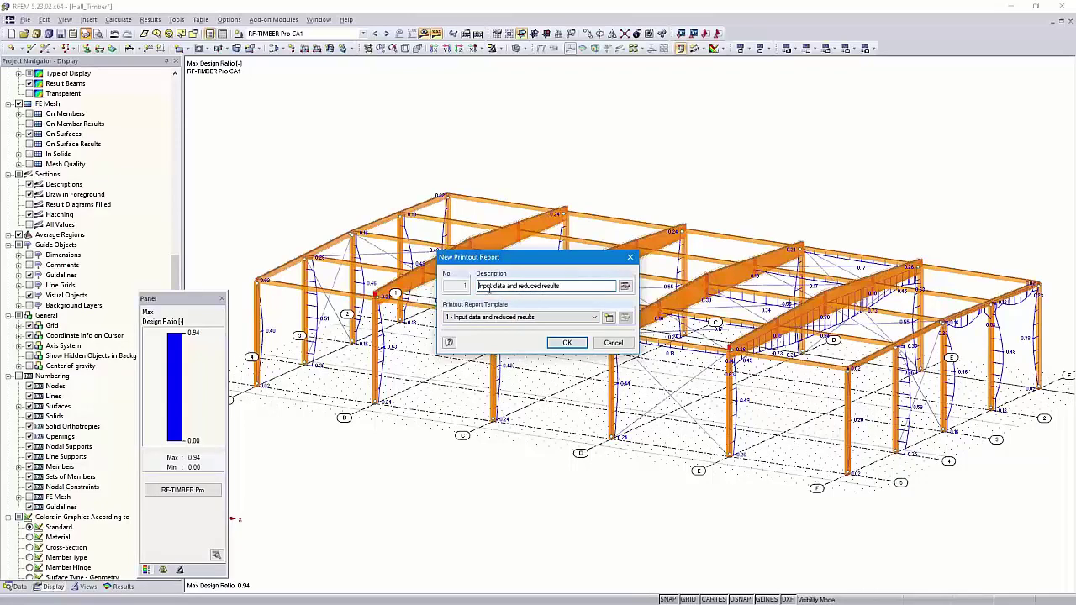
click(593, 317)
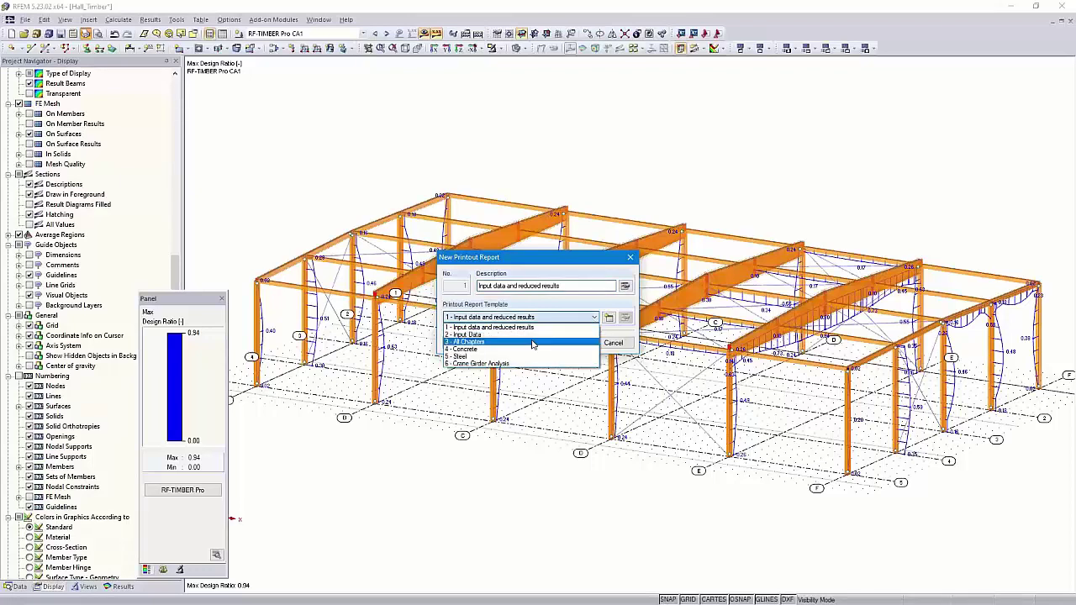
click(560, 307)
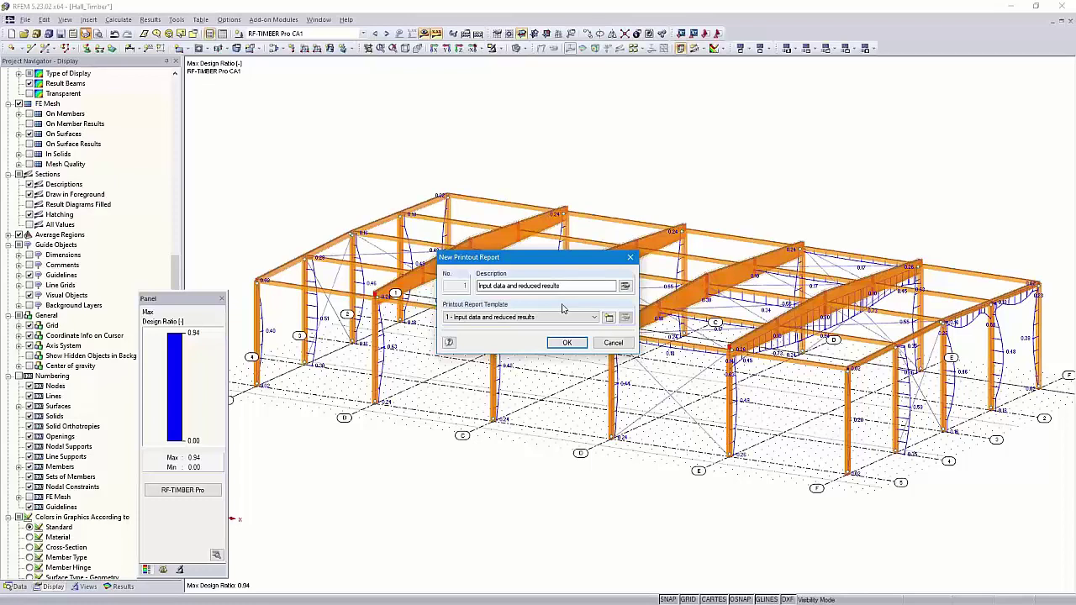
Exclude the RFEM, RF-STEEL EC3 and RF-SOILIN data from the report selection and create the printout report.
click(626, 288)
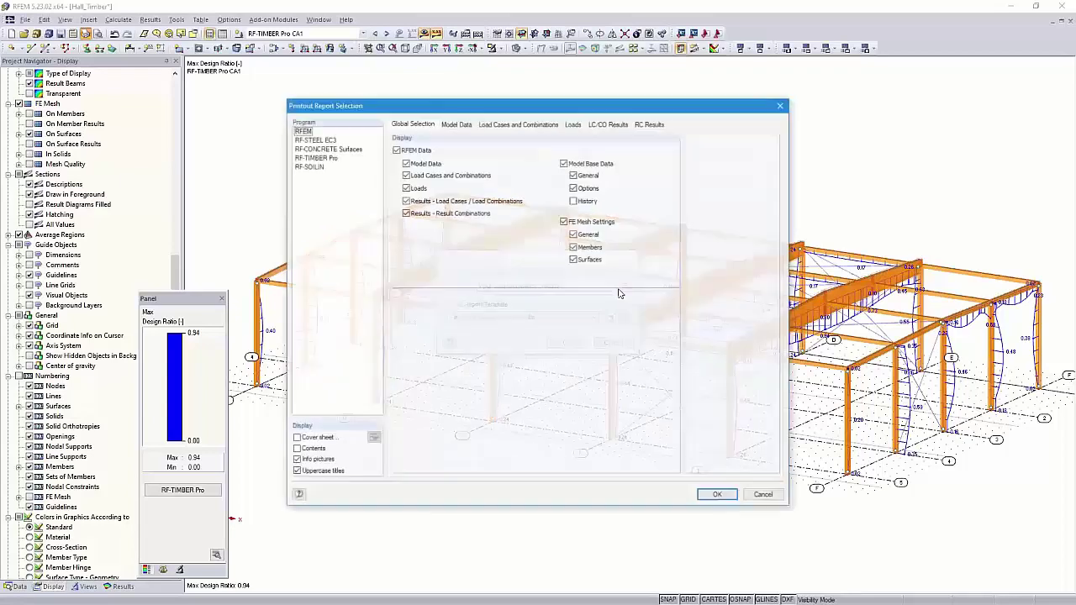
click(396, 151)
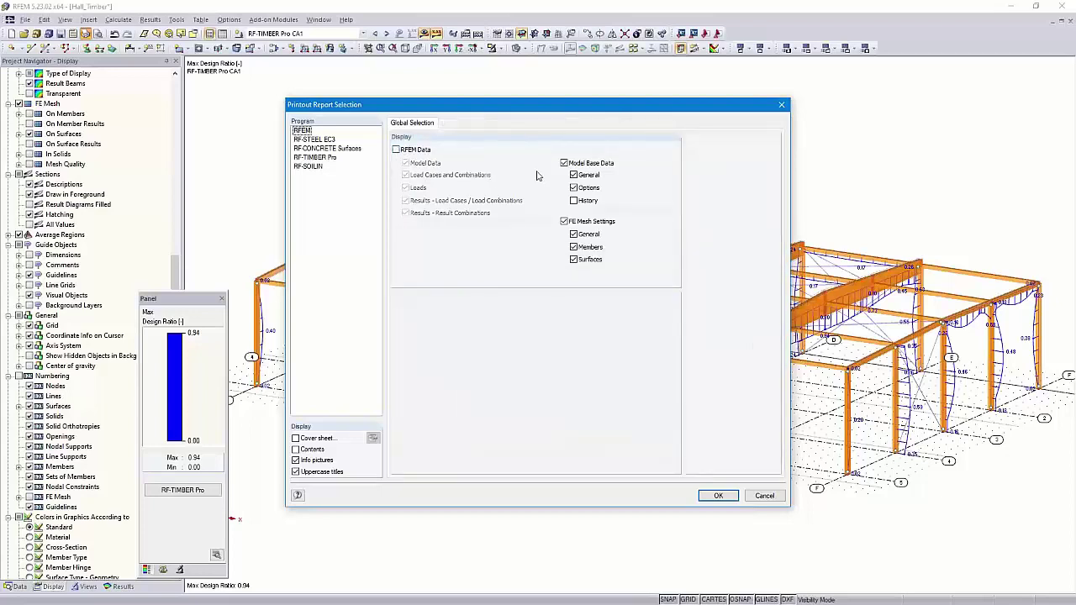
click(323, 141)
click(396, 150)
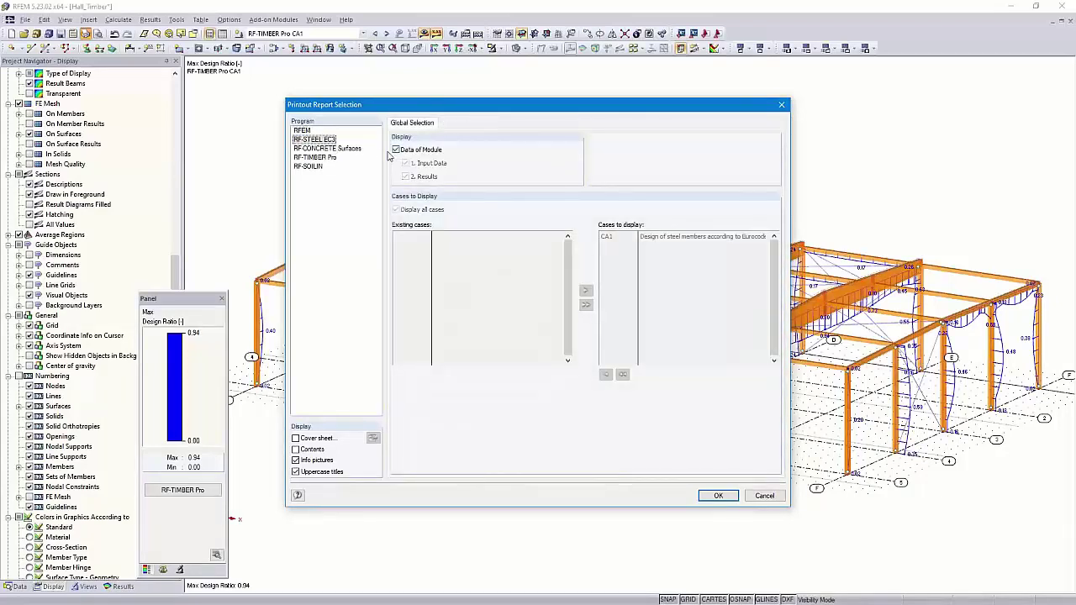
click(333, 149)
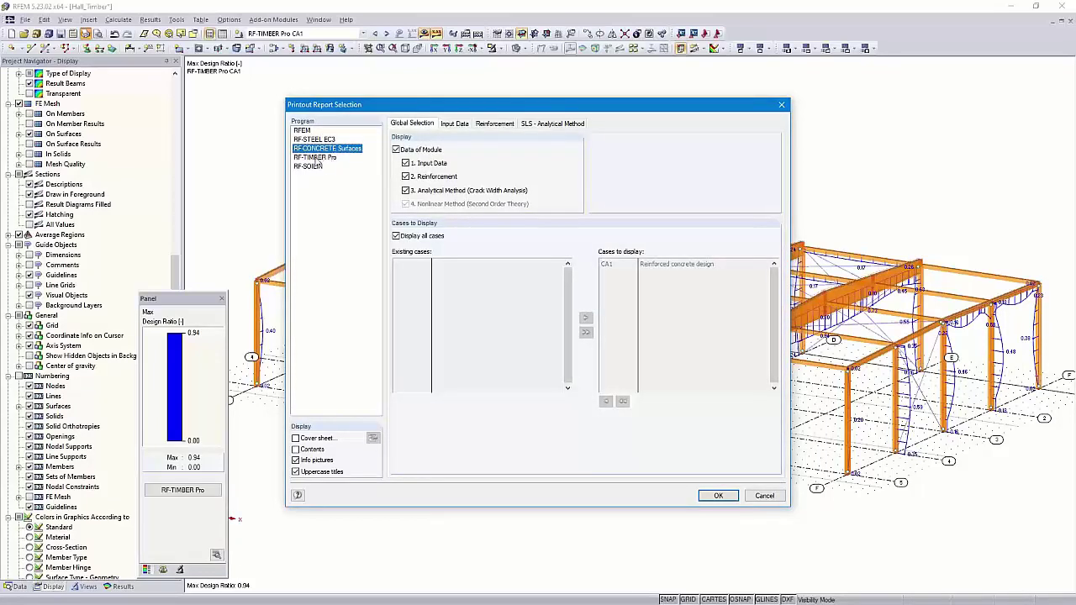
click(316, 158)
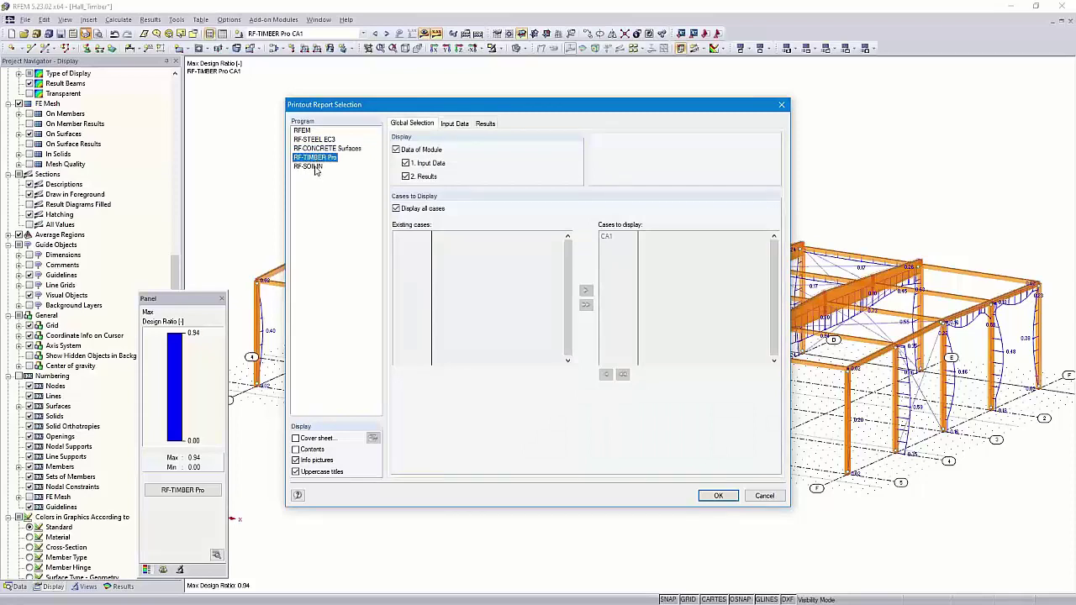
click(311, 167)
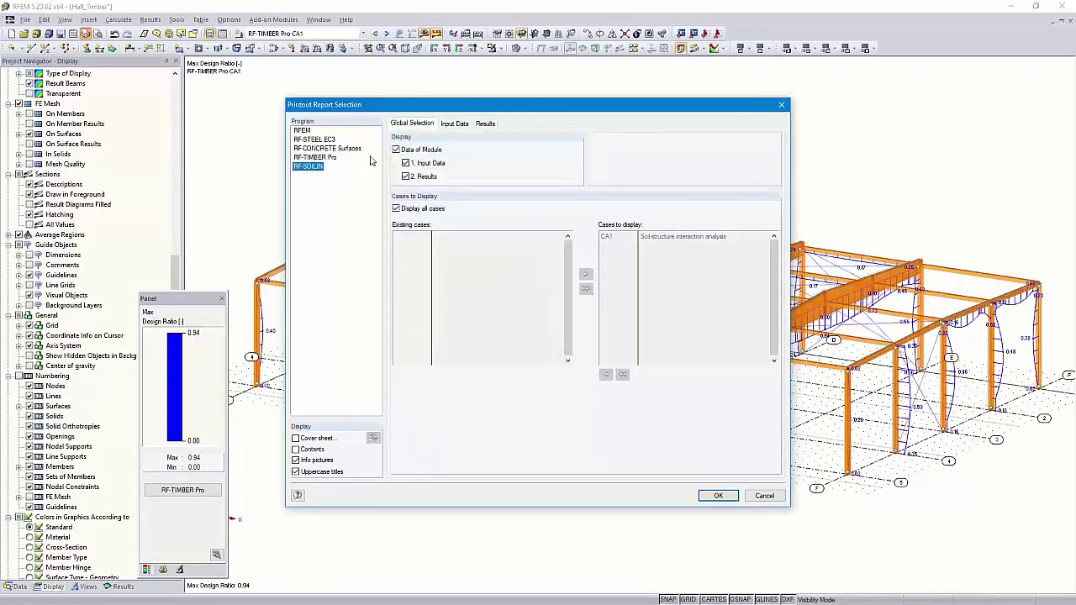
click(396, 150)
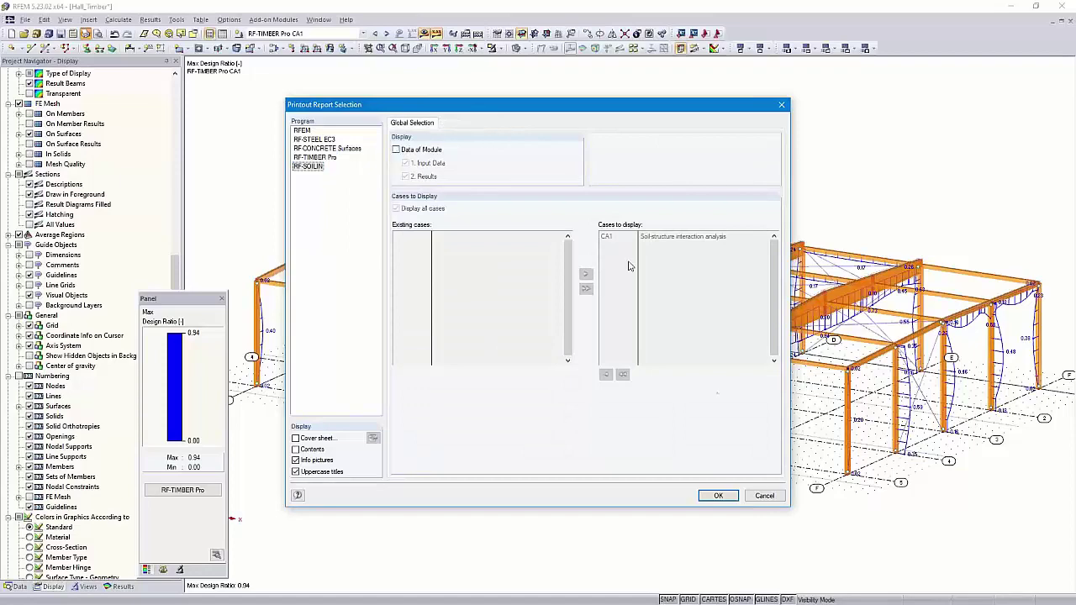
click(720, 495)
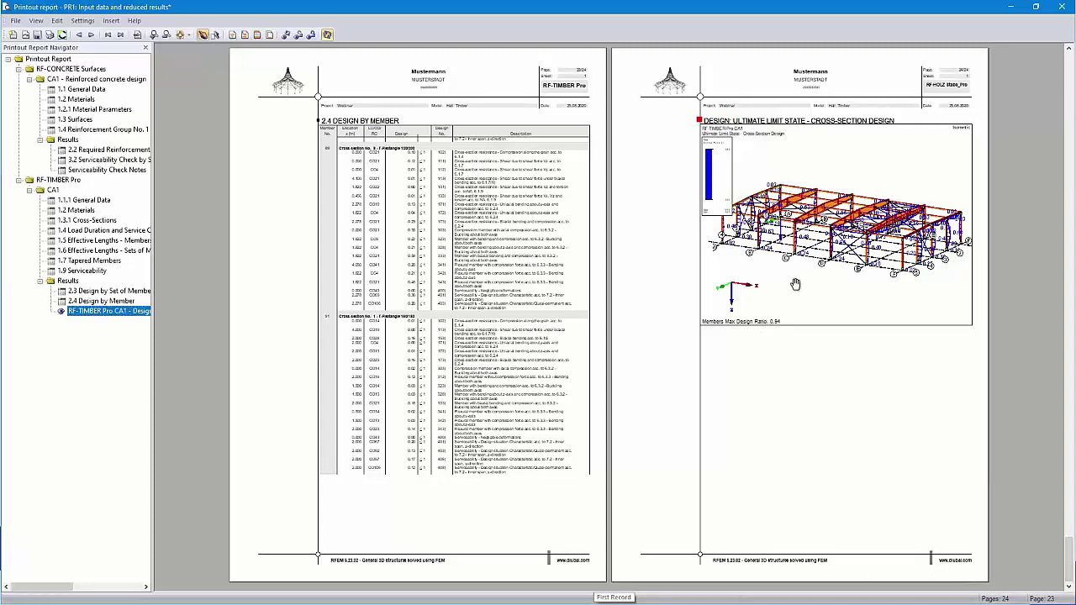
Set the report's RF-TIMBER Pro cross-section design graphic to full page height with a rotation of 90°.
ctrl+scroll(818, 266, up, 1)
ctrl+scroll(818, 266, up, 1)
scroll(605, 276, up, 3)
scroll(605, 276, down, 1)
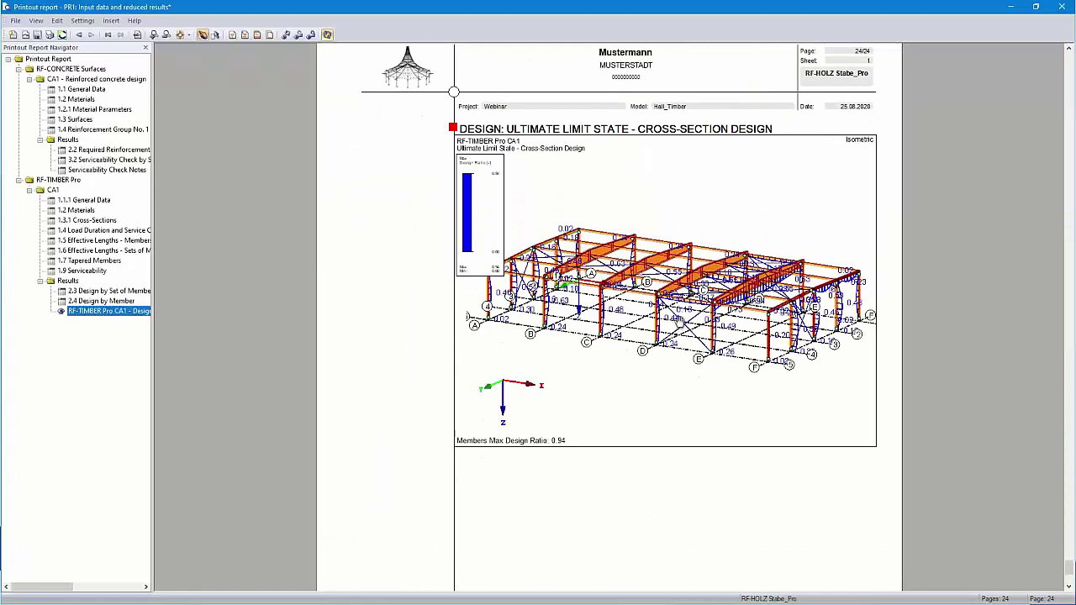
ctrl+scroll(696, 318, up, 1)
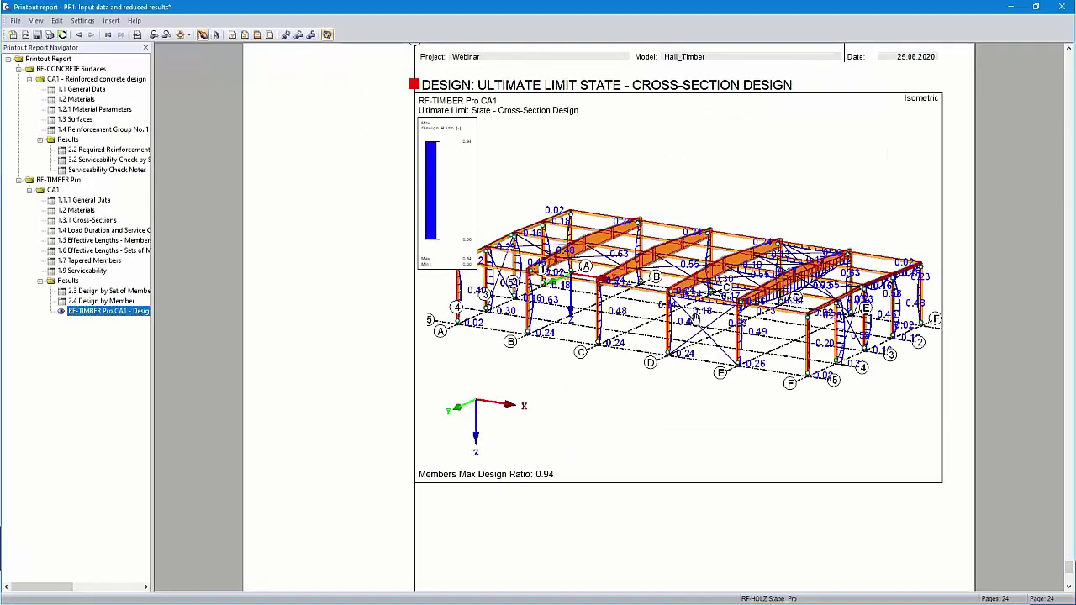
right_click(685, 253)
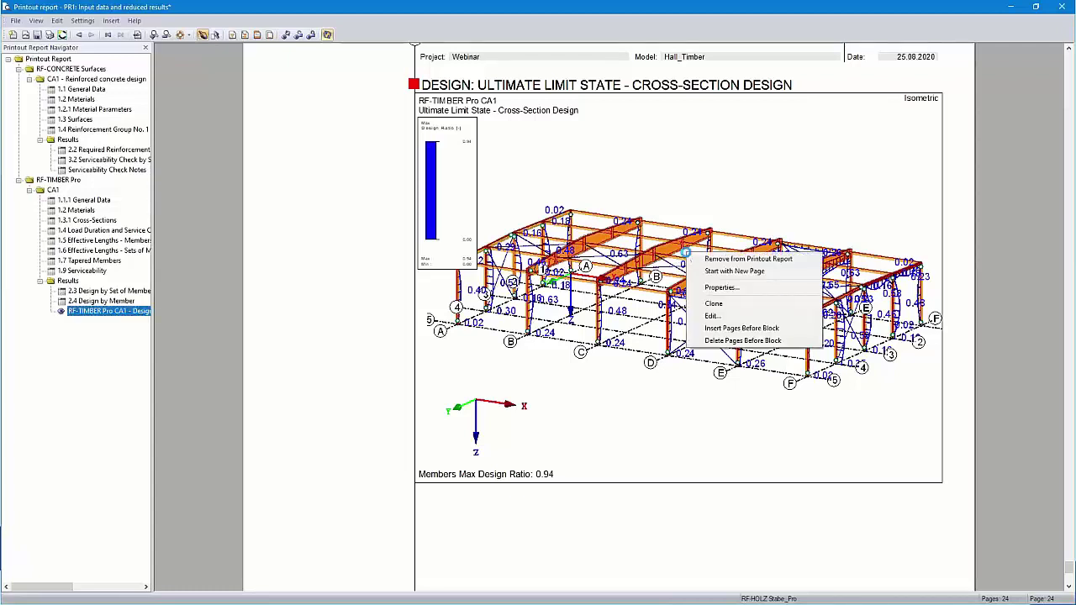
click(721, 288)
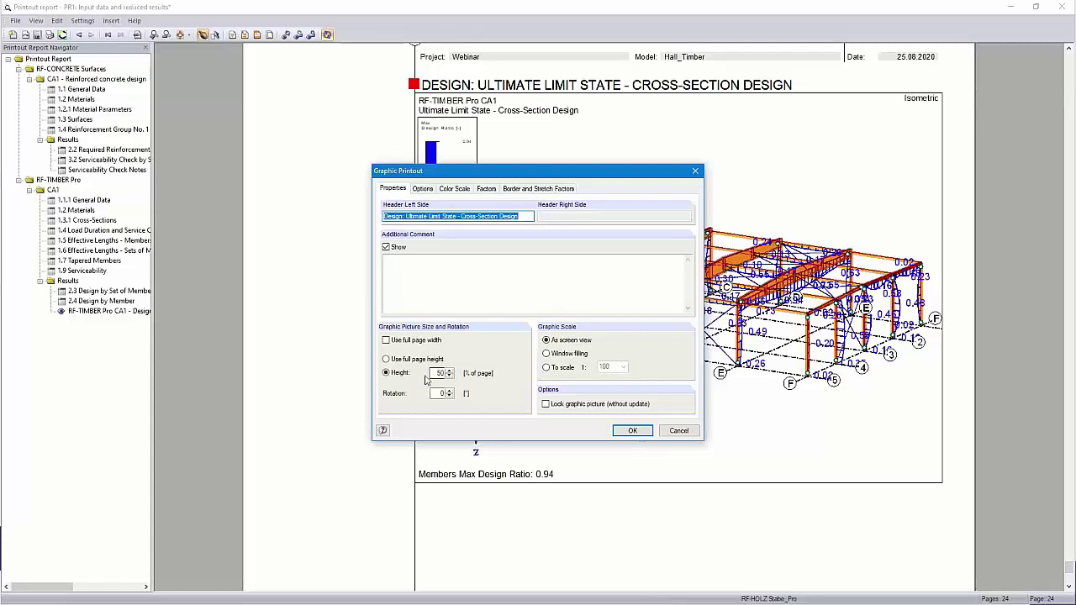
click(387, 360)
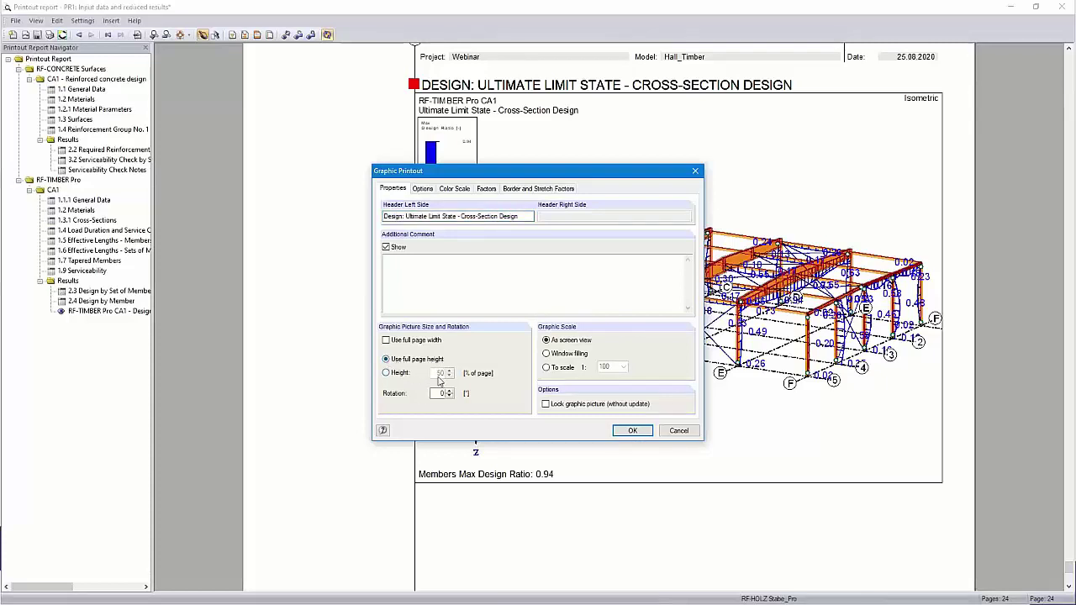
click(437, 393)
text(9)
click(631, 430)
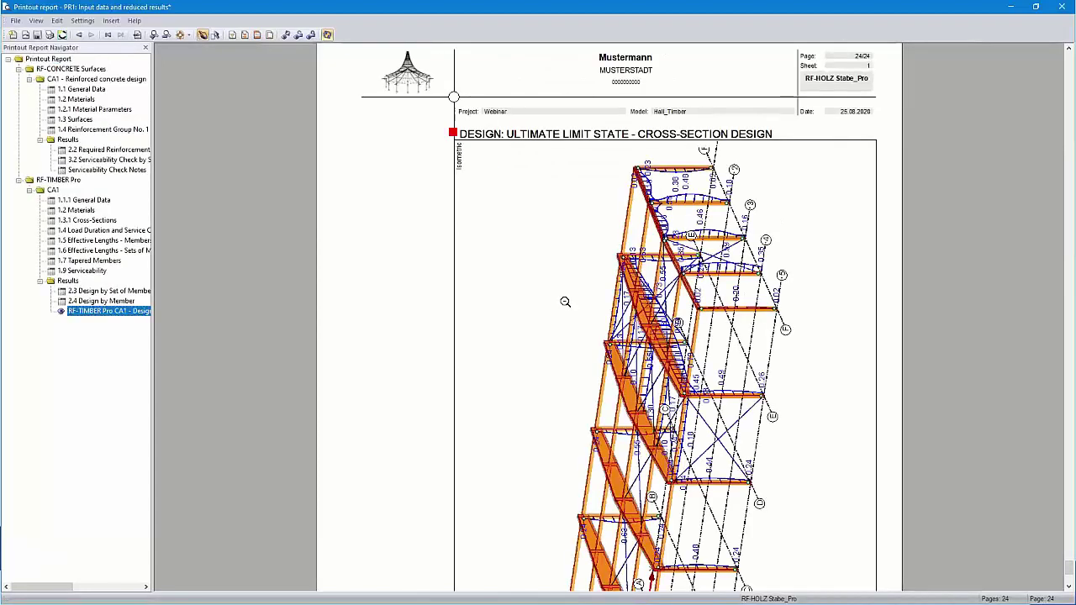
Check the rotated cross-section design graphic on its report page and open it for editing in the RFEM model window.
scroll(565, 301, down, 5)
scroll(664, 317, up, 5)
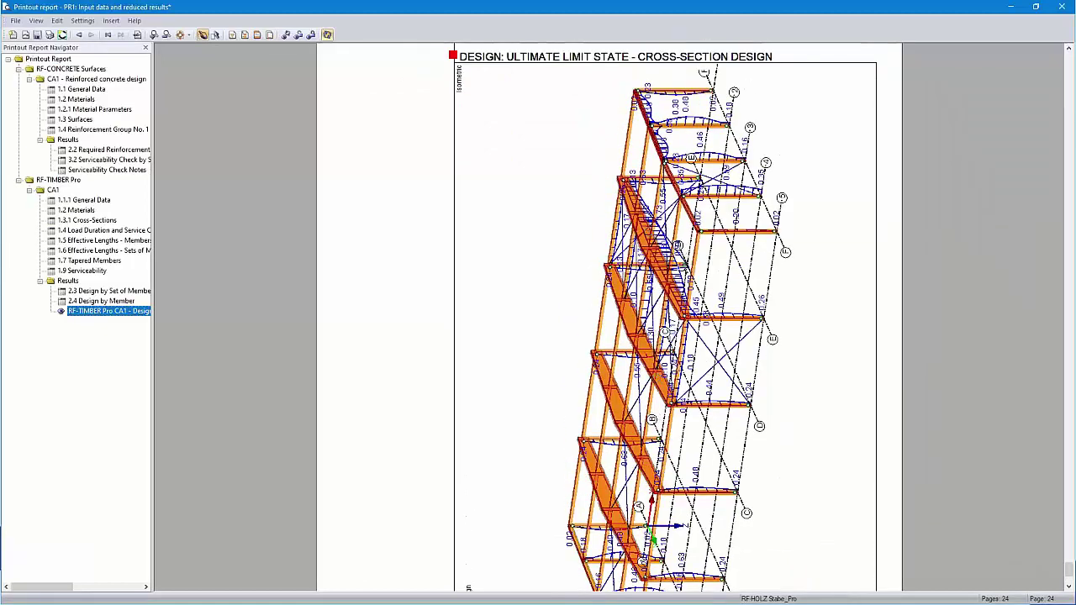
scroll(664, 318, down, 5)
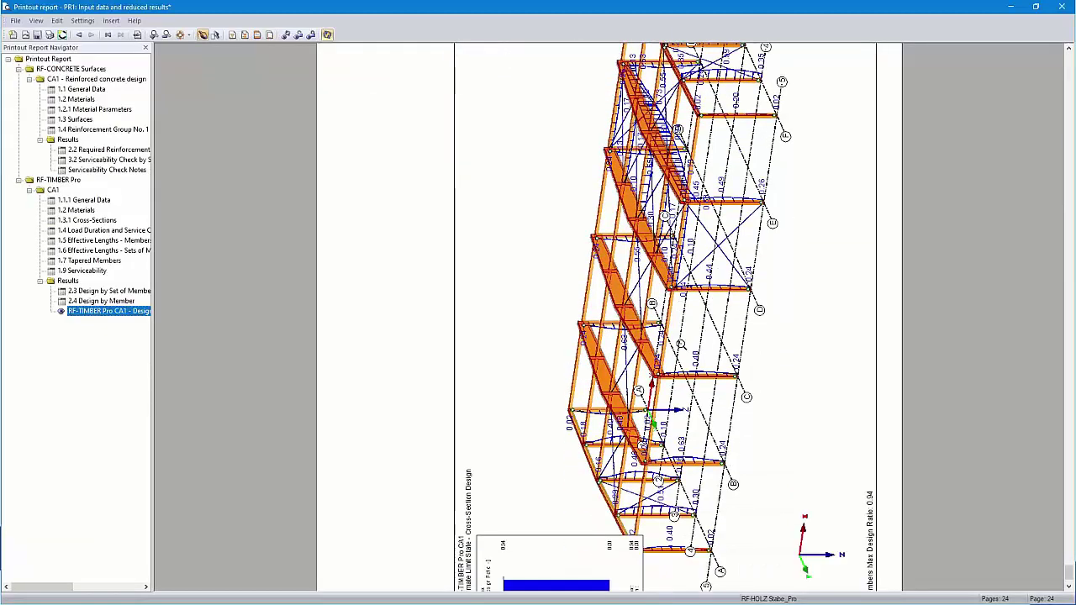
scroll(664, 318, up, 5)
right_click(654, 331)
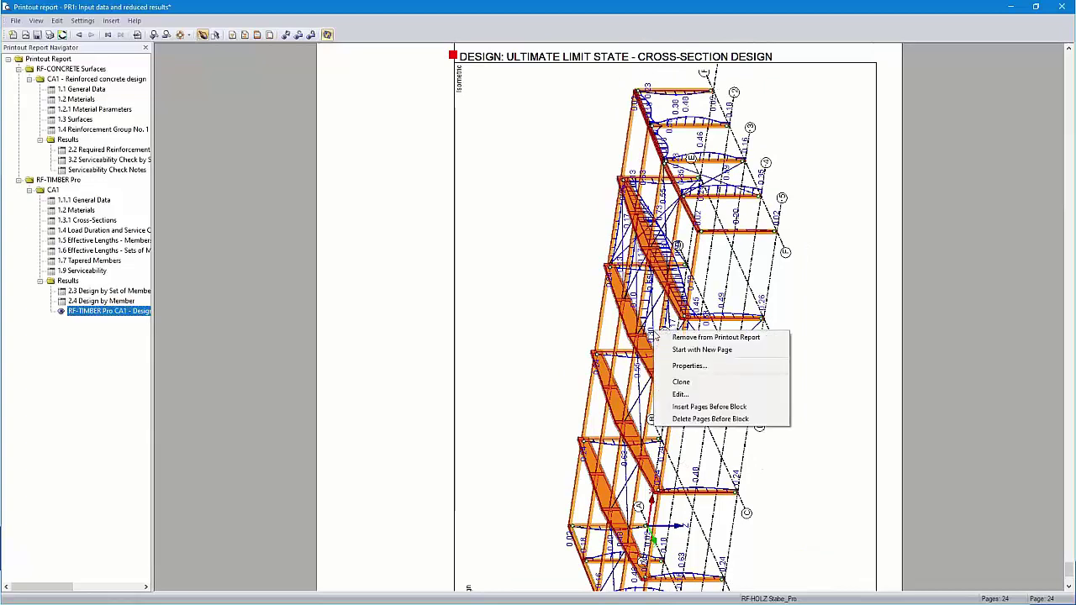
click(695, 395)
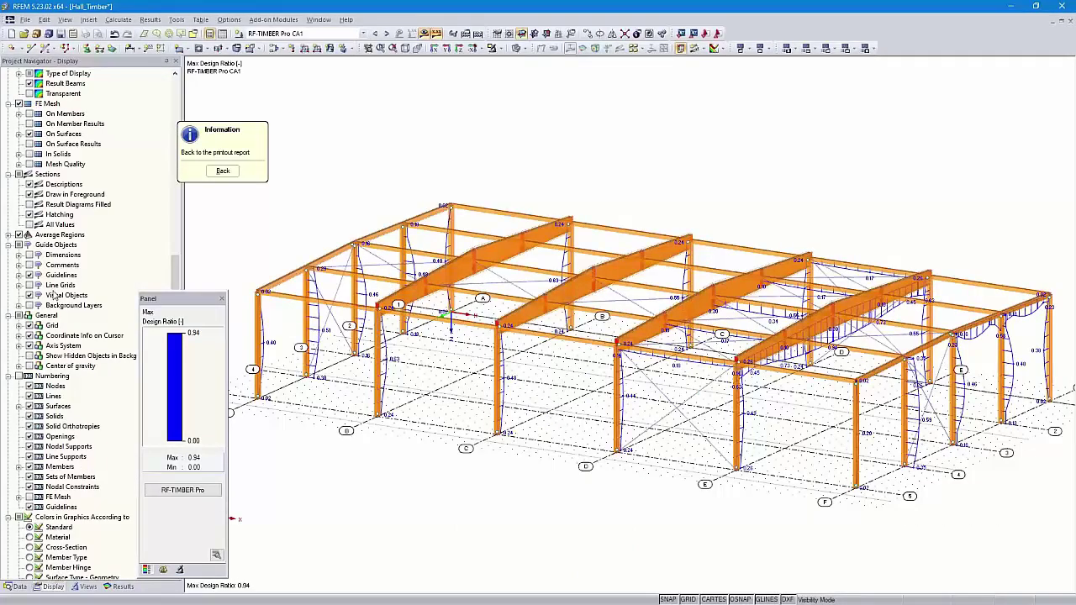
Display the member design ratios as coloured Cross-Sections on the model and return to the printout report.
scroll(53, 296, up, 12)
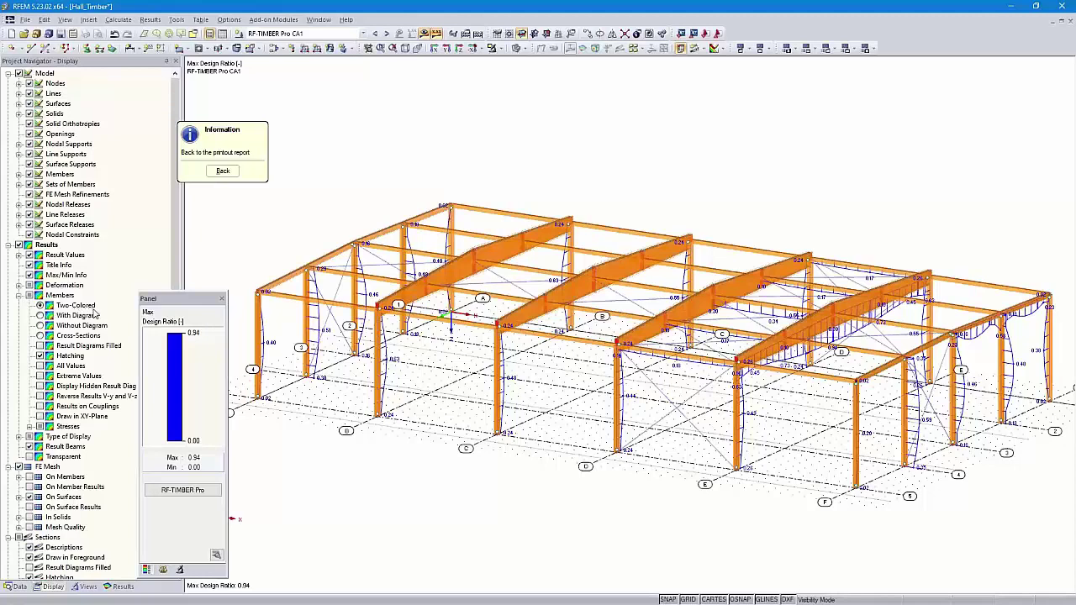
click(40, 317)
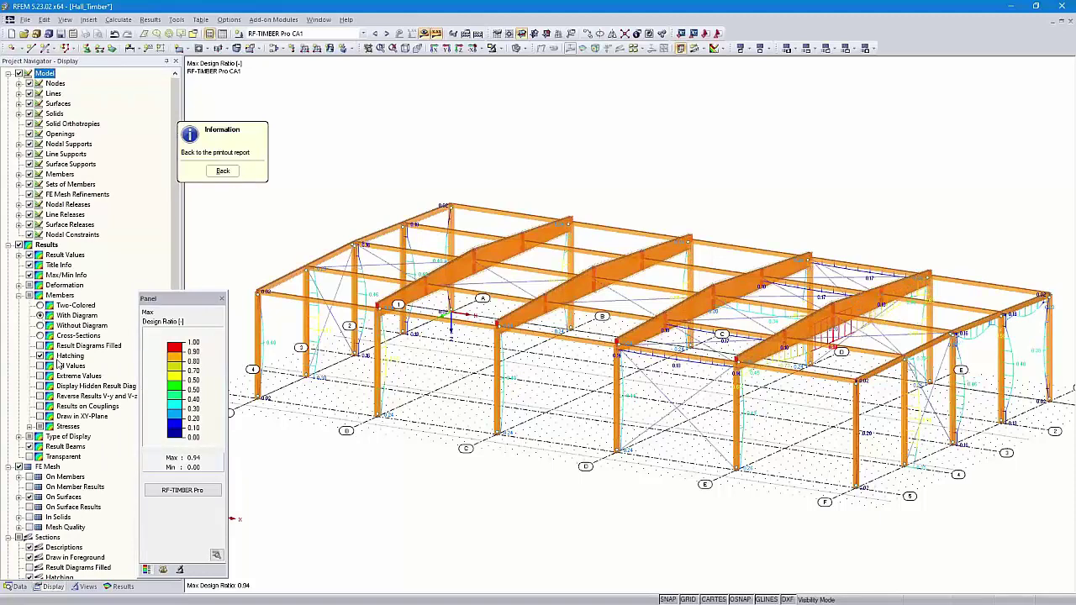
click(39, 326)
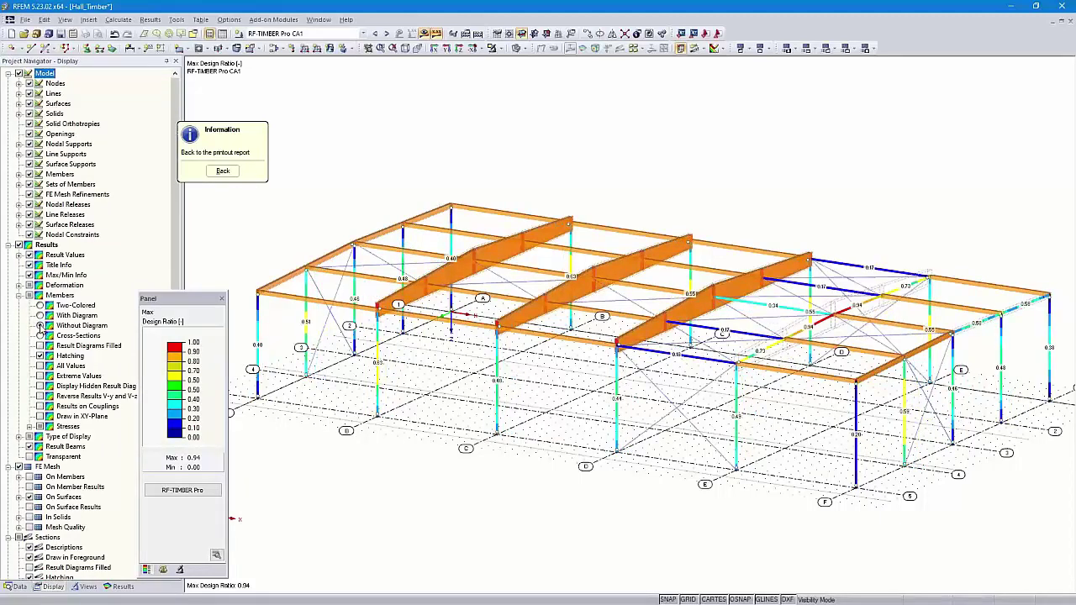
click(40, 335)
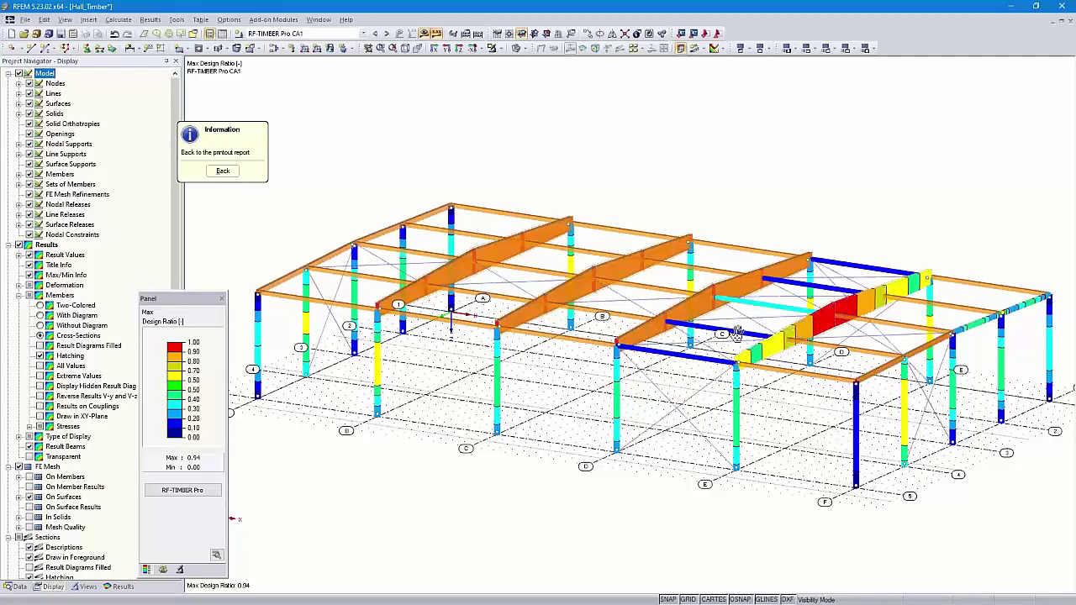
click(222, 171)
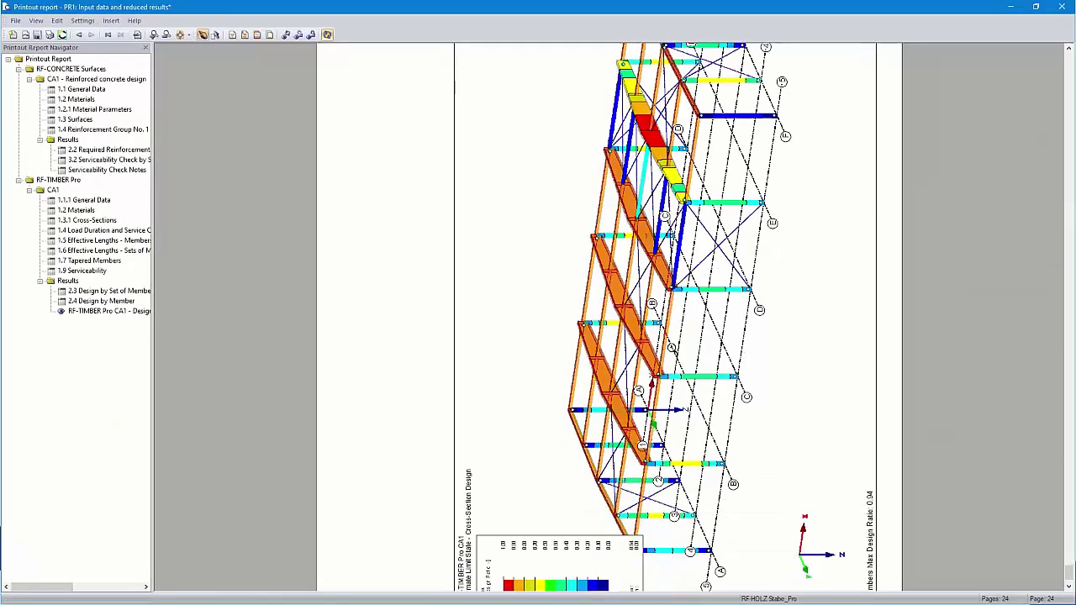
Check the updated cross-section design graphic on its report page, then save and close the printout report.
scroll(672, 347, down, 3)
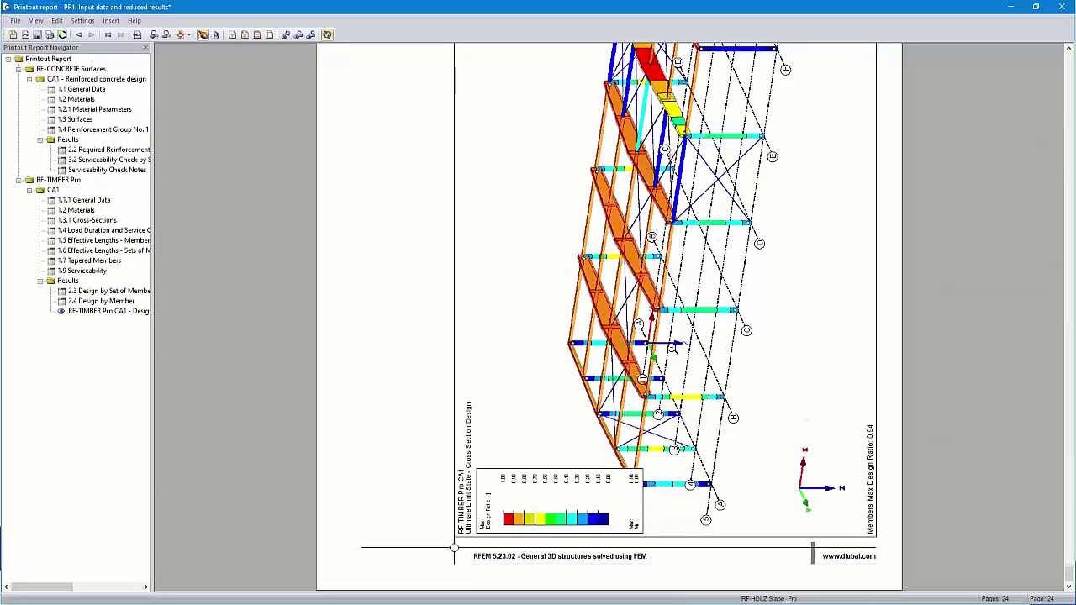
scroll(673, 348, up, 3)
scroll(673, 348, down, 3)
scroll(673, 348, up, 1)
scroll(664, 316, up, 1)
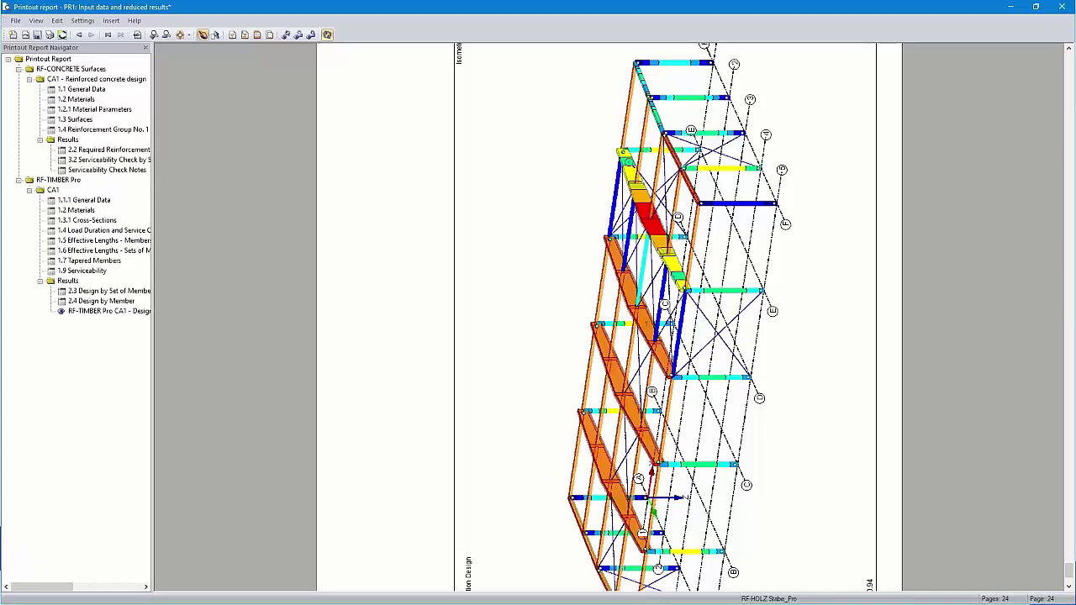
click(1062, 9)
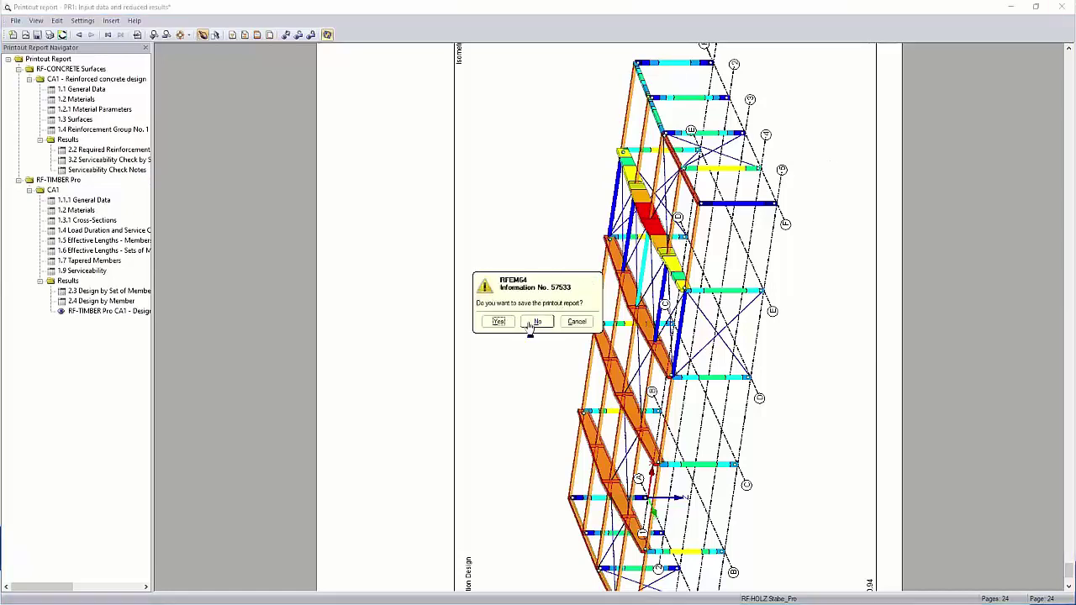
click(497, 321)
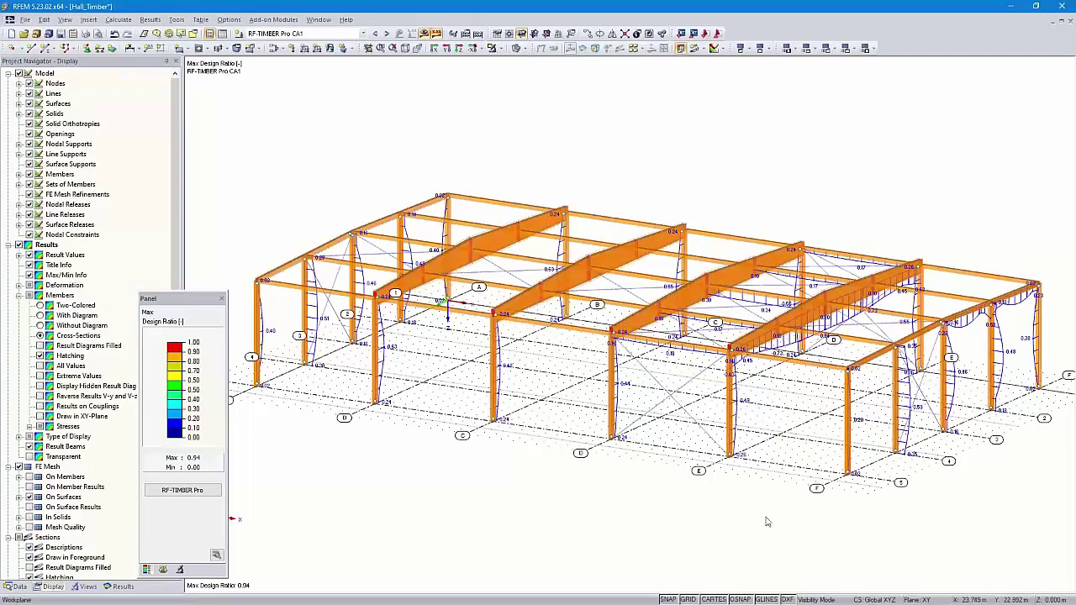
Isolate the timber frame on axis E by visibility of selected objects and view it in the X-direction.
ctrl+middle_drag(834, 510, 812, 485)
drag(908, 187, 906, 168)
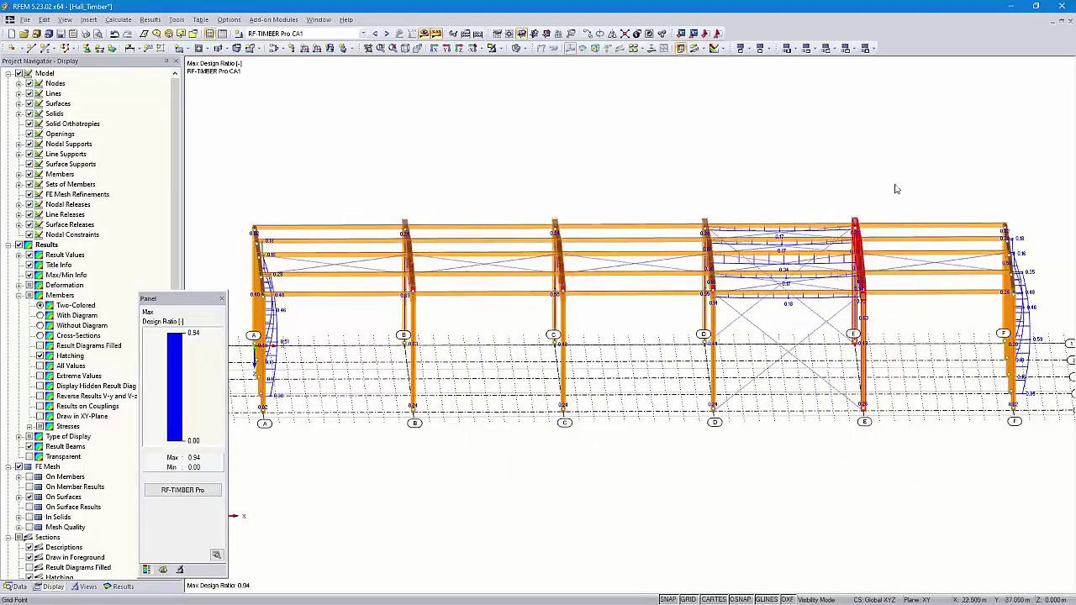
click(499, 49)
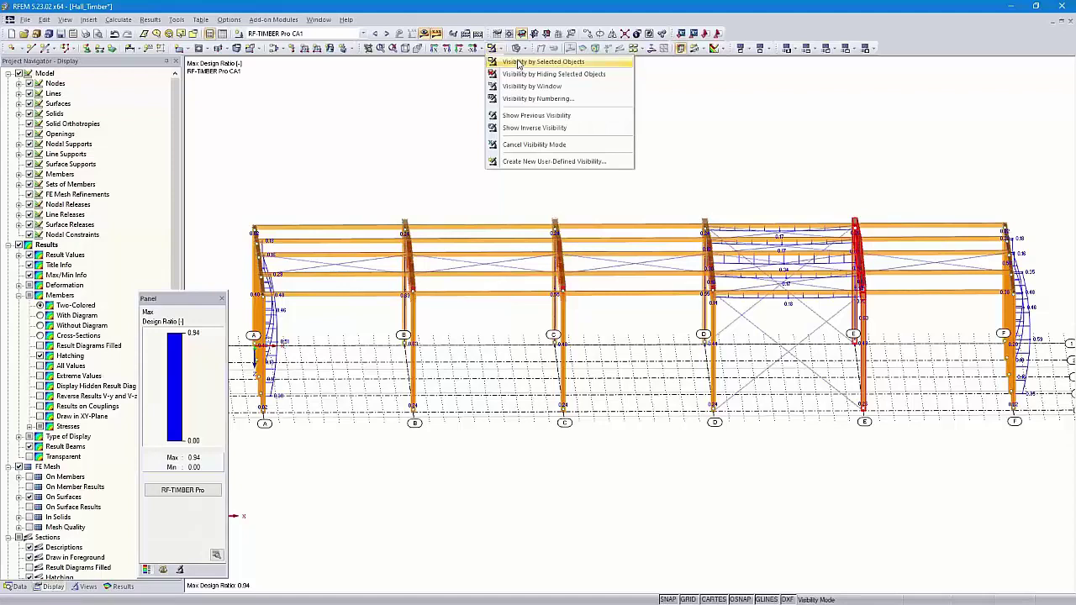
click(519, 63)
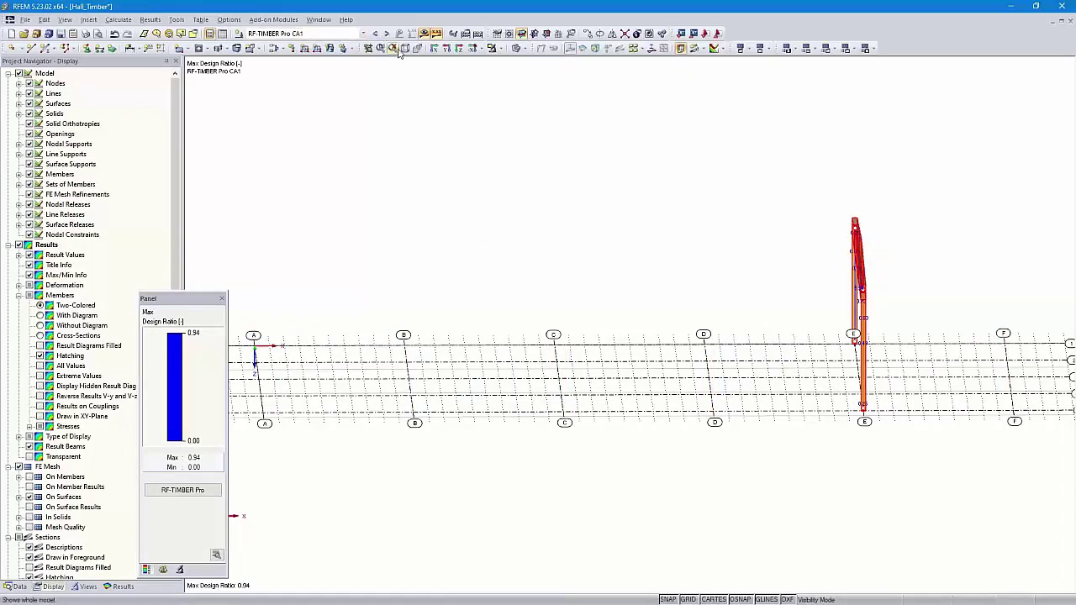
click(434, 48)
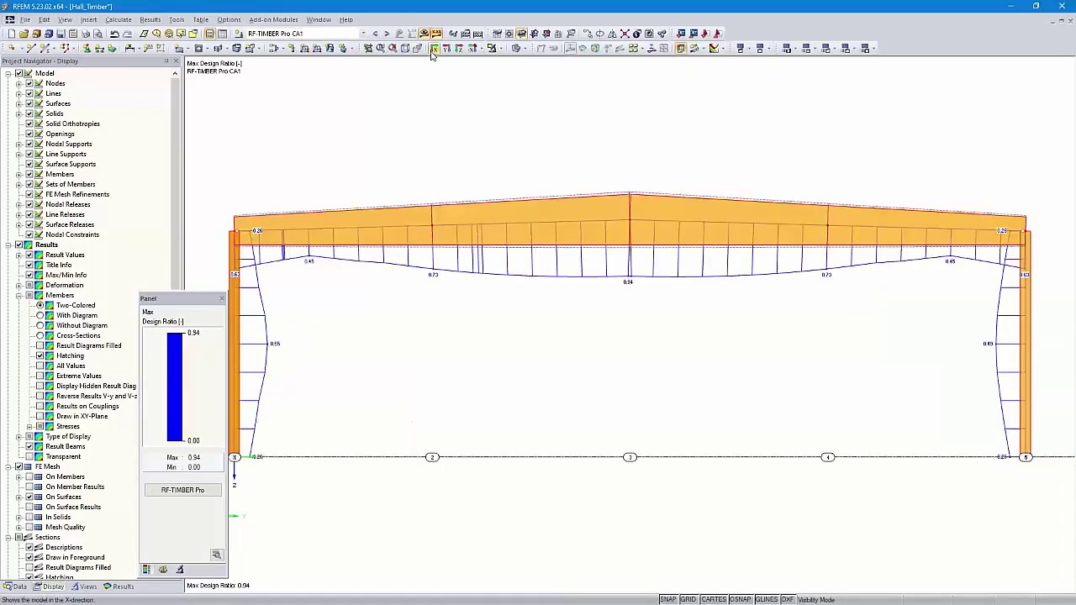
Show the isolated frame with its design ratio diagrams as a wireframe display model.
click(519, 48)
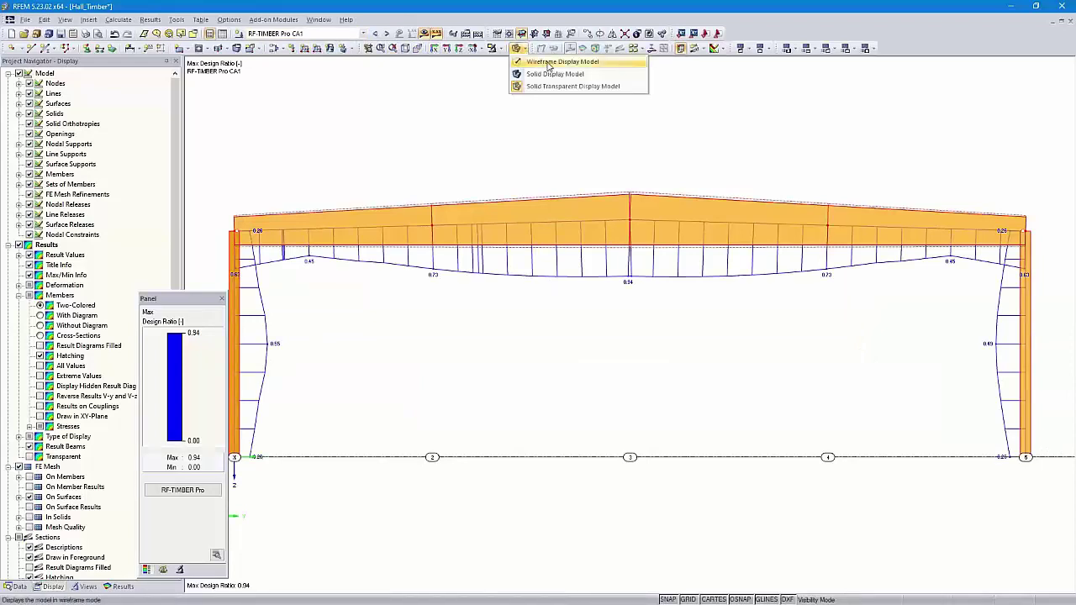
click(549, 65)
middle_drag(543, 147, 566, 150)
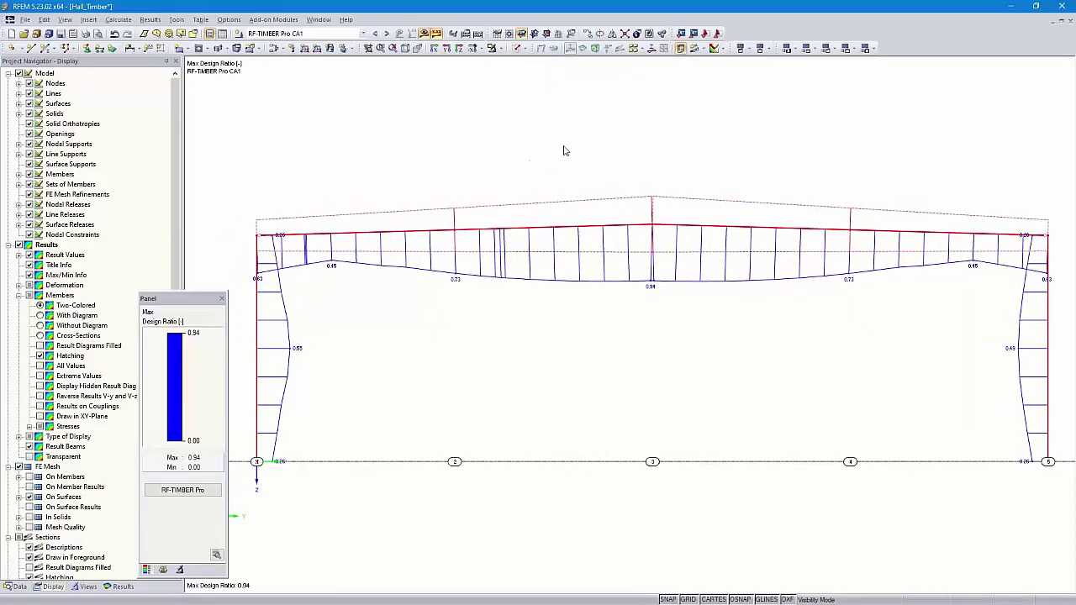
Save the current frame view as a new user-defined view named "Axis E".
click(86, 586)
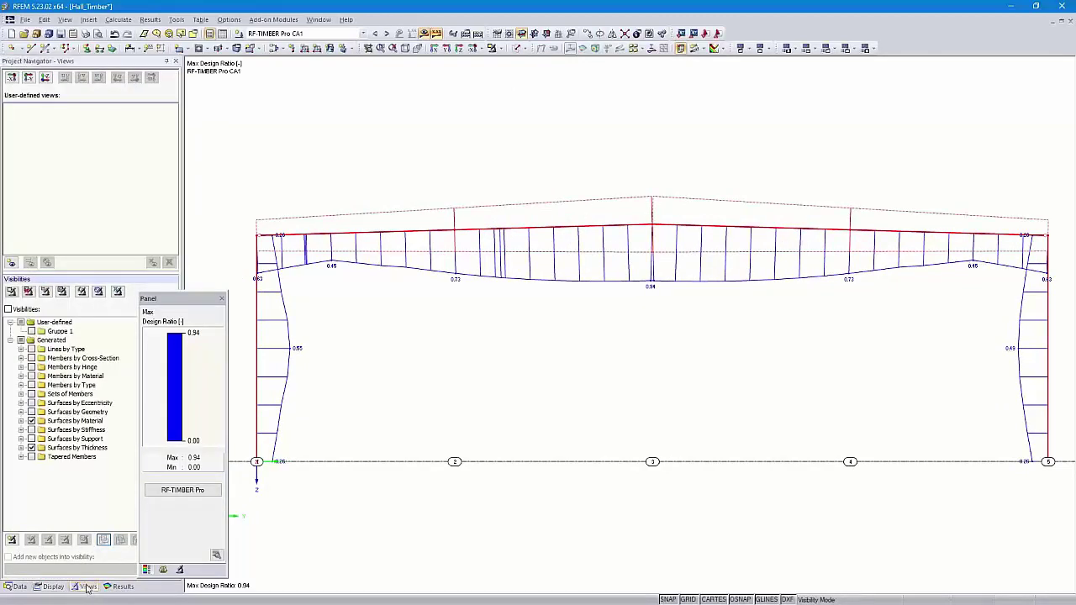
click(11, 264)
text(Axis E)
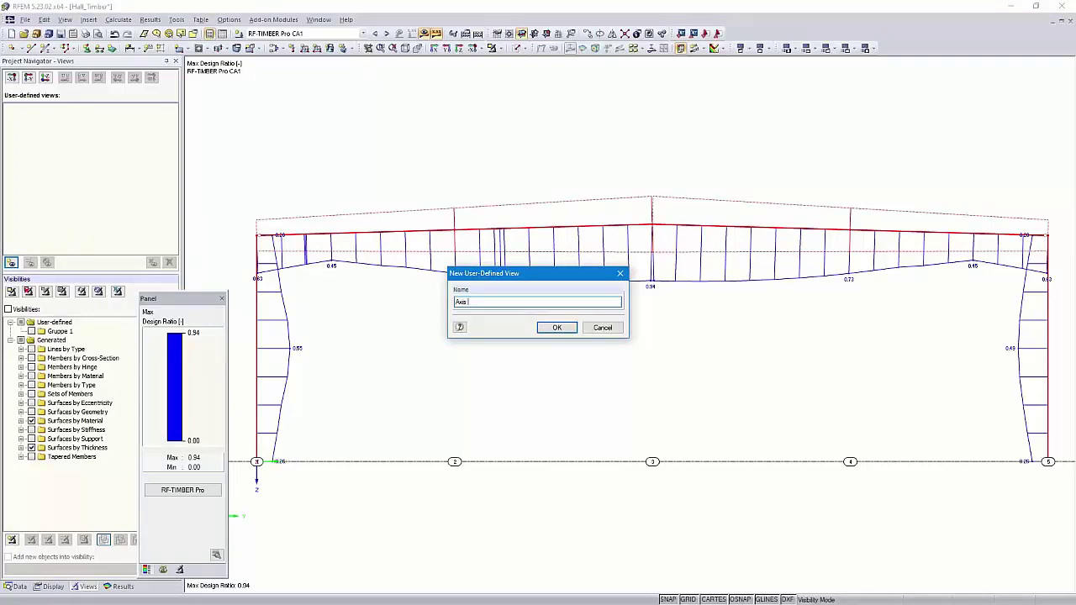
click(555, 327)
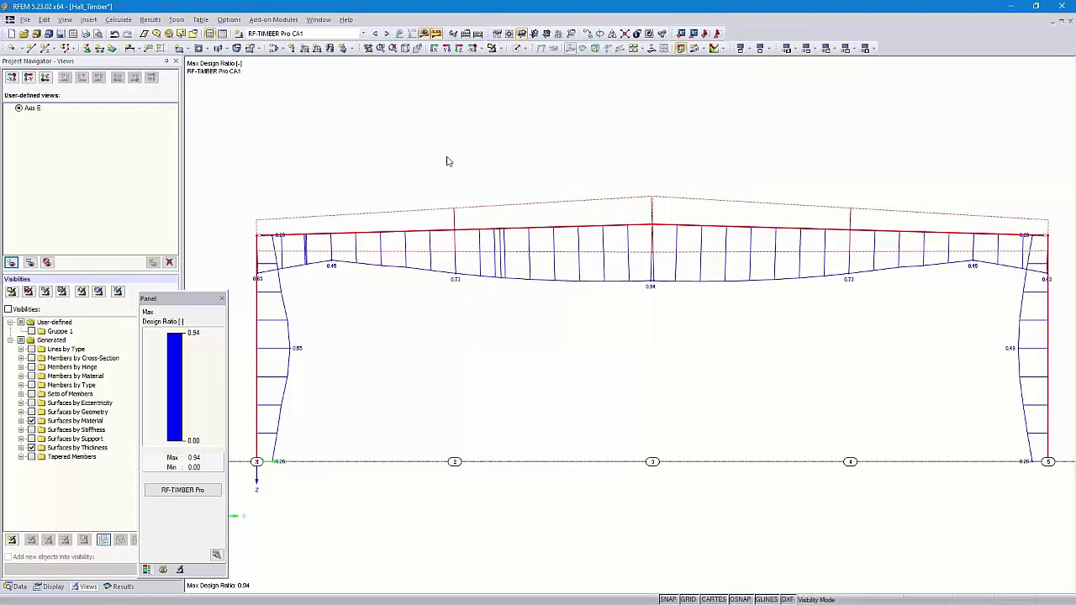
Display the whole hall in isometric view, then recall the saved user-defined view Axis E.
click(500, 49)
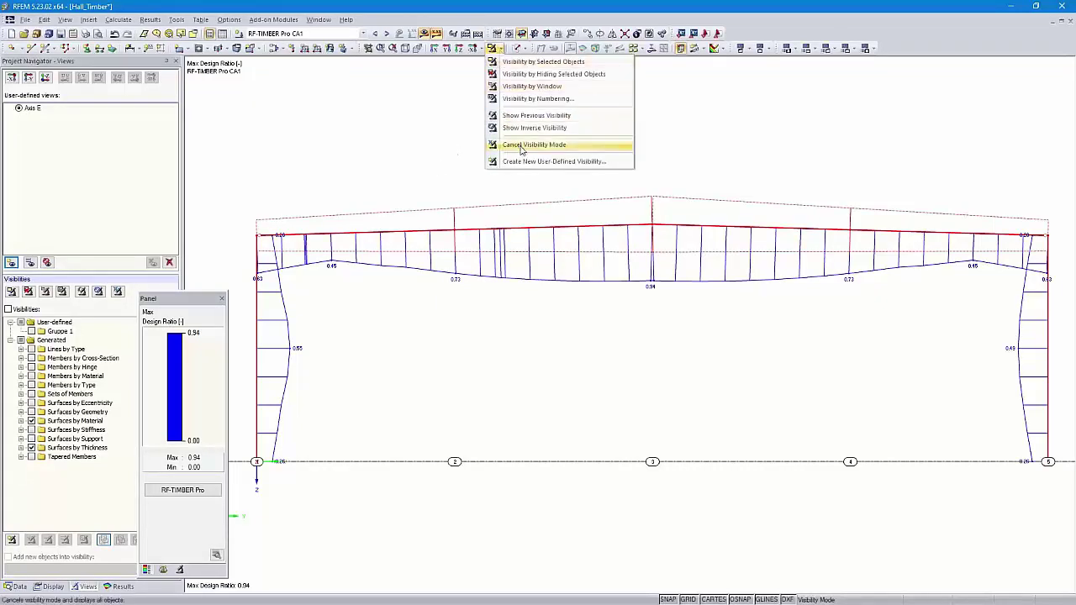
click(520, 150)
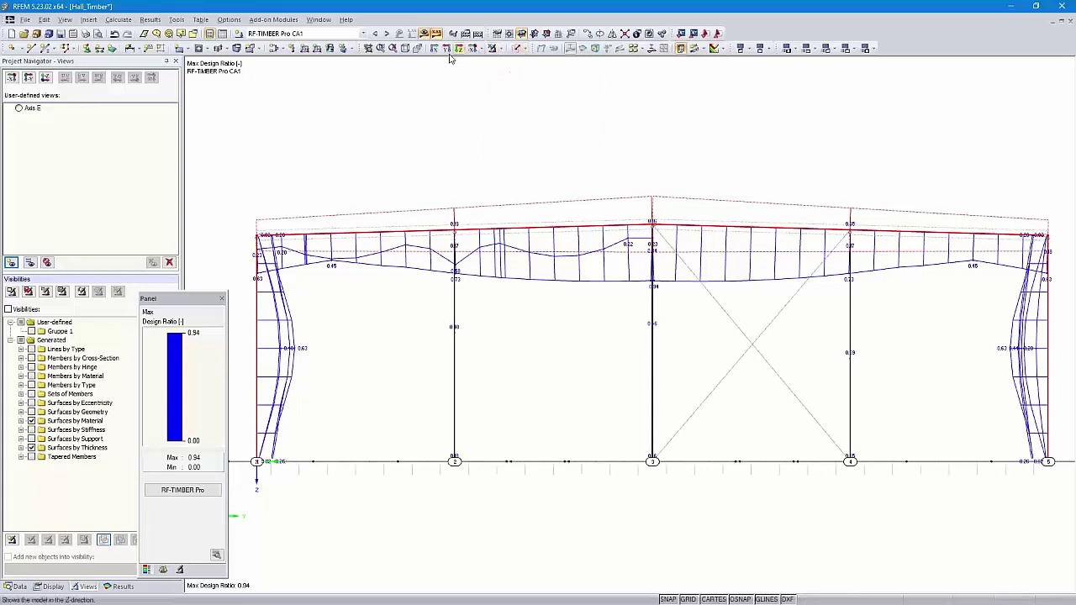
click(407, 49)
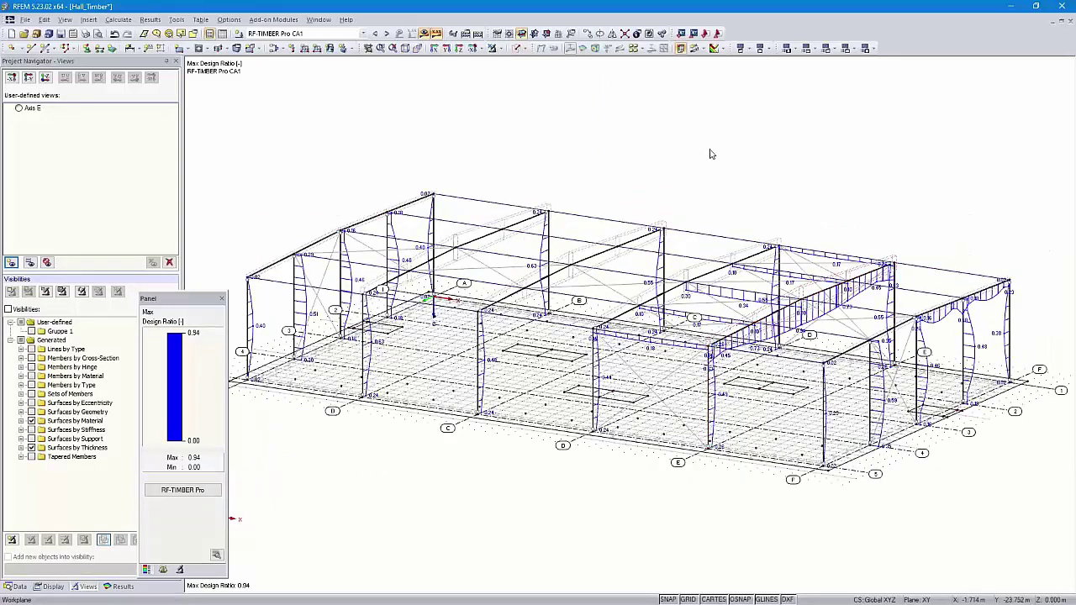
click(21, 110)
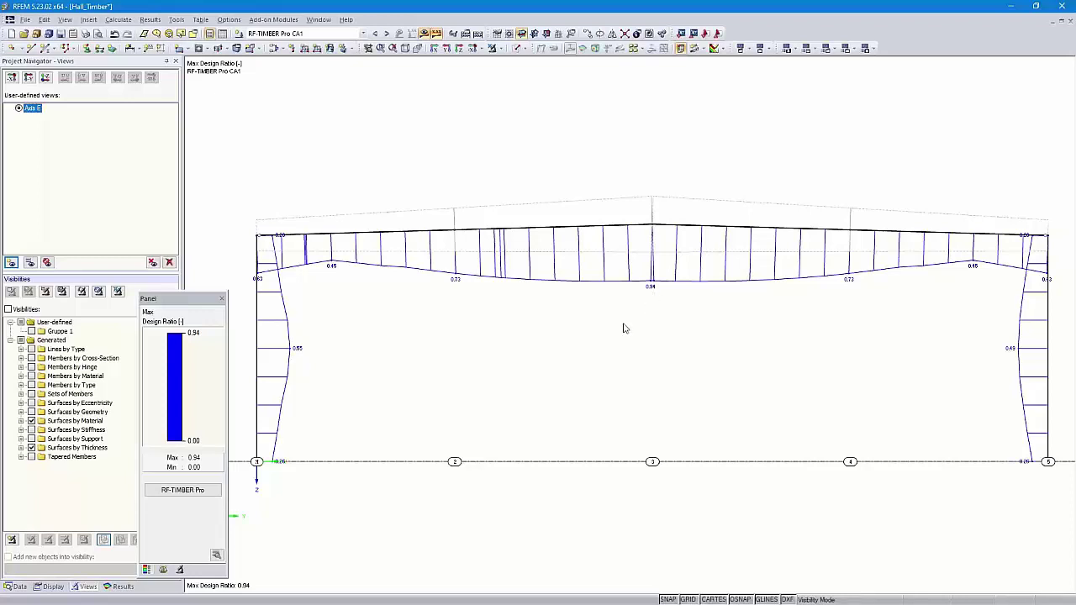
Send the Axis E graphic to printout report PR1 at 50% page height and check its page.
click(85, 33)
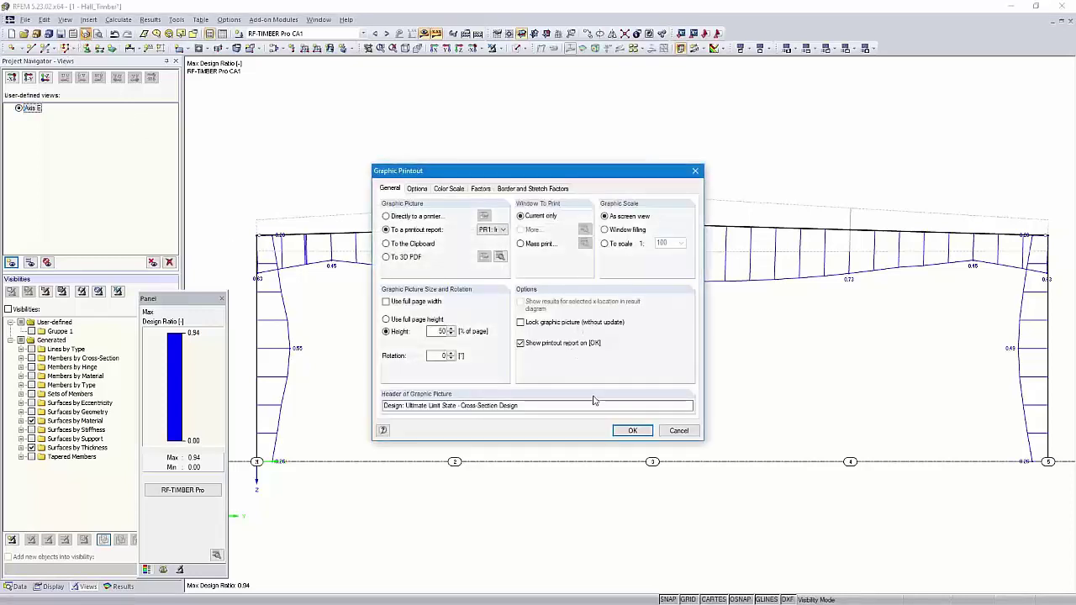
click(632, 430)
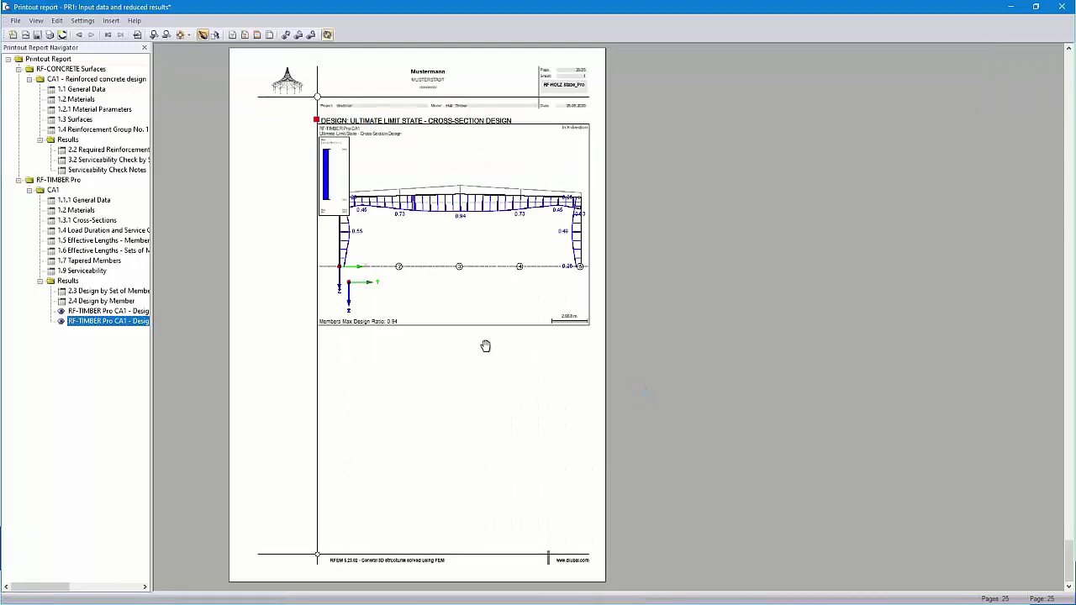
ctrl+scroll(452, 282, up, 2)
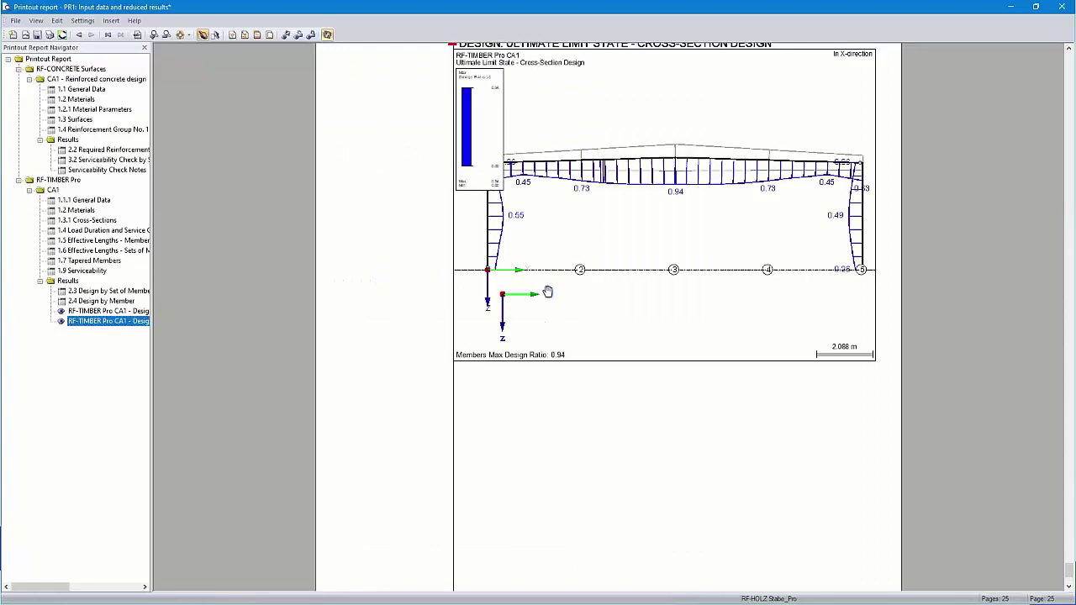
scroll(548, 291, up, 3)
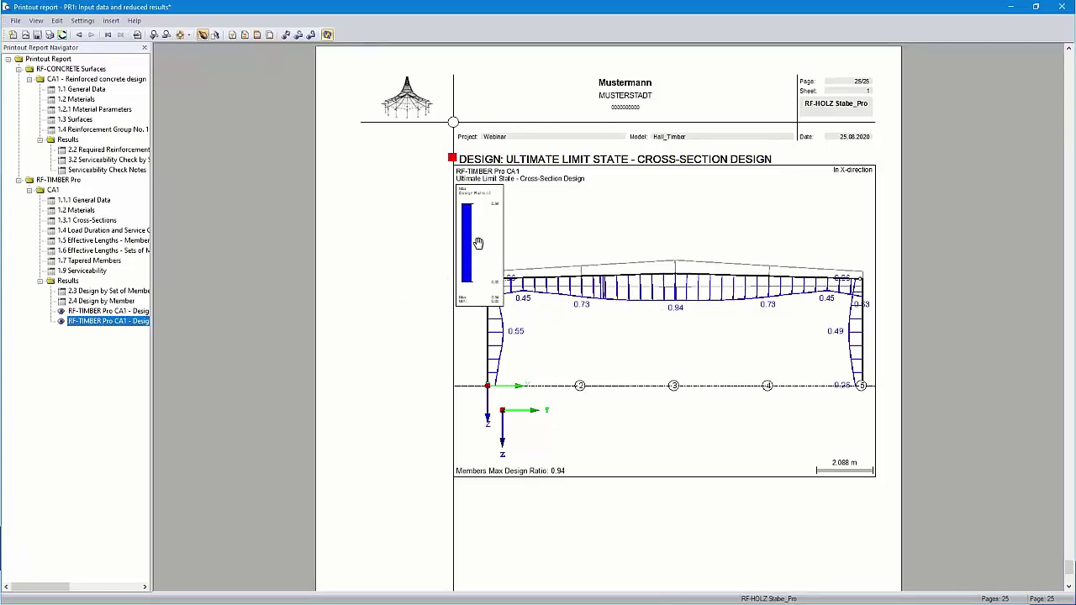
Reduce the relative width of the color scale in the report's Axis E graphic, then save and close the report.
right_click(92, 324)
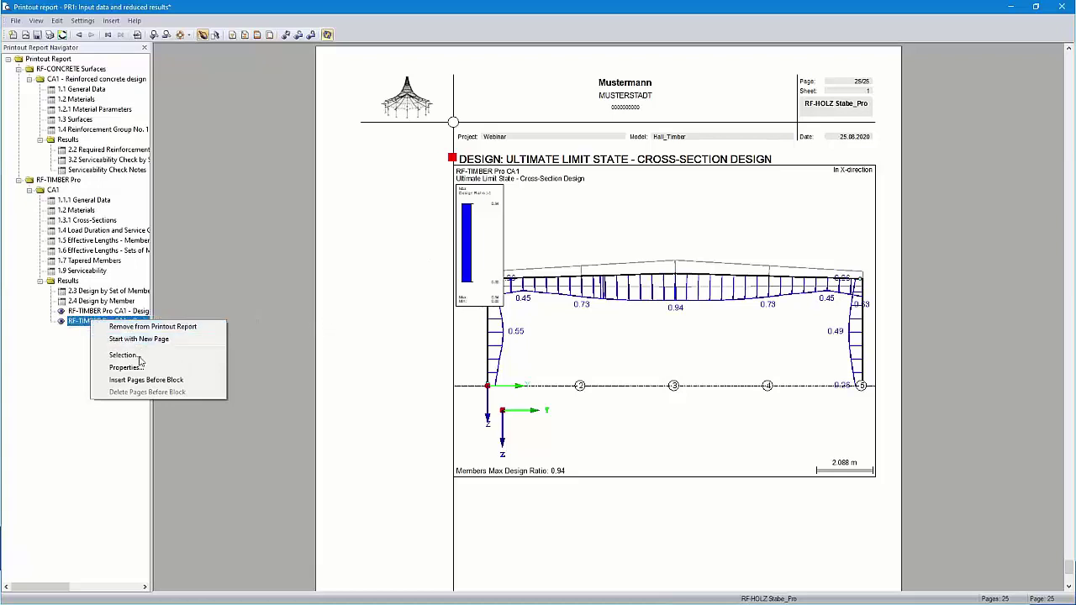
click(126, 368)
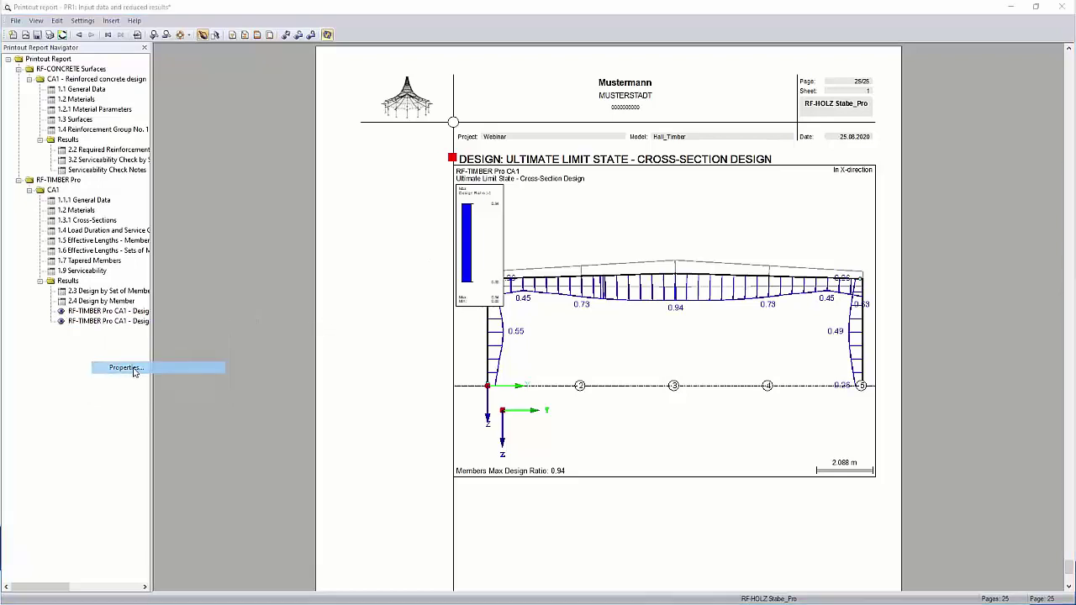
click(454, 189)
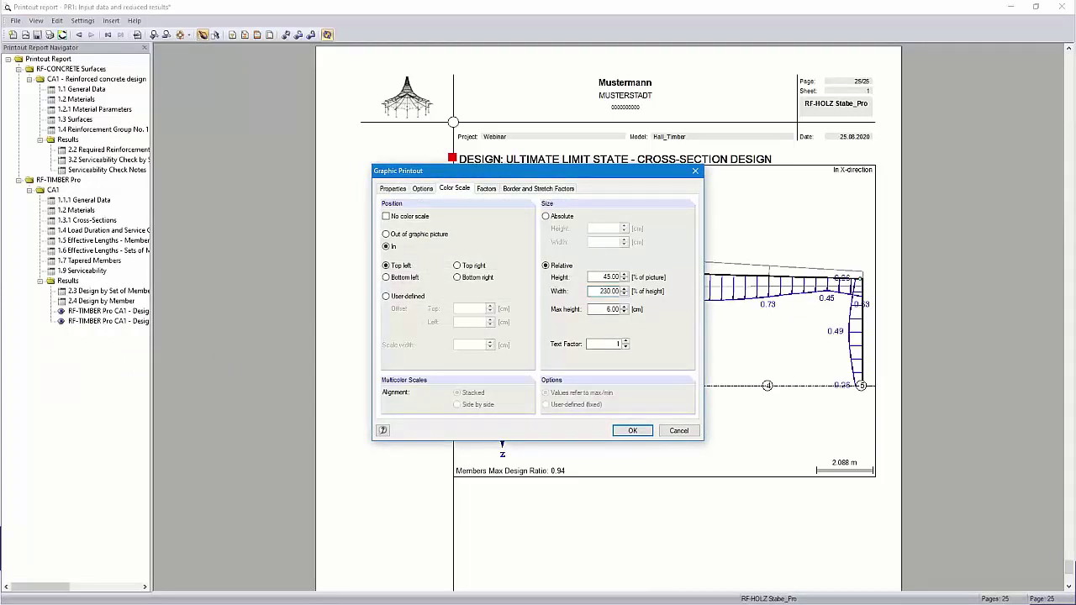
click(634, 432)
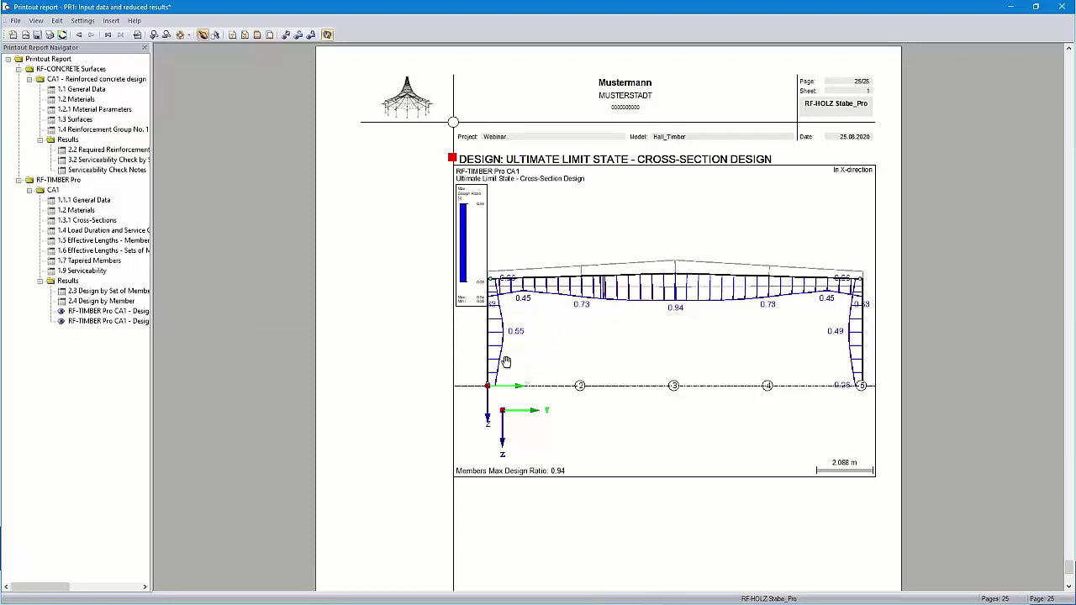
click(1064, 6)
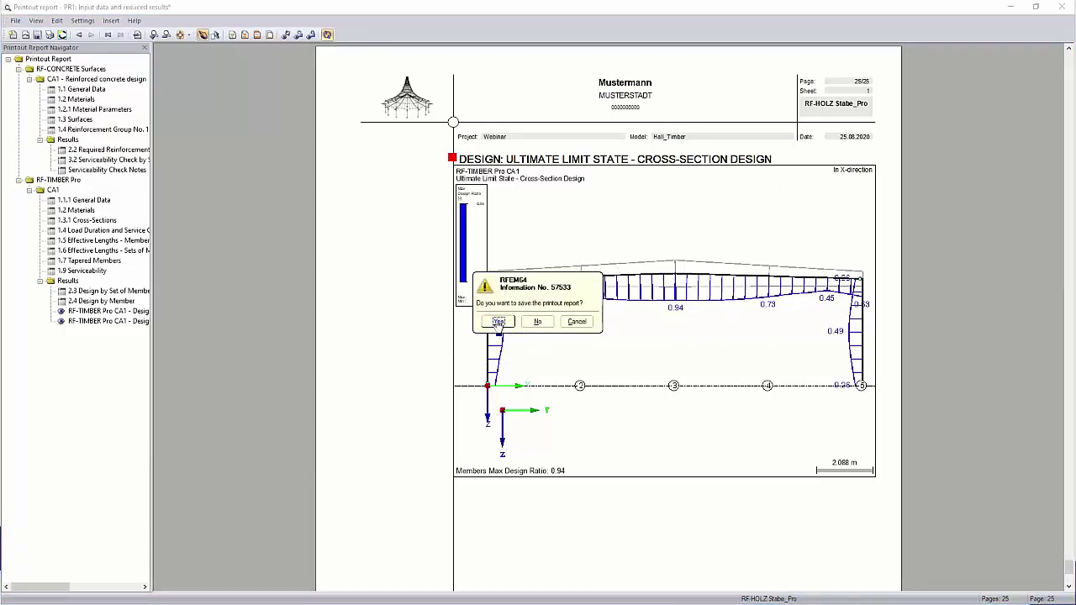
click(493, 321)
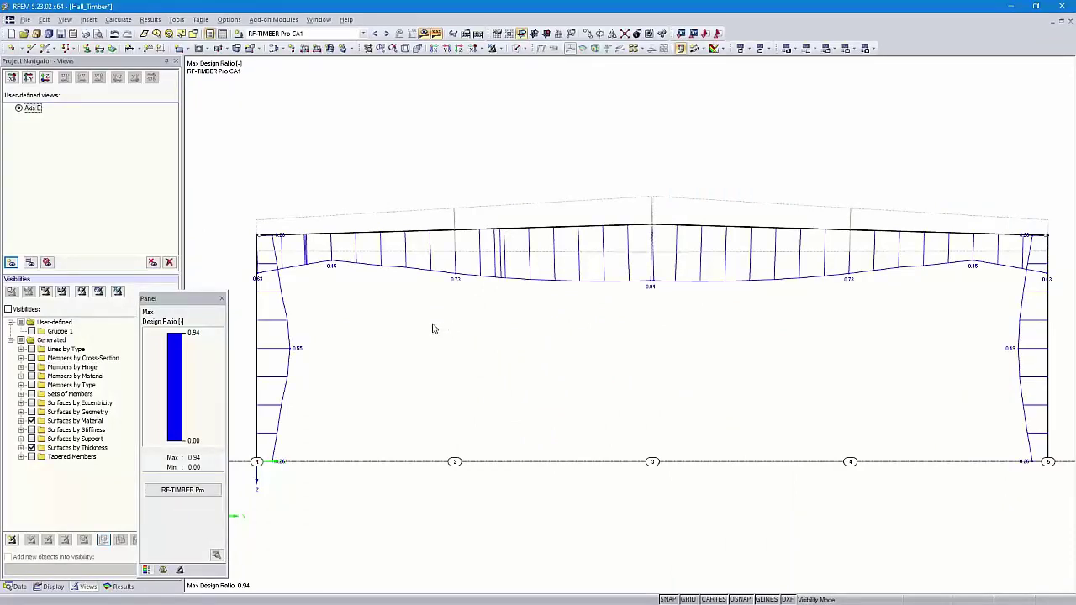
Cancel the visibility mode to display the whole hall in isometric view, turned towards its long side.
click(492, 48)
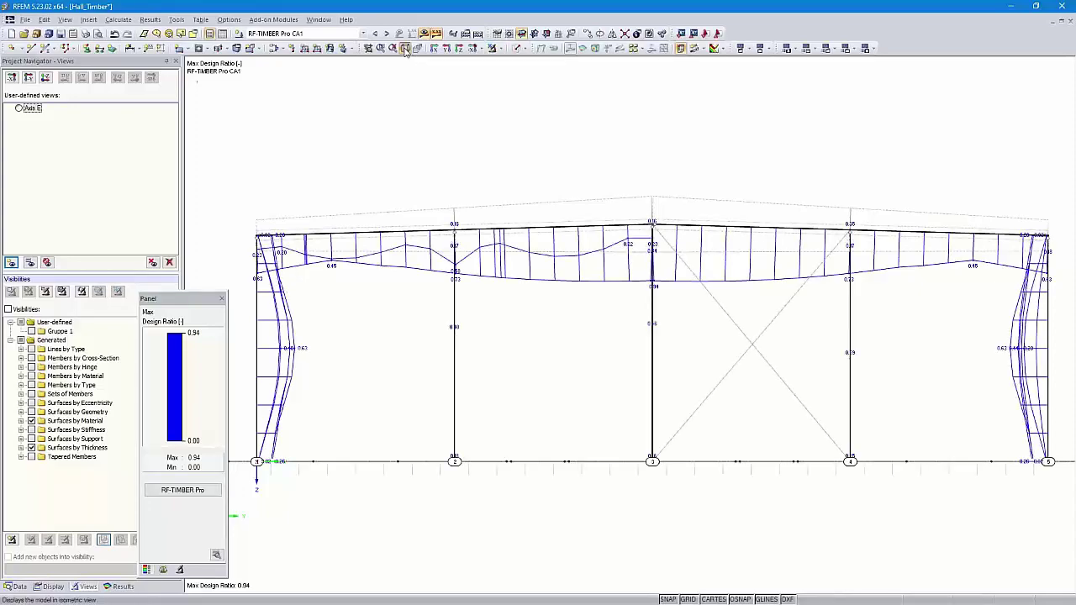
click(405, 48)
ctrl+middle_drag(566, 500, 677, 436)
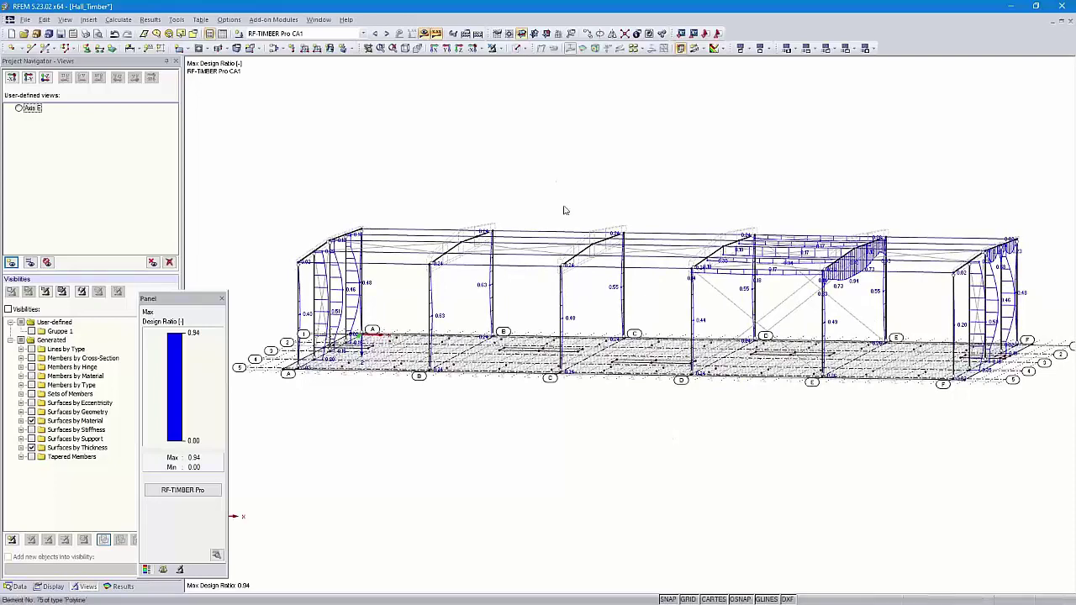
ctrl+middle_drag(291, 447, 394, 424)
drag(267, 413, 842, 343)
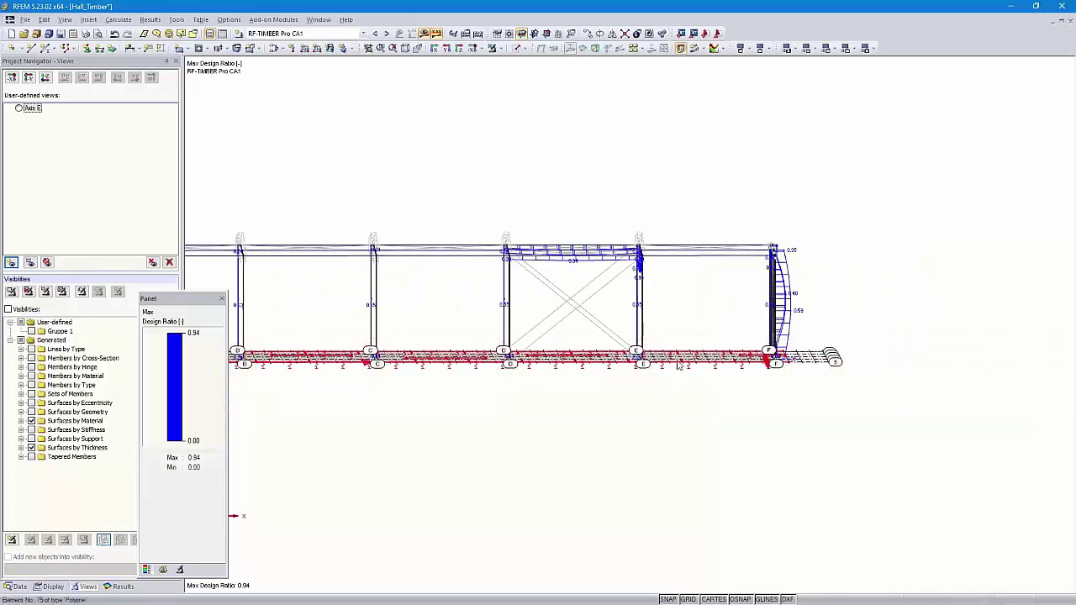
right_click(683, 362)
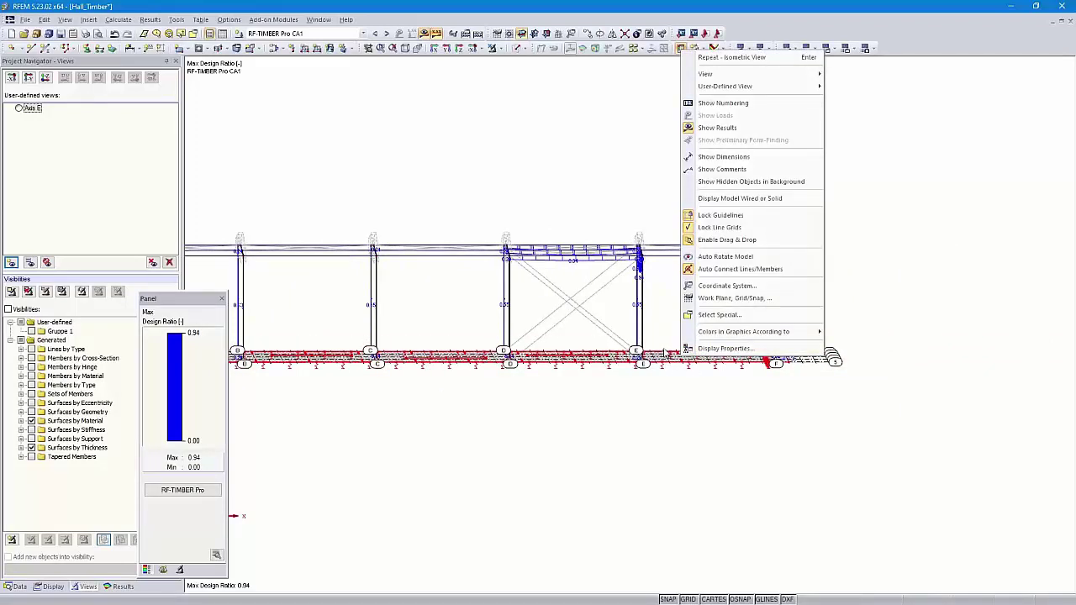
click(630, 389)
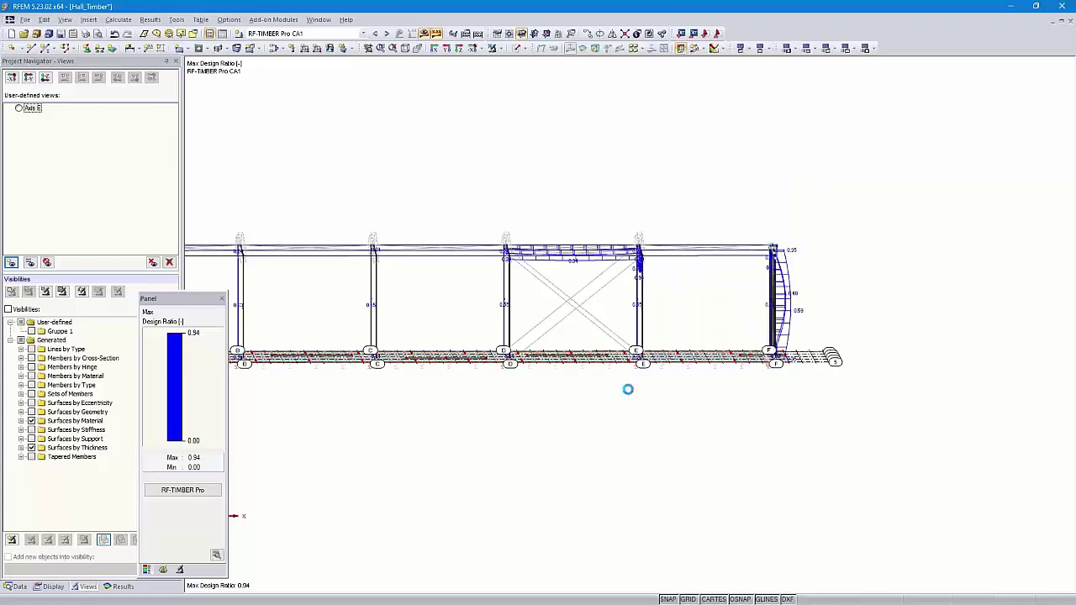
click(497, 49)
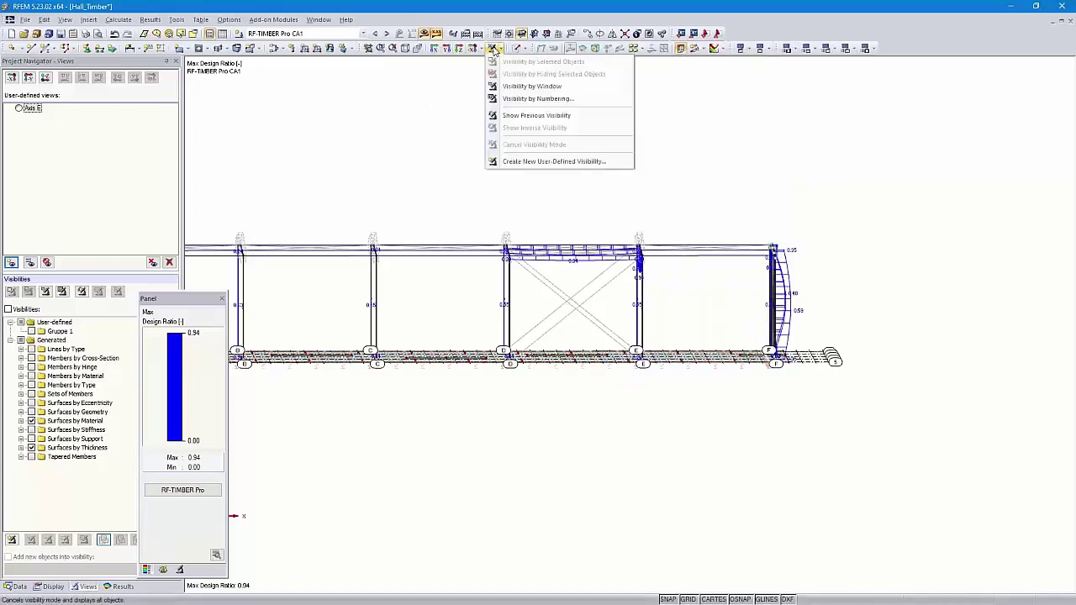
click(469, 145)
middle_drag(456, 167, 605, 170)
scroll(604, 170, down, 3)
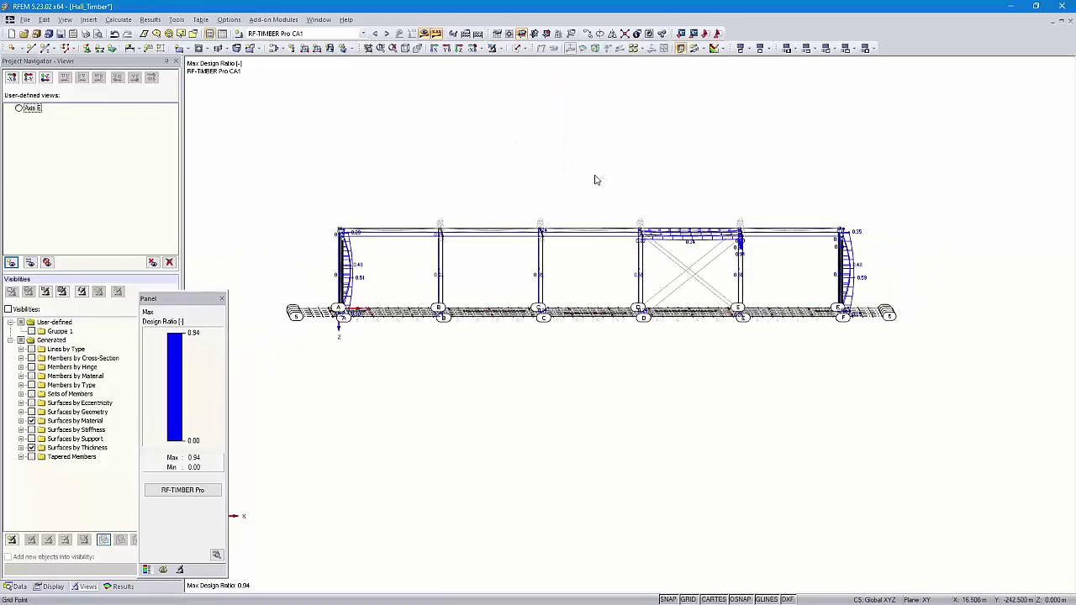
click(8, 310)
click(8, 310)
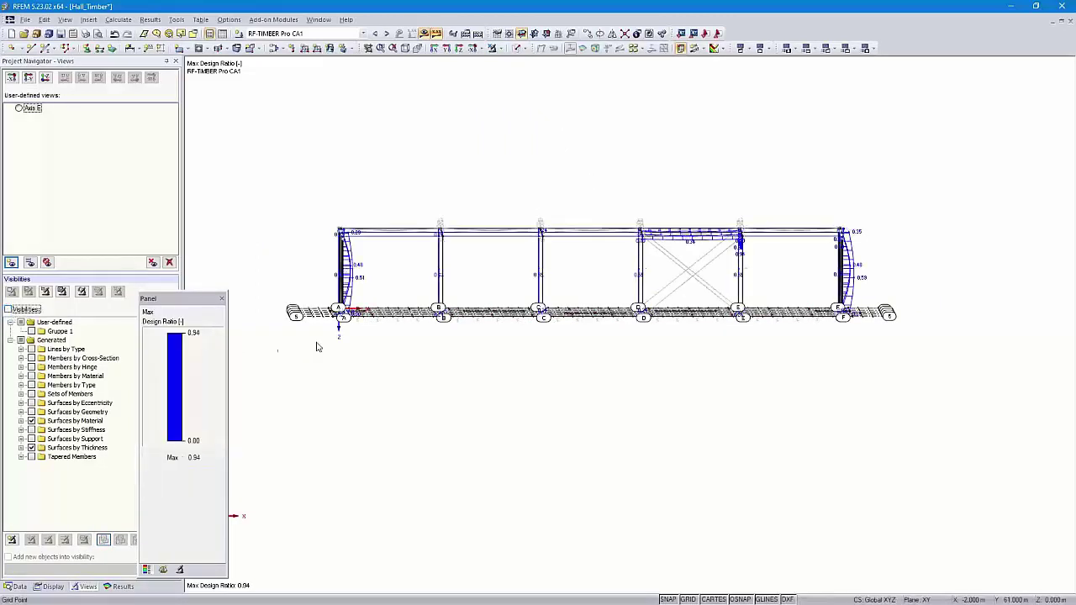
Isolate the hall's floor slab with Visibility by Selected Objects and display it in plan view.
ctrl+middle_drag(368, 336, 416, 428)
ctrl+middle_drag(288, 402, 344, 375)
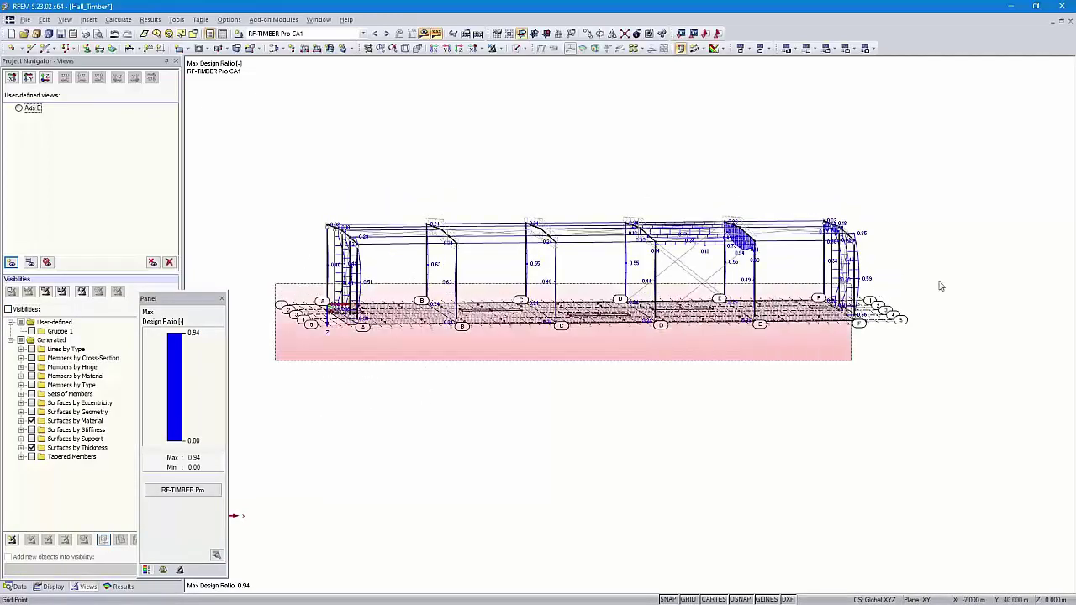
click(499, 48)
click(514, 62)
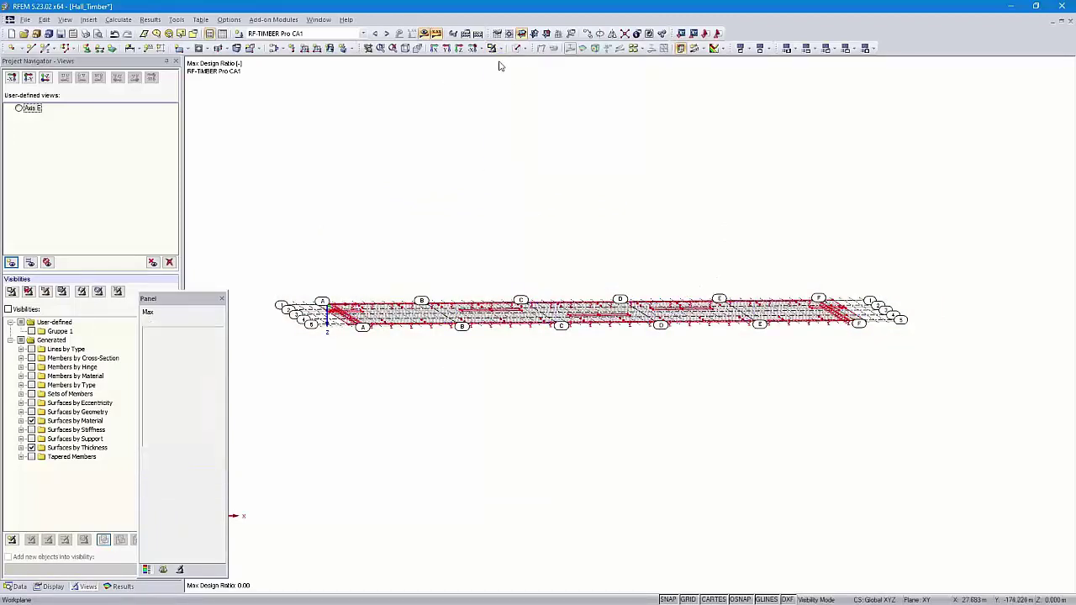
click(459, 48)
scroll(519, 253, down, 2)
scroll(518, 254, down, 1)
scroll(519, 253, up, 1)
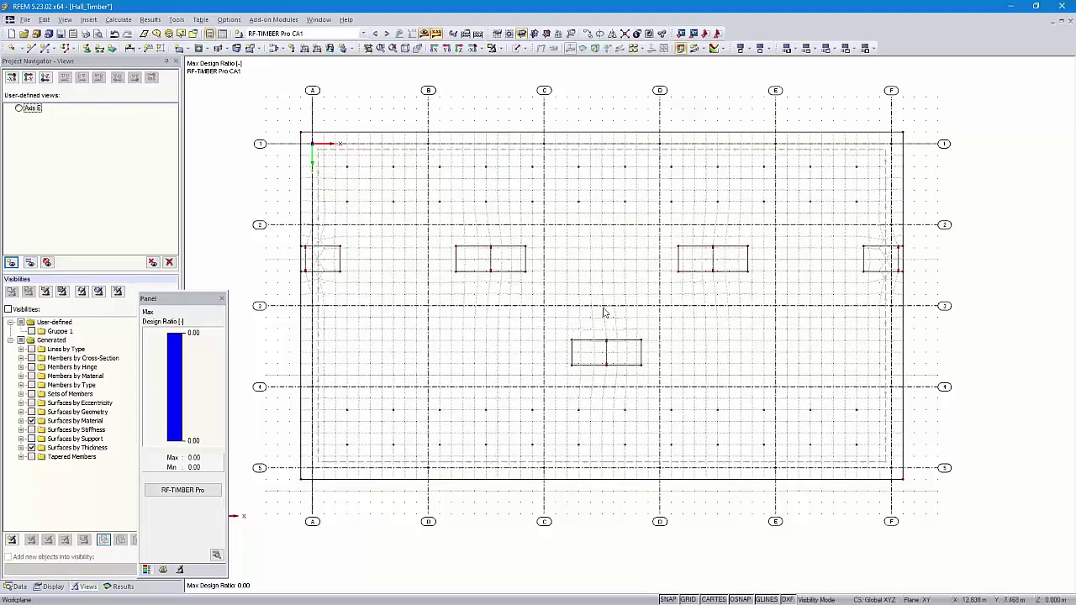
scroll(581, 309, down, 2)
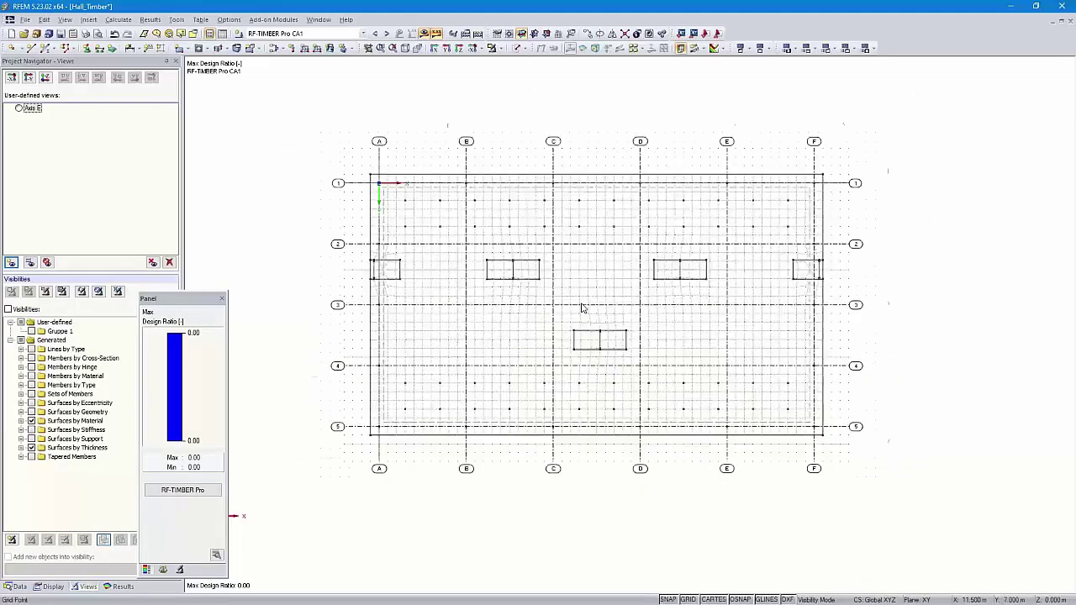
scroll(581, 309, up, 1)
scroll(580, 309, up, 1)
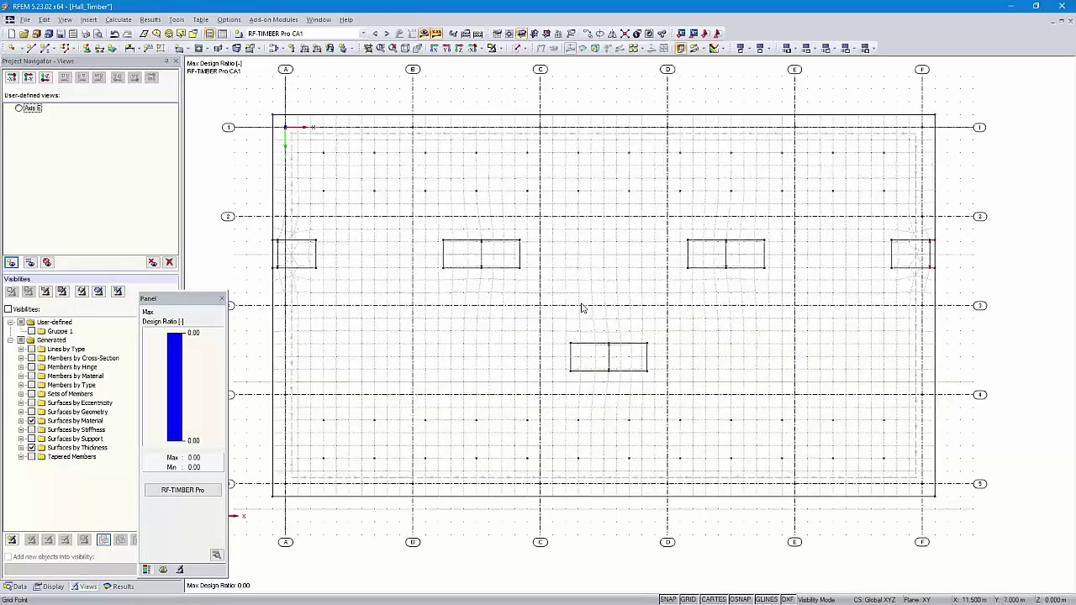
scroll(581, 308, down, 1)
scroll(581, 308, down, 1)
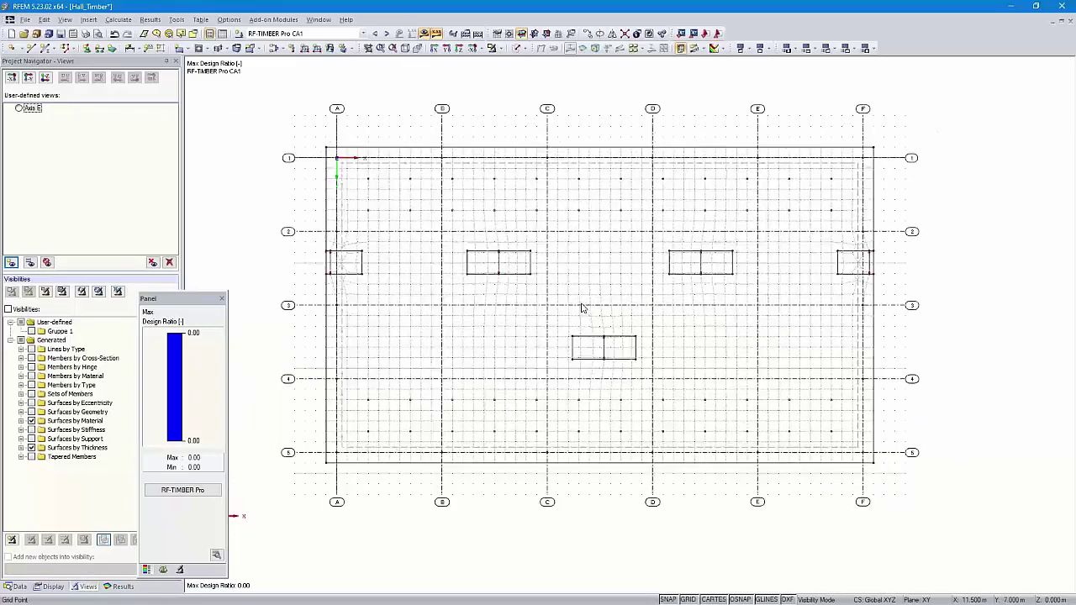
scroll(581, 309, up, 1)
scroll(581, 309, down, 1)
scroll(582, 309, up, 2)
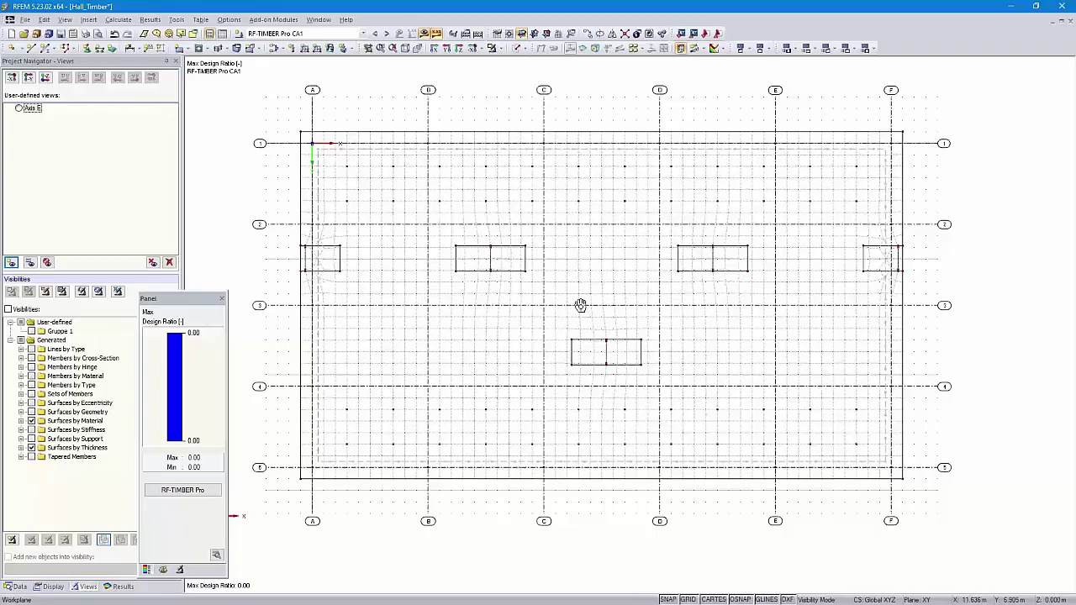
scroll(581, 305, up, 2)
scroll(589, 306, down, 2)
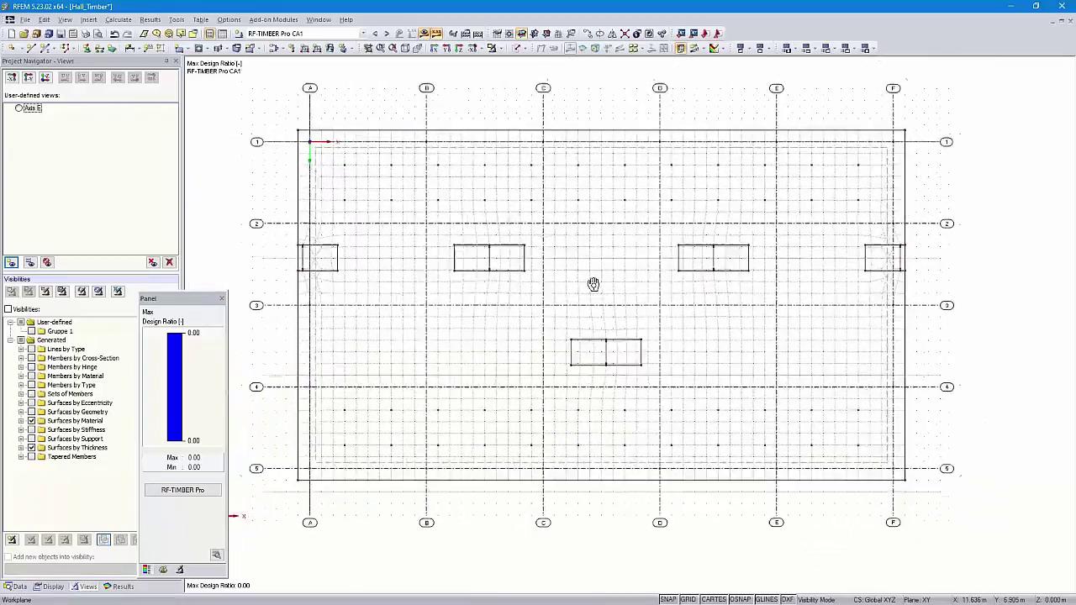
scroll(581, 360, up, 2)
scroll(583, 356, down, 3)
scroll(593, 341, up, 2)
scroll(596, 322, down, 1)
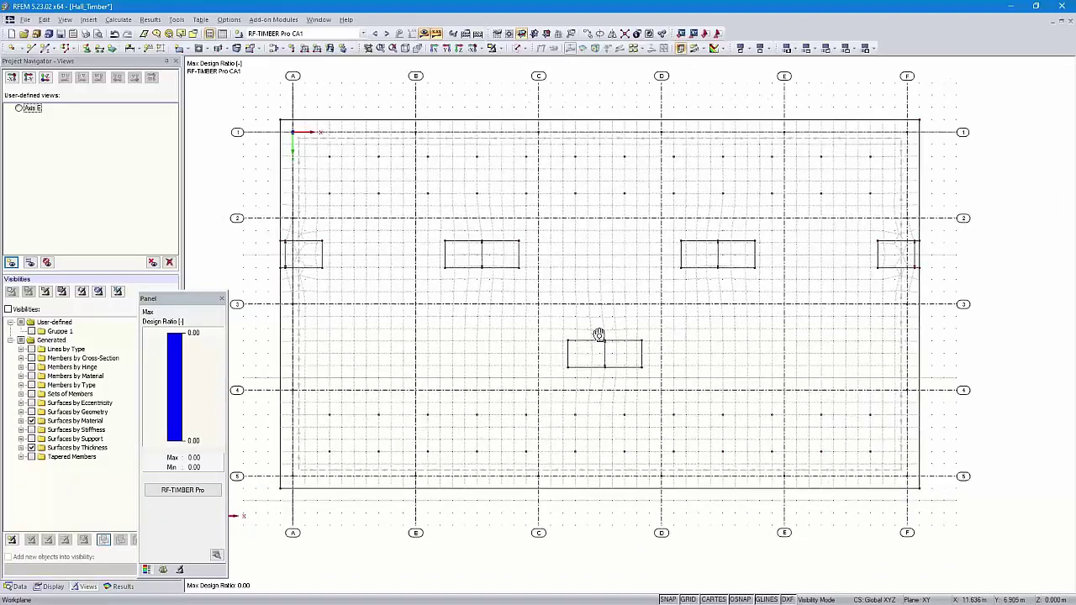
scroll(600, 331, up, 1)
scroll(605, 311, down, 1)
scroll(608, 353, up, 1)
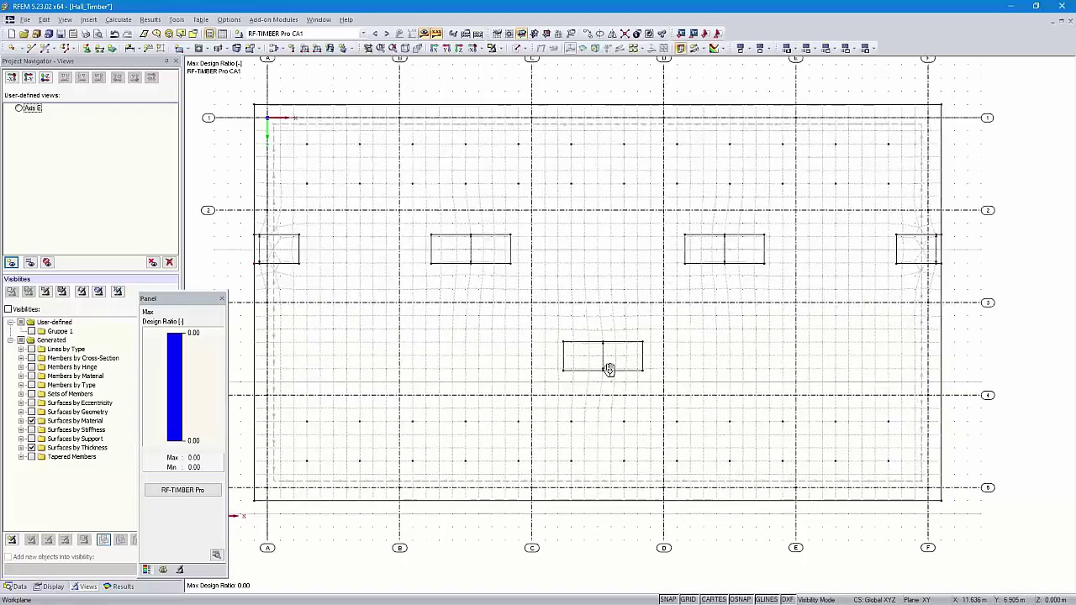
scroll(612, 362, down, 1)
Display the RF-CONCRETE Surfaces CA1 results on the floor slab and bring up the longitudinal reinforcement result options.
shift+middle_drag(614, 356, 675, 389)
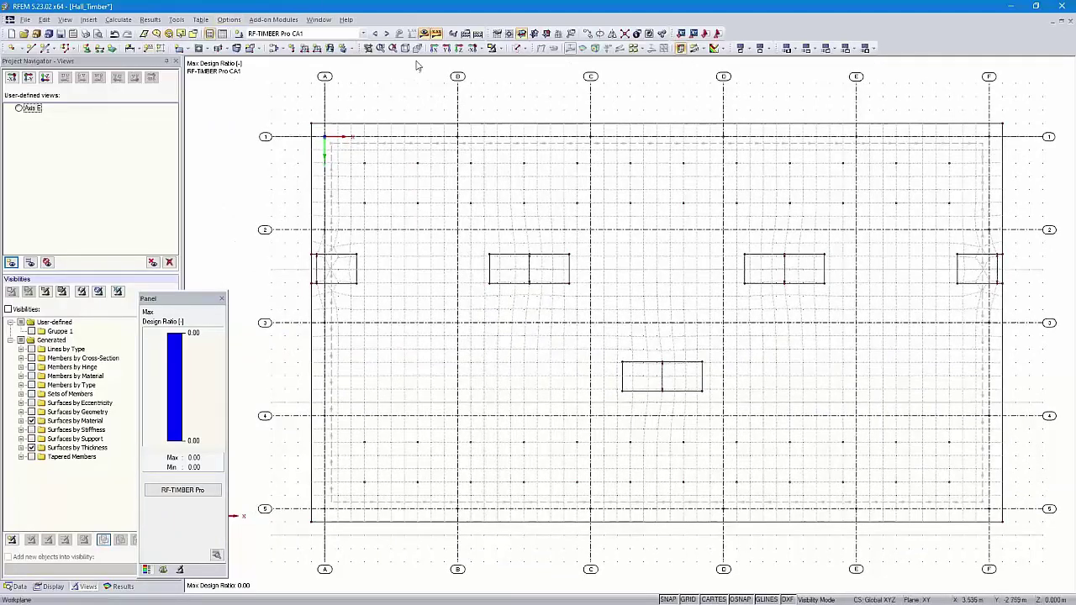
click(374, 33)
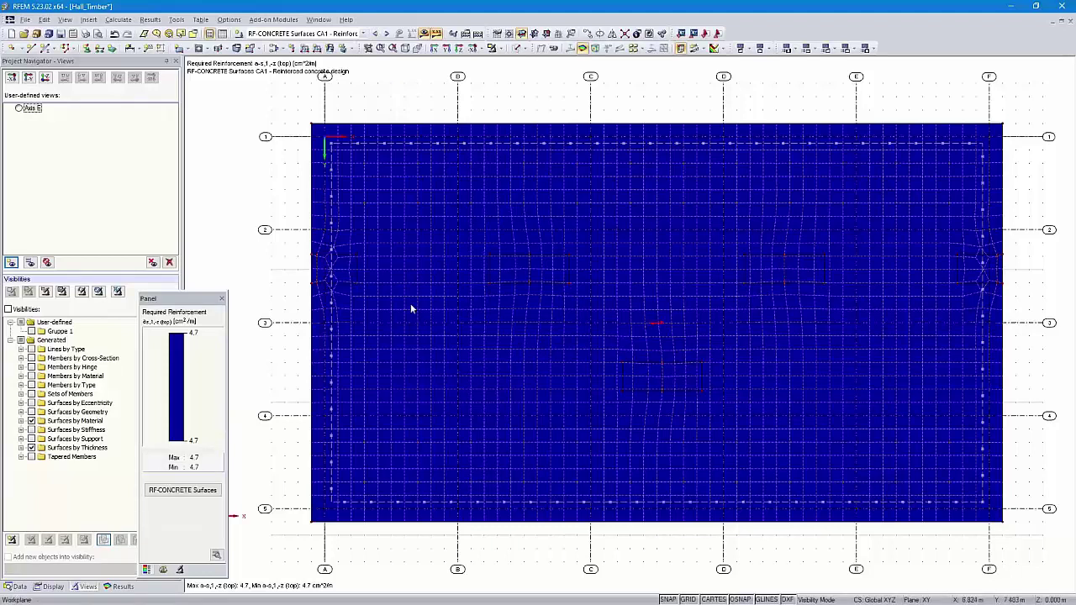
click(123, 587)
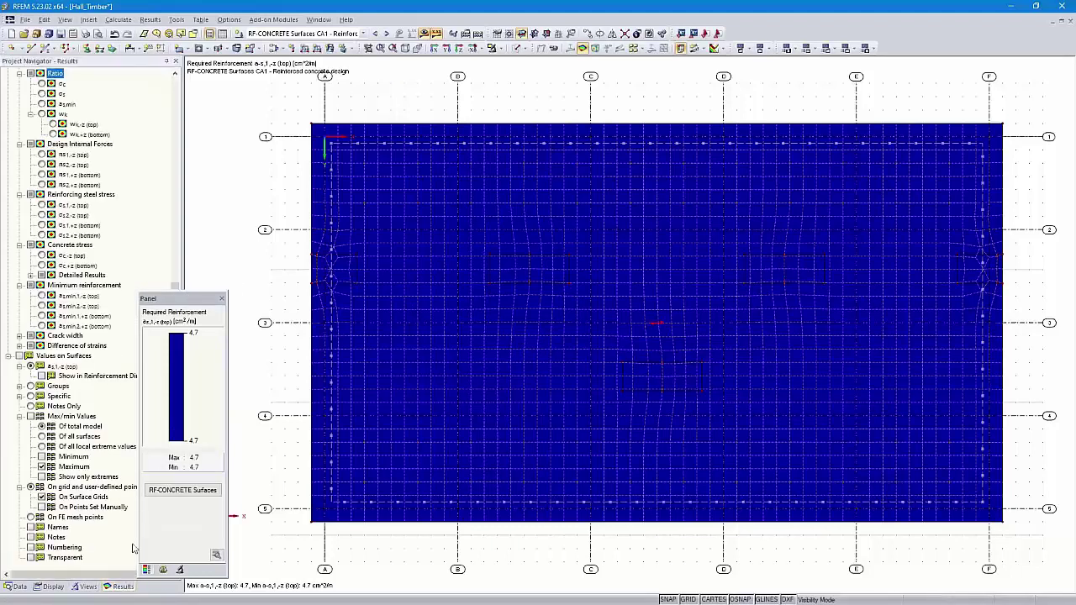
drag(179, 299, 204, 302)
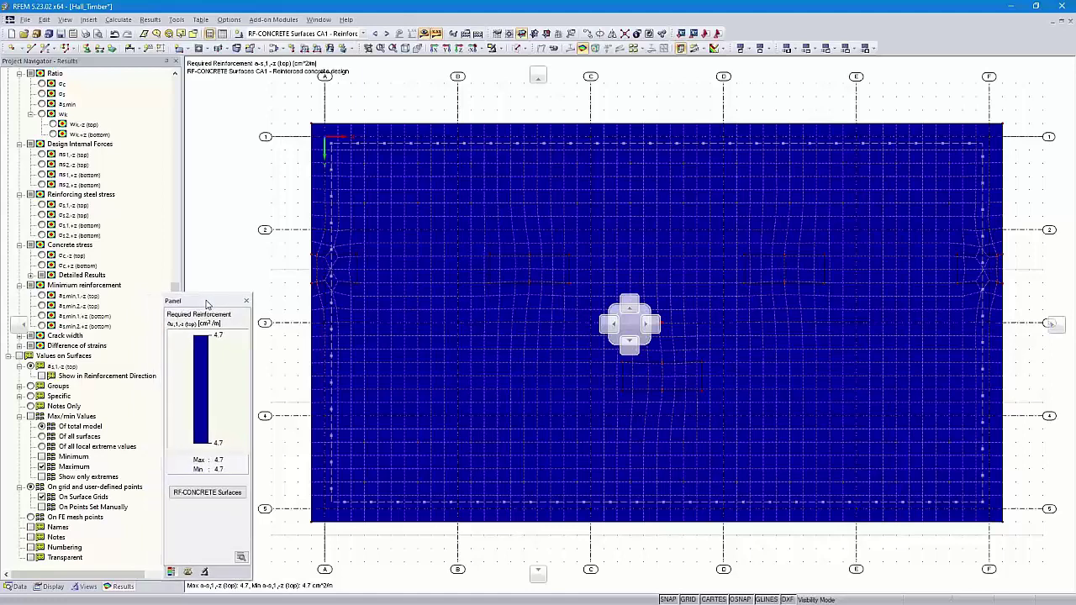
scroll(95, 210, up, 10)
scroll(95, 210, up, 2)
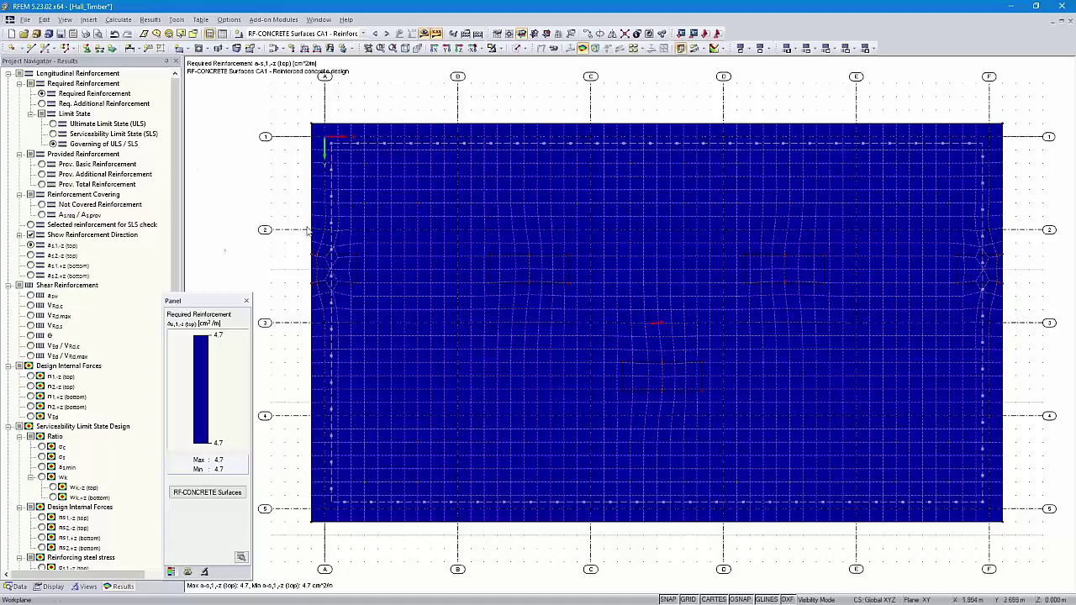
Examine the slab's required reinforcement for a-s,2,-z (top) and a-s,1,+z (bottom), then return to a-s,1,-z (top).
click(30, 255)
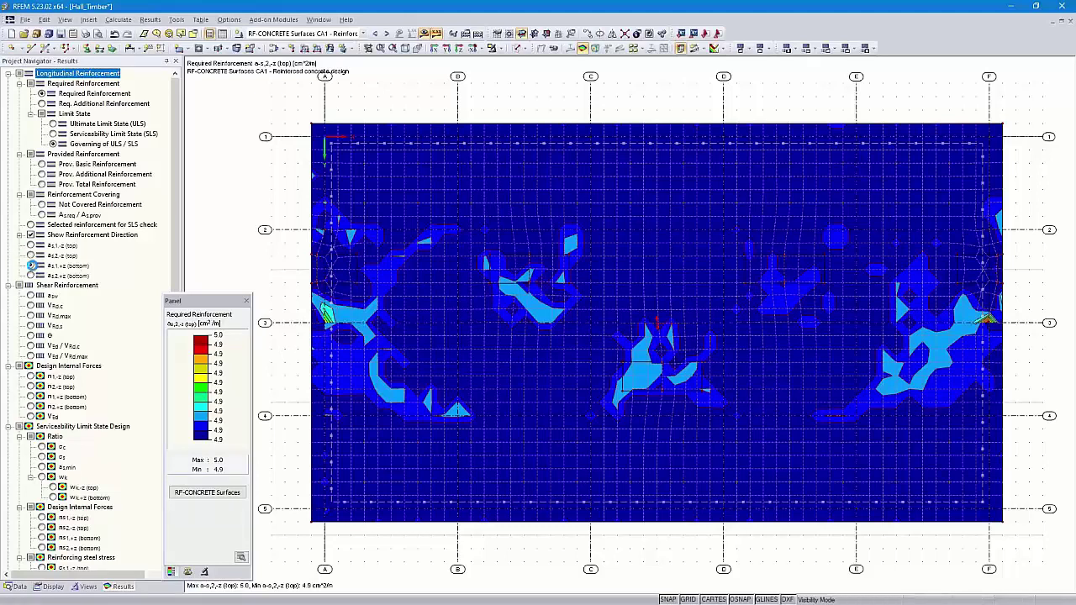
click(31, 266)
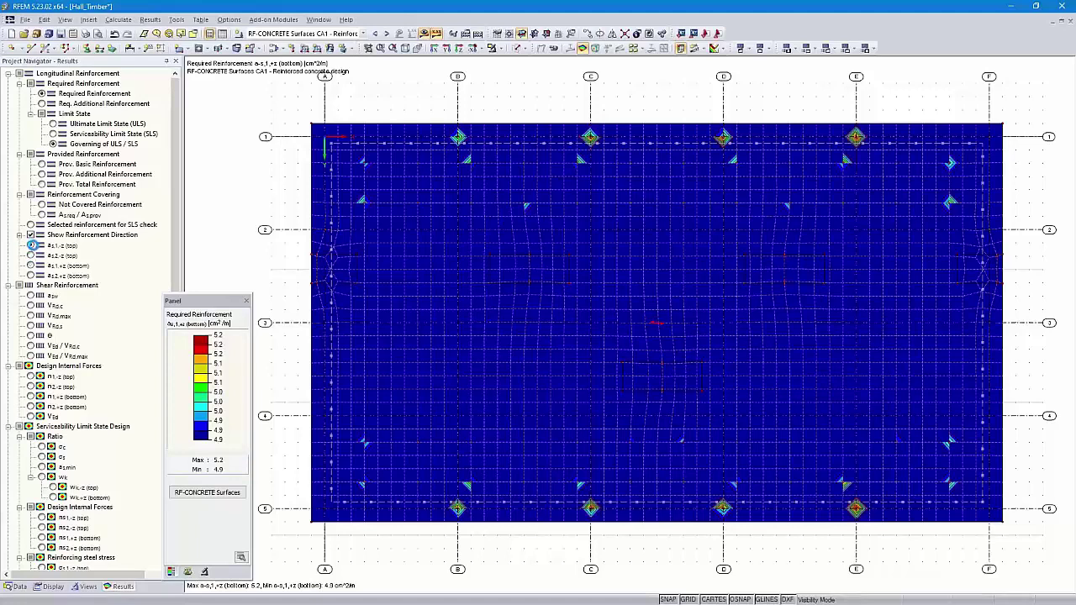
click(31, 244)
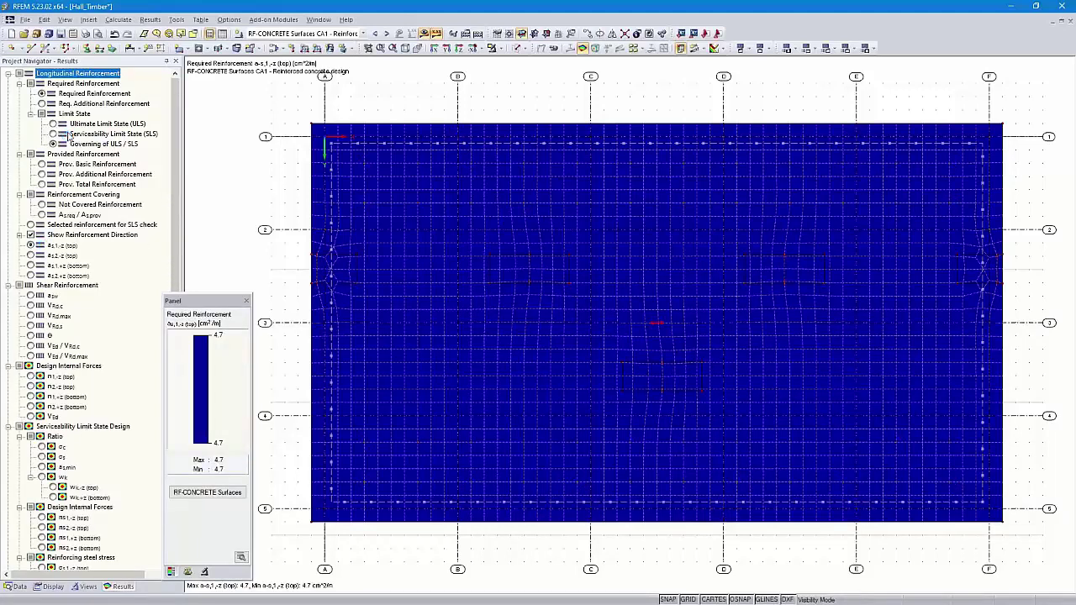
Set the required reinforcement to Ultimate Limit State (ULS), check a-s,2,-z (top) and return to a-s,1,-z (top).
click(53, 124)
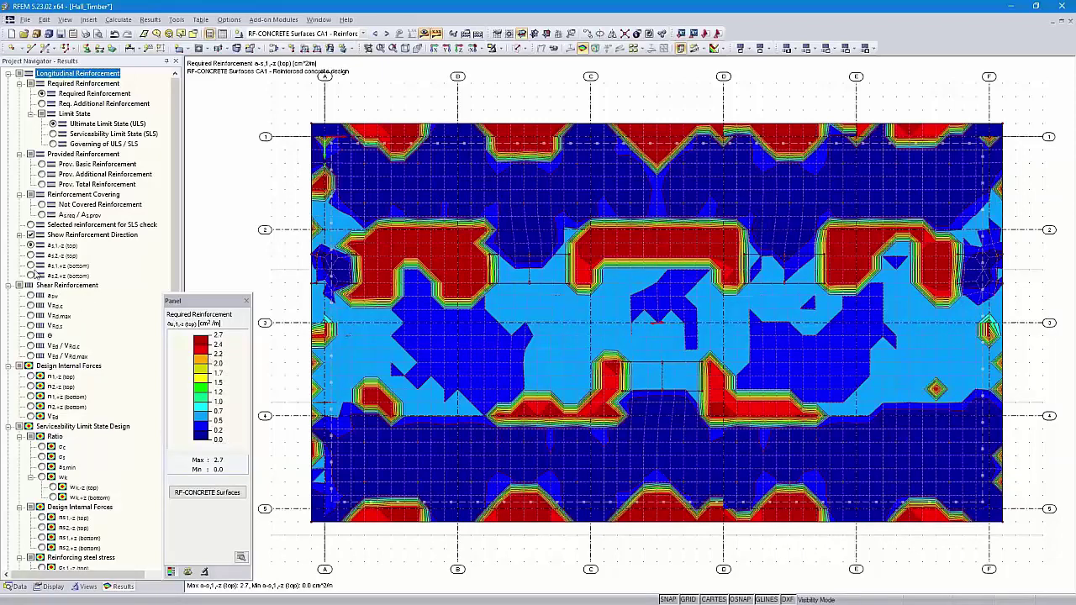
click(30, 255)
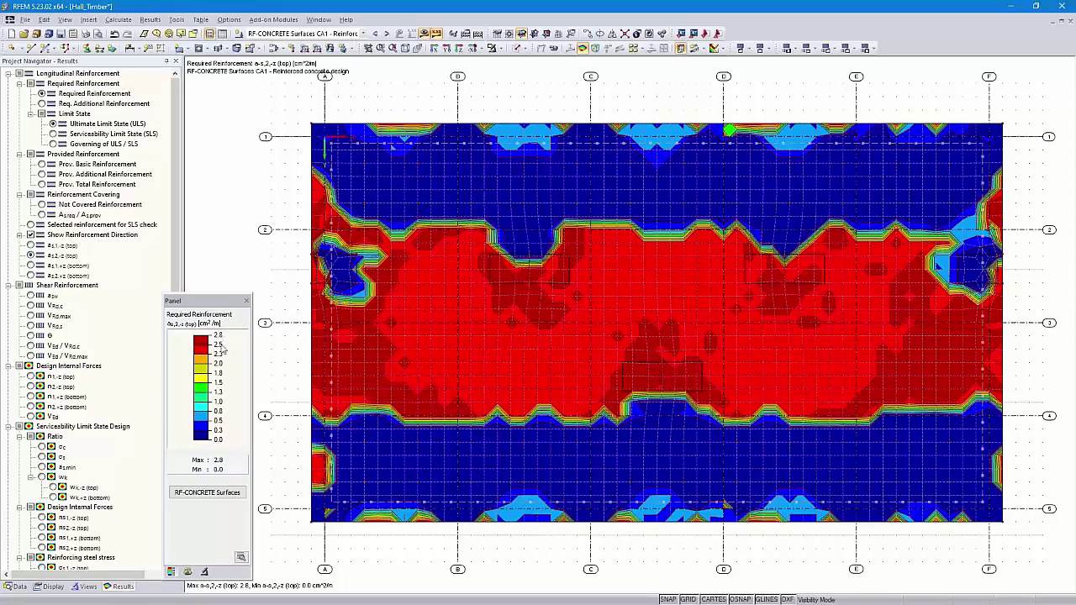
click(31, 246)
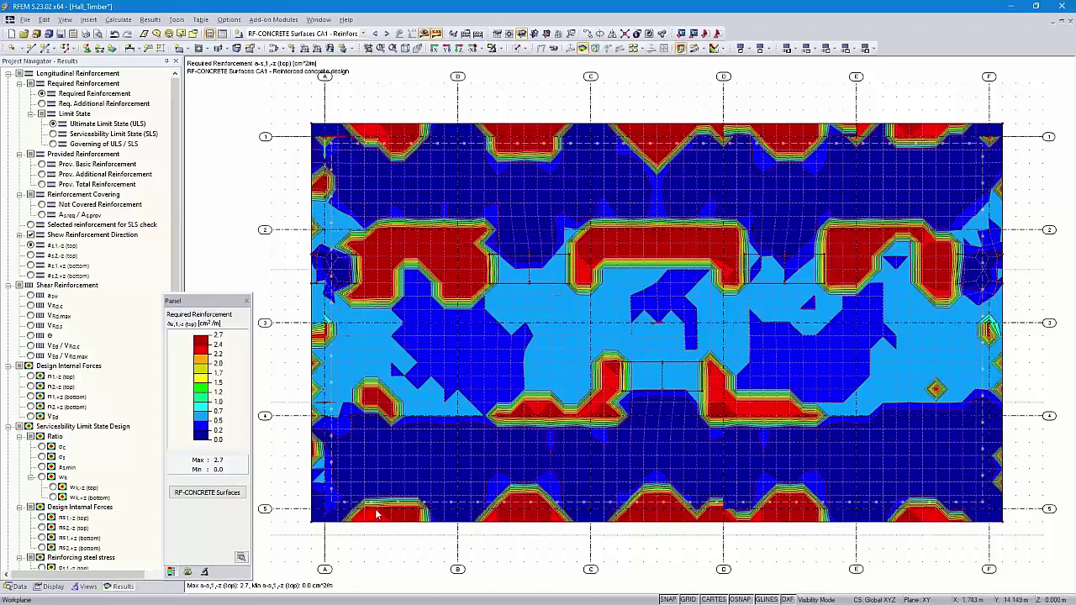
Turn on the values on surfaces and display the slab's required reinforcement as isolines.
scroll(72, 464, down, 12)
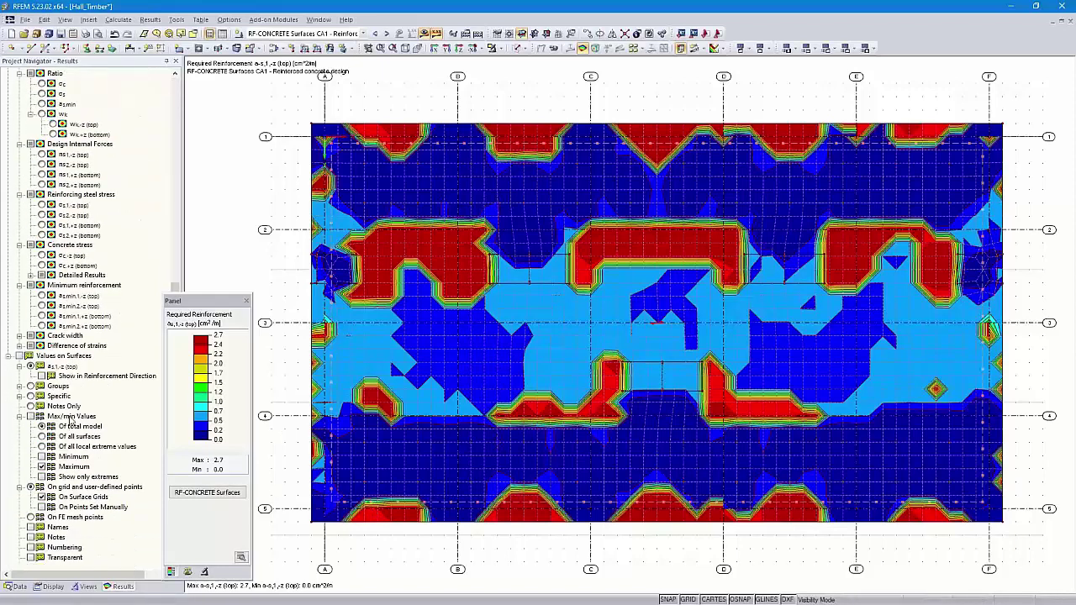
click(30, 356)
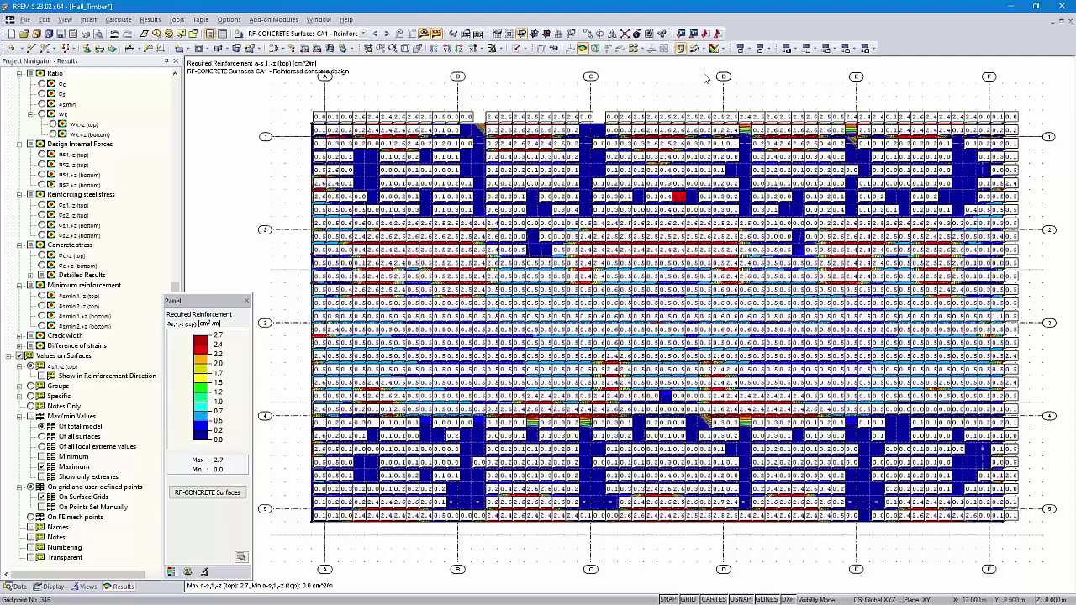
click(722, 48)
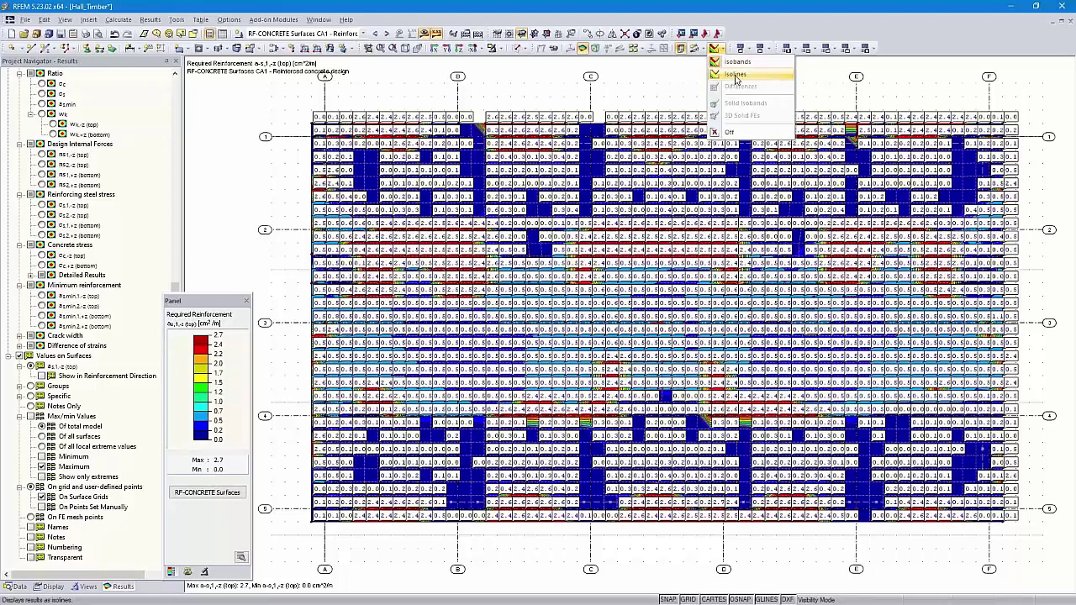
click(736, 76)
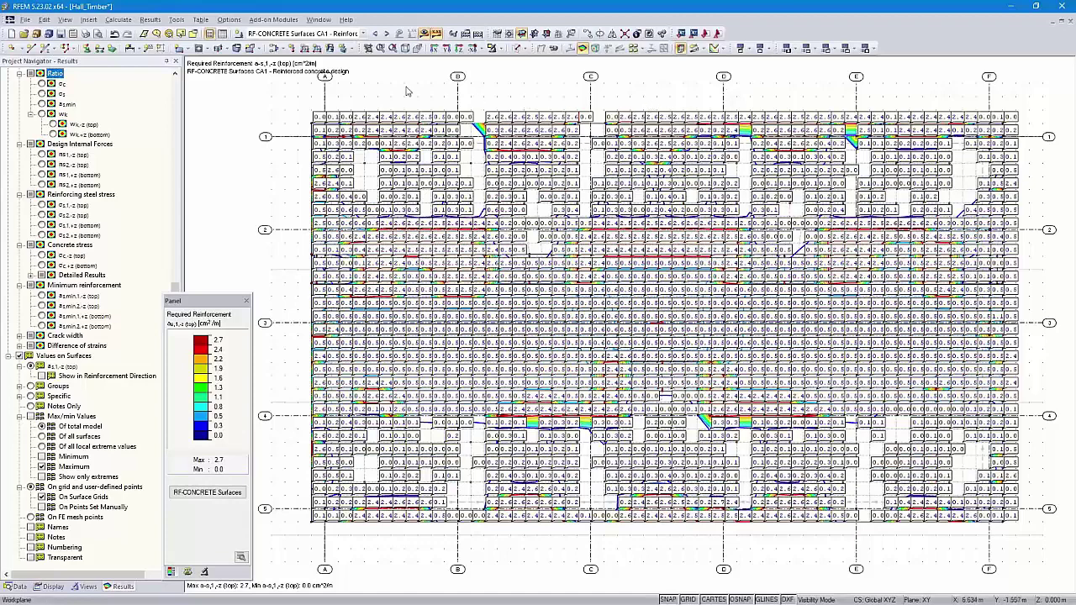
Print the slab's required reinforcement graphic to the printout report using the full page height and a rotation of 90°.
click(87, 34)
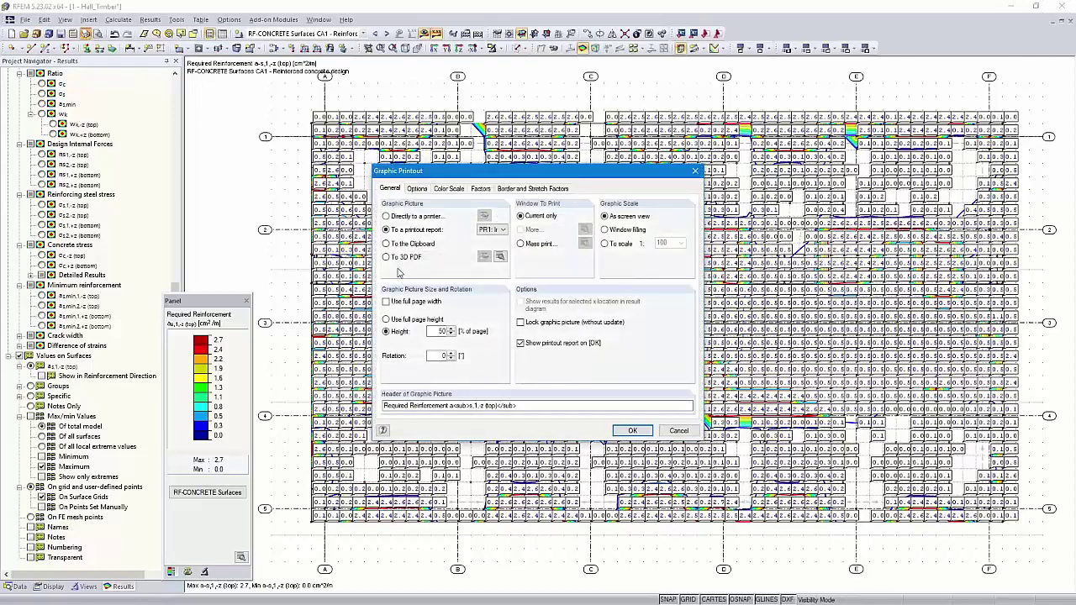
click(386, 320)
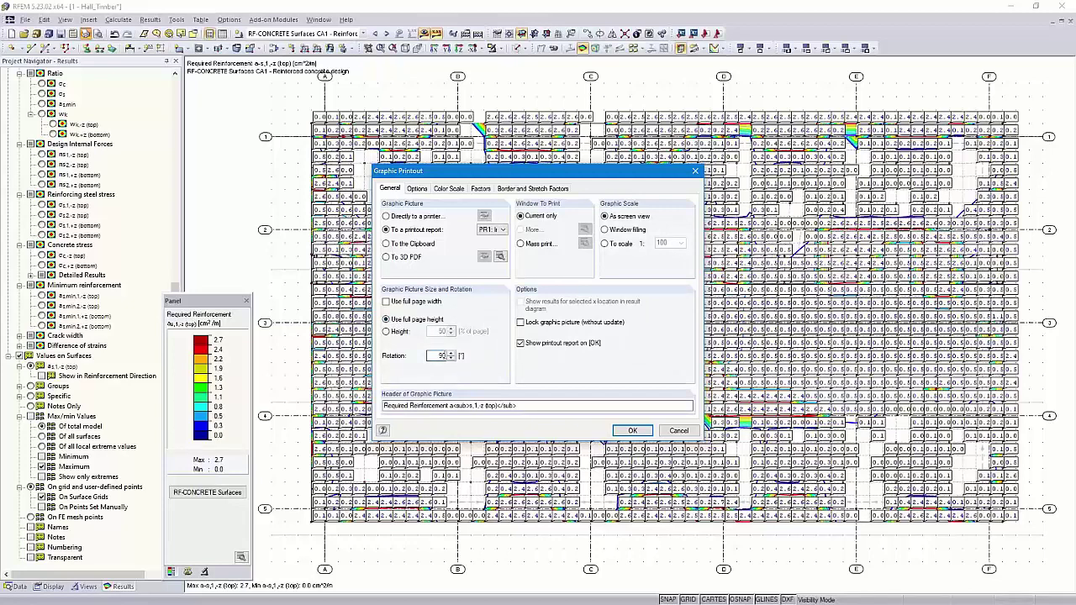
click(630, 431)
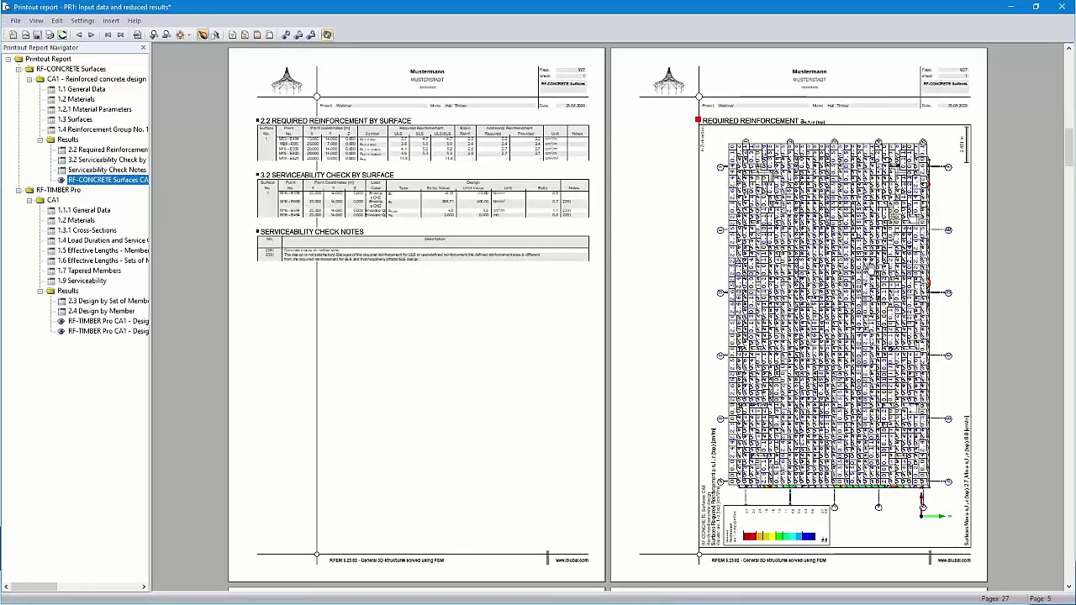
Examine the required reinforcement graphic in the printout report, and close the report without saving.
ctrl+scroll(871, 256, up, 1)
ctrl+scroll(666, 264, up, 1)
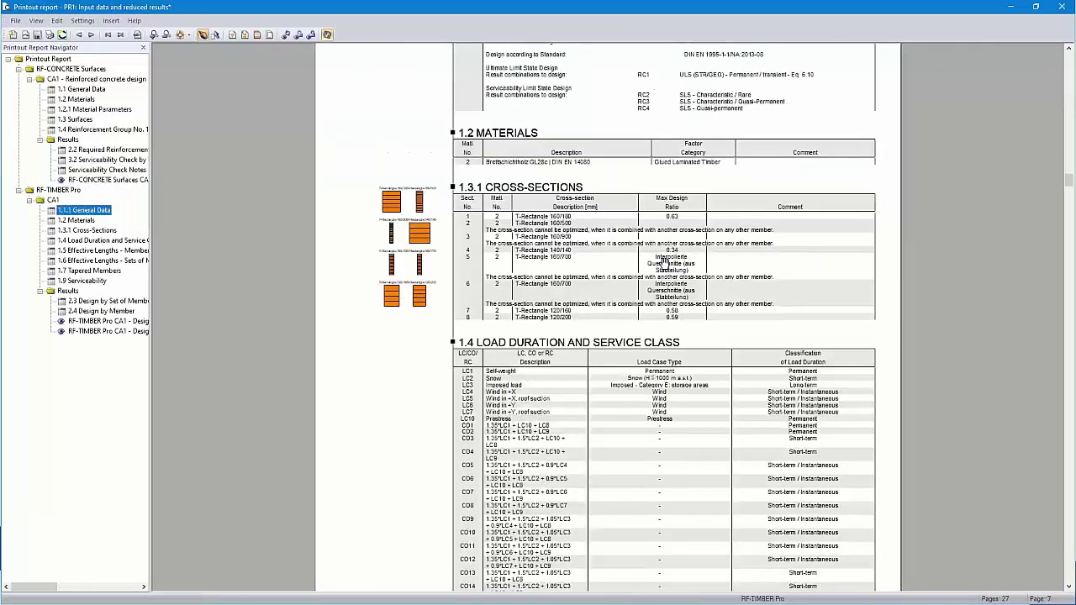
click(108, 180)
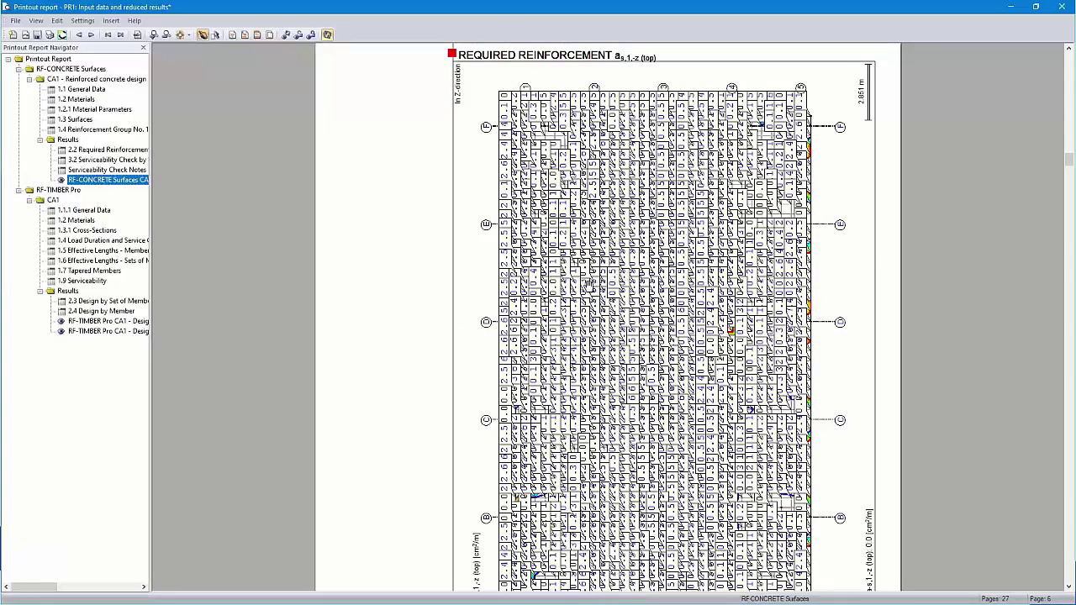
click(1068, 7)
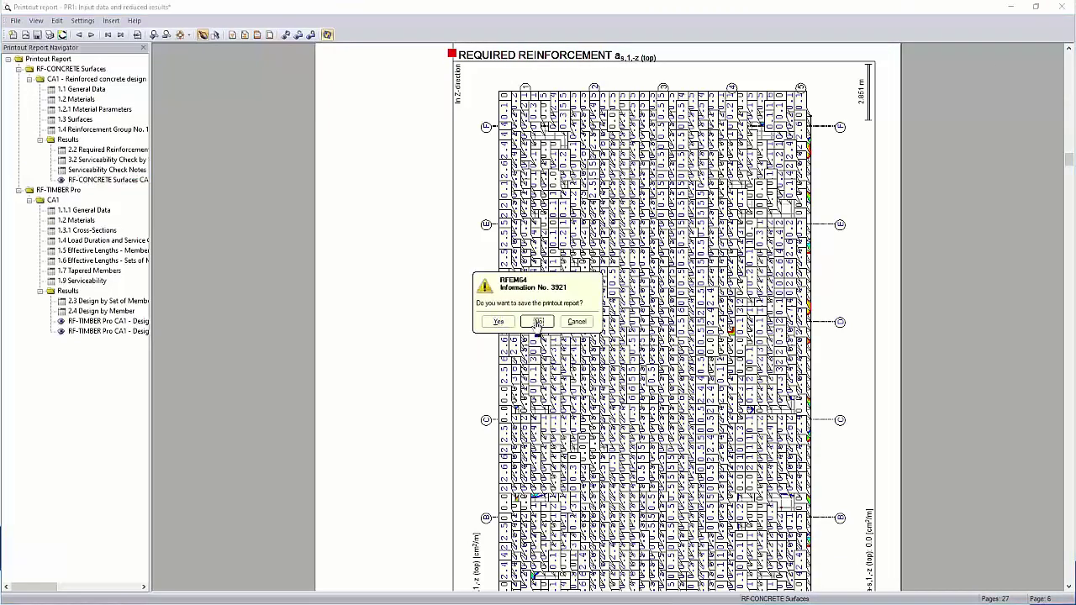
click(537, 321)
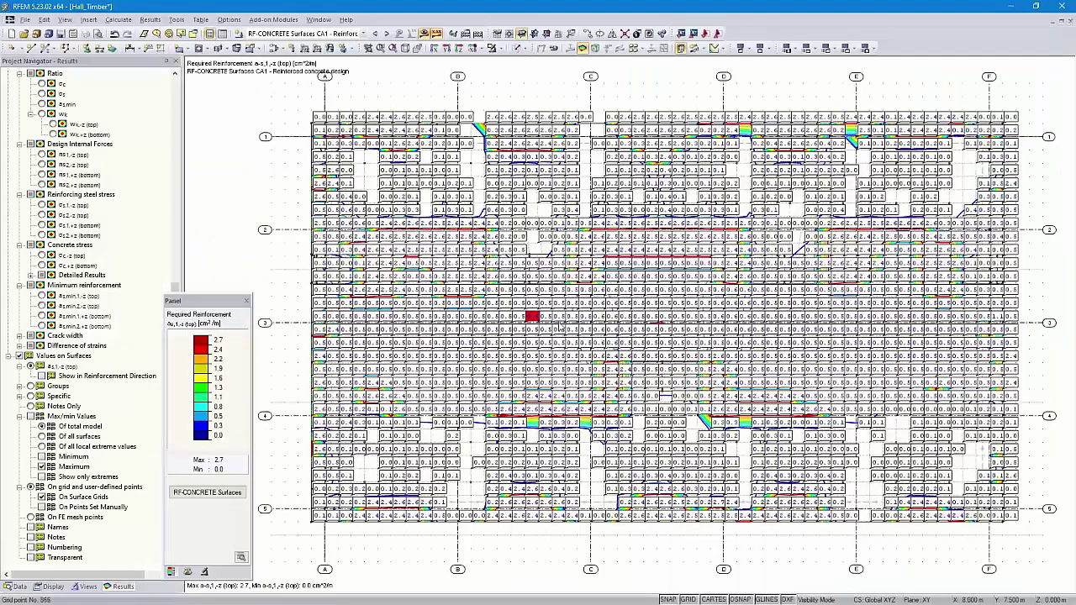
Set the text color of positive result values on surfaces to black in the display properties for the printout report.
right_click(654, 308)
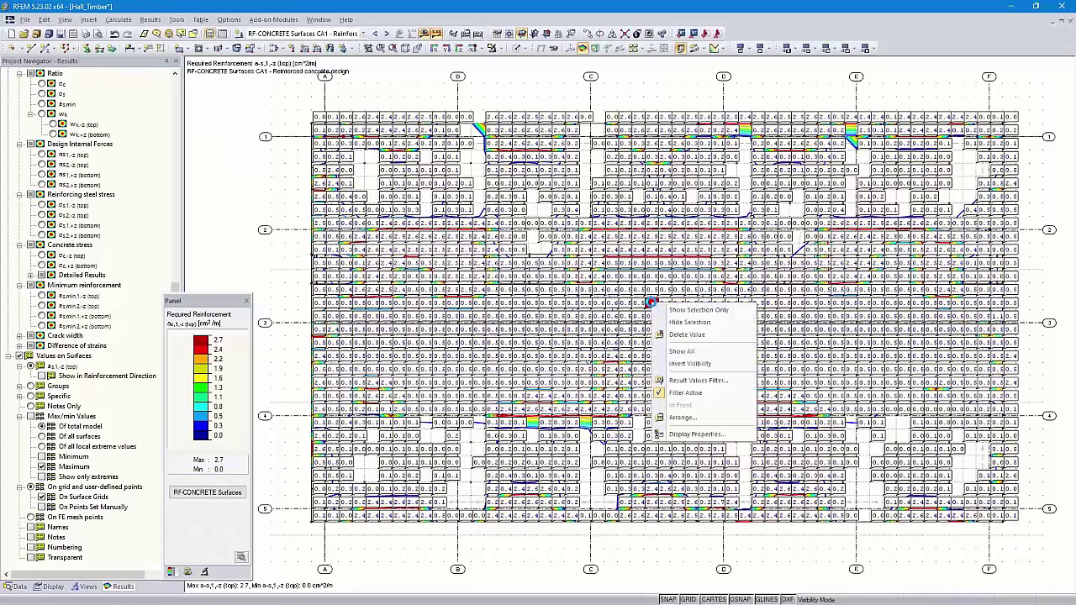
click(687, 435)
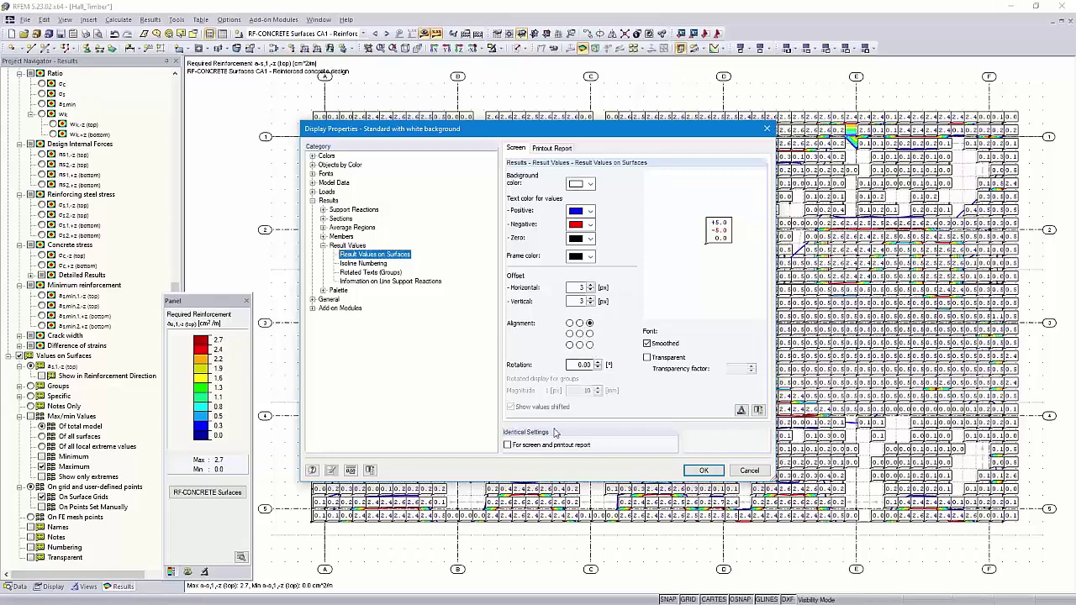
click(560, 150)
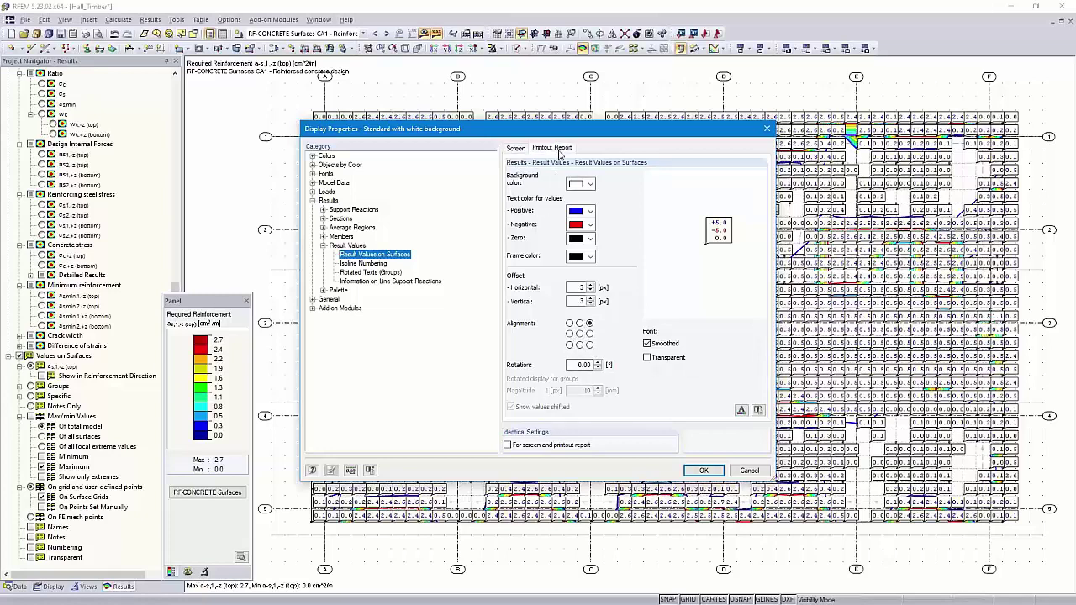
click(517, 149)
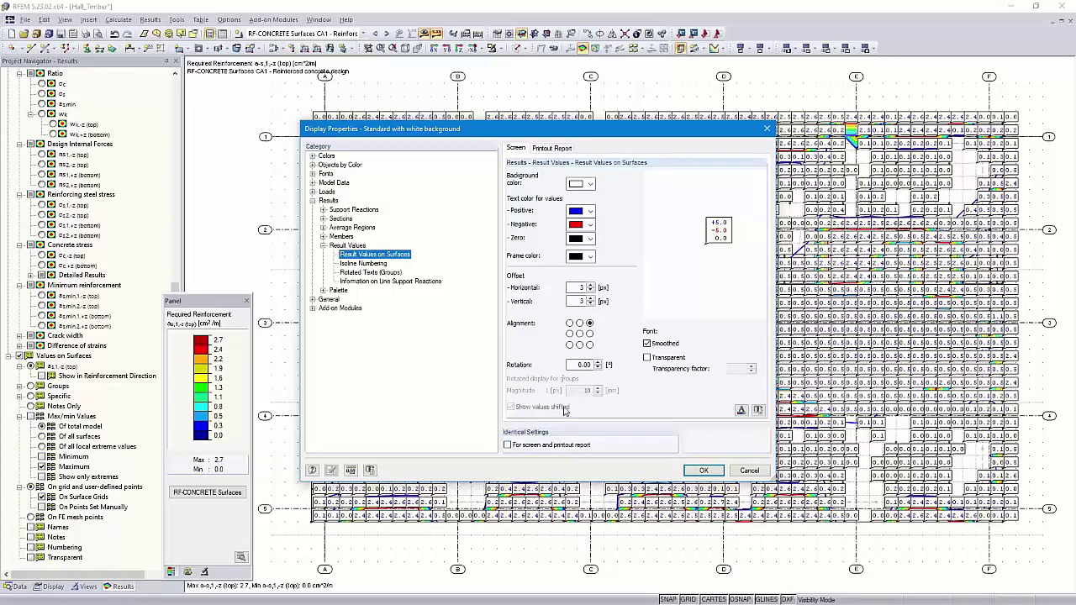
click(546, 150)
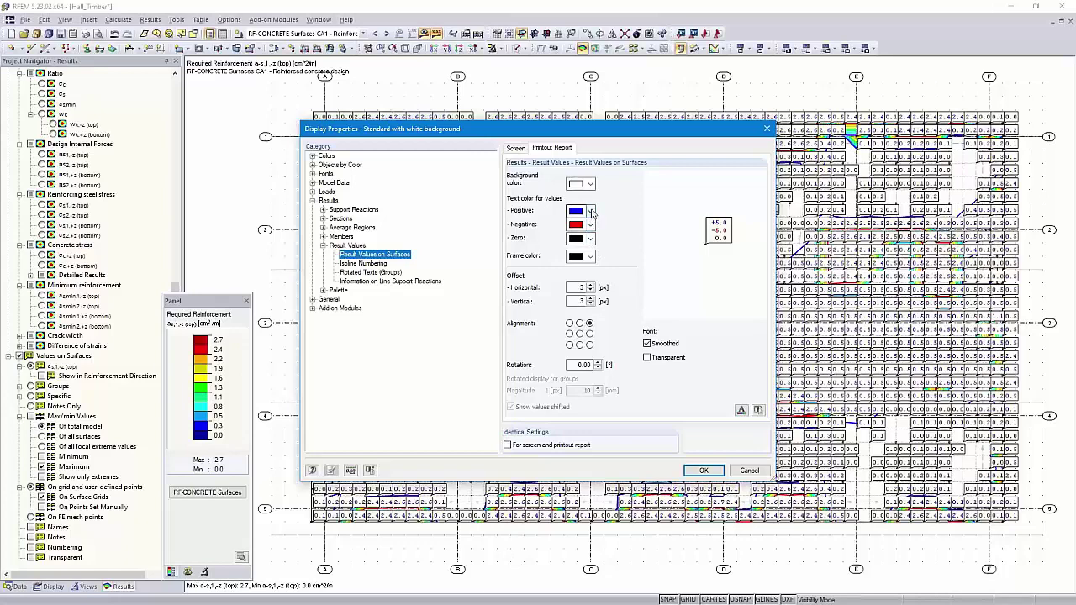
click(591, 212)
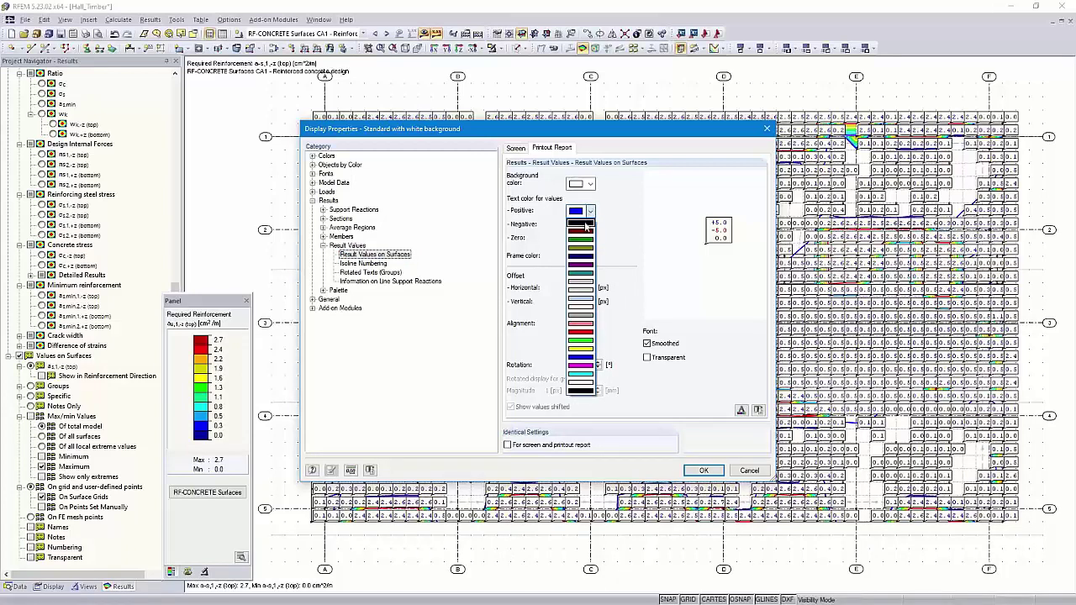
click(586, 224)
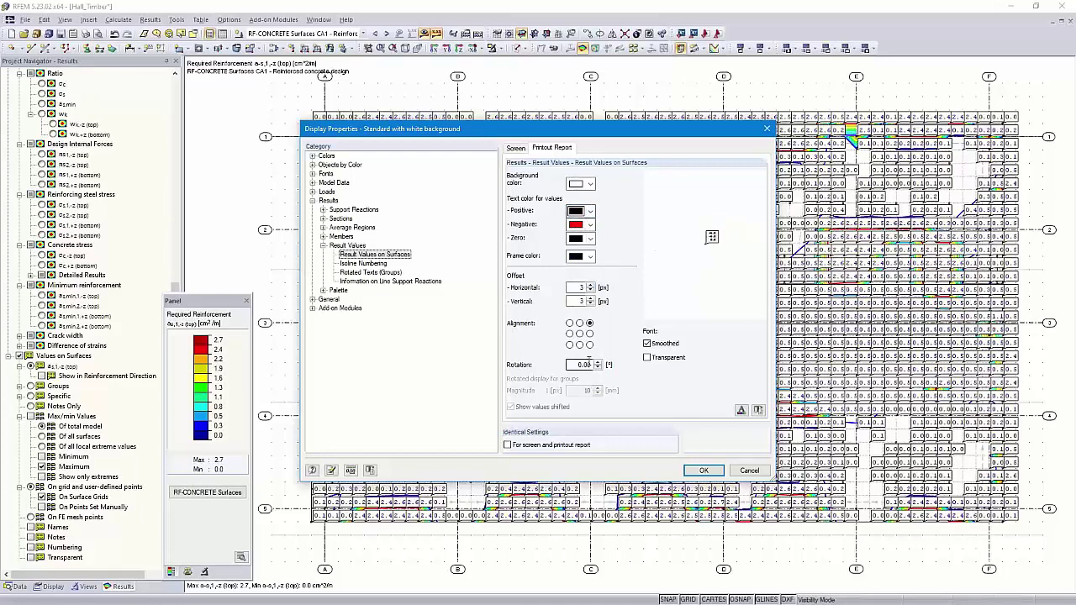
Set the horizontal and vertical offsets of the report's surface result values to 0 px and centre their alignment.
double_click(582, 287)
text(0)
key(Tab)
text(0)
click(580, 335)
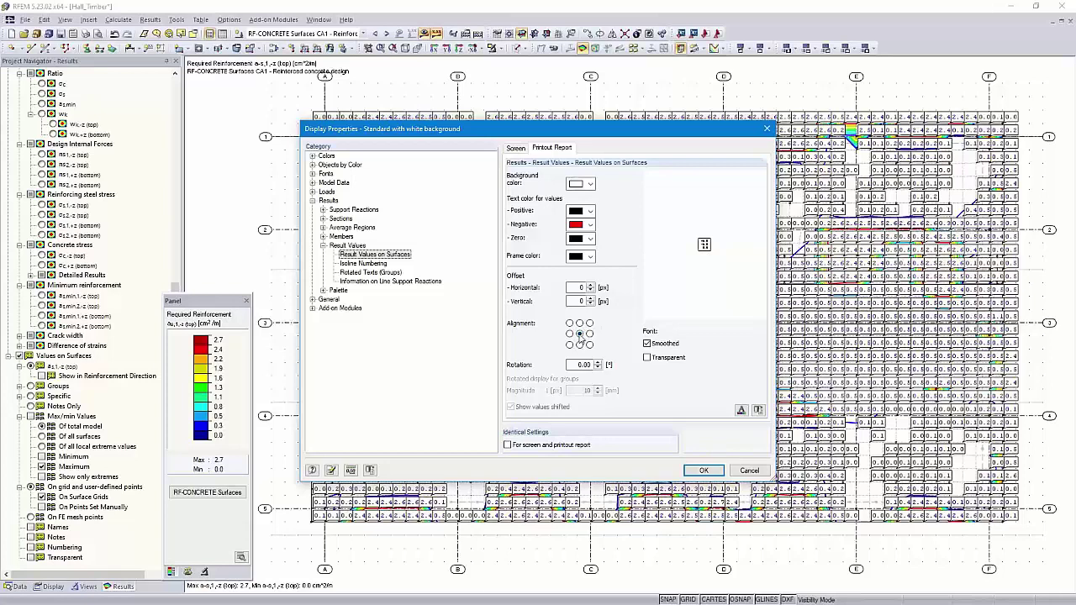
Set the font size of the report's surface result values to 4 and apply the display properties.
click(740, 411)
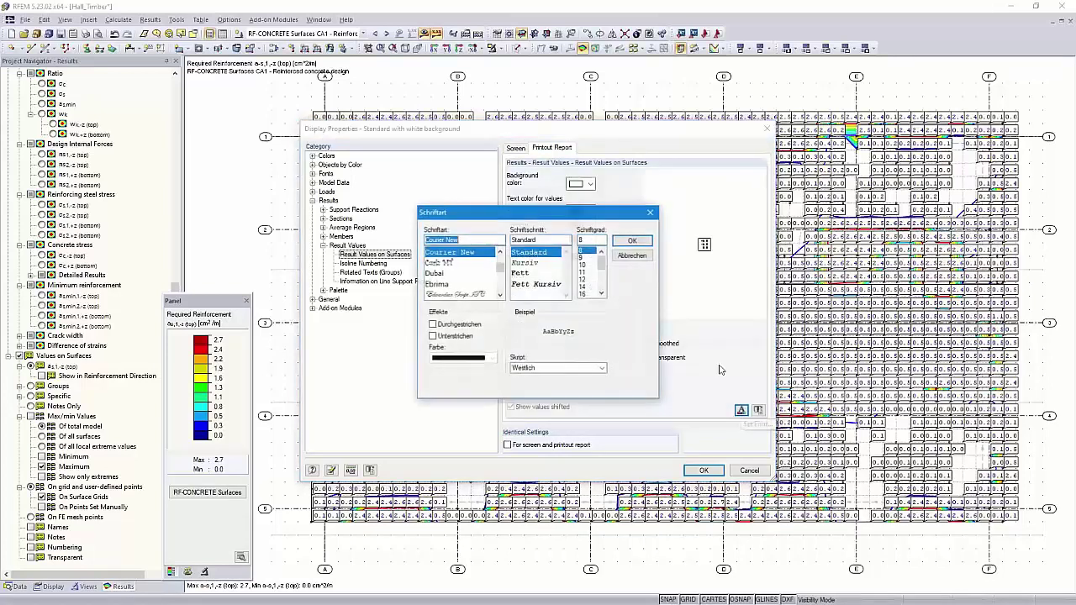
double_click(588, 241)
text(4)
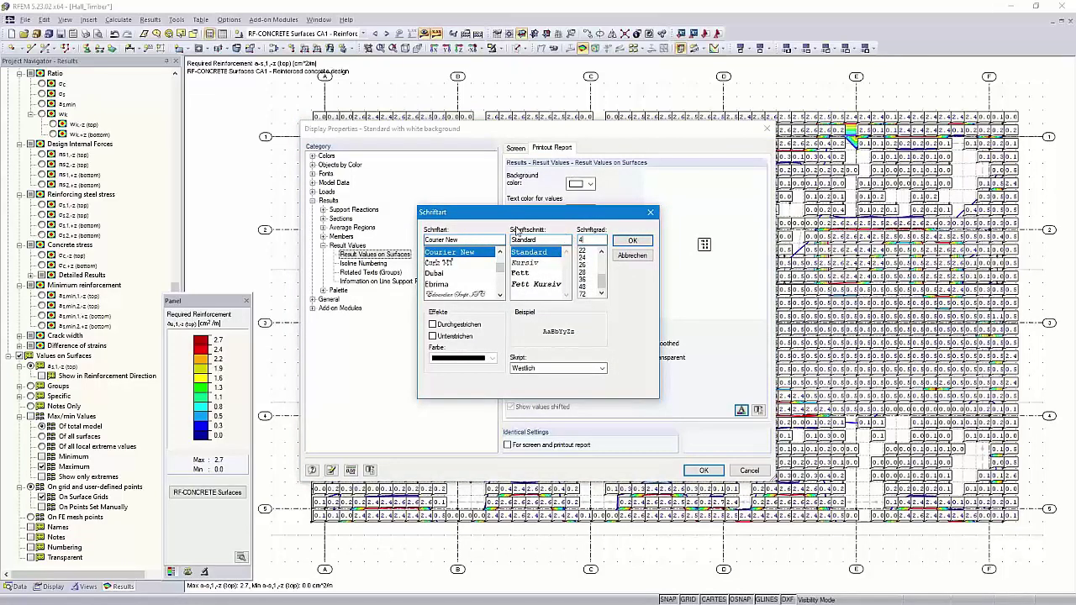
click(629, 242)
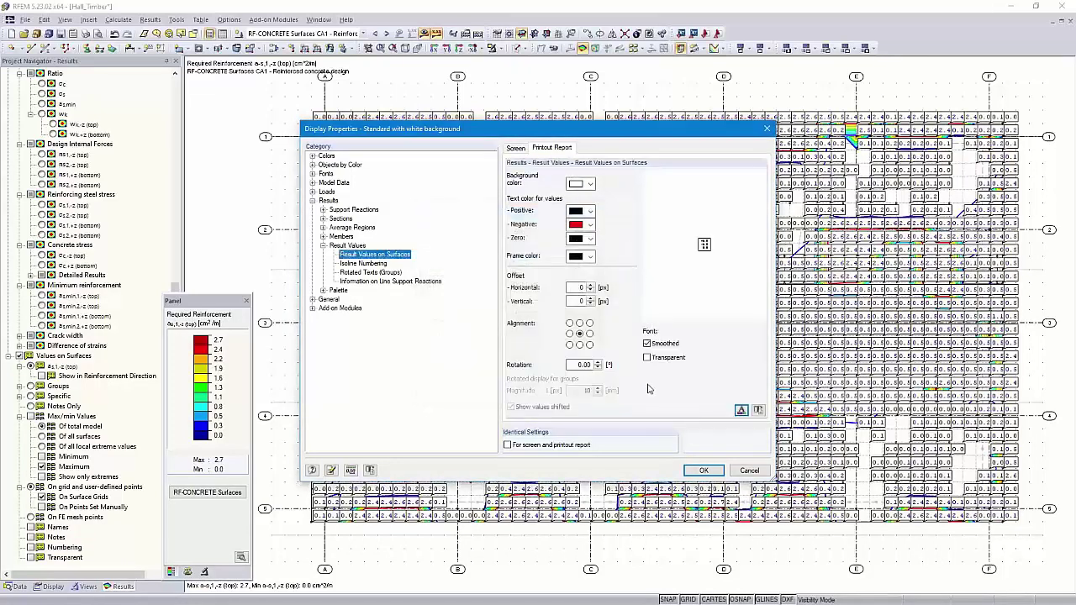
click(703, 471)
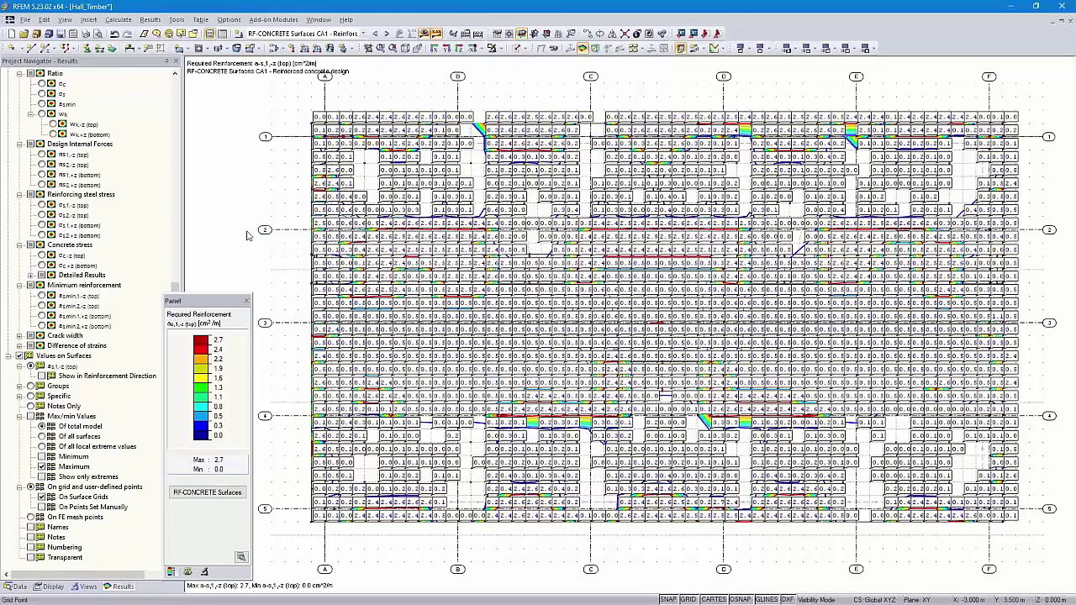
Print the slab graphic to the report again to check how its values are displayed, and close the report without saving.
click(85, 33)
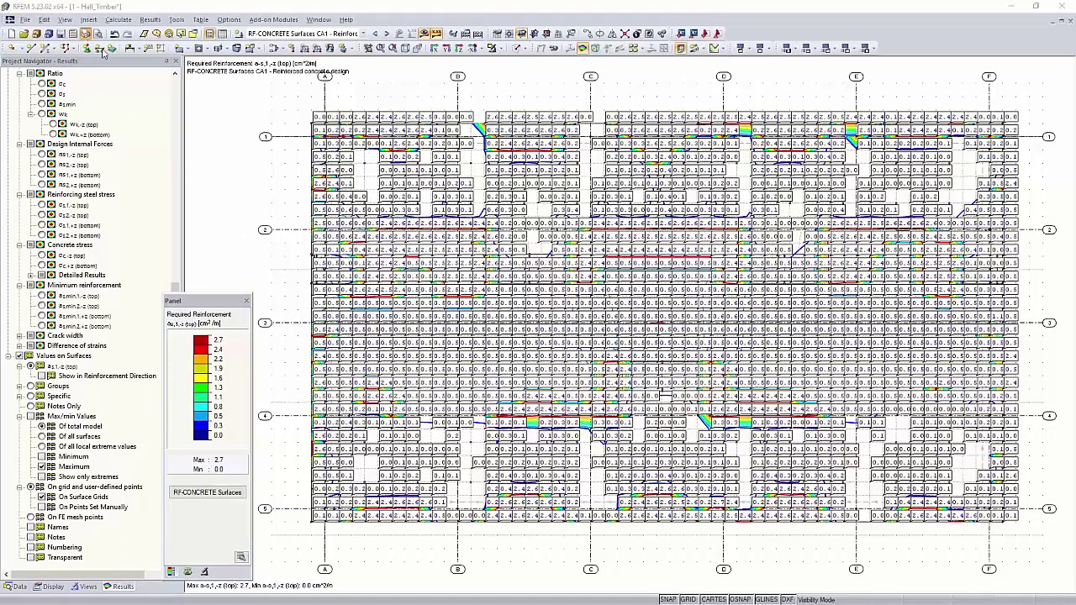
click(629, 431)
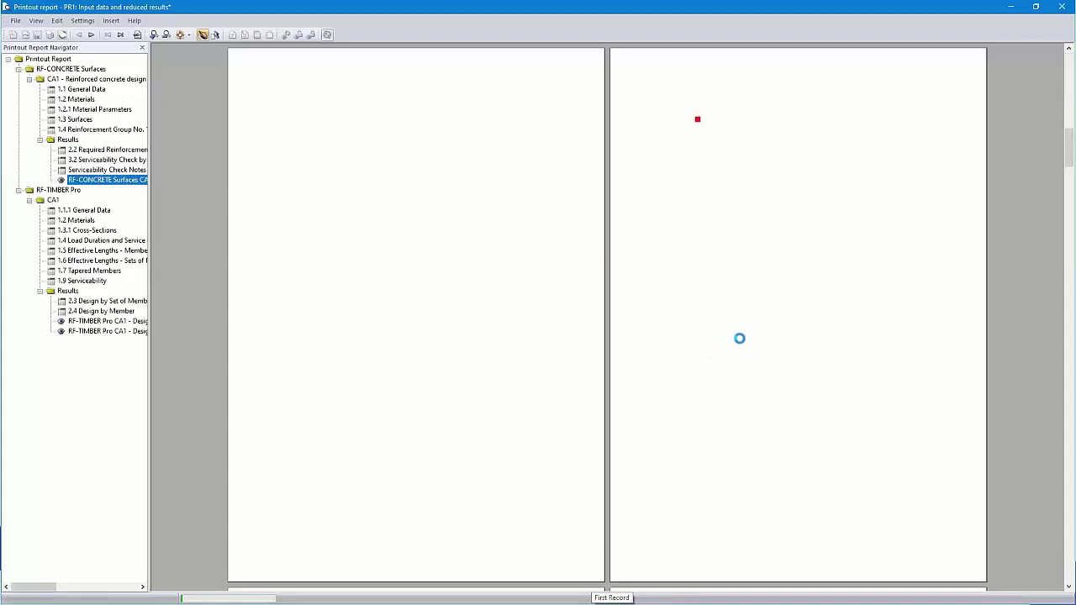
ctrl+scroll(863, 201, up, 2)
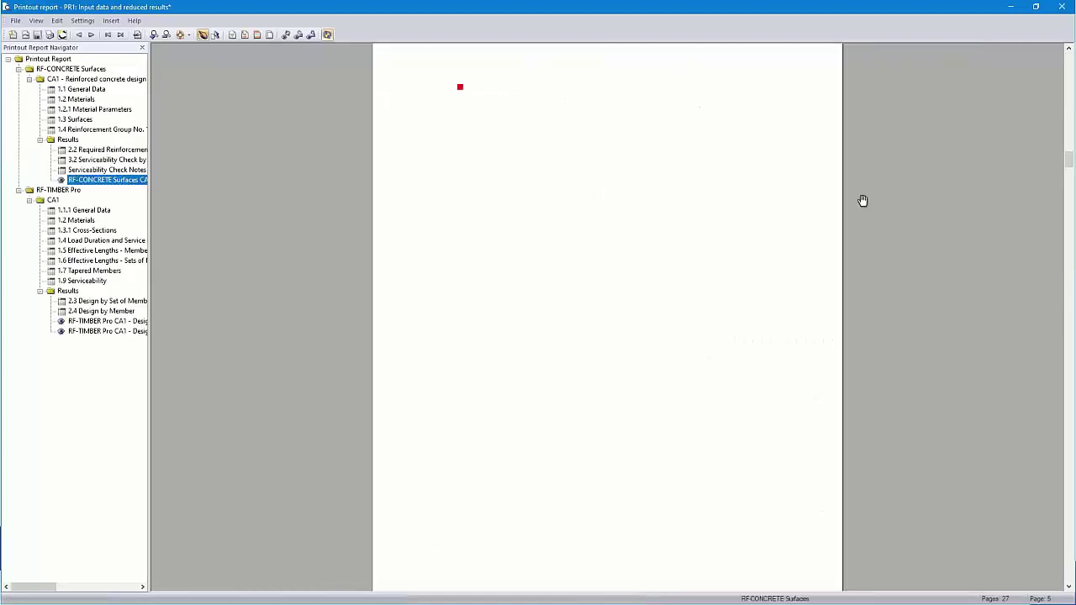
ctrl+scroll(633, 219, up, 1)
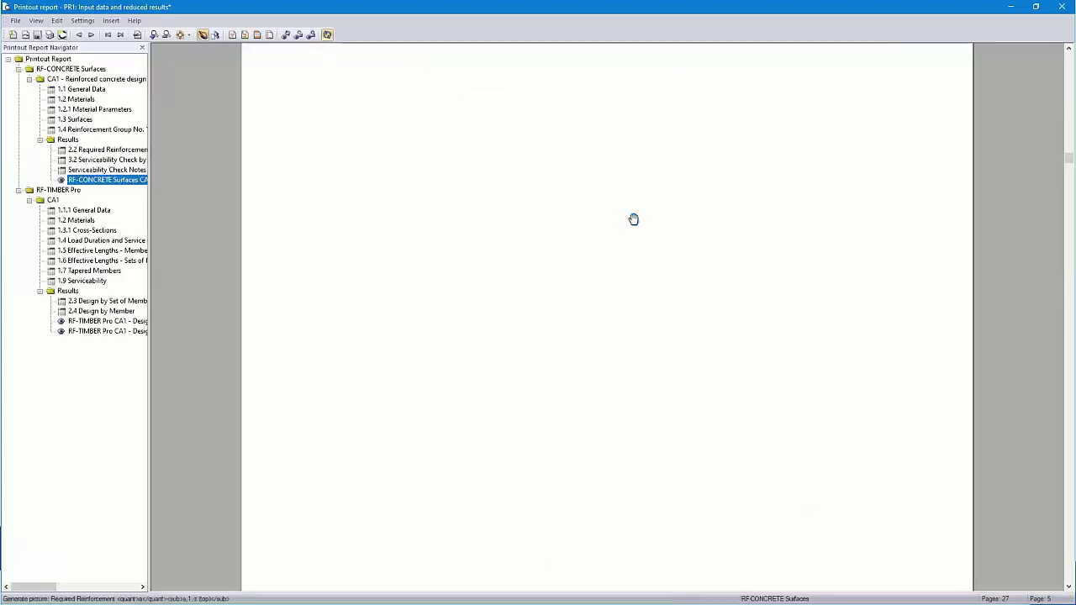
ctrl+scroll(574, 261, up, 1)
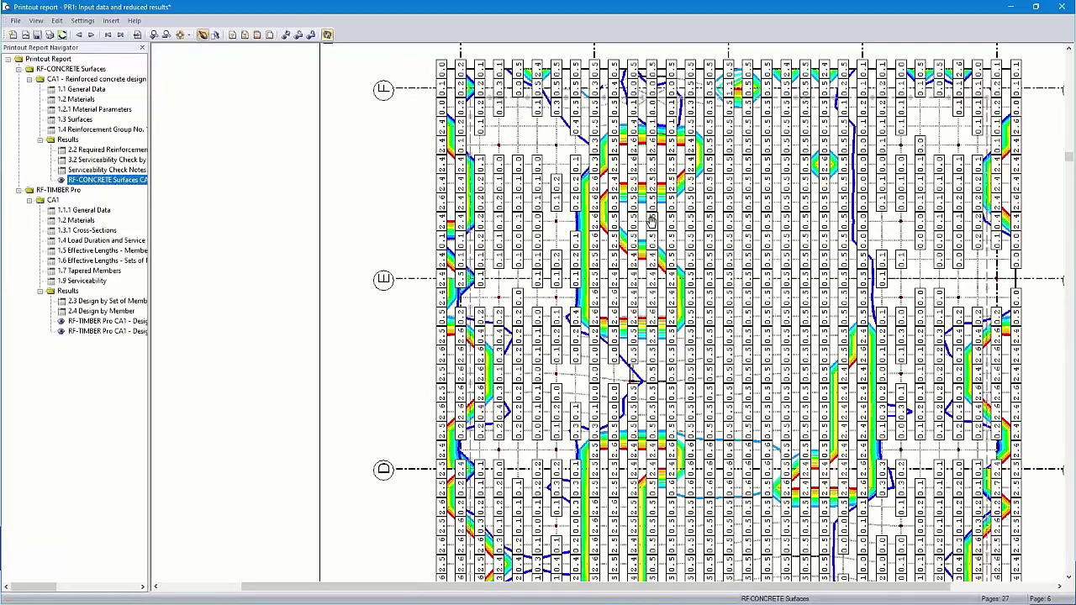
scroll(651, 222, up, 1)
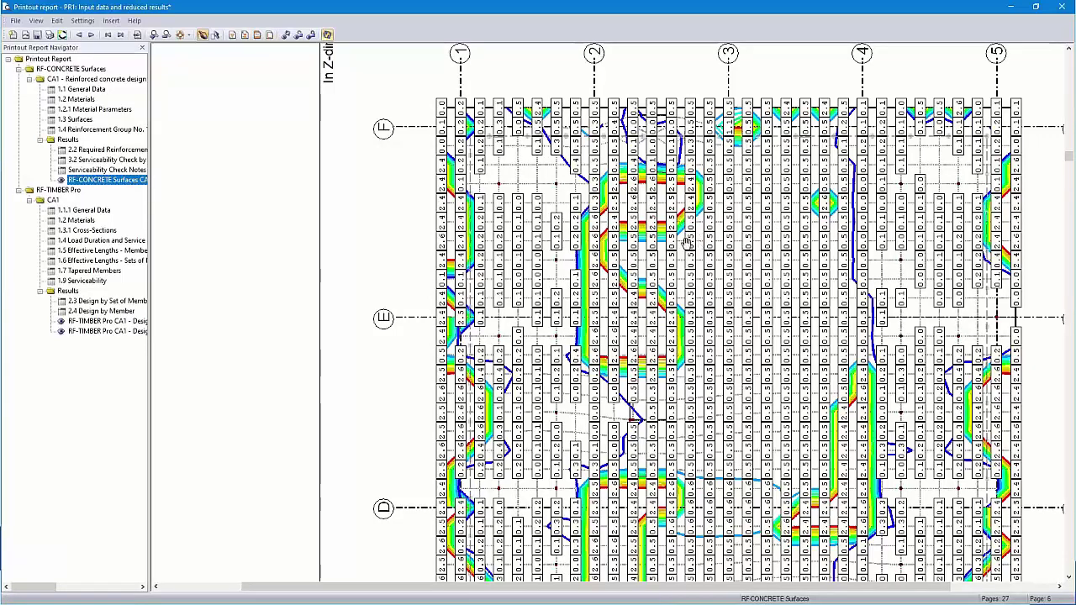
scroll(728, 271, up, 2)
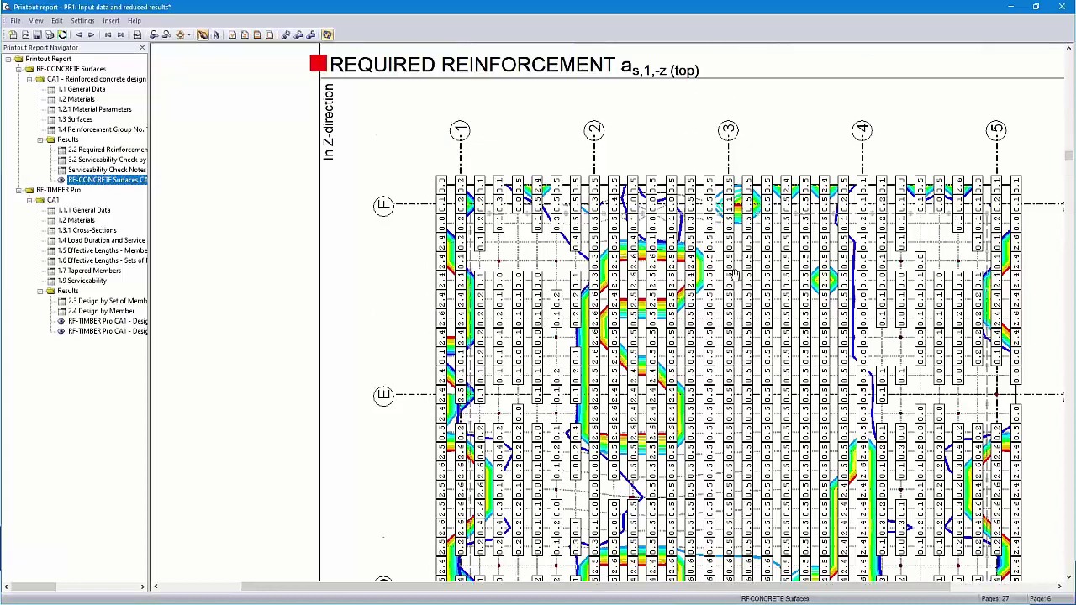
scroll(734, 273, down, 13)
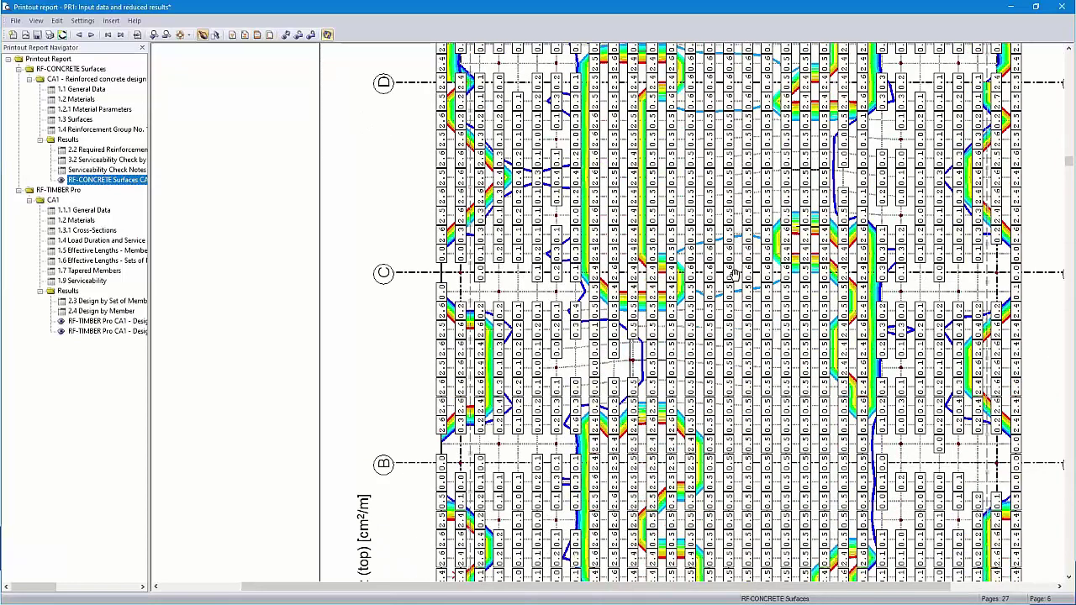
click(1063, 8)
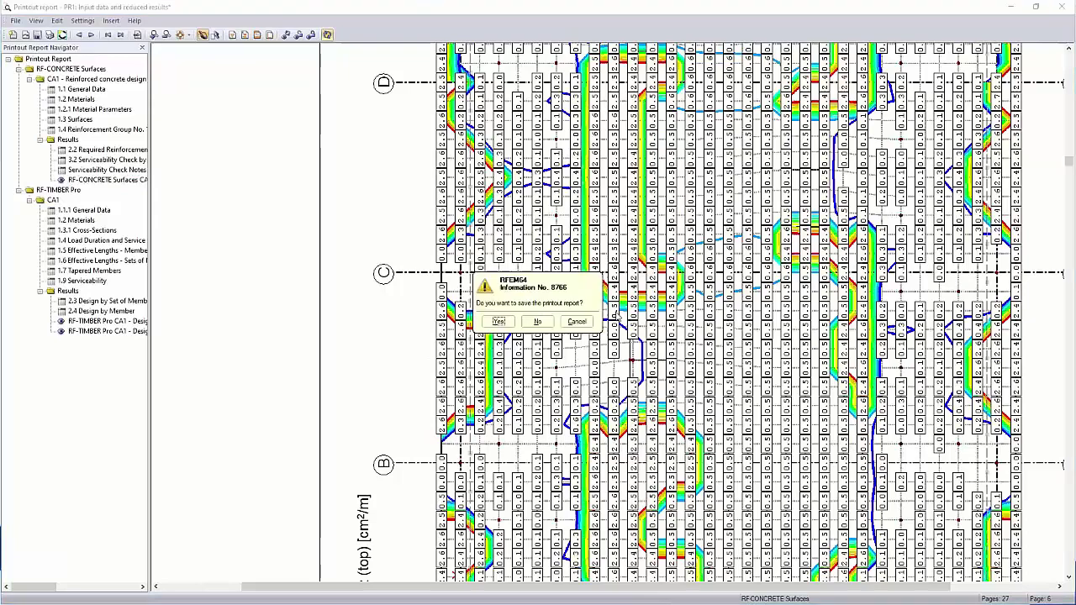
click(537, 322)
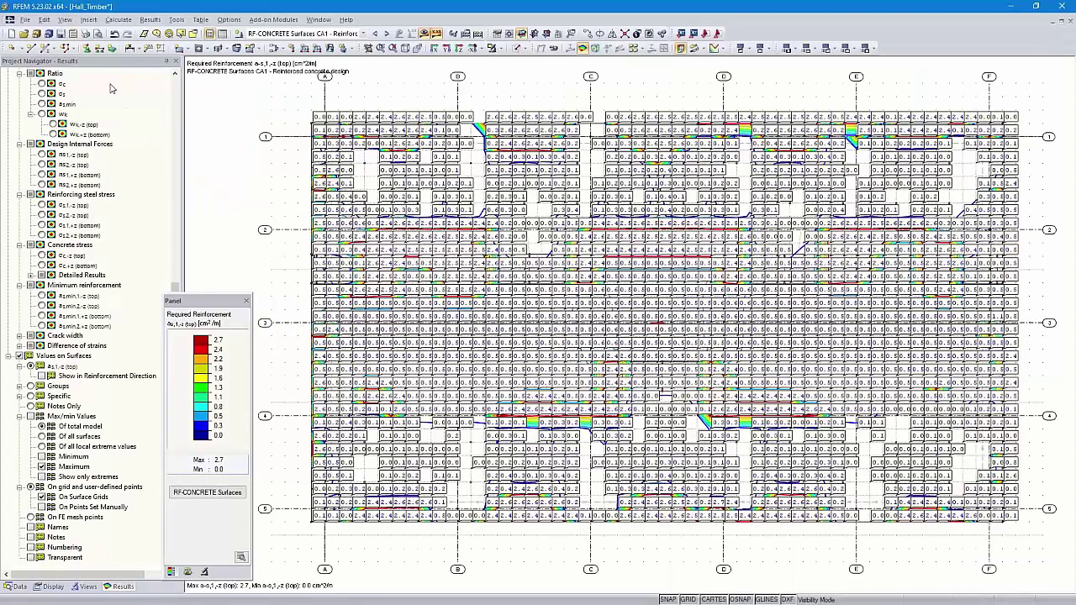
Set up a mass print of results to the printout report for the selected case CA1 RF-CONCRETE Surfaces.
scroll(81, 174, up, 12)
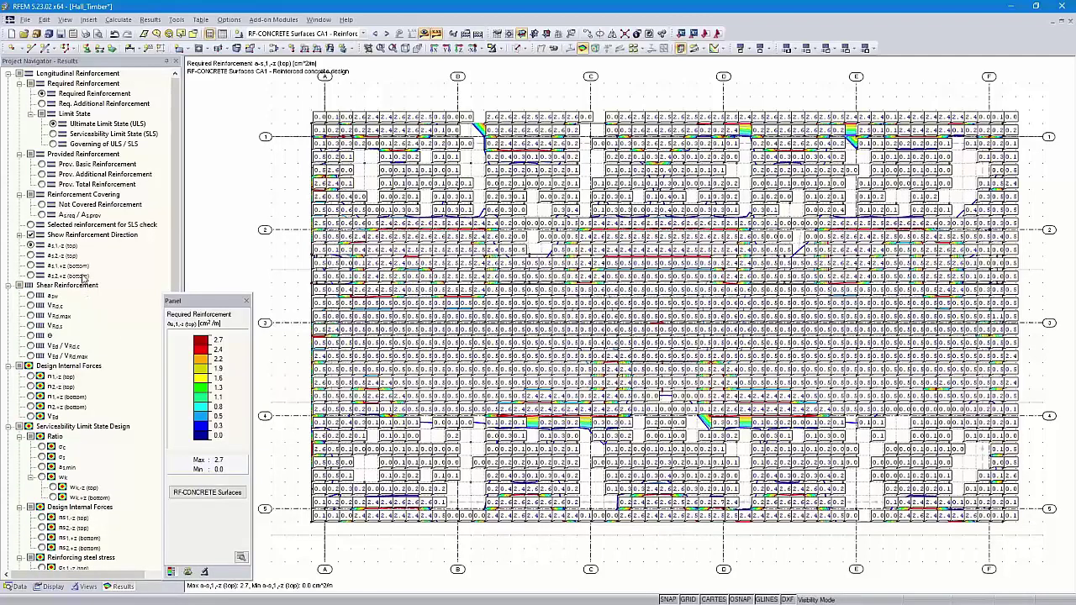
click(85, 34)
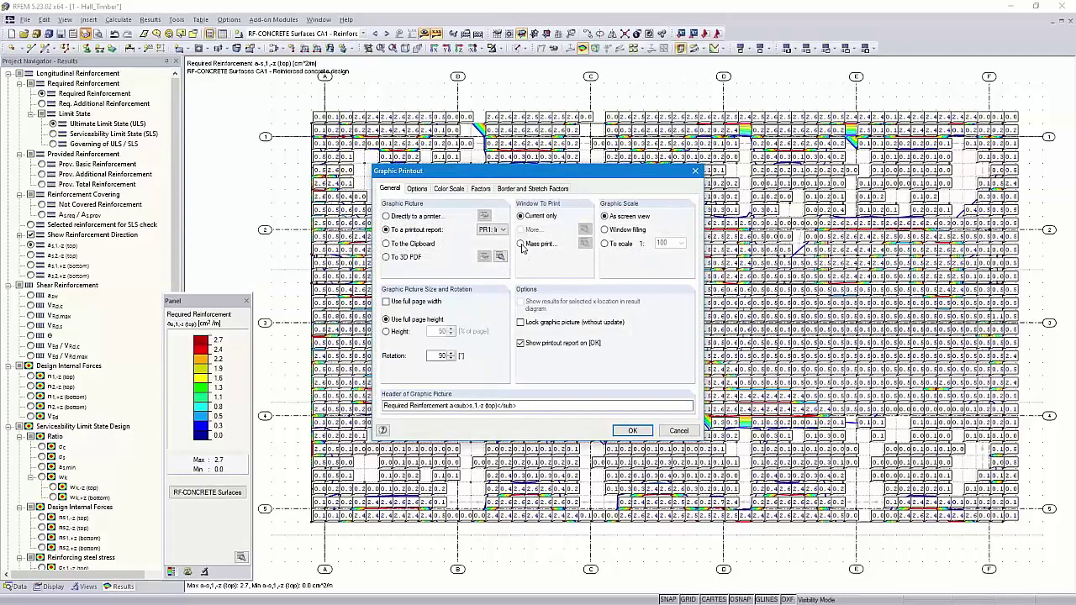
click(520, 244)
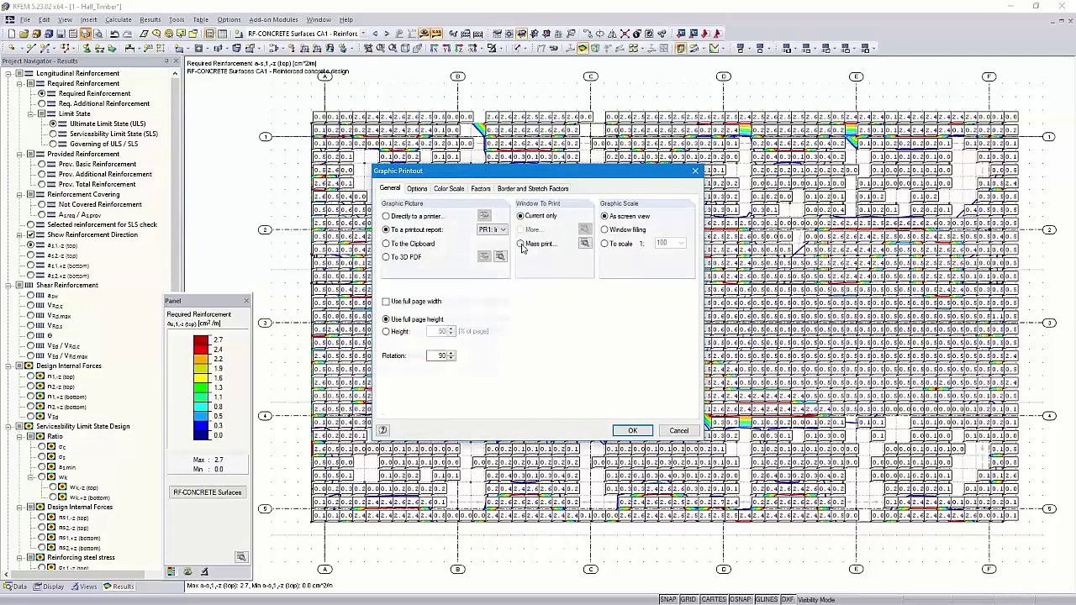
click(586, 244)
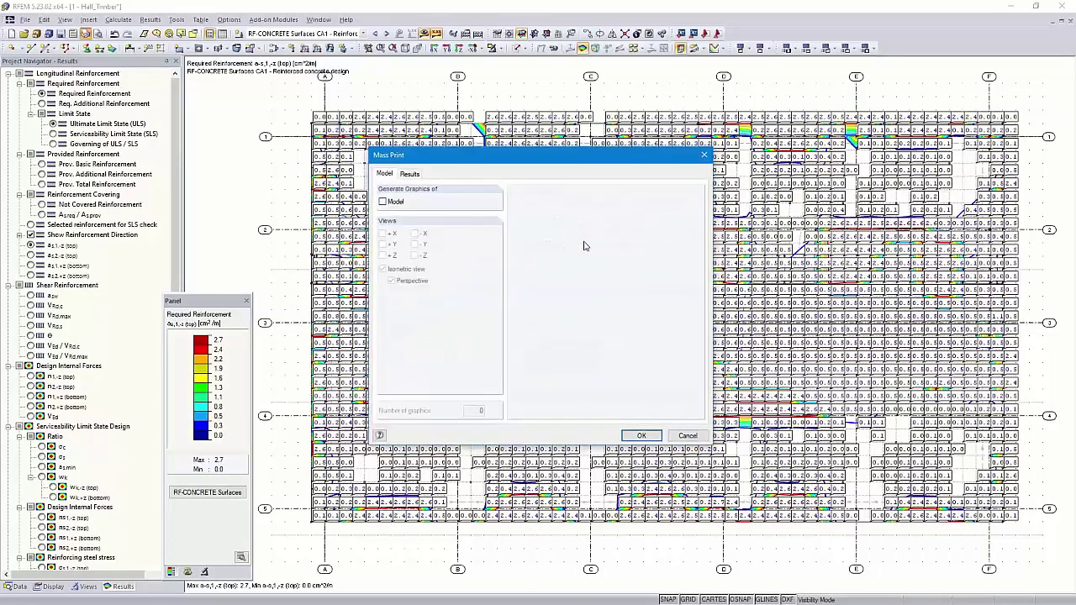
click(411, 174)
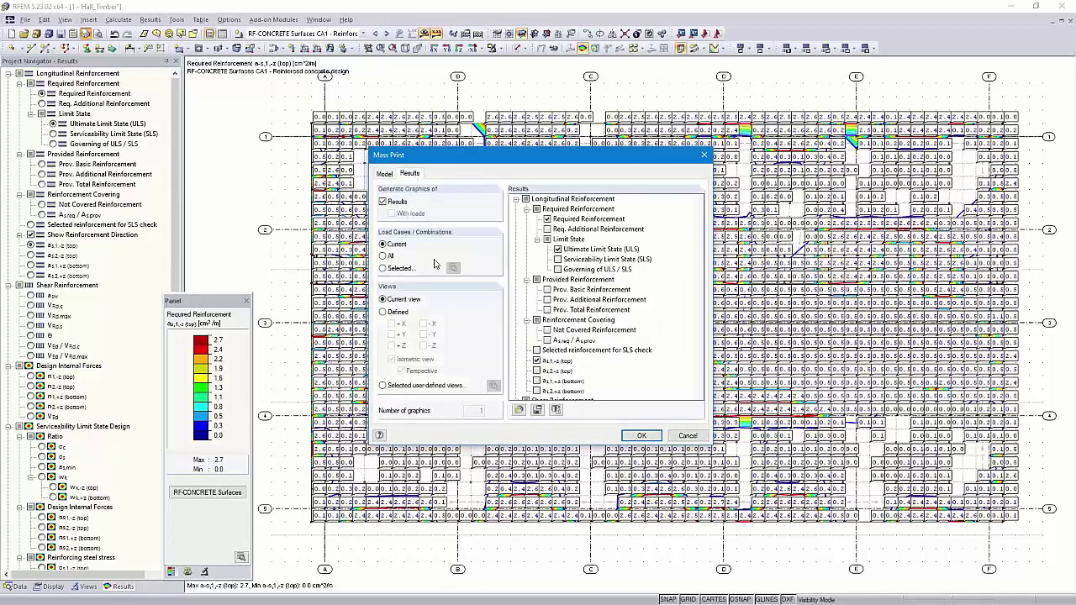
click(383, 268)
click(453, 268)
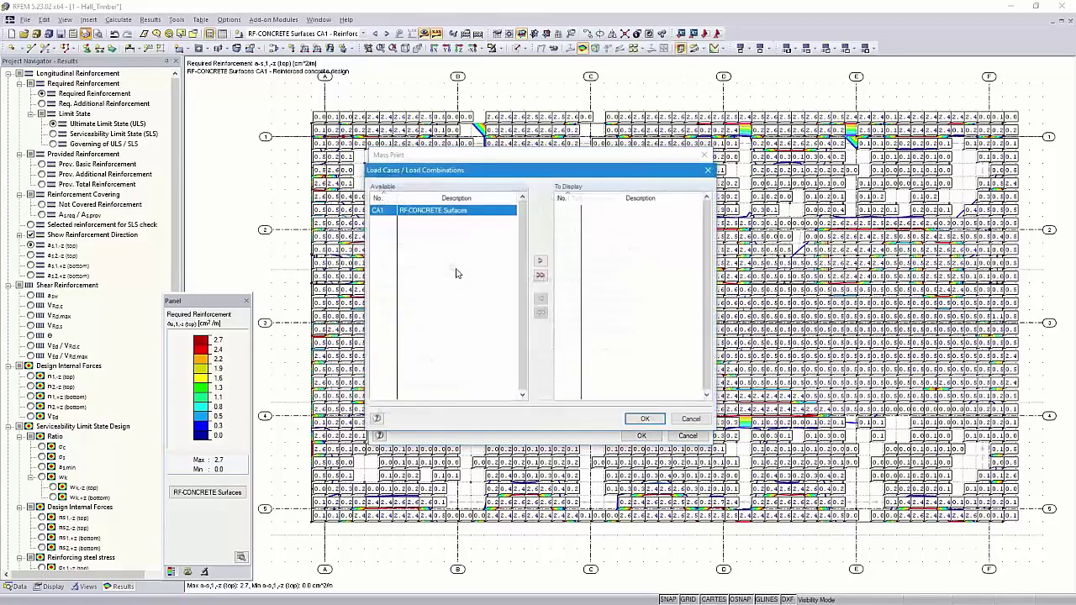
double_click(429, 212)
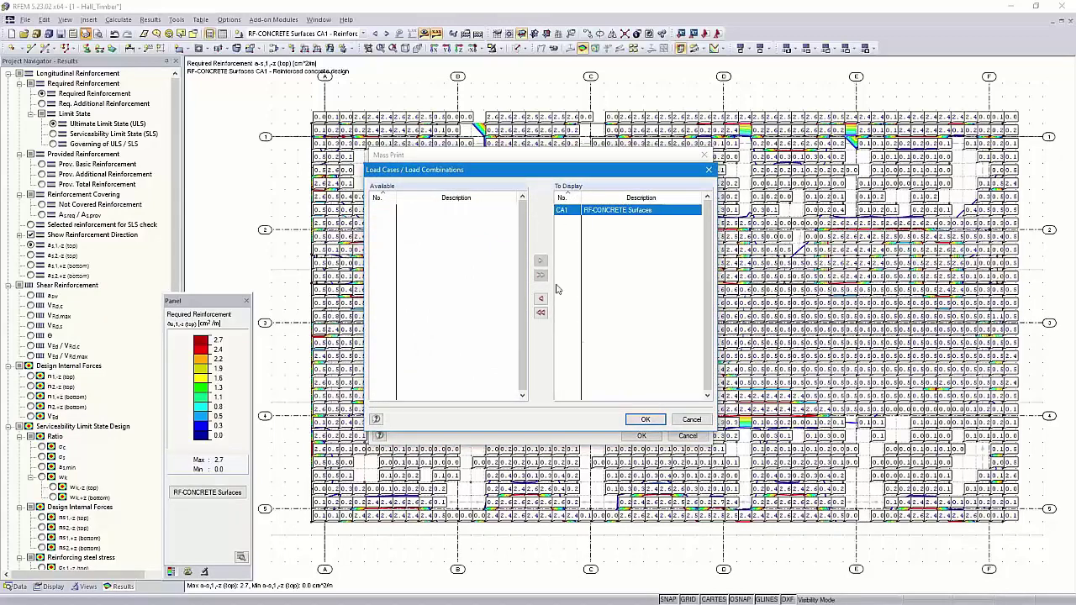
click(644, 417)
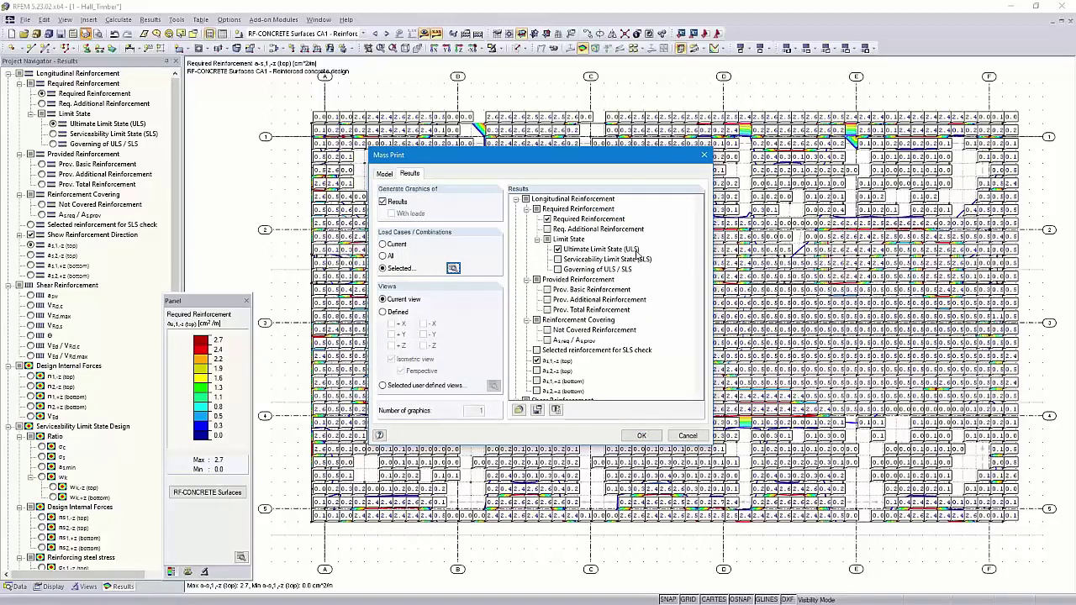
Include the required reinforcement in directions 1 and 2, top and bottom, in the mass print and generate the graphics in the report.
scroll(568, 343, down, 1)
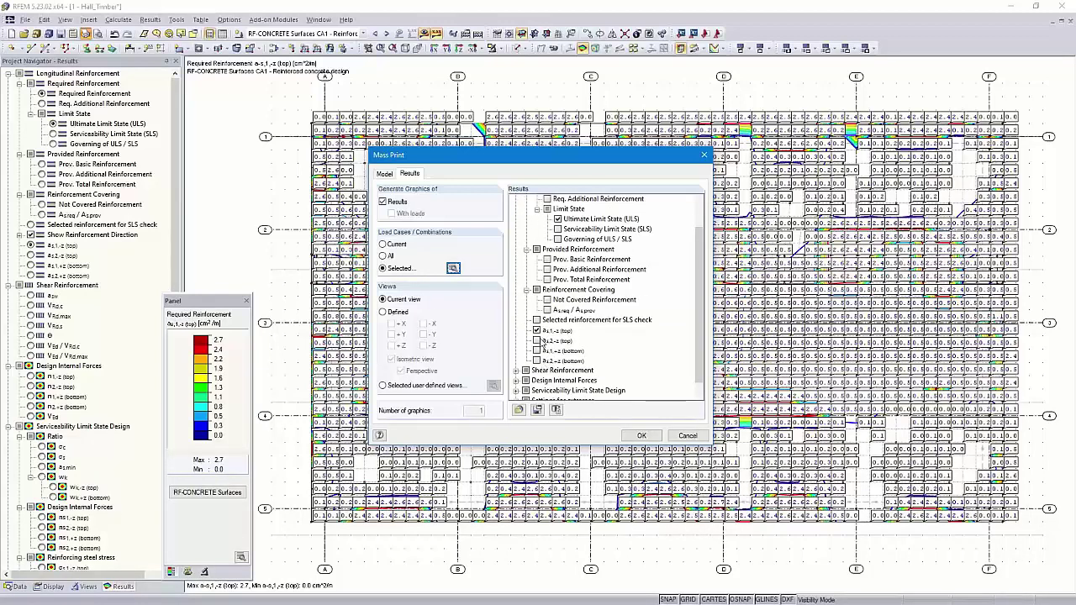
click(537, 340)
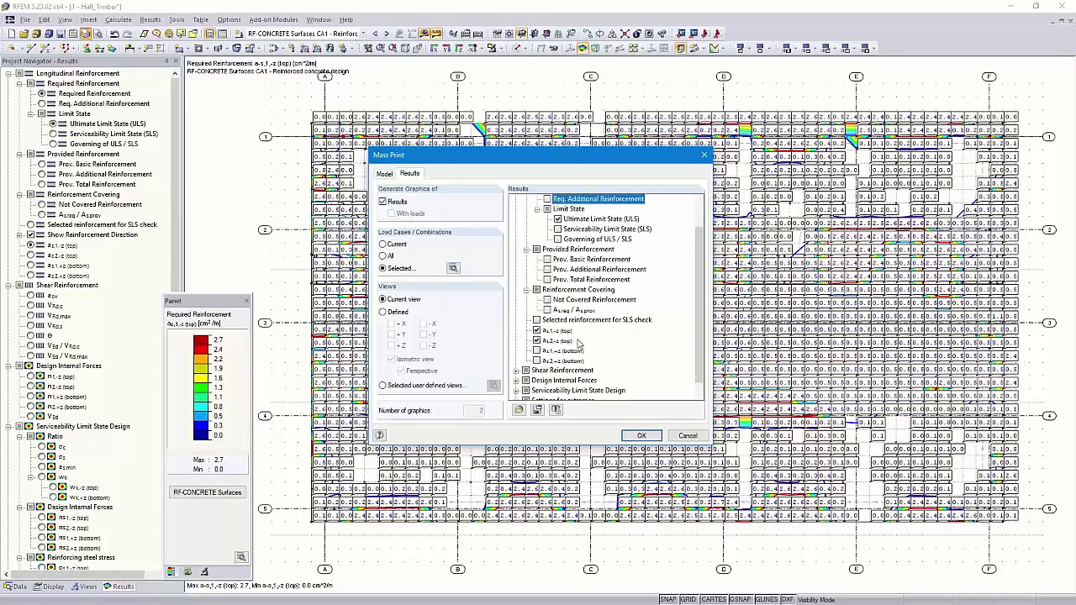
click(537, 360)
scroll(592, 346, down, 1)
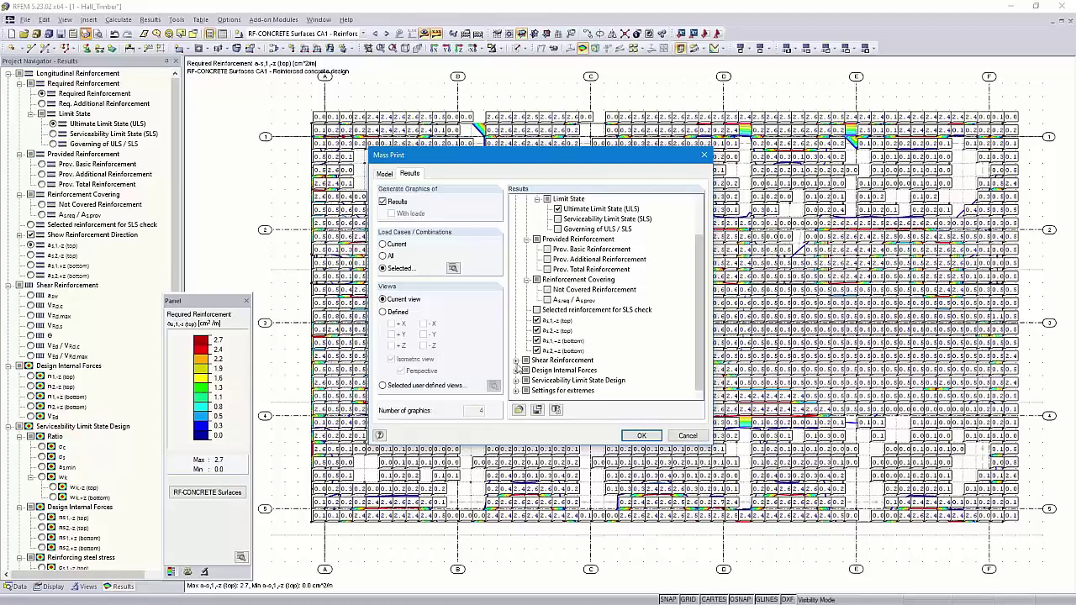
click(516, 360)
click(517, 321)
click(641, 436)
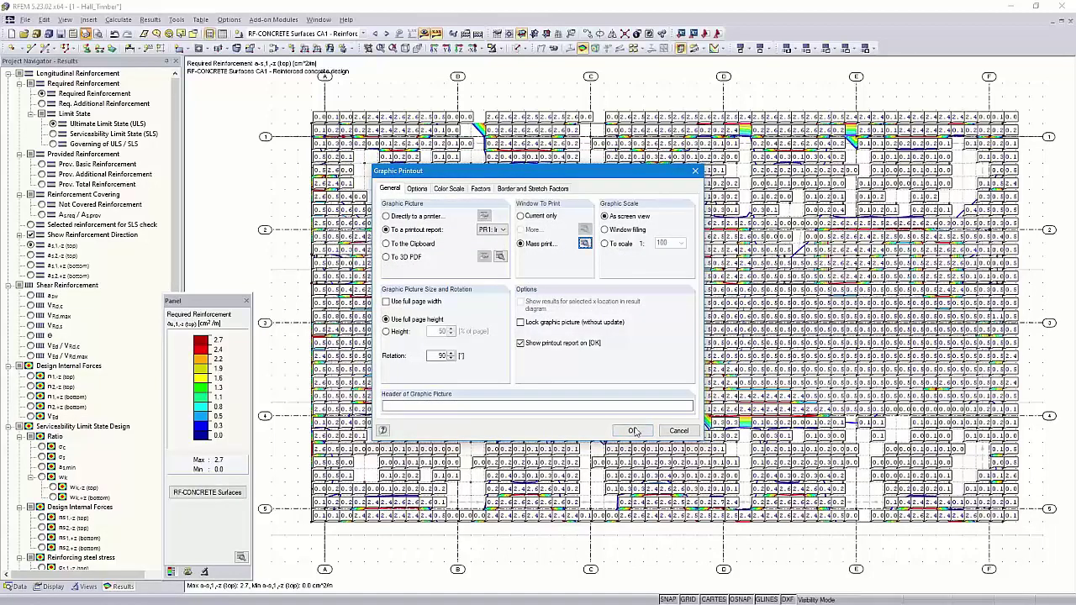
click(633, 431)
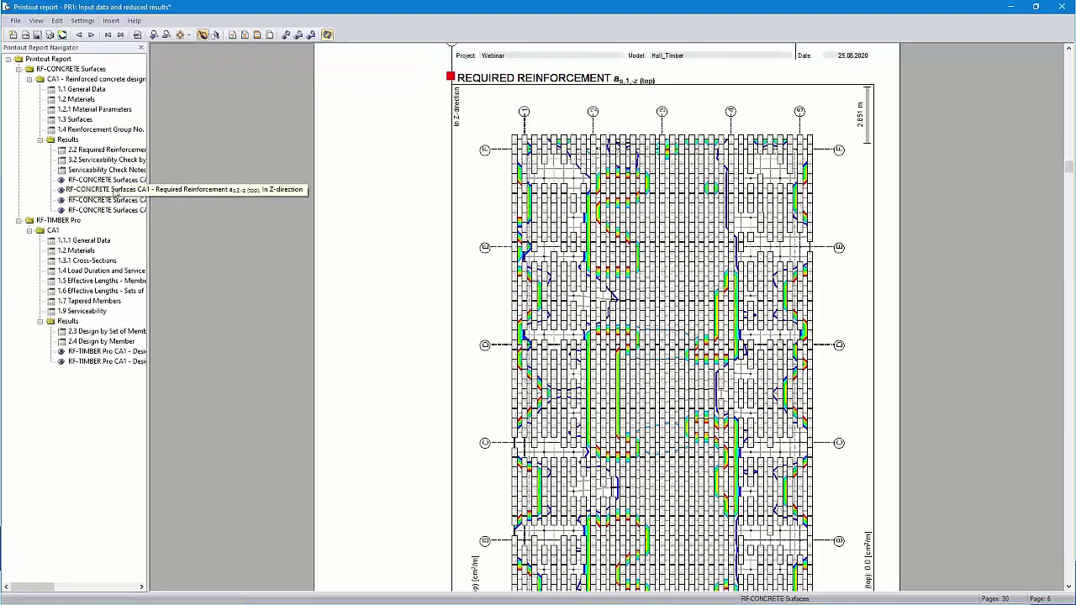
Examine the mass-printed required reinforcement graphics in the report, ending with a full-page view of the last one.
click(115, 200)
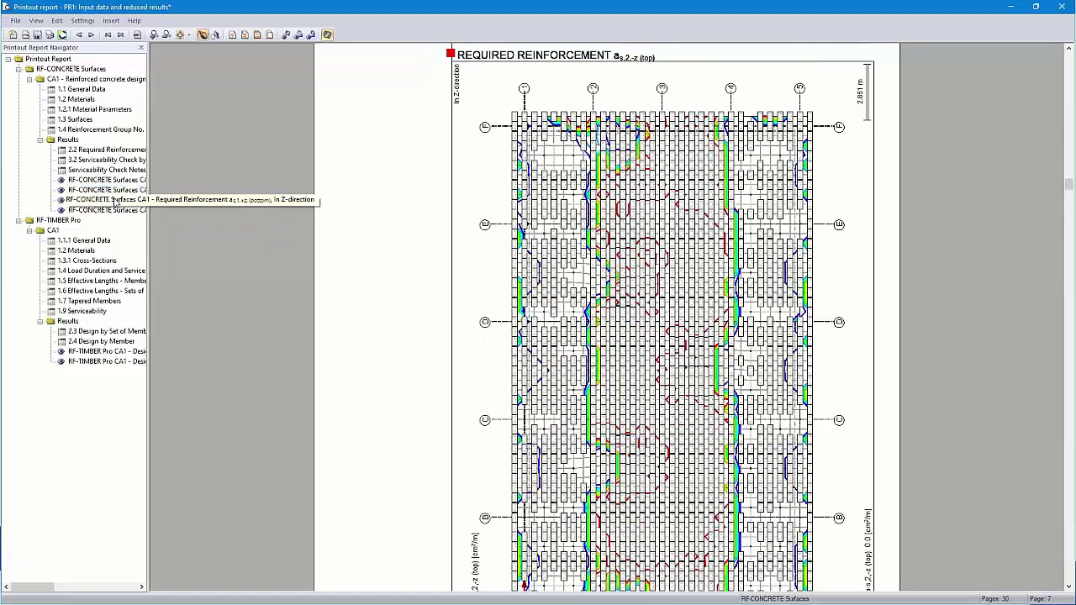
click(115, 202)
click(115, 211)
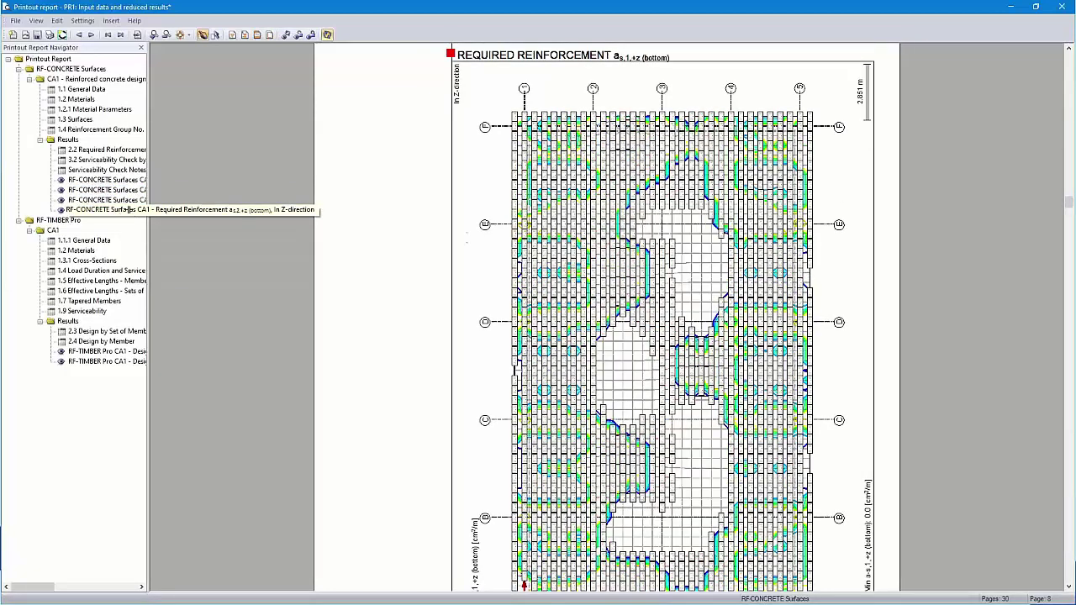
scroll(620, 189, down, 3)
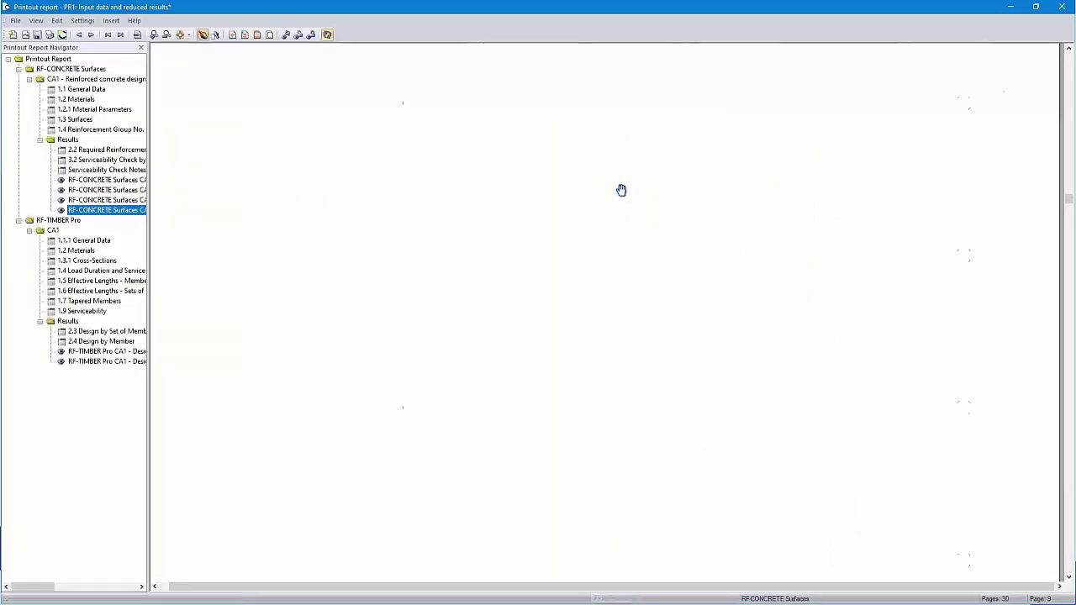
click(181, 35)
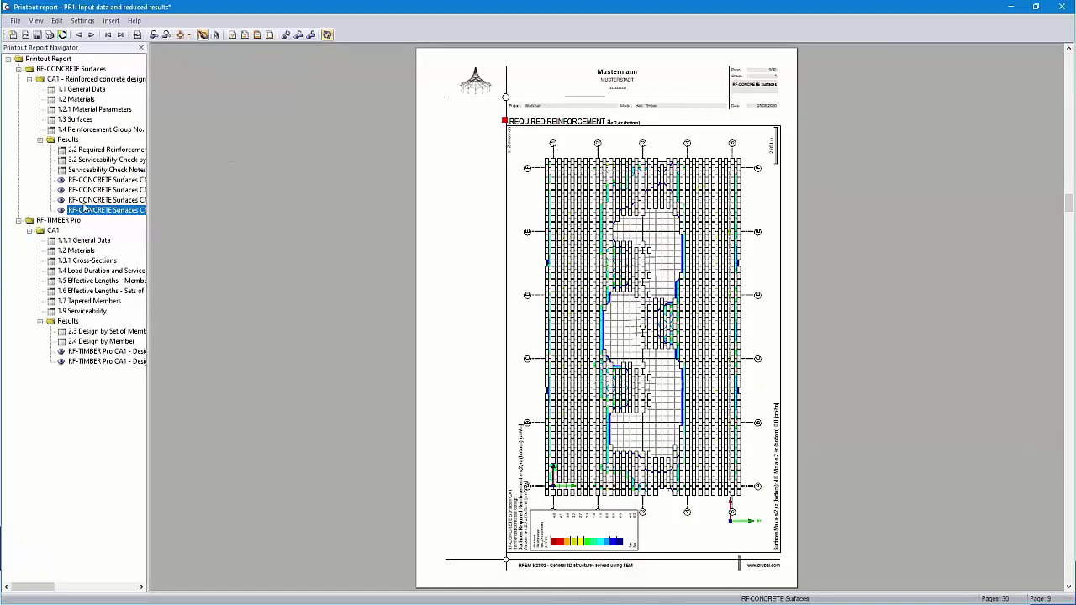
Add a "Design notes:" heading with blank bullet lines to the additional explanation of the RF-TIMBER Pro chapter 1.1.1 General Data.
click(88, 241)
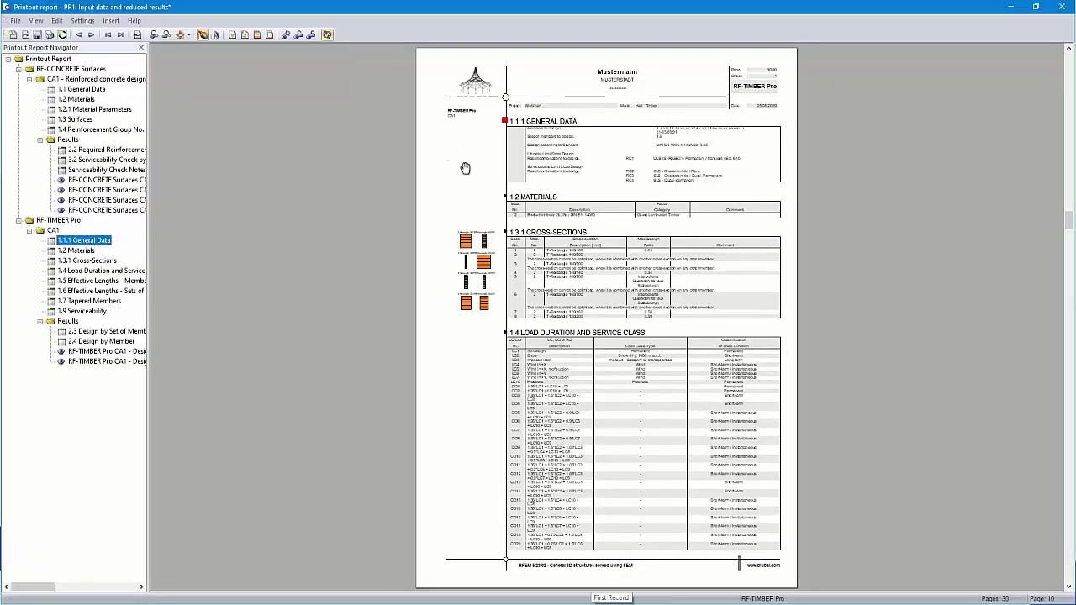
scroll(468, 174, up, 1)
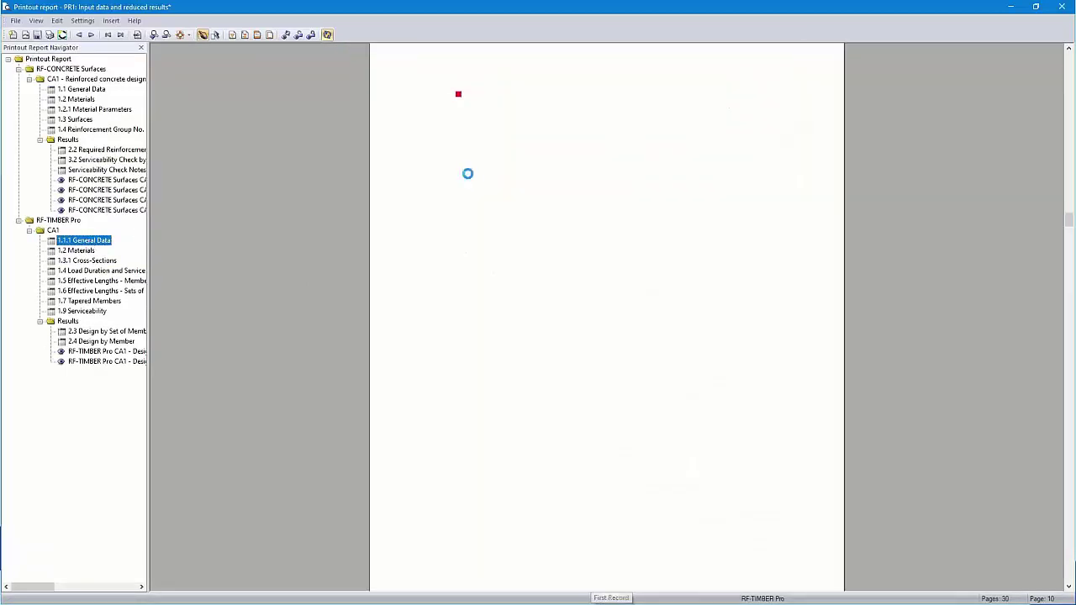
scroll(468, 174, up, 1)
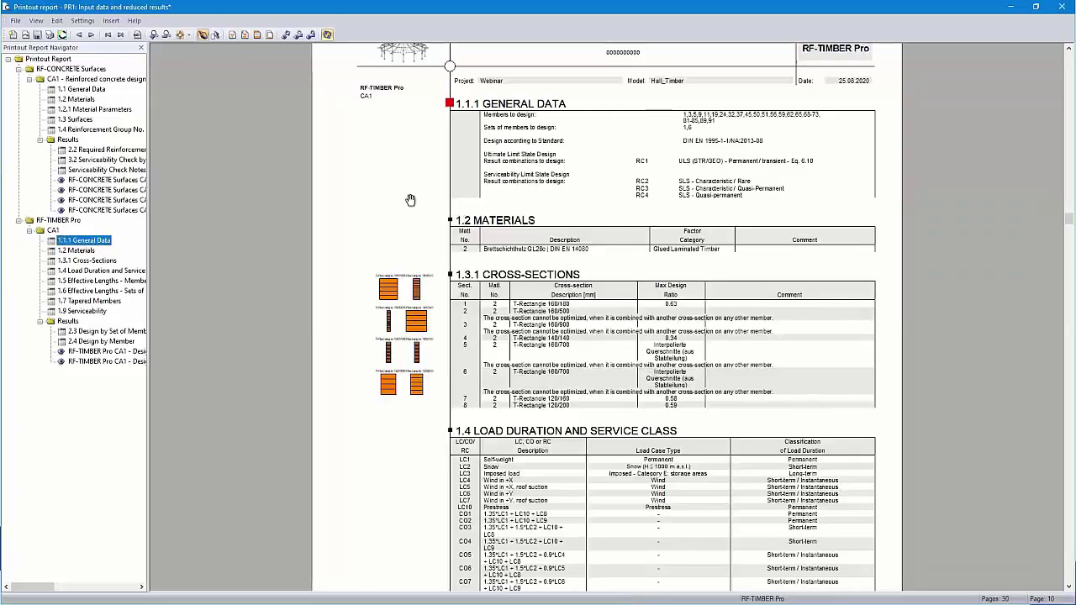
right_click(85, 244)
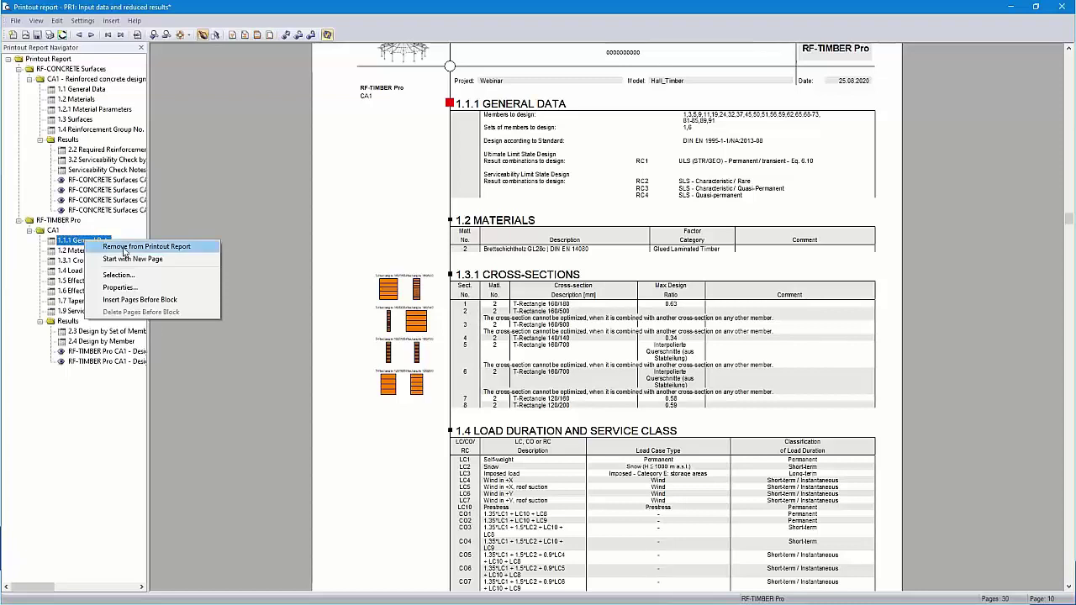
click(118, 288)
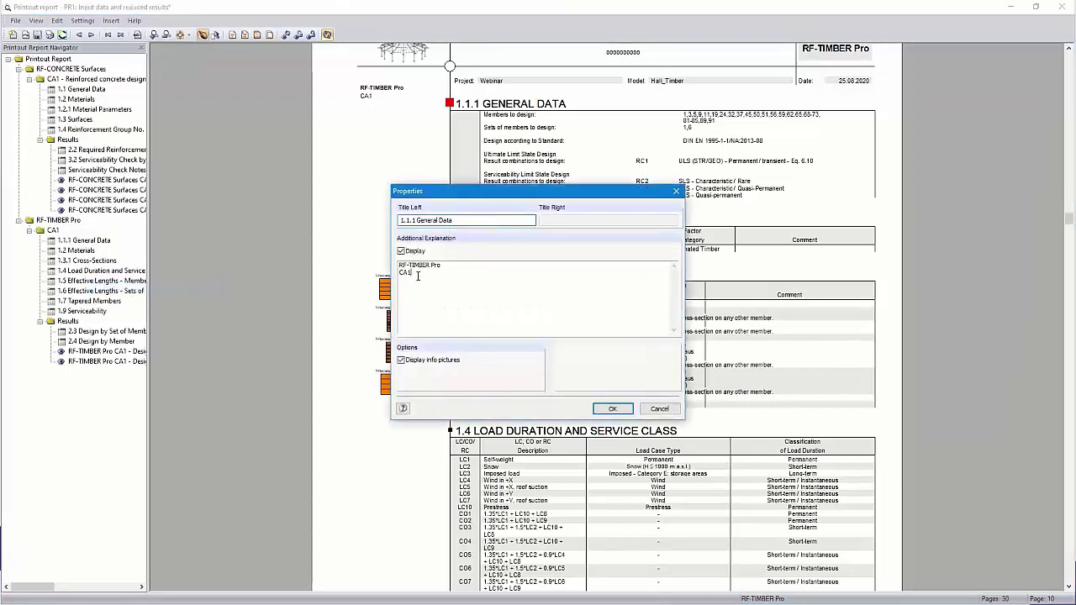
click(463, 277)
text(Design notes:)
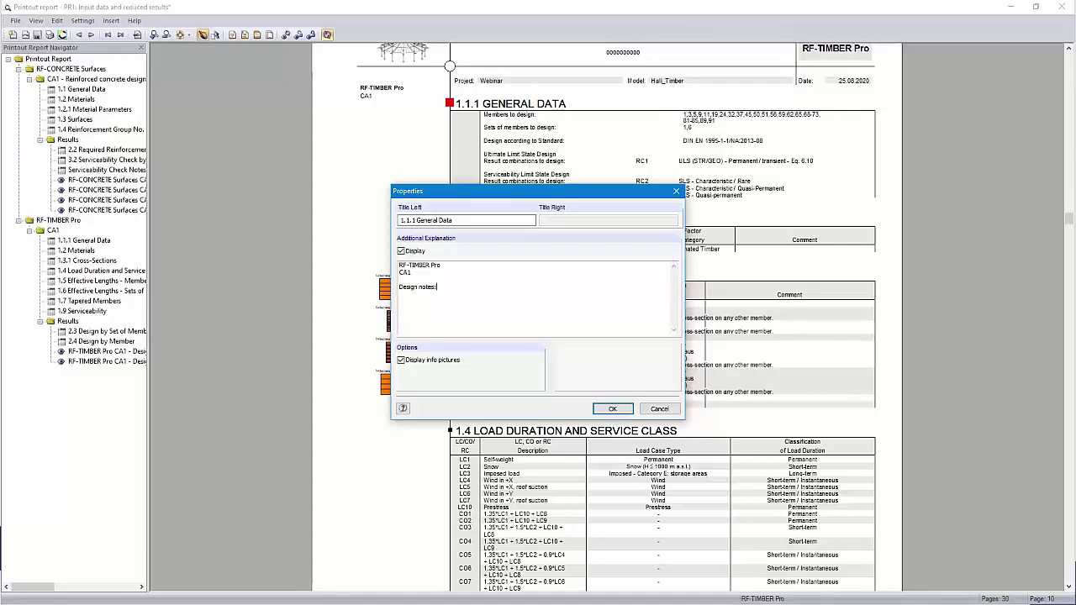
key(Return)
key(Return)
click(612, 409)
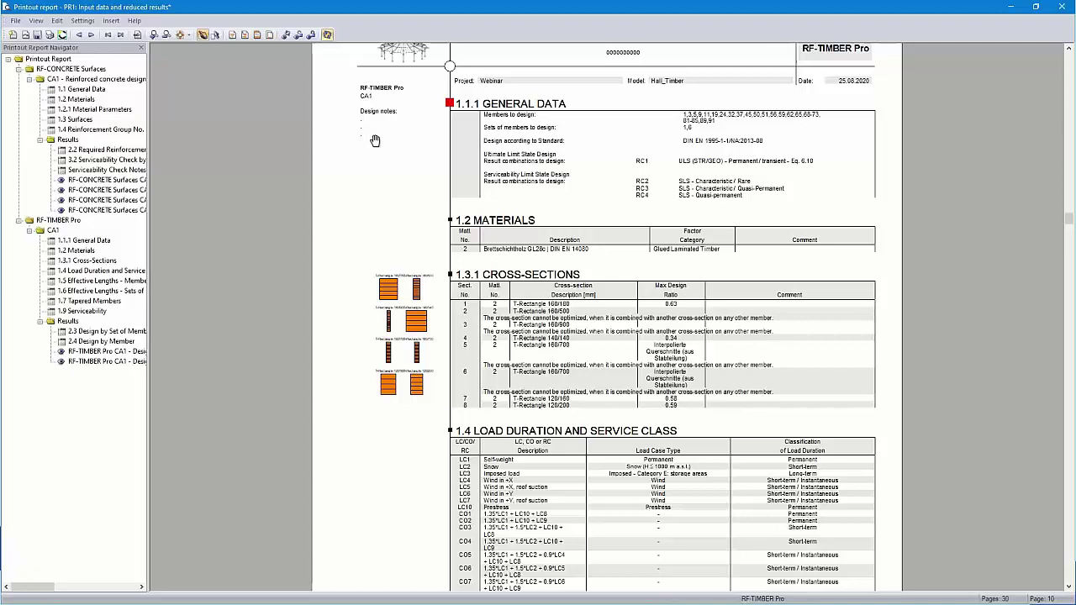
Load the header "2 - Dlubal" from the header library as the printout report header.
scroll(604, 374, up, 2)
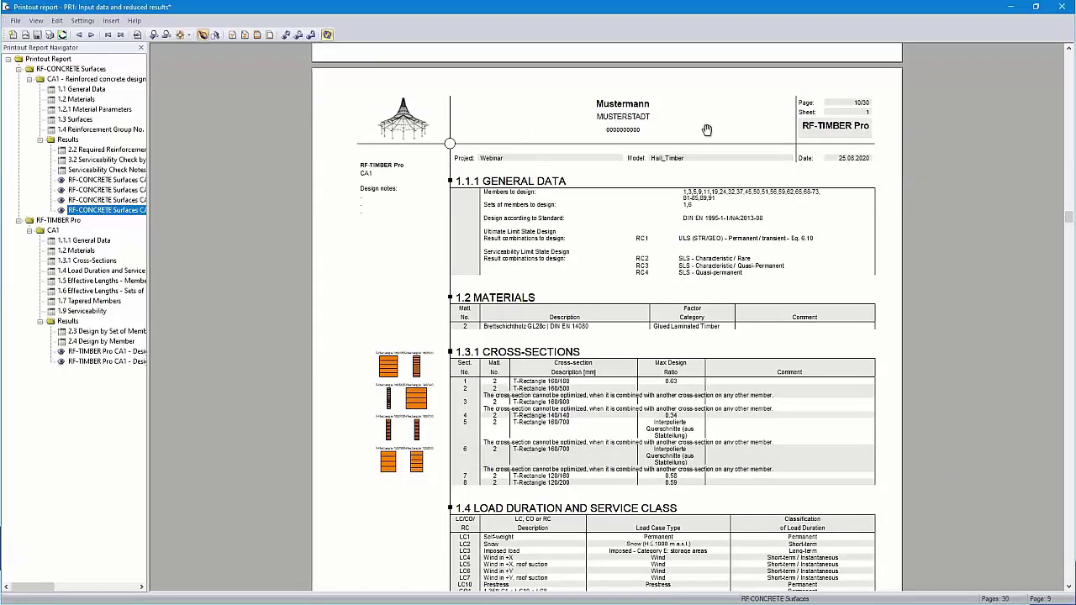
click(257, 35)
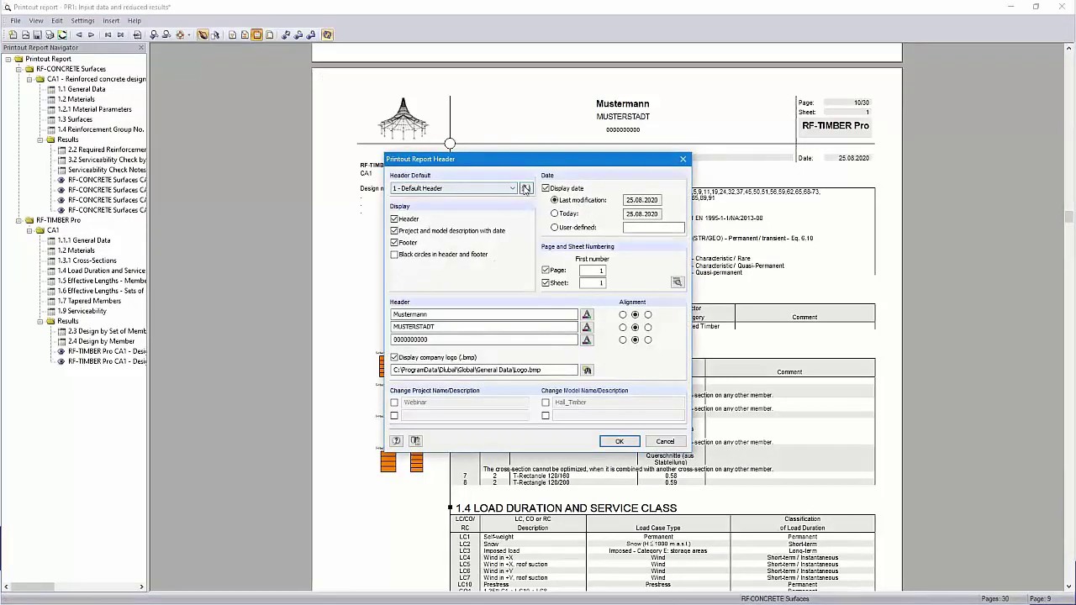
click(526, 189)
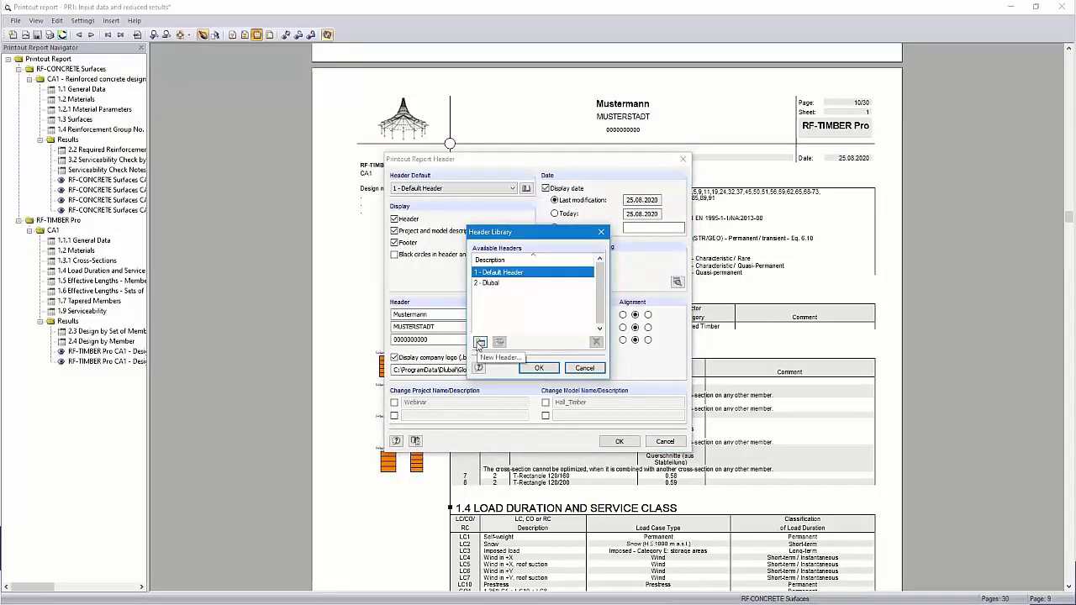
click(493, 283)
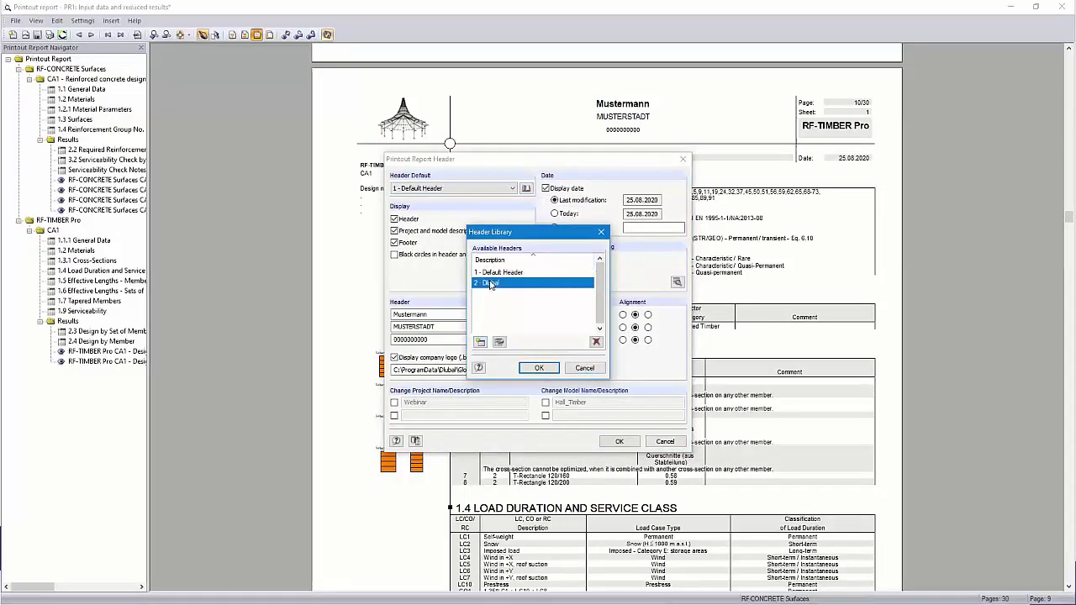
click(539, 368)
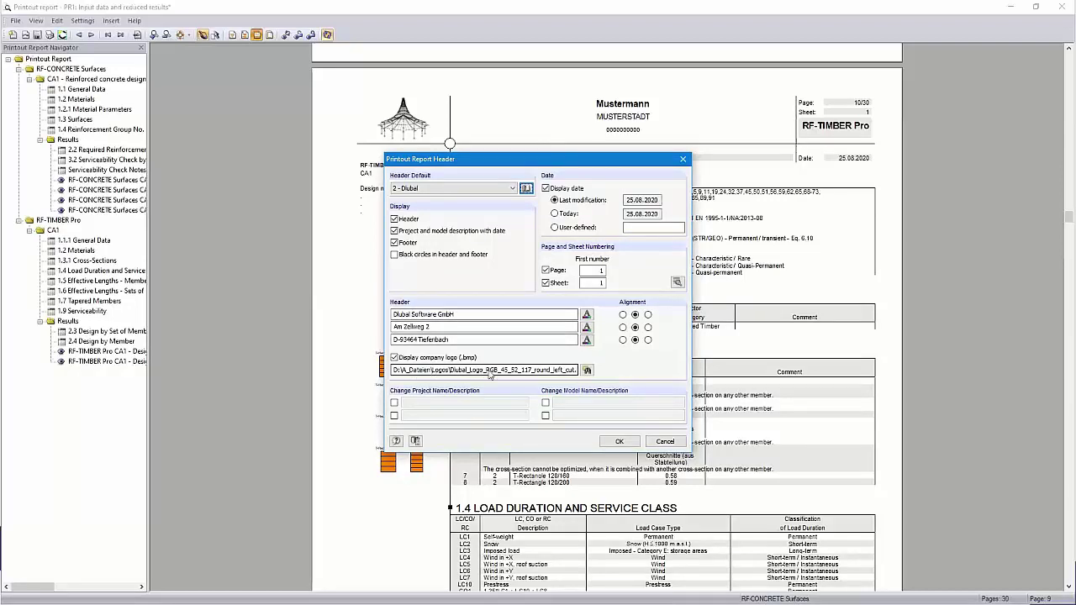
Try a page number prefix in the page and sheet numbering, switch it off again, and apply the report header settings.
click(599, 271)
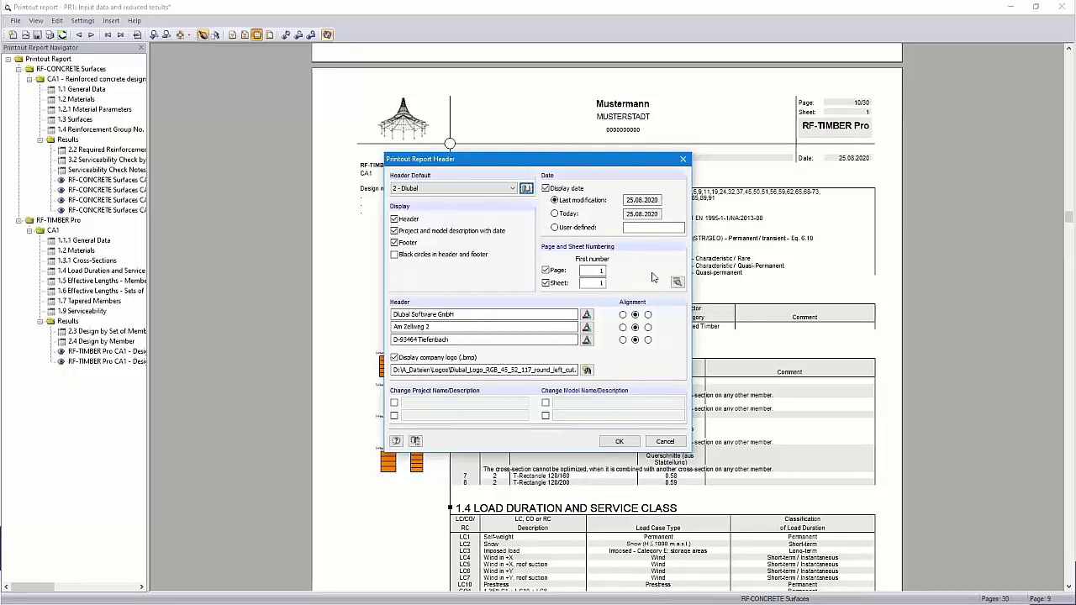
click(676, 283)
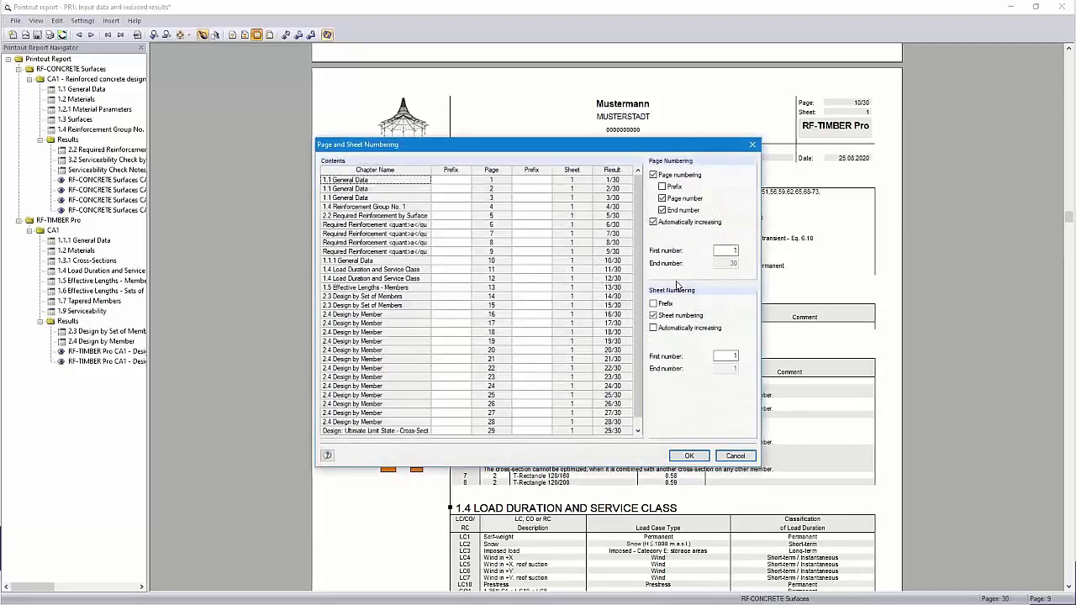
click(663, 187)
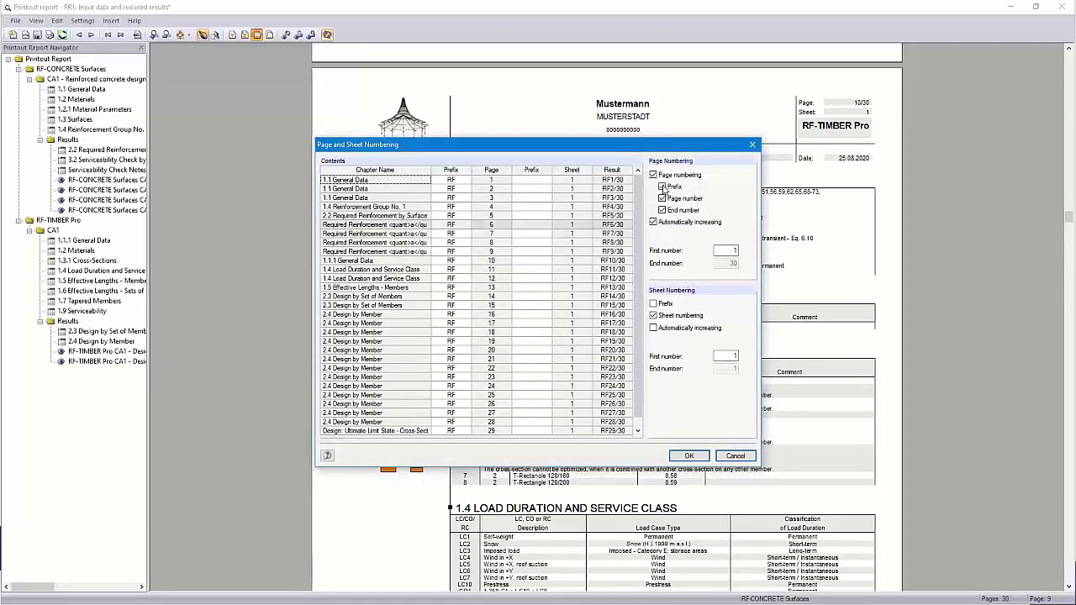
click(664, 187)
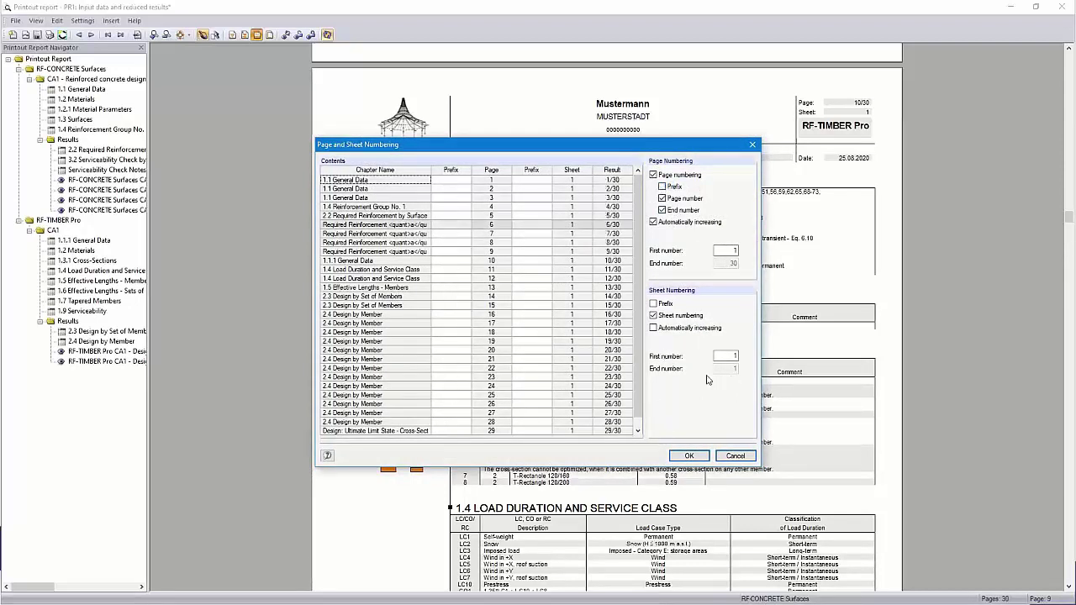
click(689, 456)
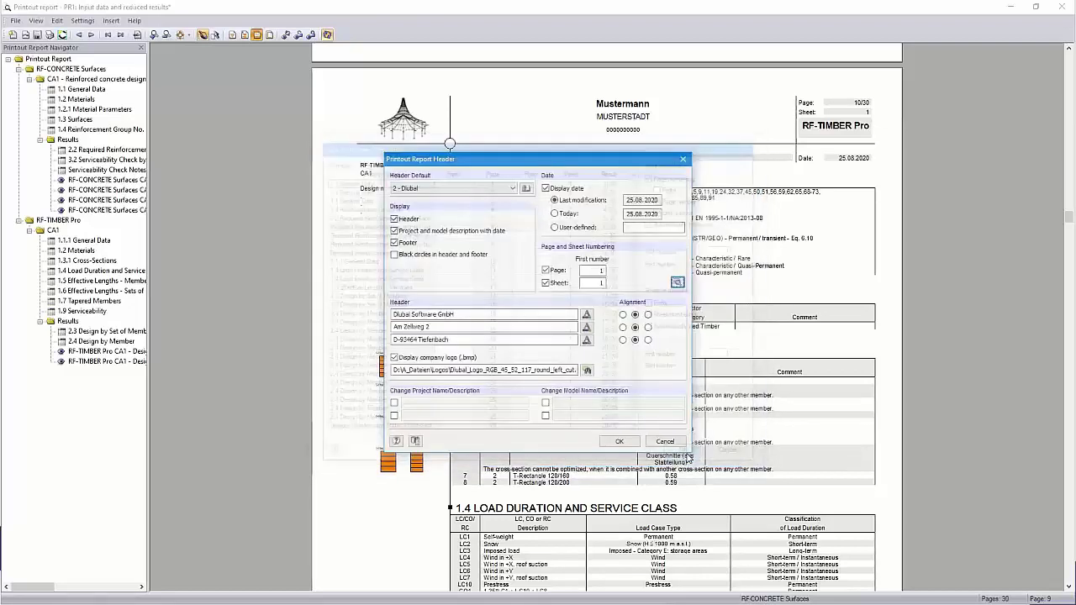
click(616, 439)
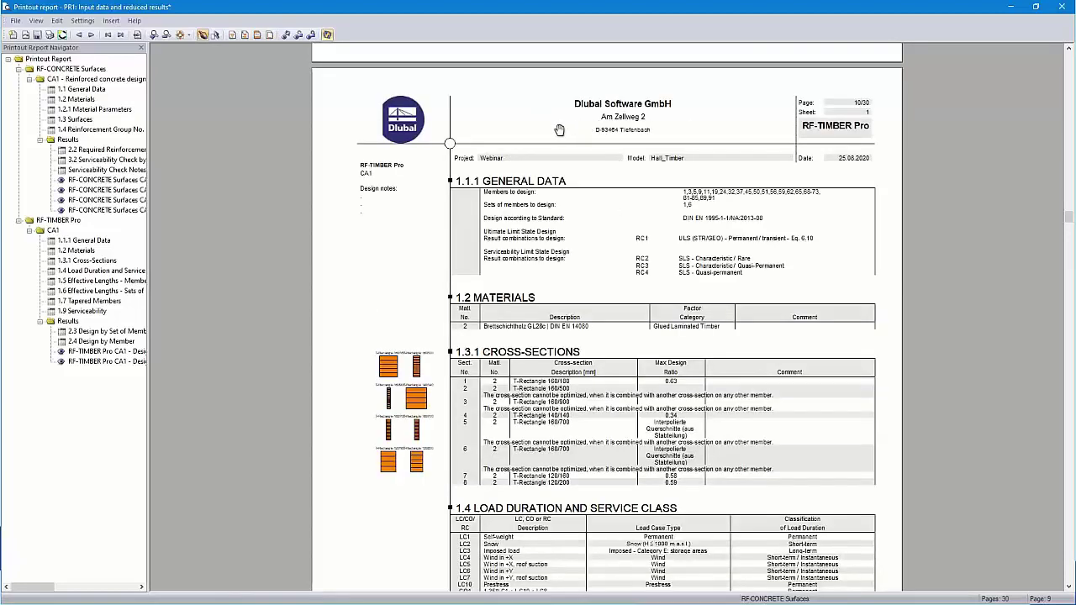
Start the report's cover sheet with the project title "New Storage Building" and the site's postal address.
click(244, 37)
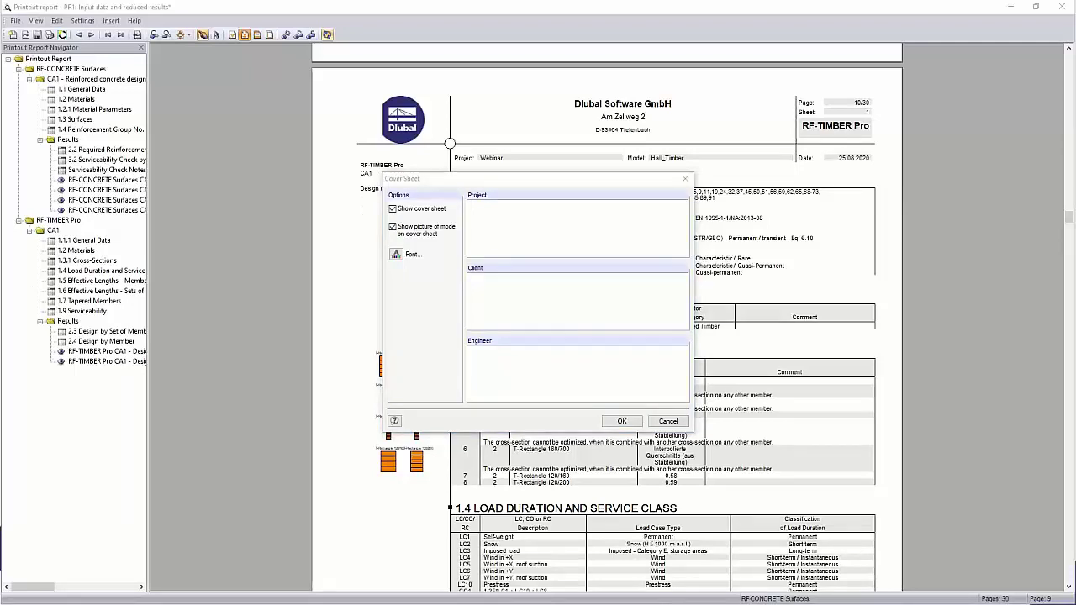
click(537, 211)
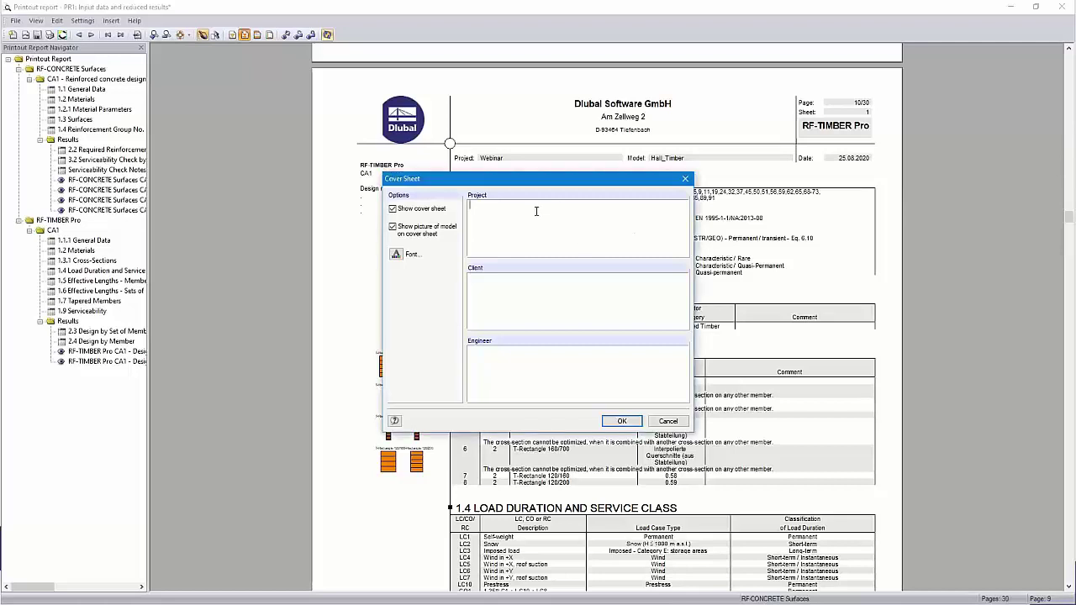
text(New Storage Building 123 Main St Anytown NY 12345)
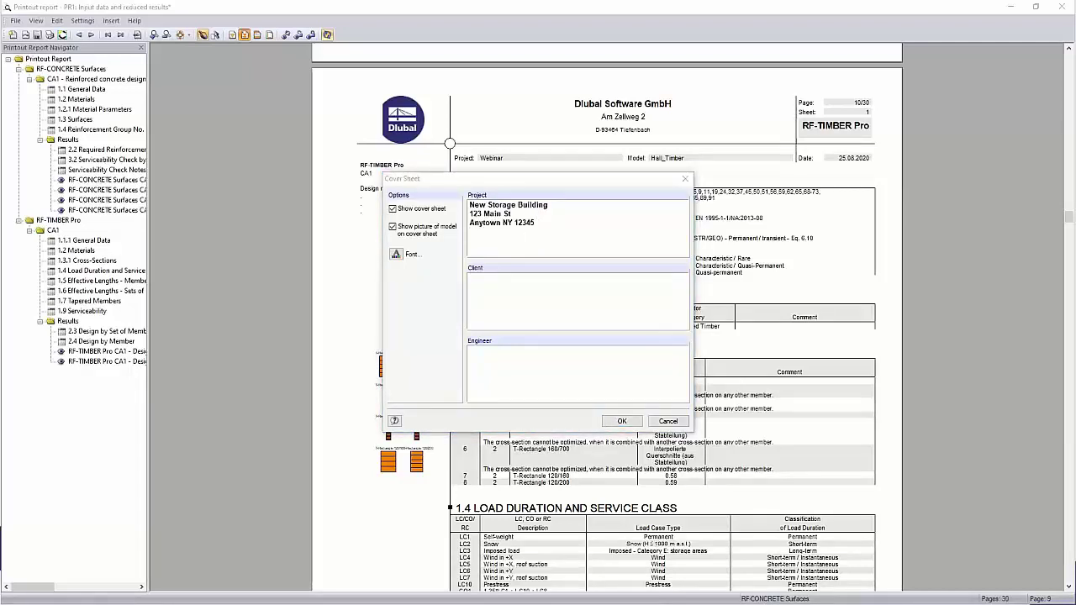
Enter the client's name and address and the engineer's name with Dlubal Software GmbH, apply the cover sheet, and show the whole cover page.
click(503, 295)
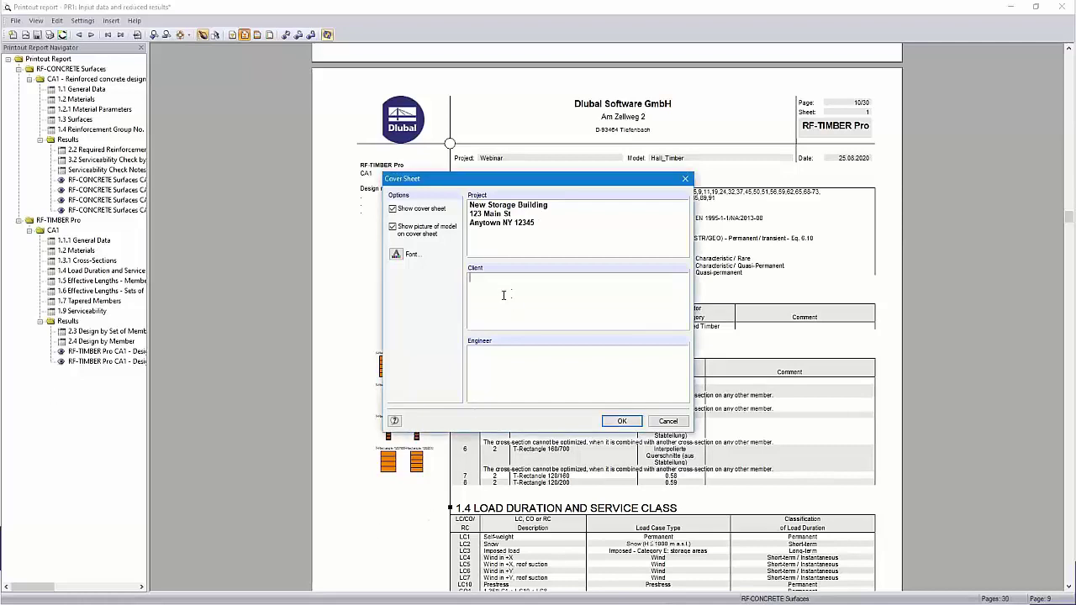
text(Mr. John Doe 123 Main St Anytown NY 12345)
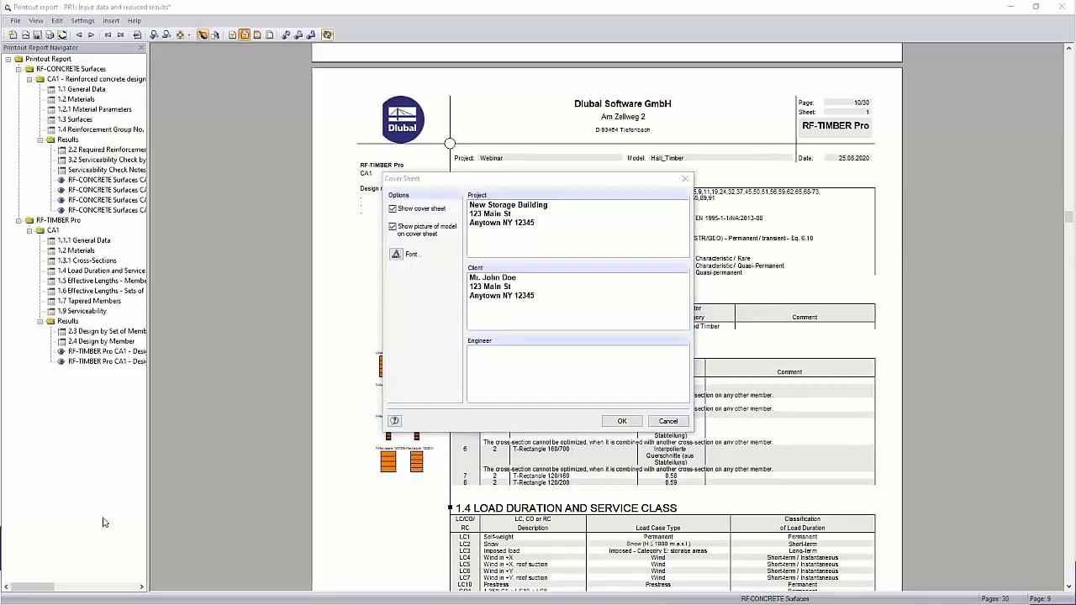
click(488, 373)
text(Dipl.-Ing. (FH) Andreas Hörold Dlubal Software GmbH)
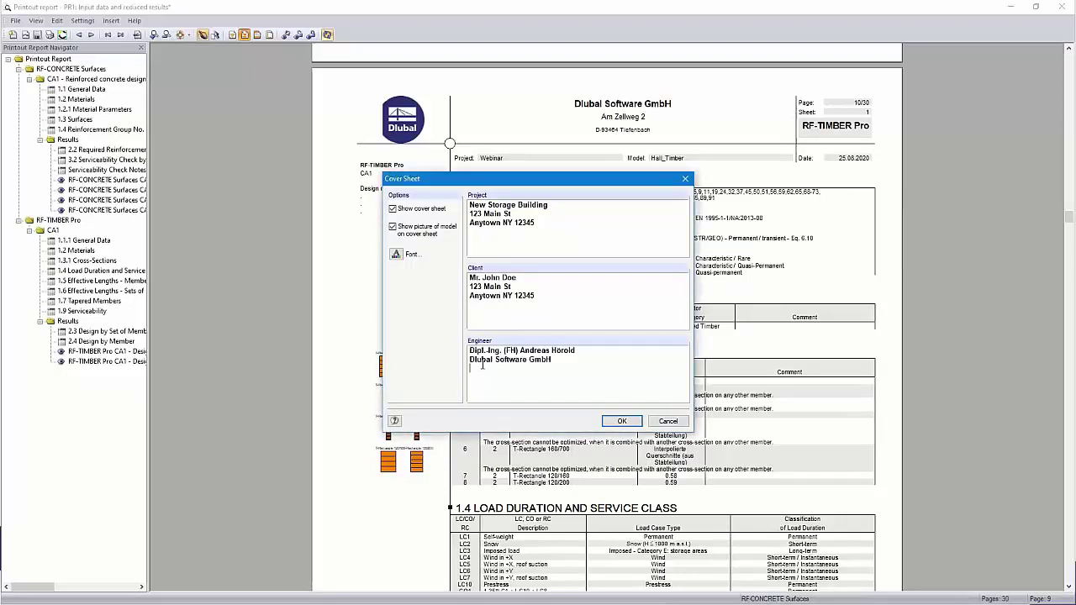
click(622, 421)
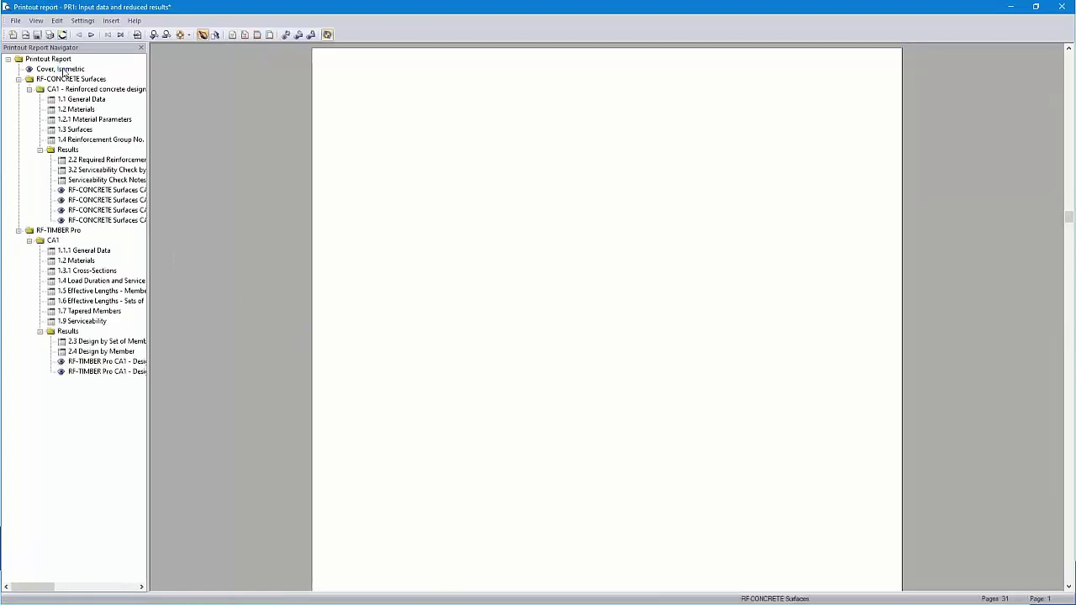
click(63, 70)
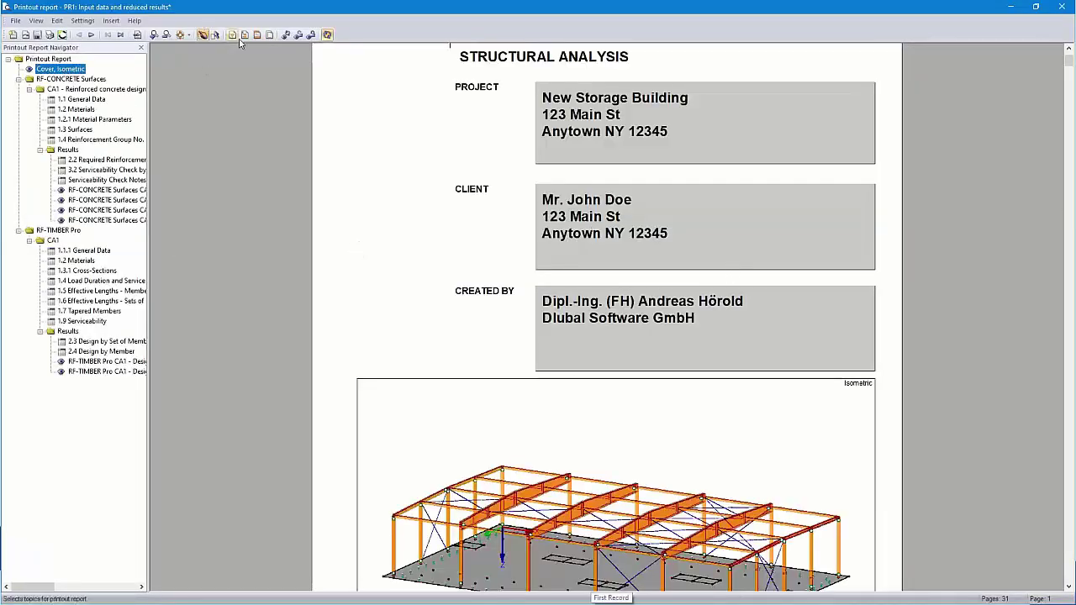
click(182, 37)
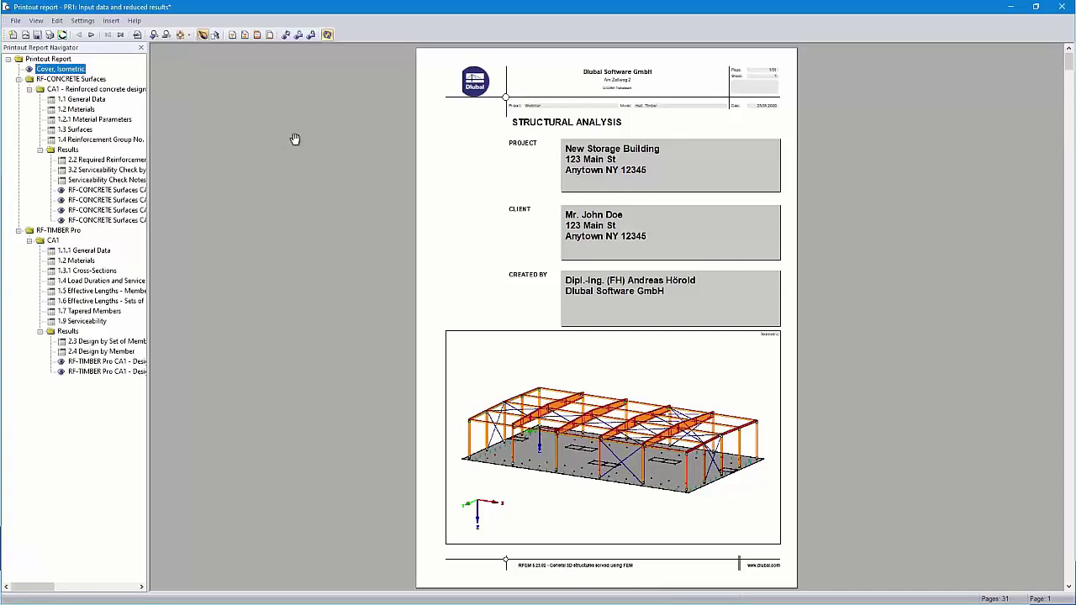
Insert a text block titled "Prelinary notes" with the copied description of the storage building and check it in the report.
click(110, 20)
click(110, 20)
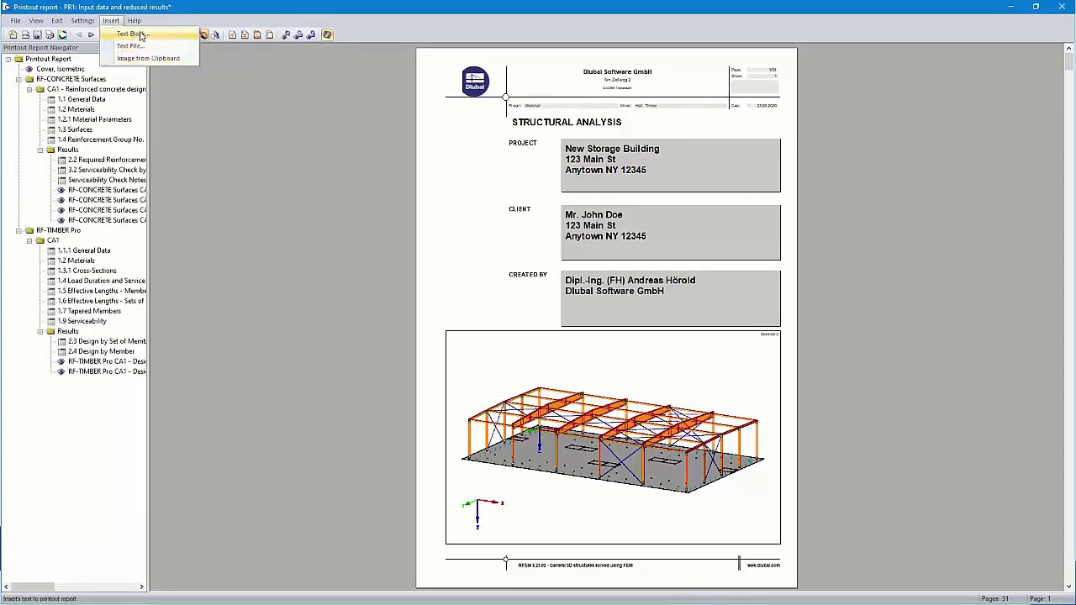
click(133, 34)
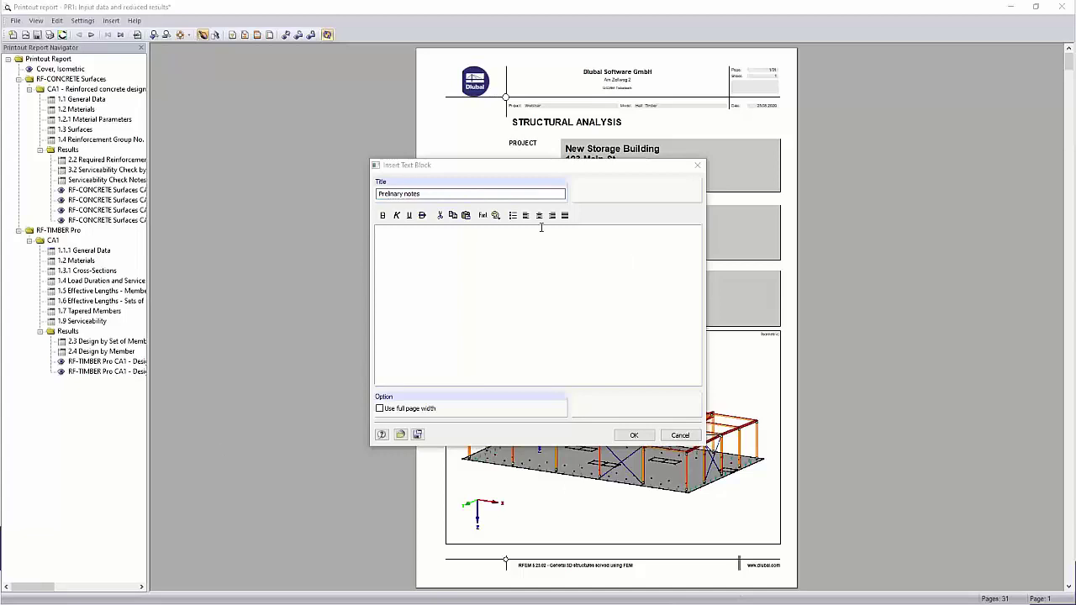
click(483, 236)
key(ctrl+v)
scroll(501, 281, up, 5)
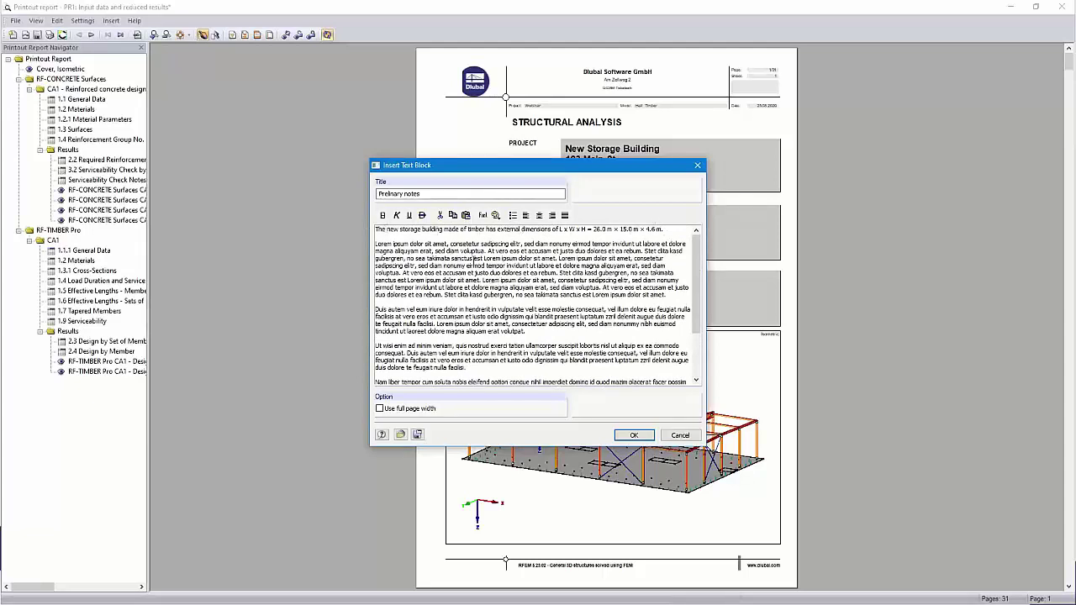
click(634, 435)
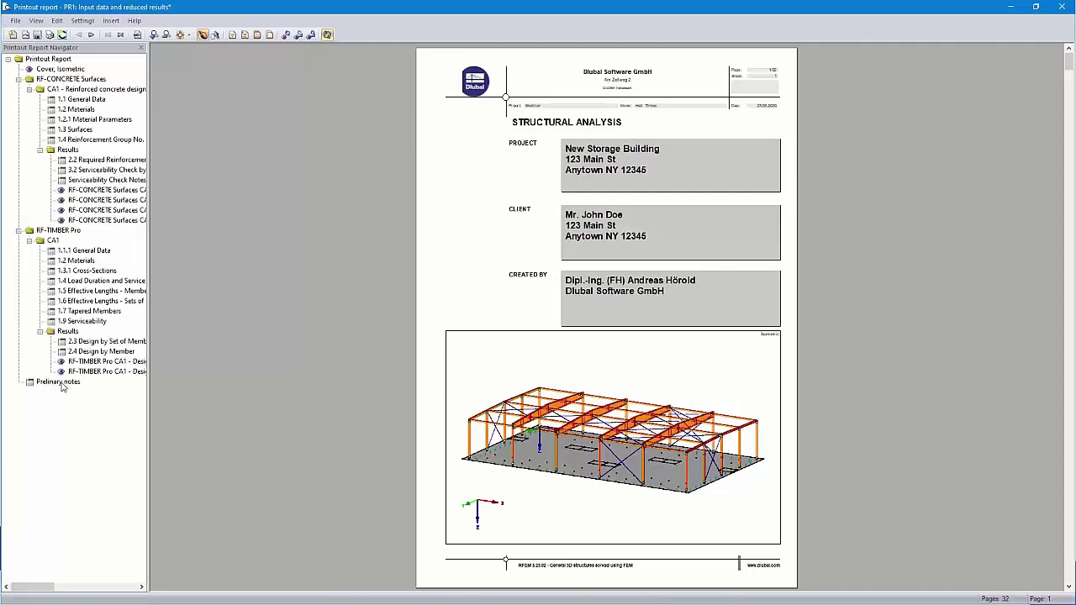
click(62, 383)
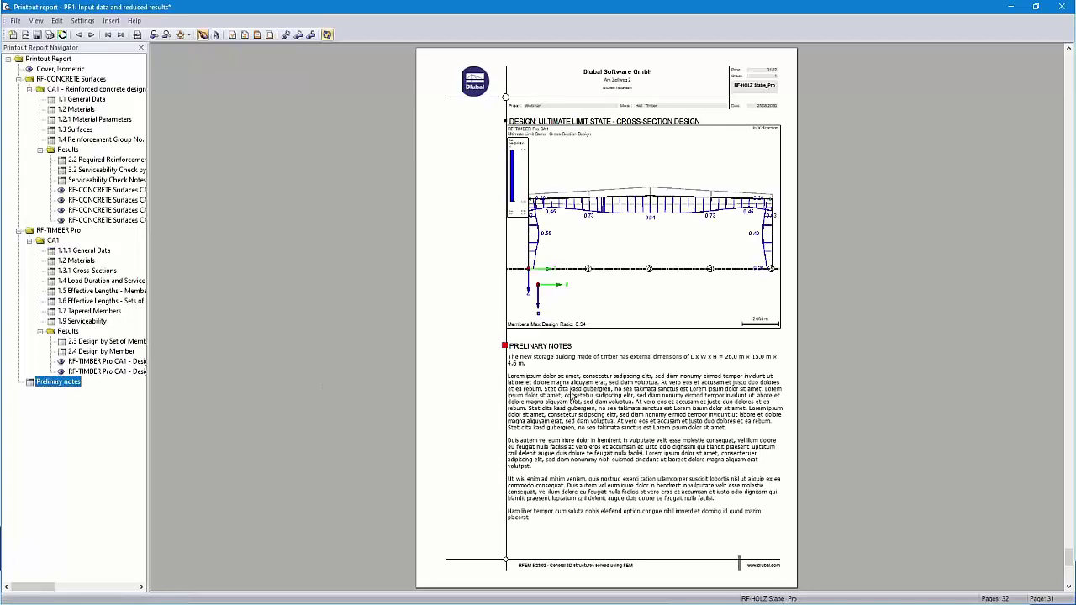
scroll(571, 394, down, 3)
scroll(586, 412, up, 2)
scroll(586, 411, up, 2)
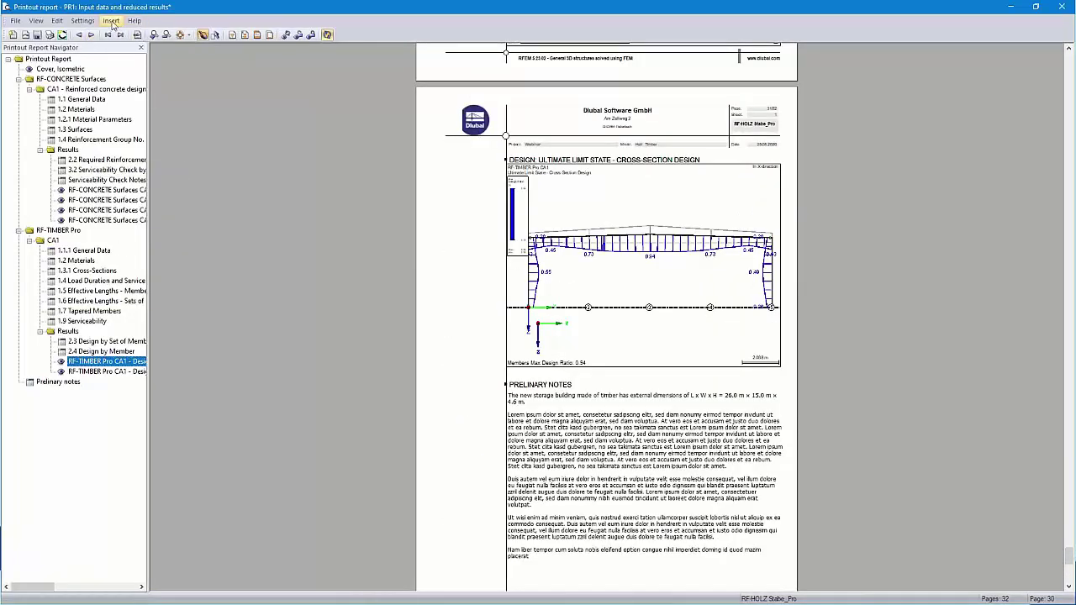
Switch to the Dlubal website in the browser and open the Geo-Zone Tool for snow, wind and seismic zone maps.
click(111, 21)
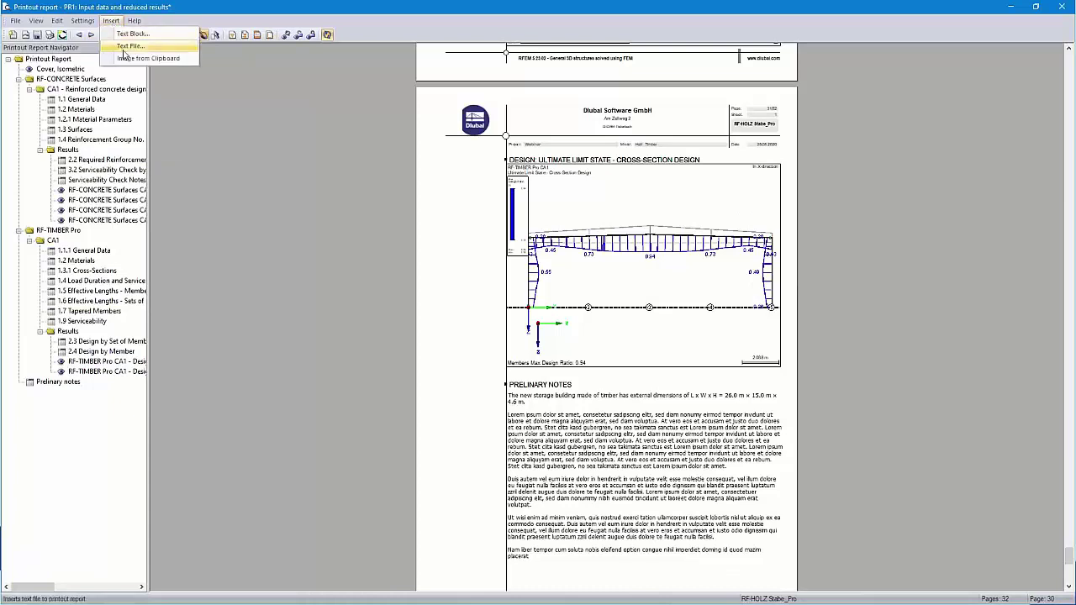
click(269, 188)
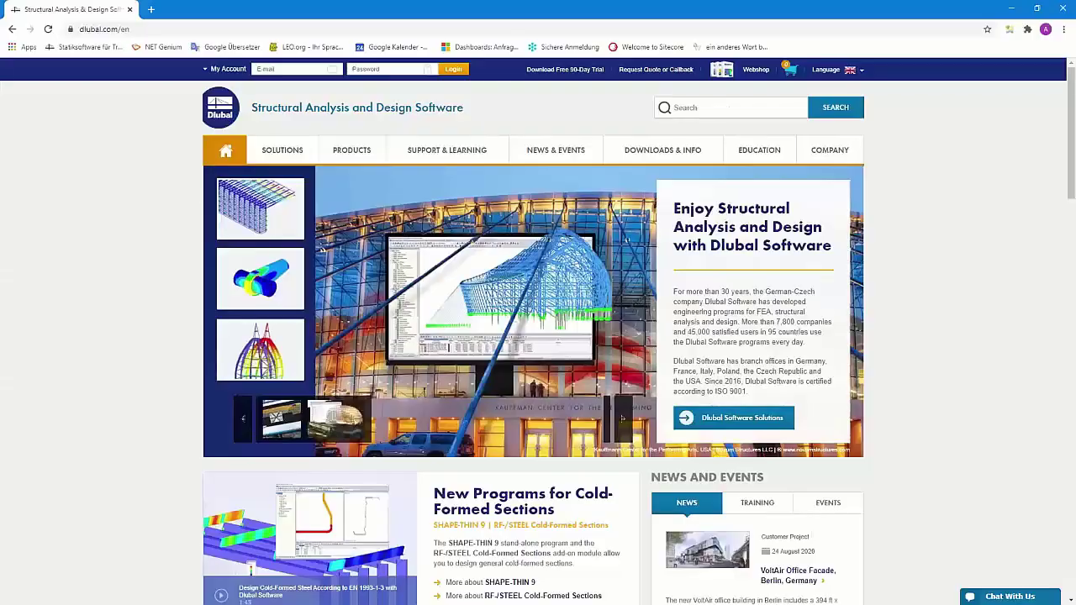
mouse_move(284, 159)
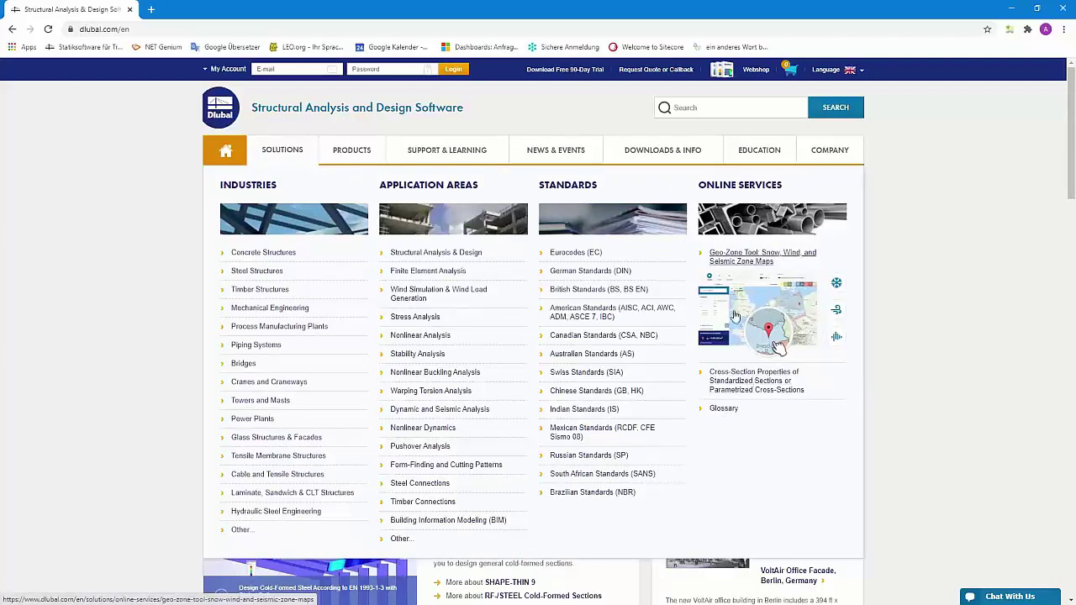
click(738, 260)
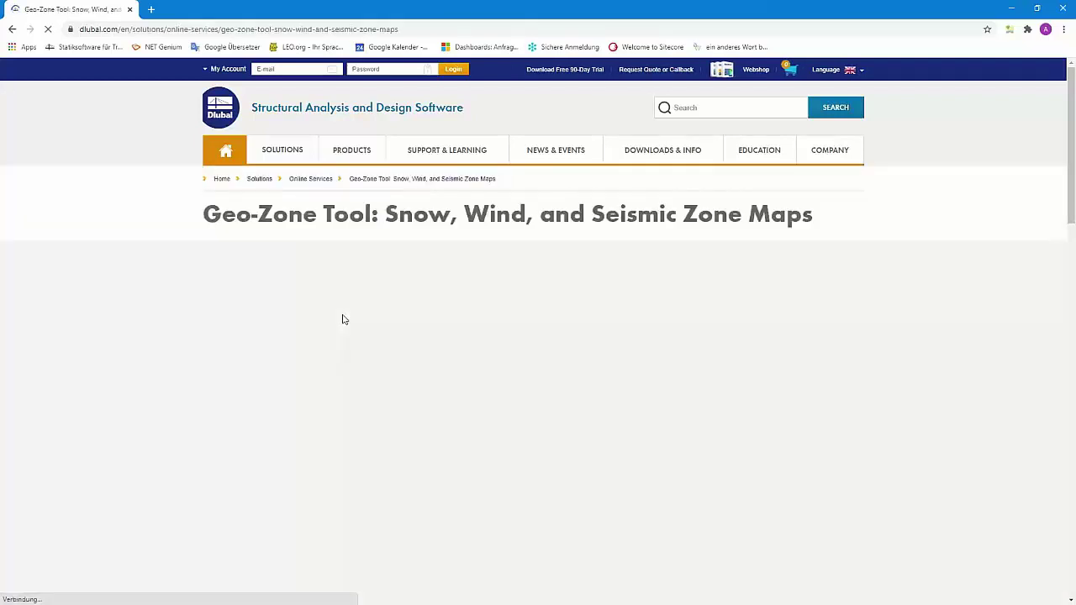
scroll(344, 321, down, 2)
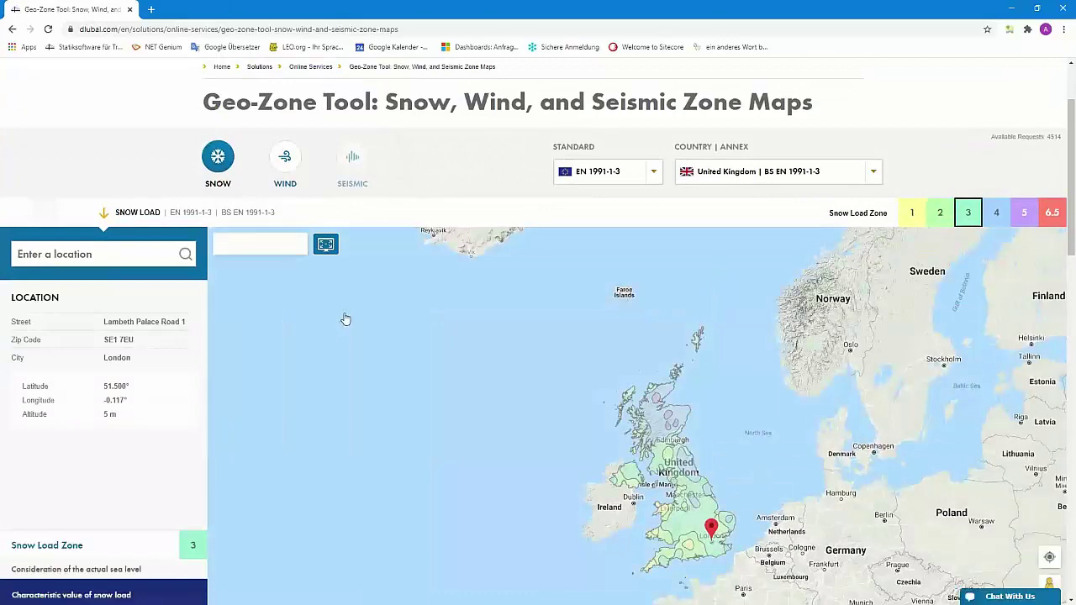
scroll(344, 320, down, 1)
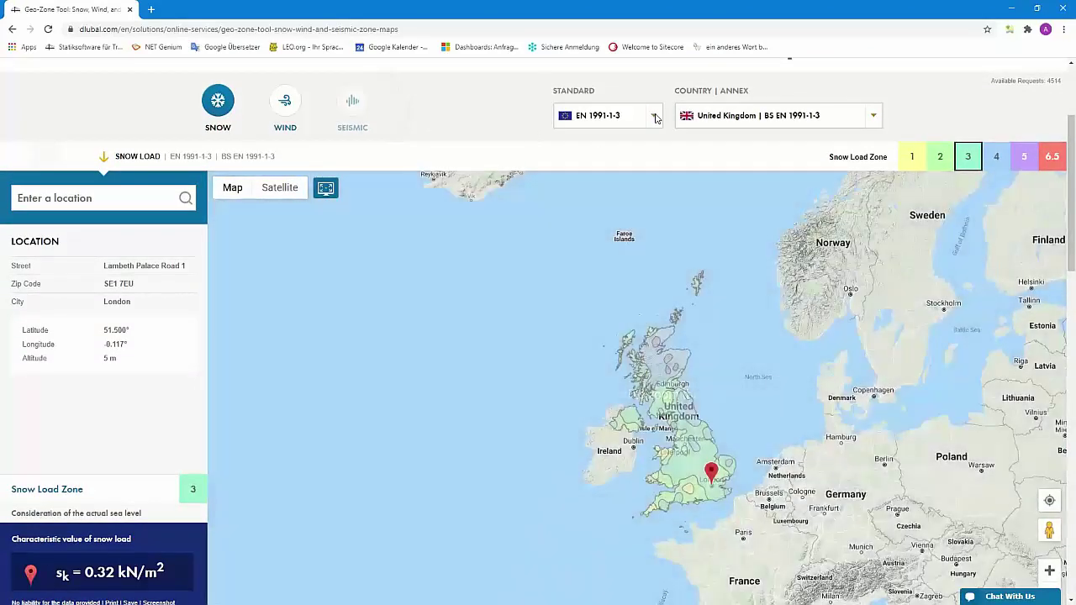
Set the snow load map to standard EN 1991-1-3 with the annex Germany | DIN EN 1991-1-3.
click(653, 117)
scroll(620, 244, down, 1)
scroll(621, 246, up, 1)
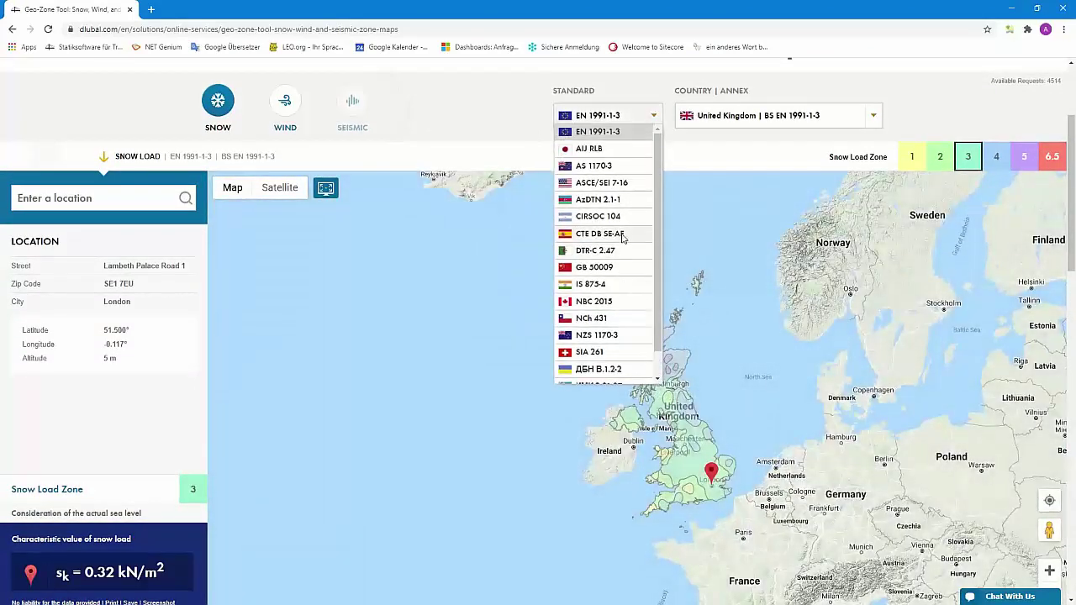
click(614, 133)
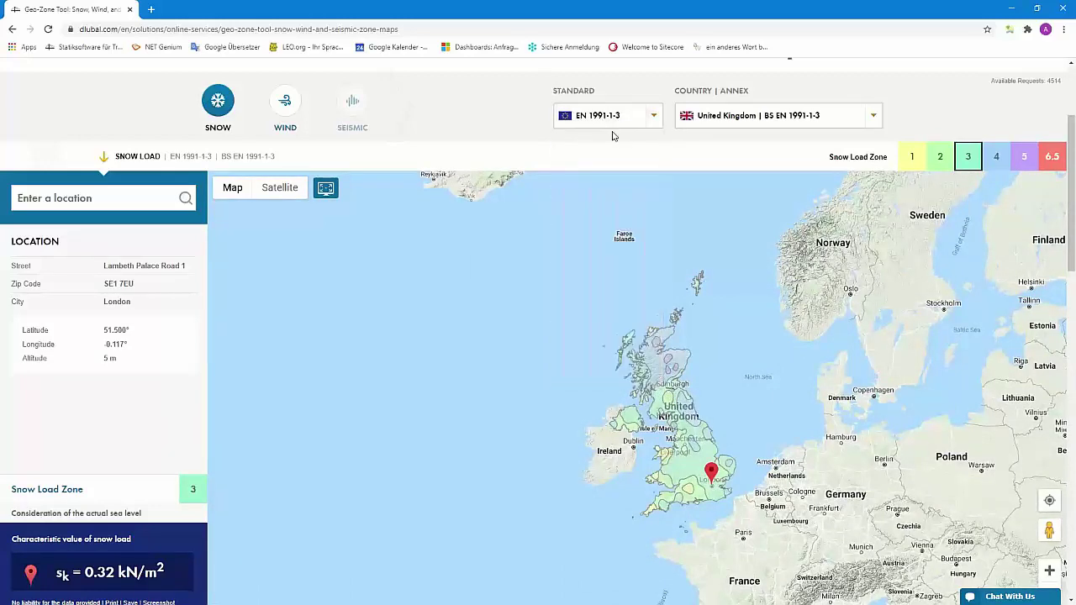
click(851, 120)
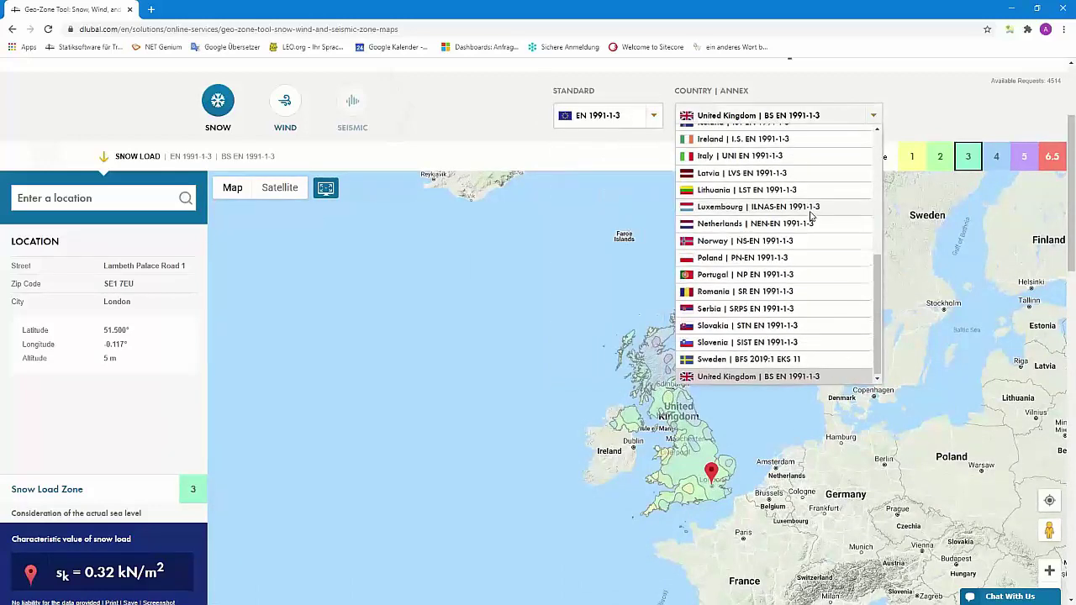
scroll(812, 217, up, 5)
scroll(813, 216, down, 3)
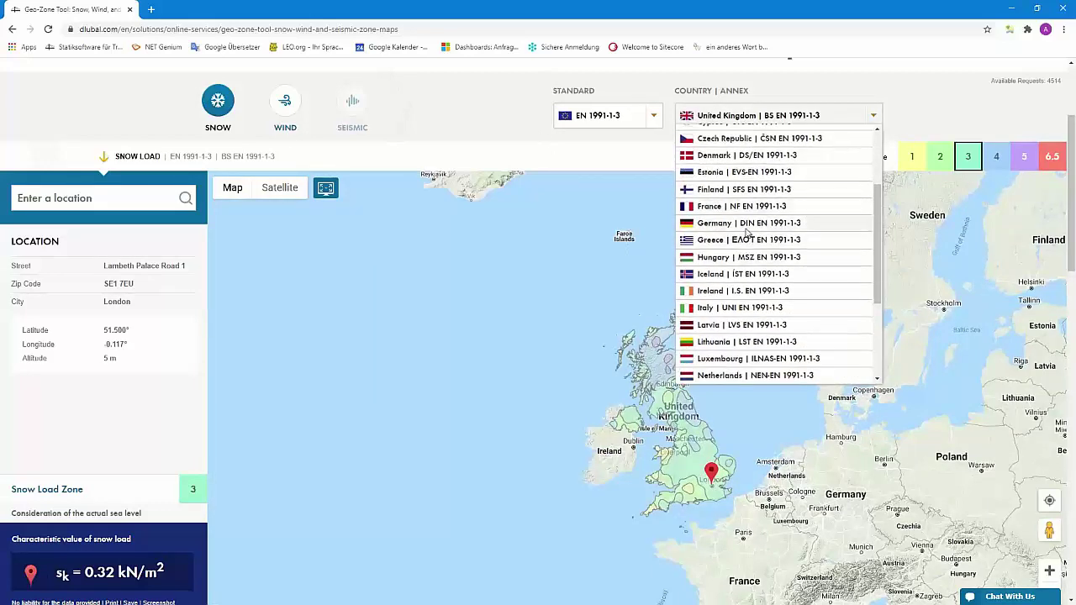
click(810, 216)
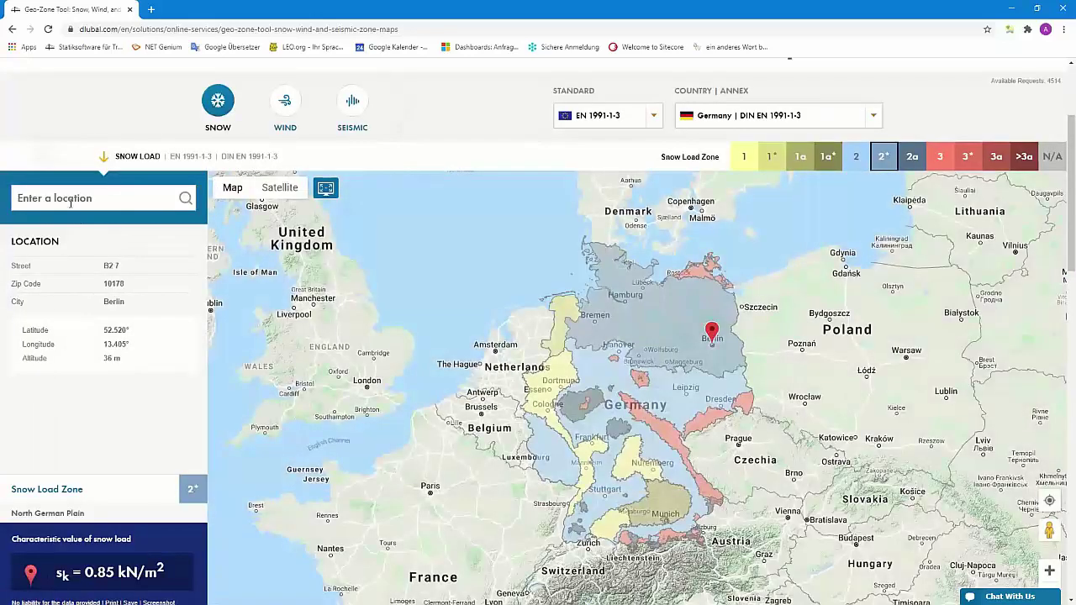
Search for the project's street in Leipzig and choose it as the location for the snow load.
click(69, 198)
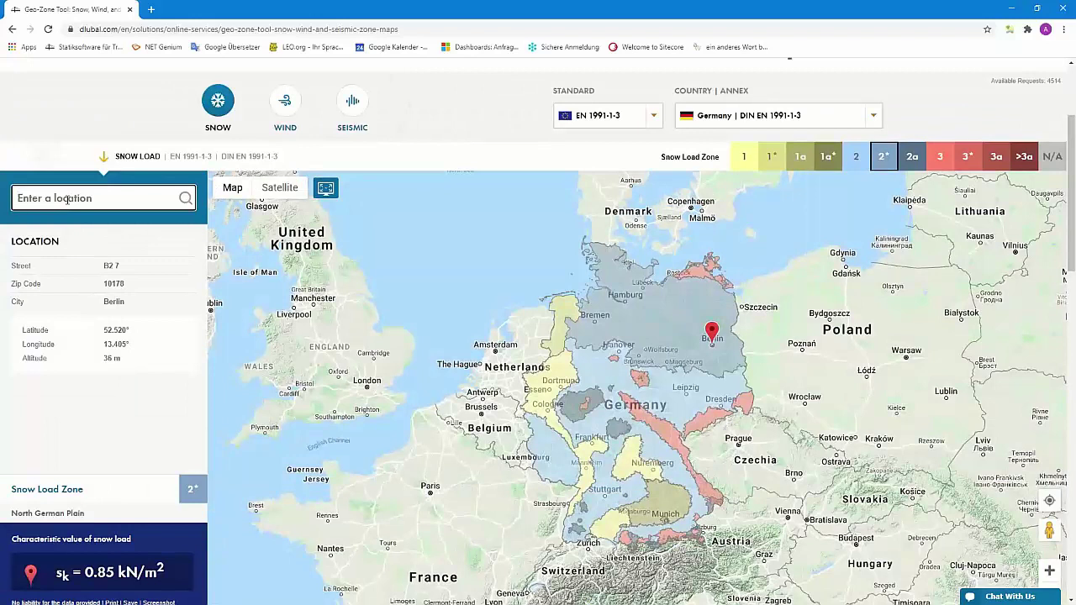
text(grimm)
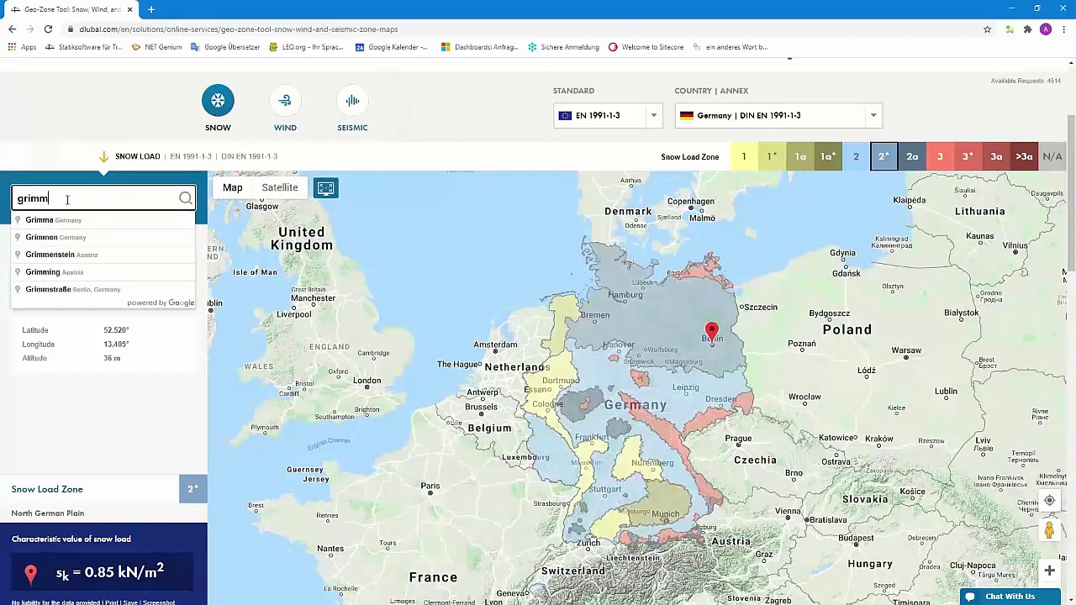
text(aisch)
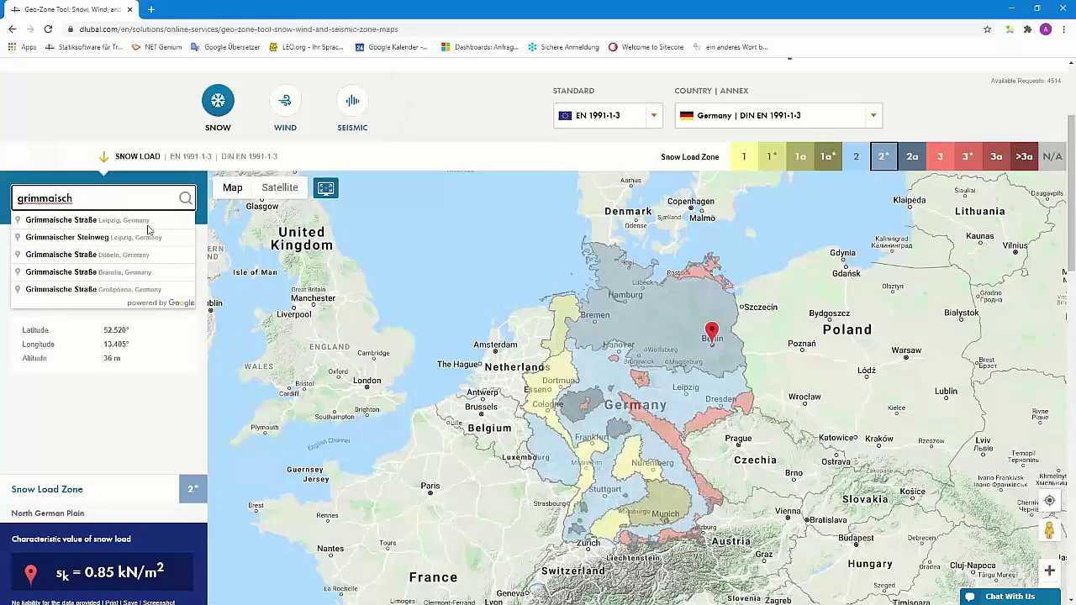
click(116, 222)
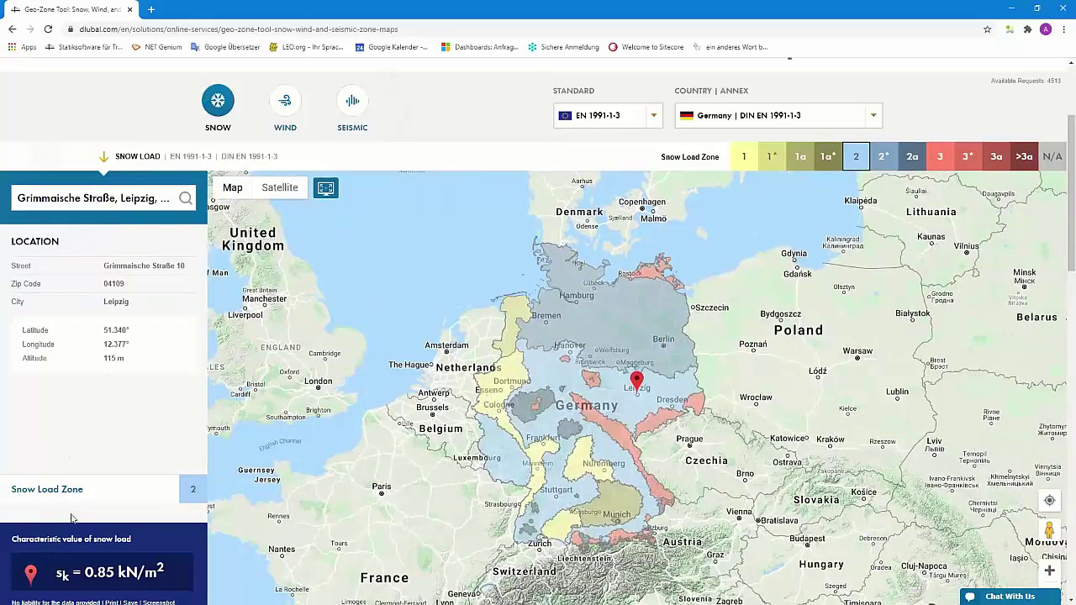
Take a screenshot of the snow load zone map with its result and copy the whole image in Snagit Editor.
scroll(120, 459, down, 1)
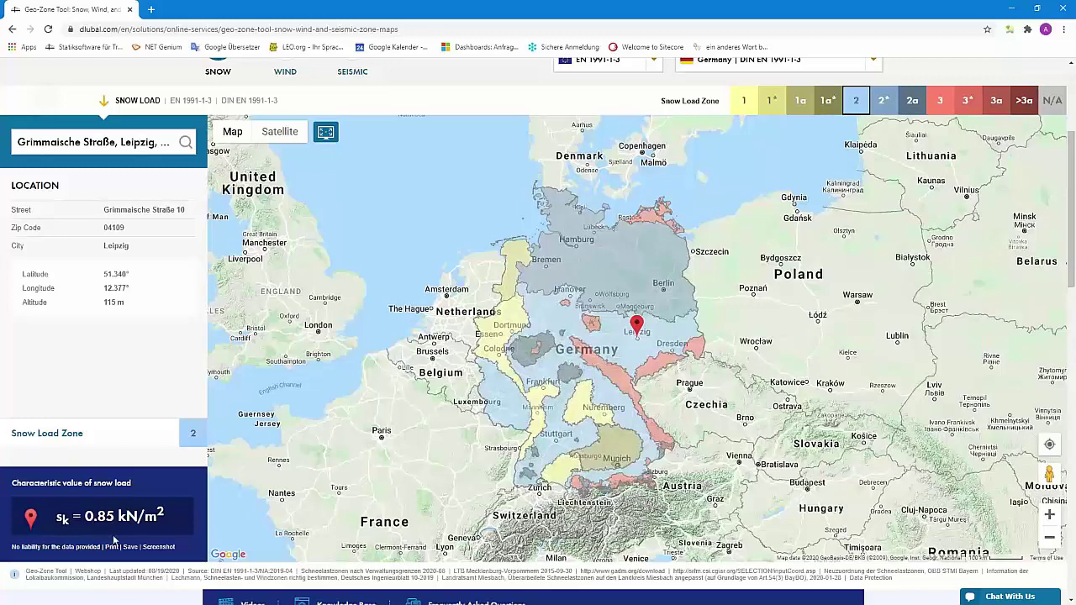
scroll(175, 527, down, 3)
scroll(149, 405, up, 2)
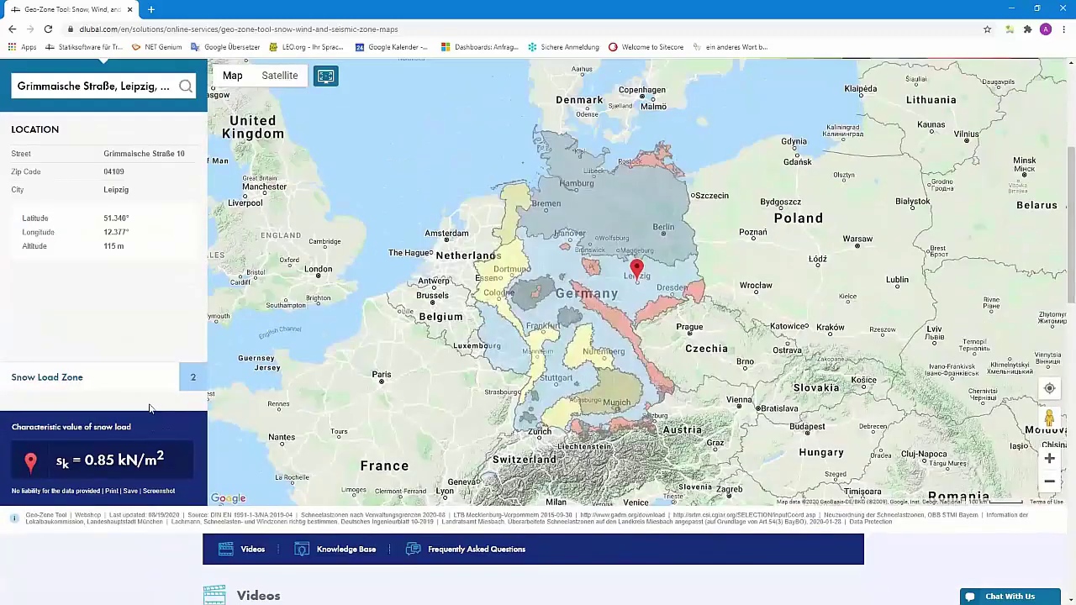
click(159, 492)
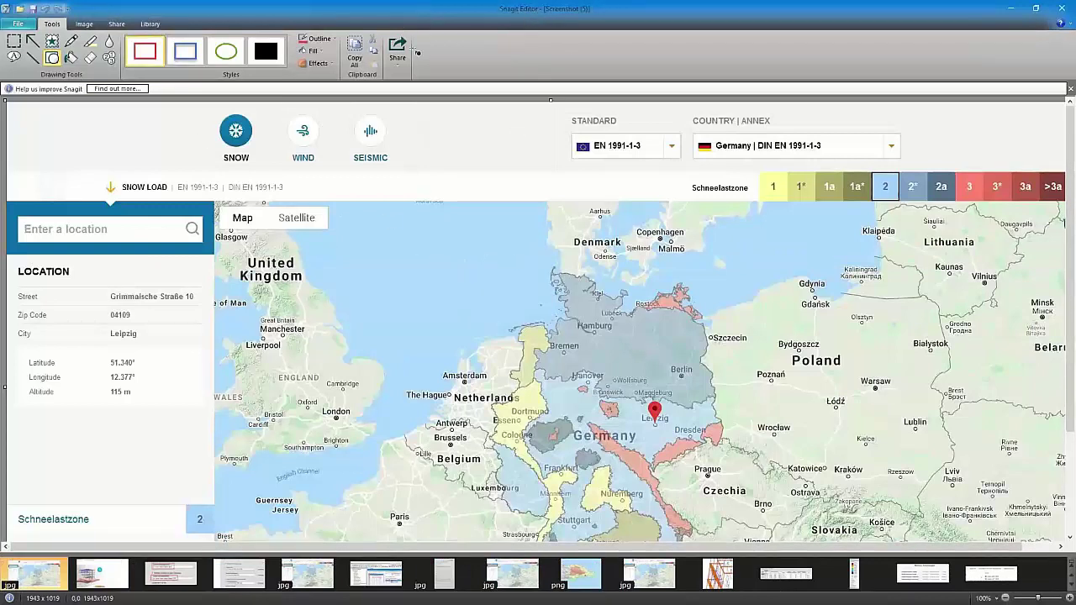
click(356, 56)
Switch to the RFEM printout report and insert the copied map image from the clipboard with the title "Snow load zone".
key(alt+Tab)
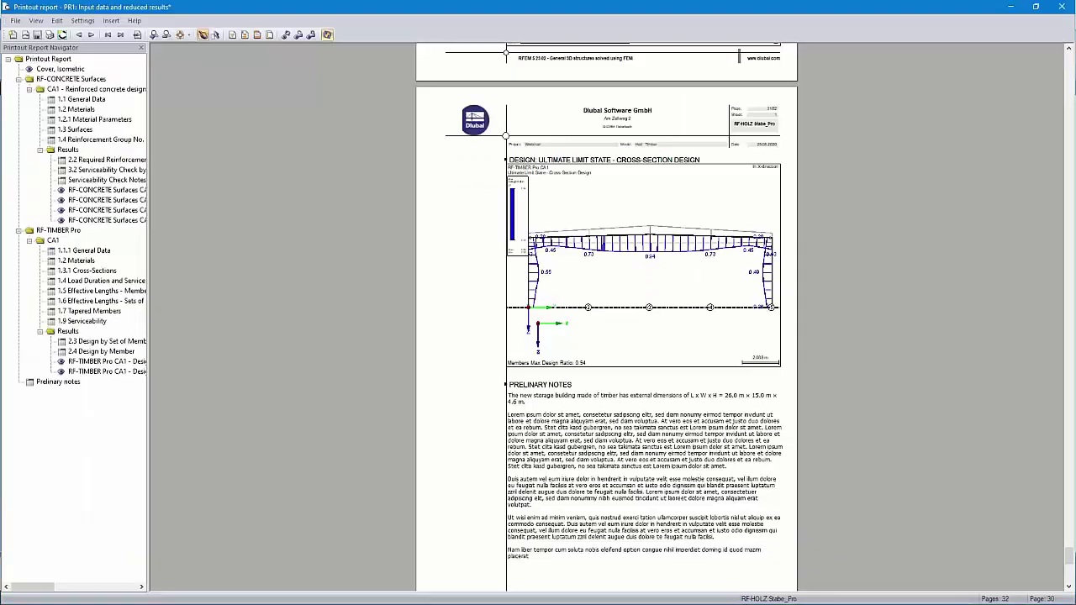
click(113, 21)
click(140, 62)
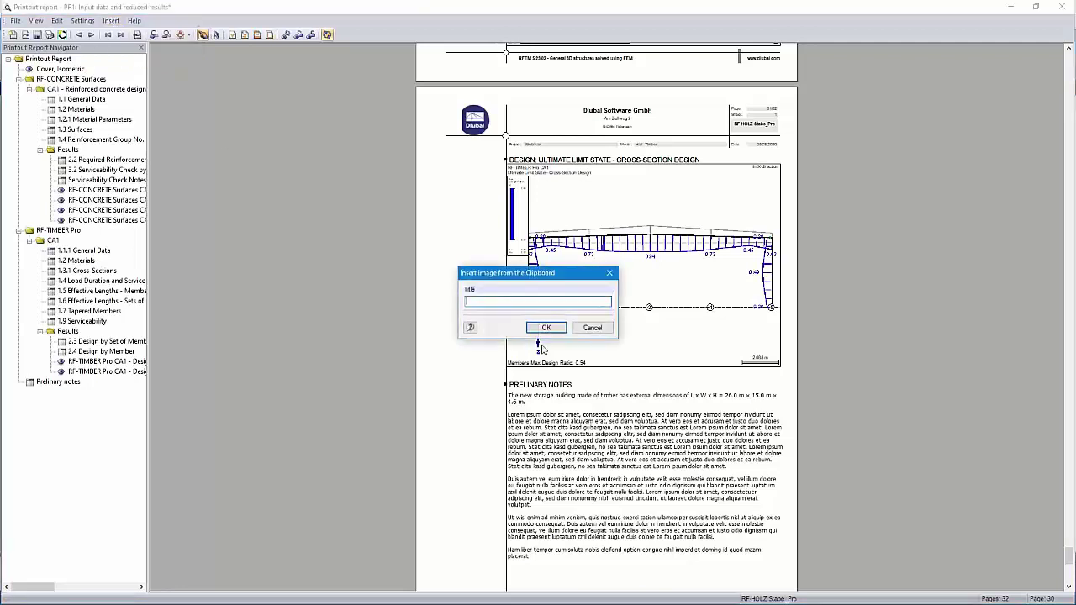
text(Snow load zone)
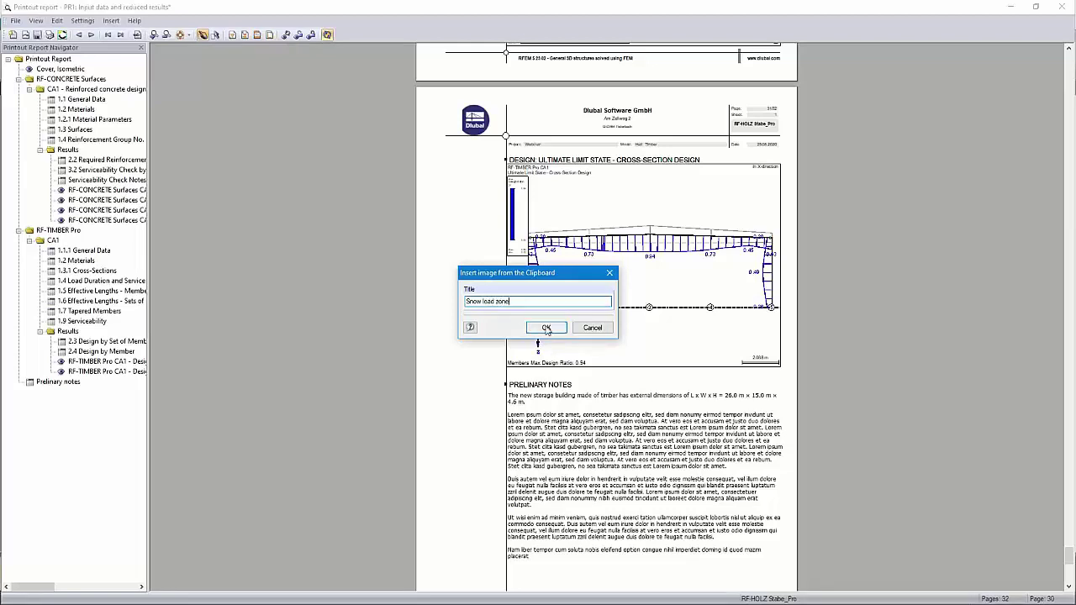
click(546, 327)
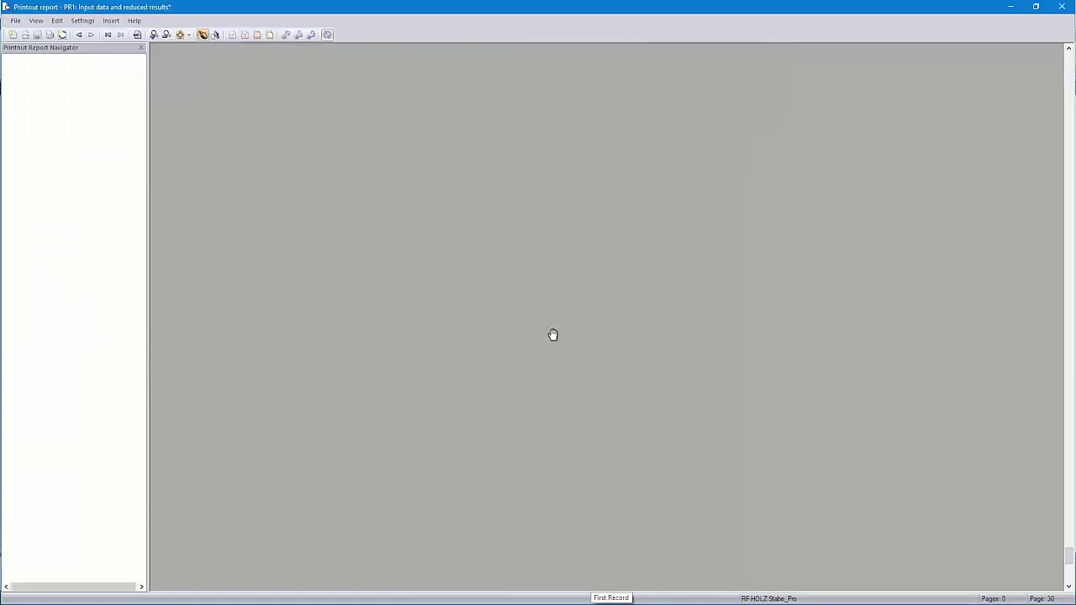
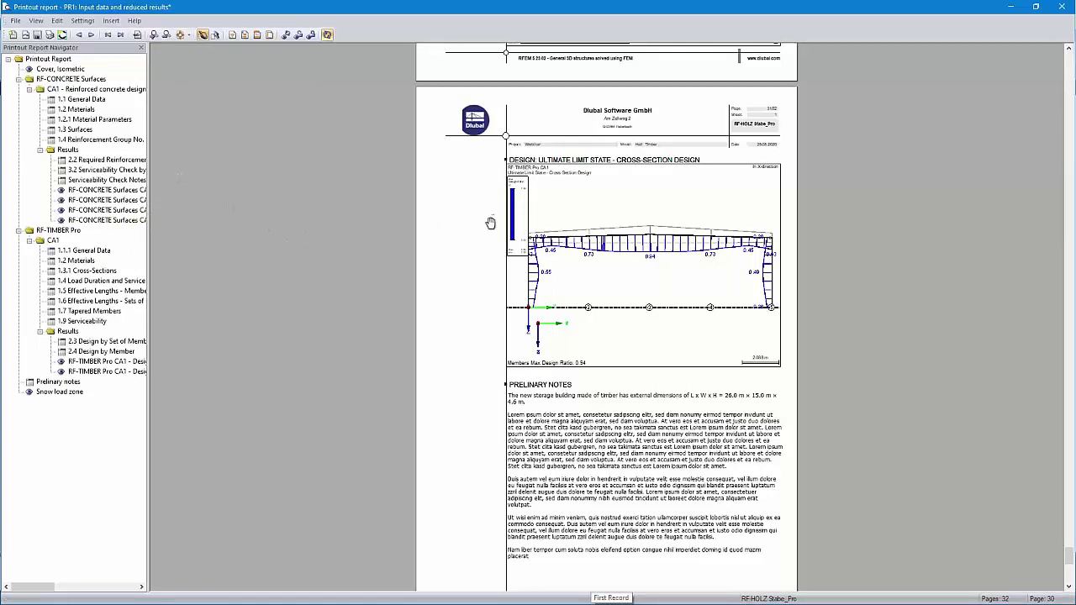
Insert 5 pages named "test" before the 1.1.1 General Data block of the RF-TIMBER Pro chapter.
click(86, 251)
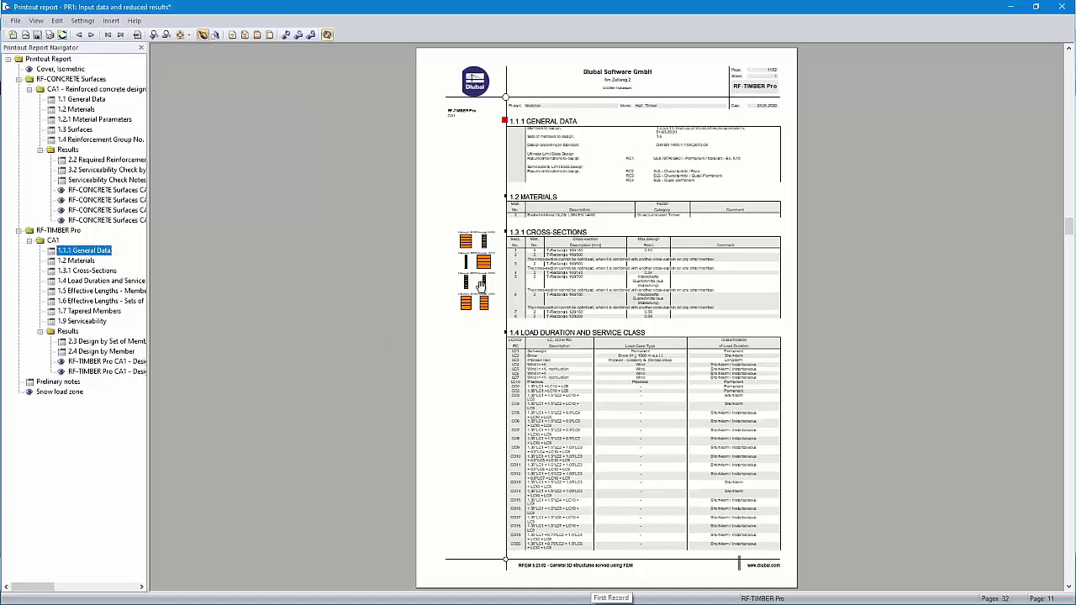
click(764, 93)
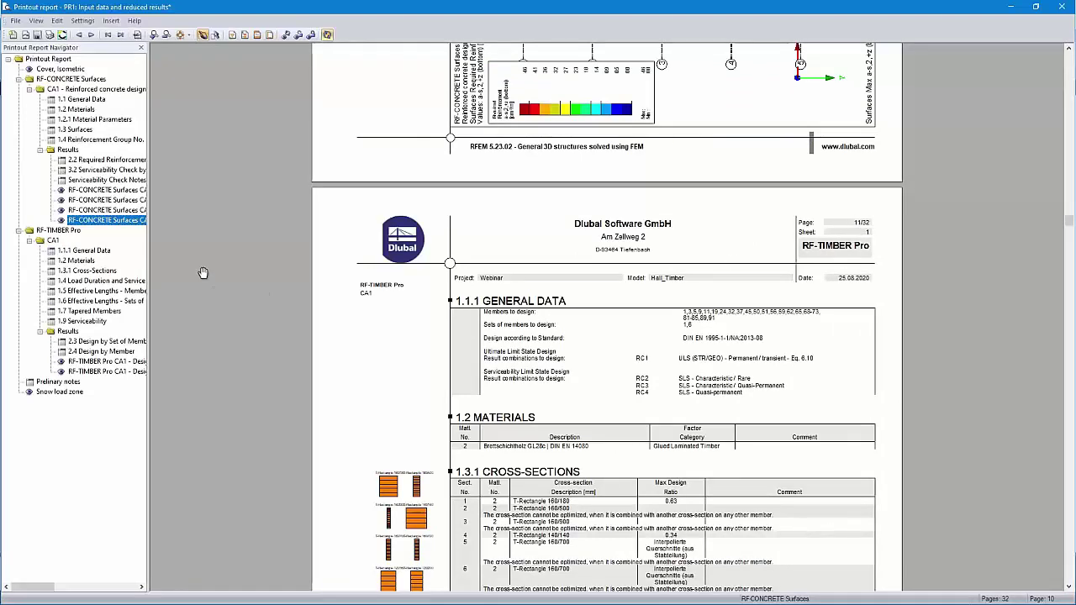
click(87, 250)
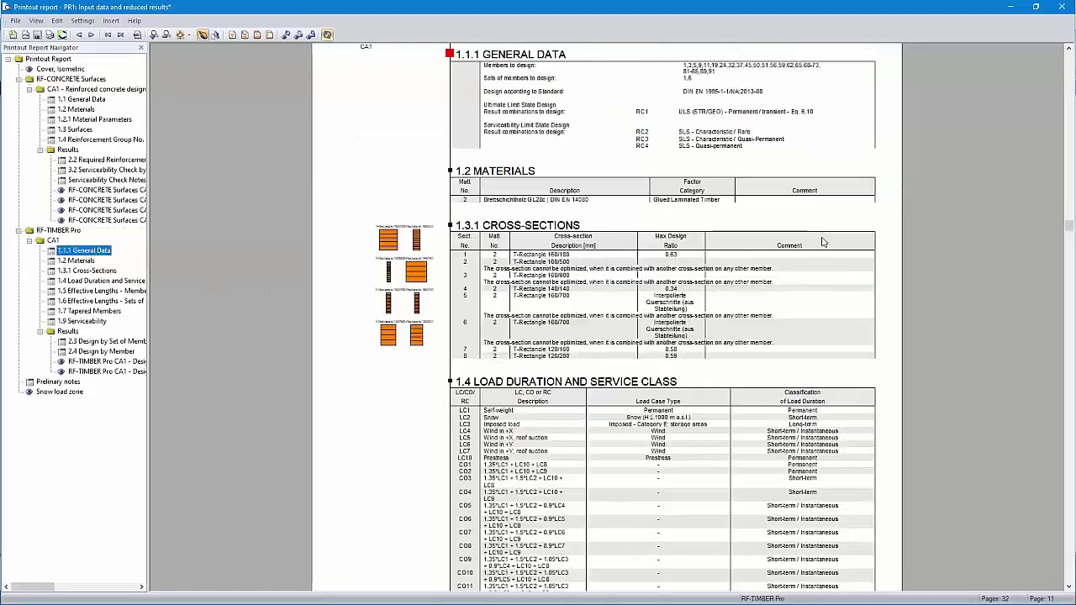
scroll(715, 271, up, 1)
scroll(715, 270, up, 1)
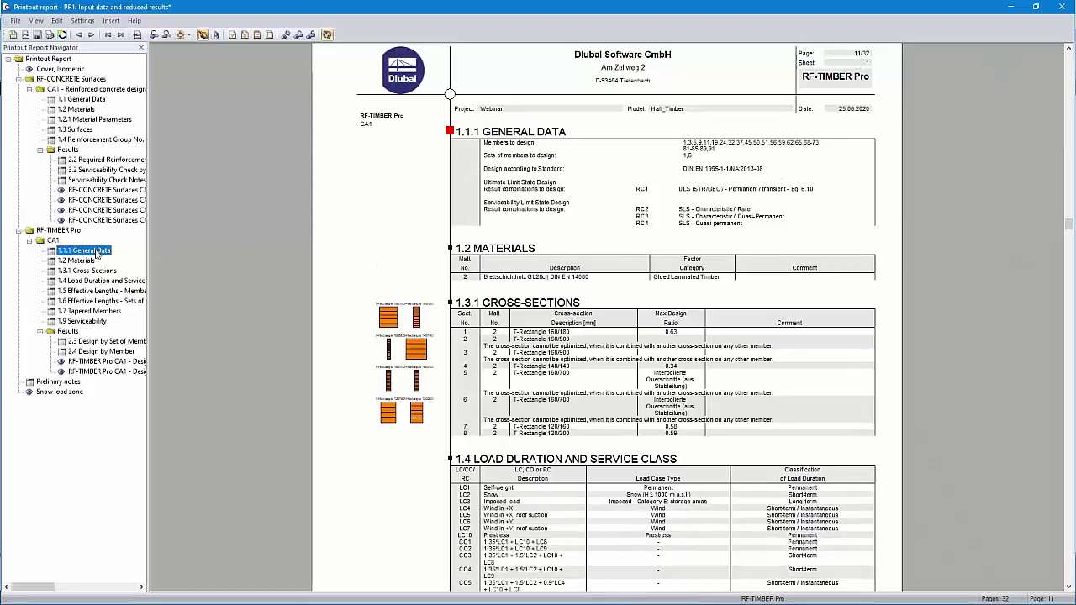
right_click(98, 254)
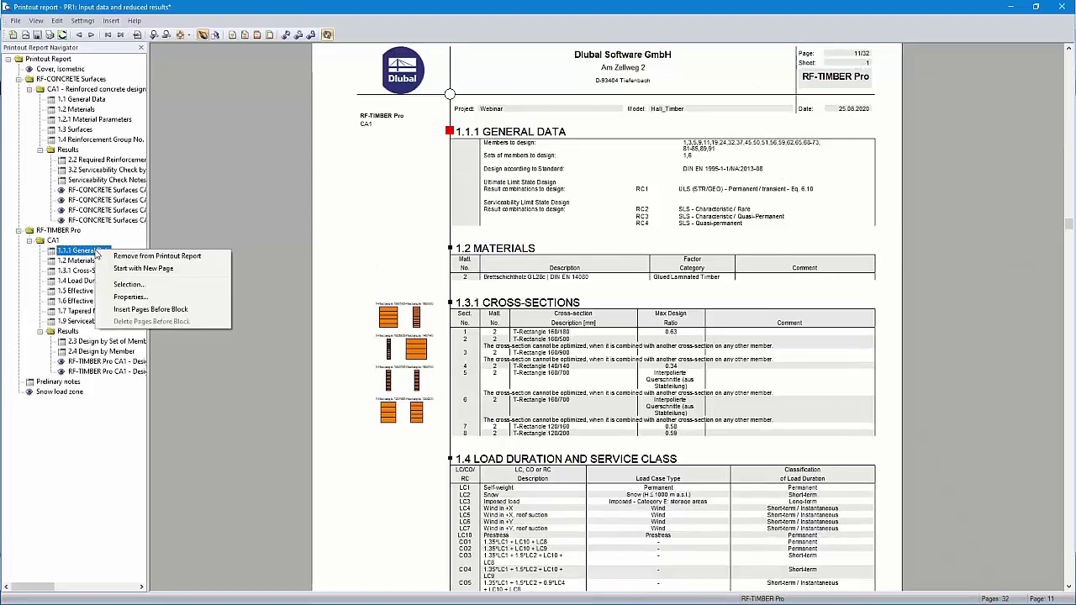
click(152, 310)
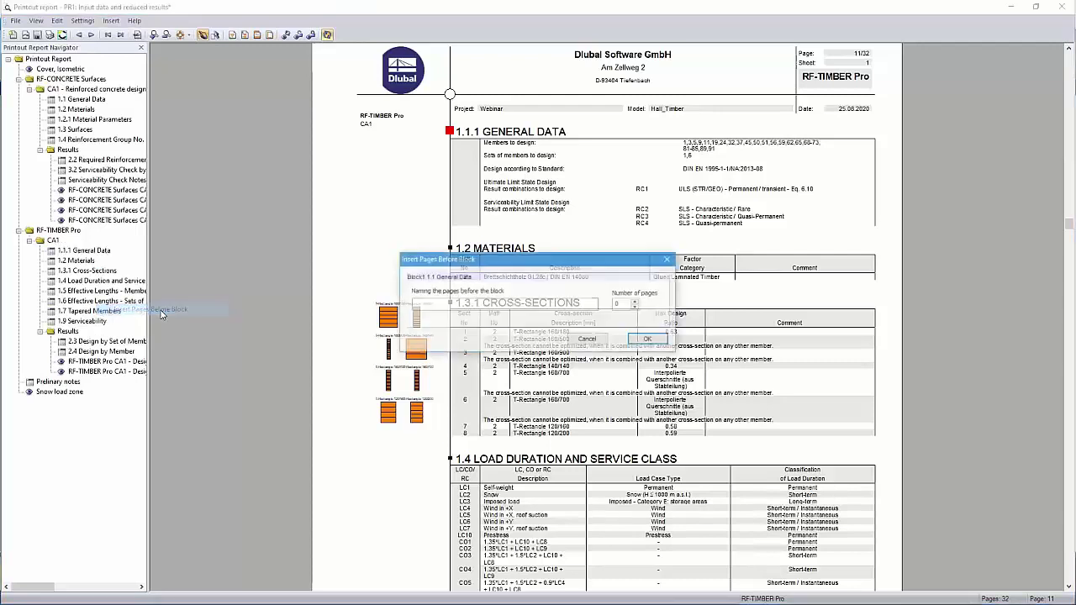
click(428, 306)
text(test)
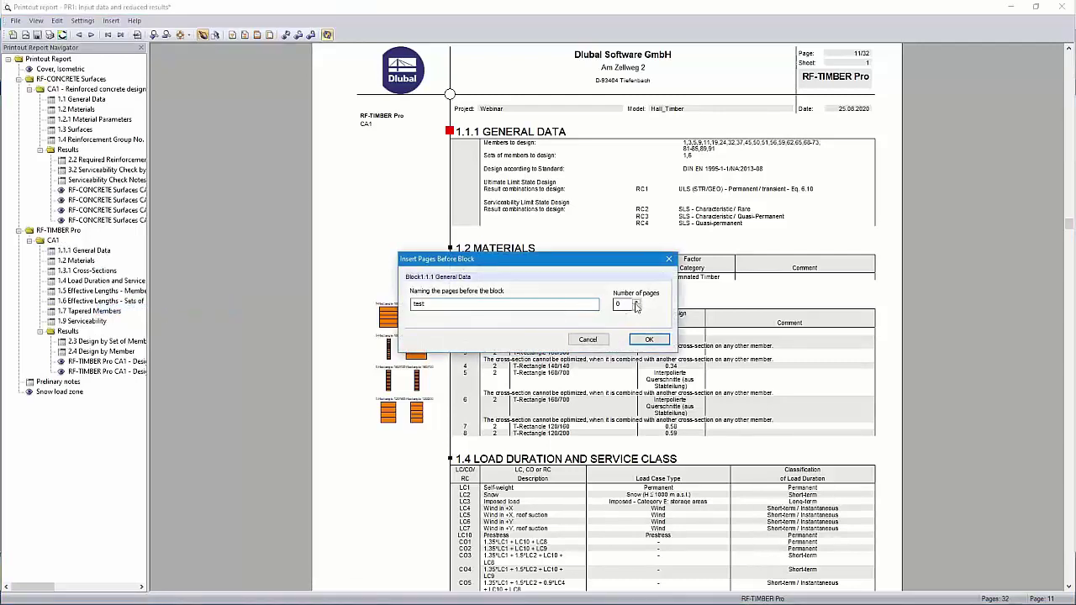
drag(625, 305, 613, 312)
text(5)
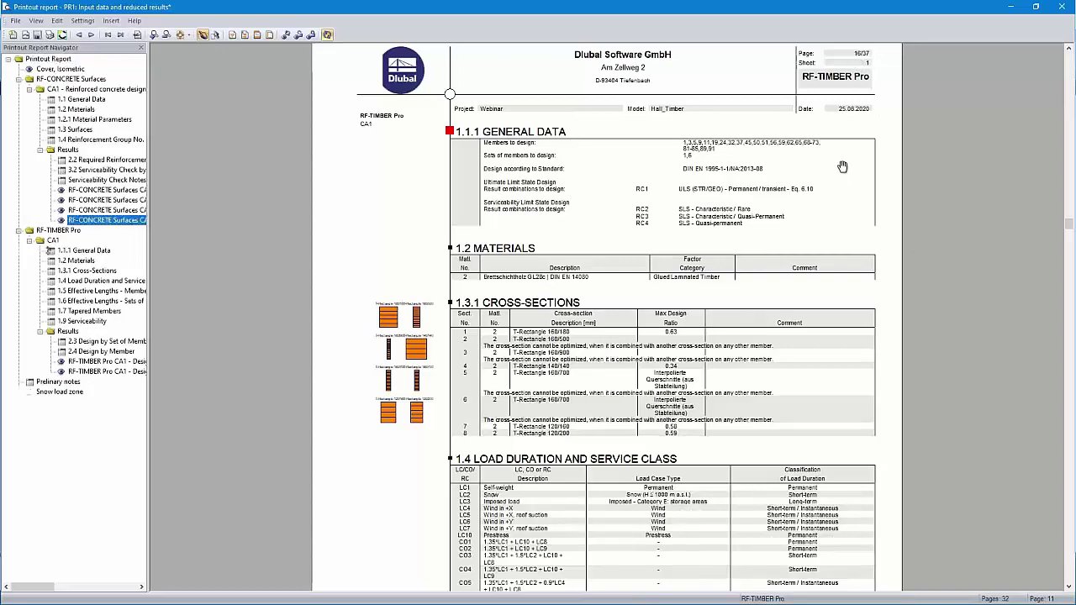
Check the page numbering around the start of the RF-TIMBER Pro chapter and delete the pages inserted before its 1.1.1 General Data block.
scroll(839, 168, up, 1)
scroll(856, 148, up, 10)
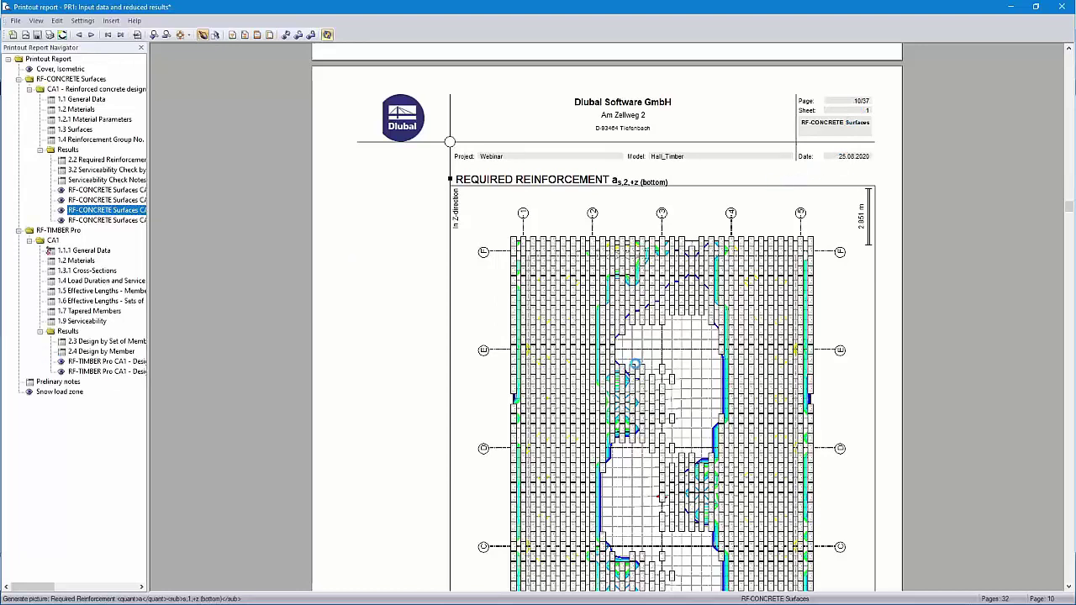
scroll(634, 365, down, 5)
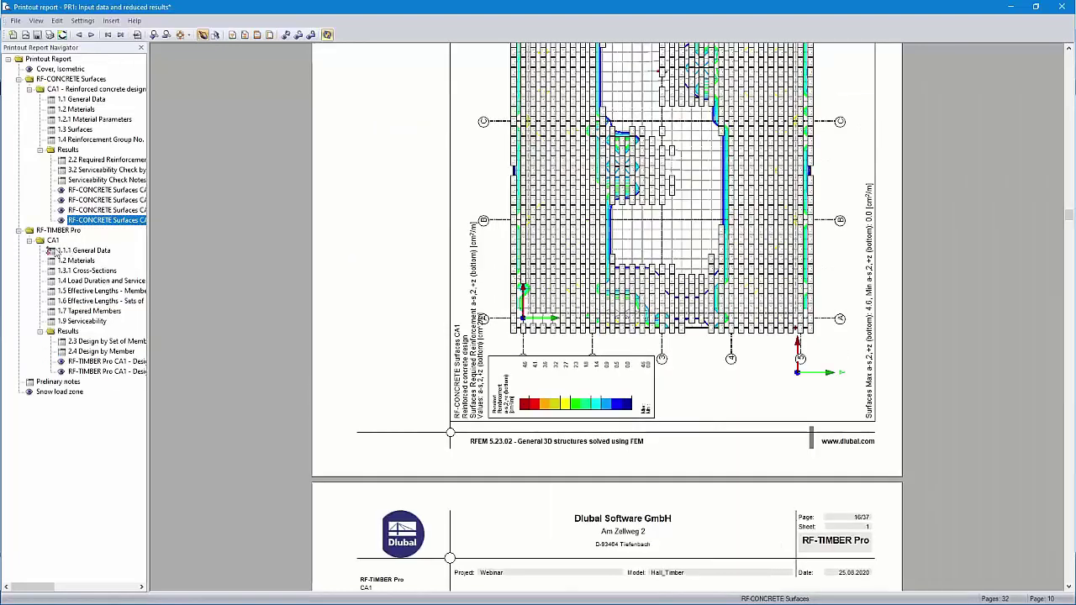
right_click(76, 250)
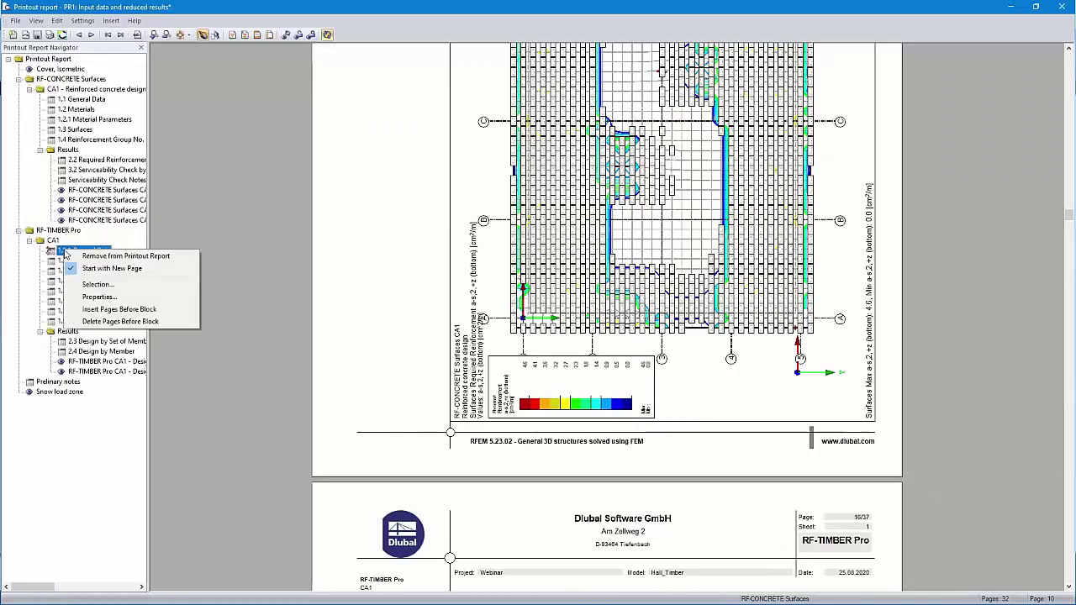
click(108, 322)
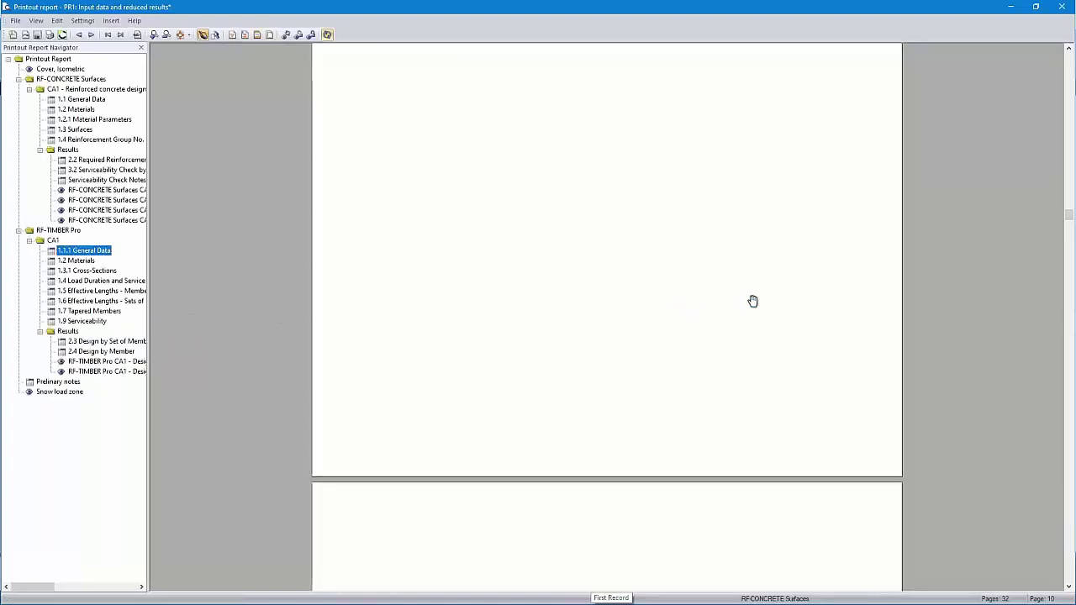
scroll(762, 289, down, 5)
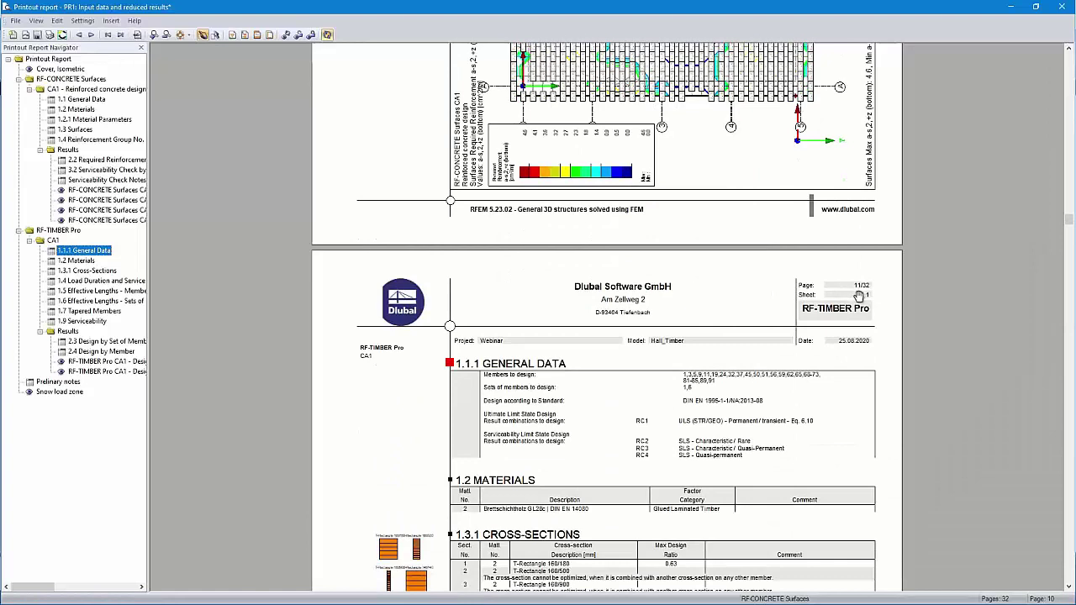
In the printout report selection, include the table of contents, the RFEM data and the model base data.
click(233, 36)
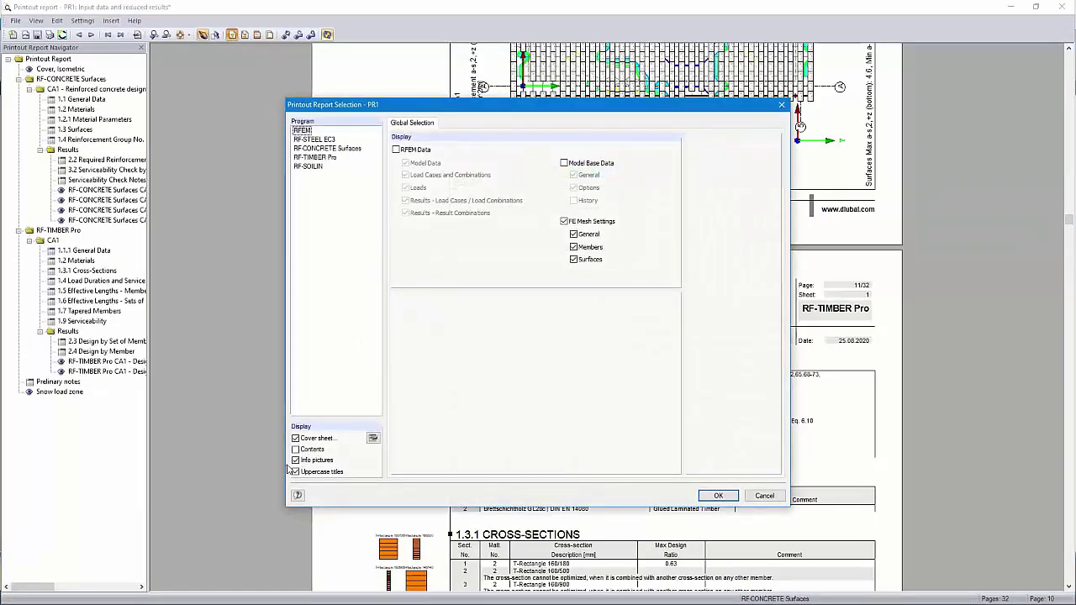
click(295, 449)
click(313, 140)
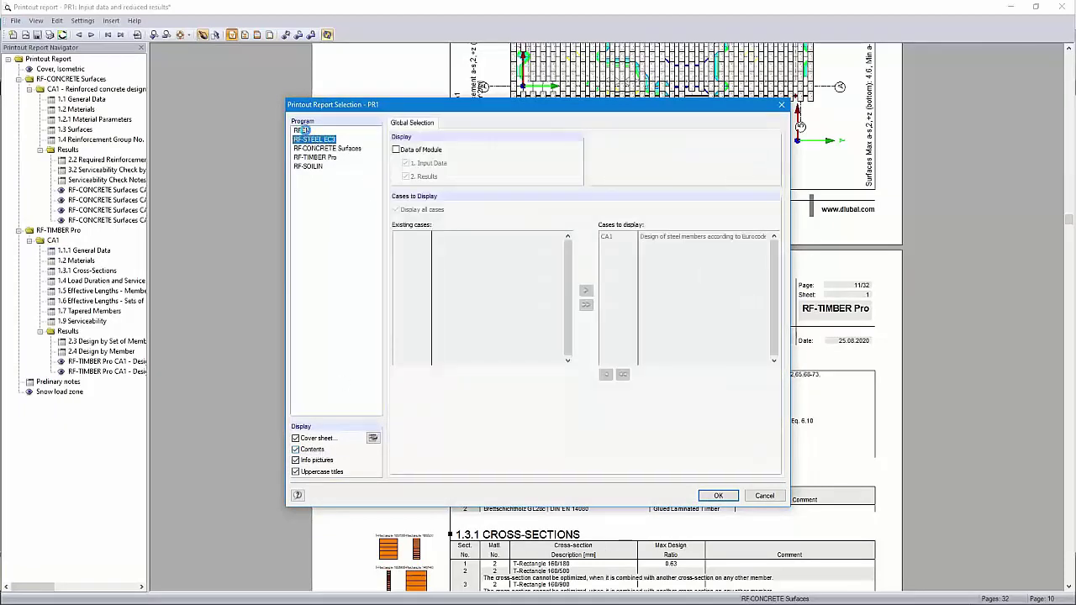
click(302, 131)
click(396, 149)
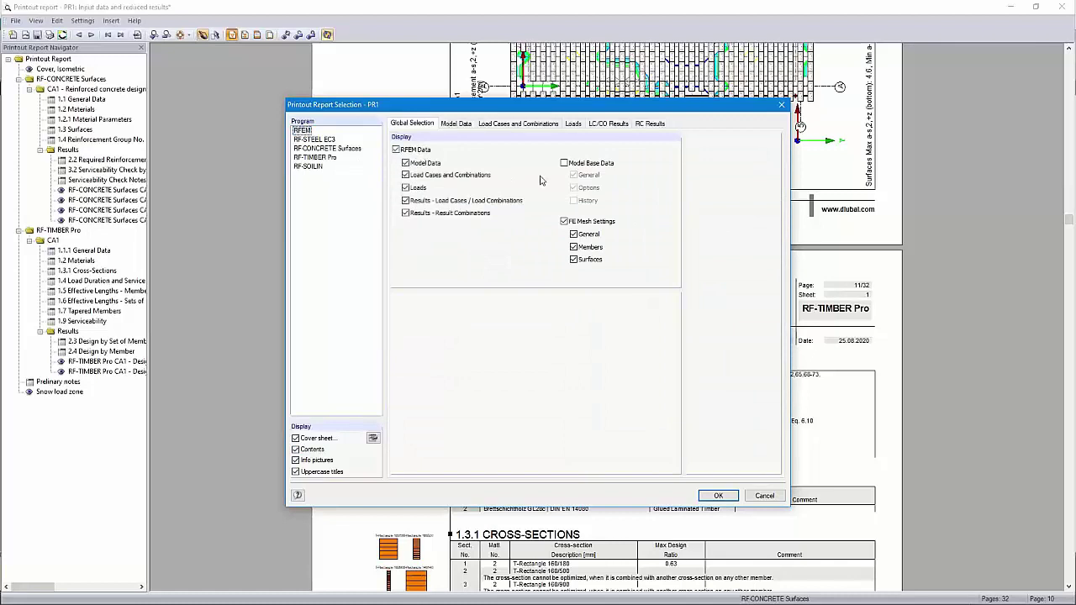
click(564, 163)
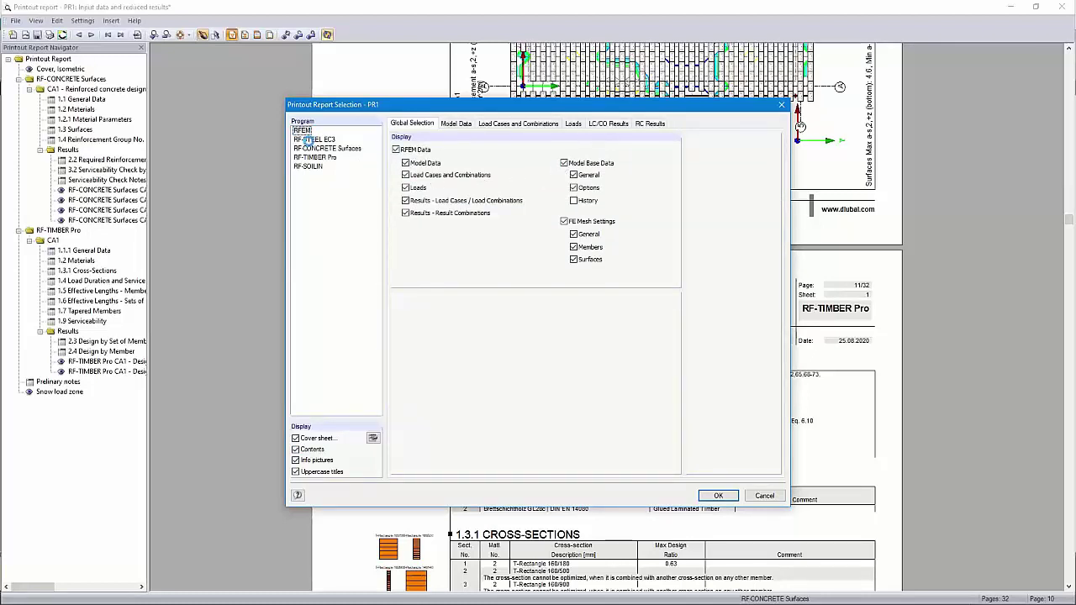
Include the module data of RF-STEEL EC3 and RF-SOILIN in the printout report selection.
click(312, 139)
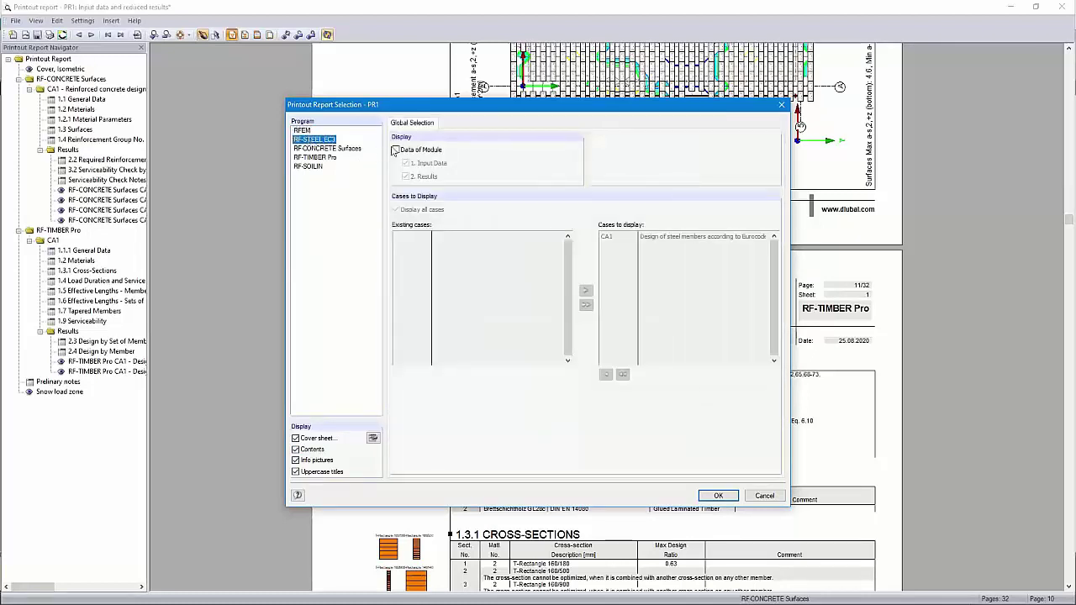
click(395, 149)
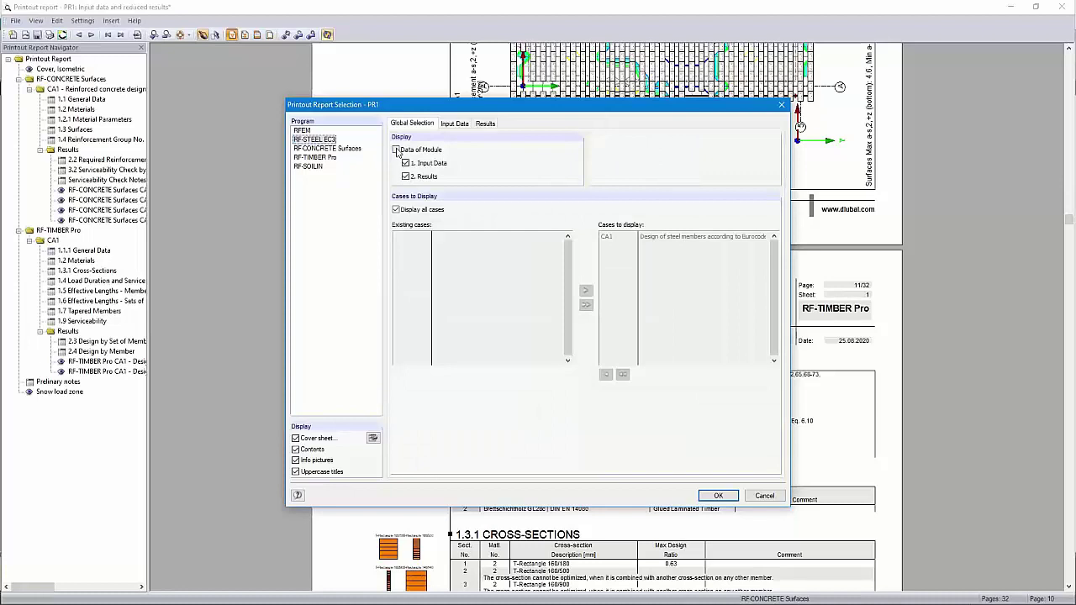
click(328, 149)
click(320, 158)
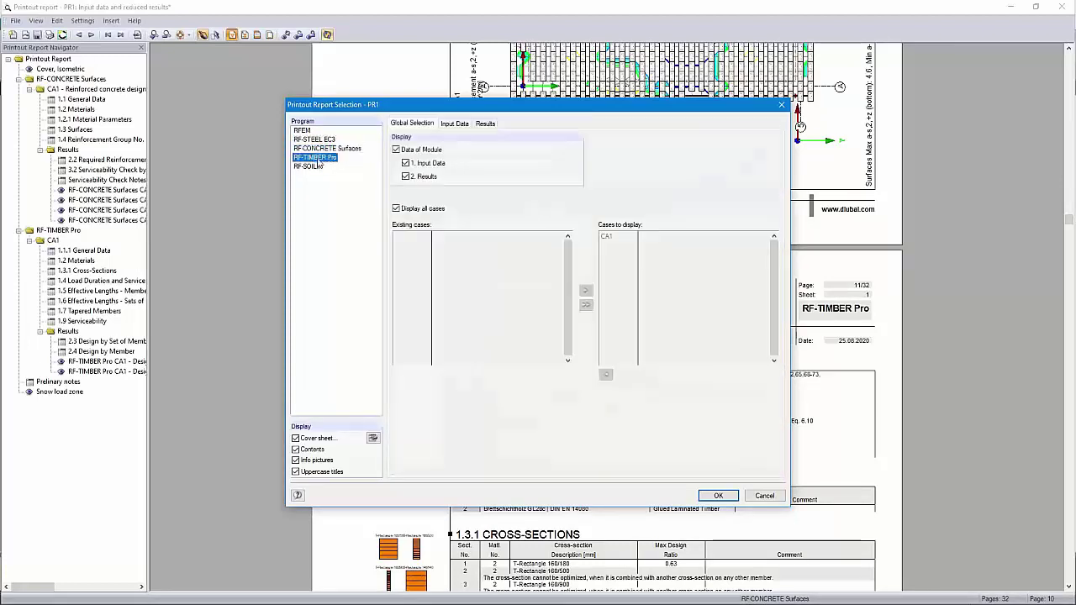
click(317, 167)
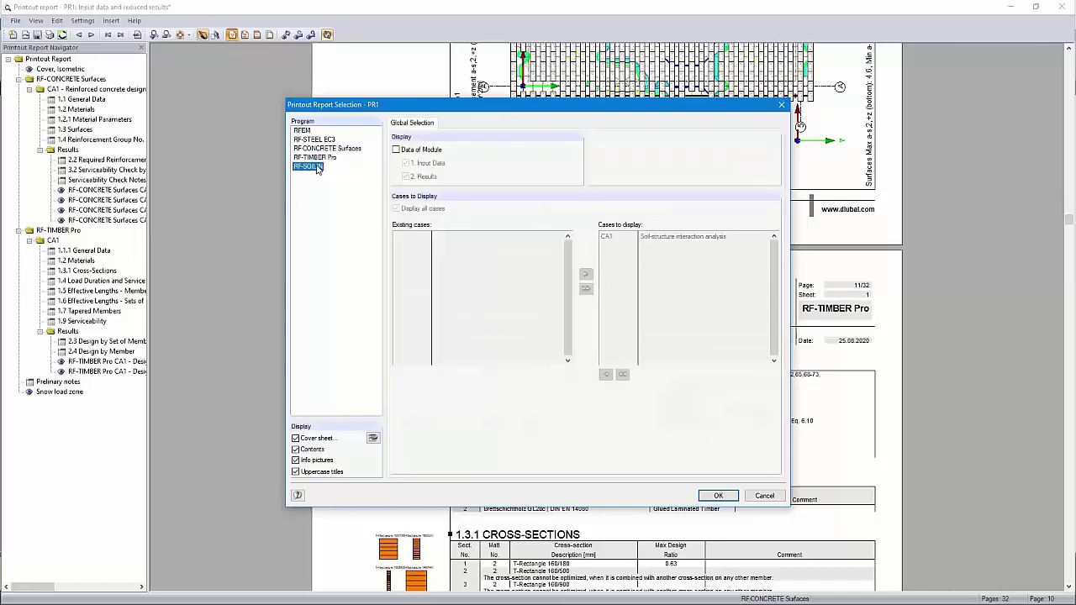
click(396, 150)
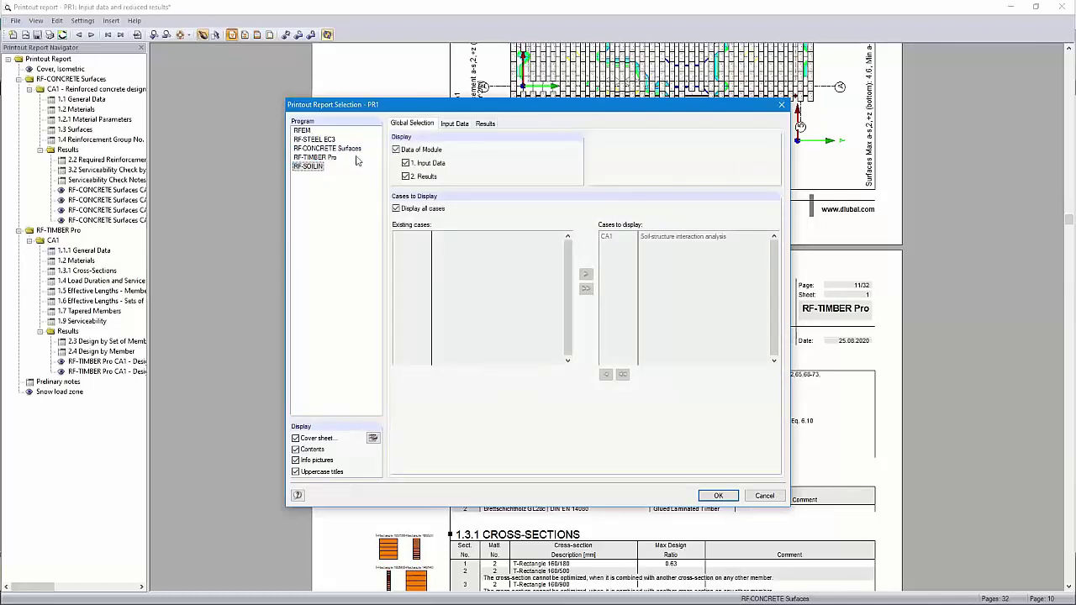
Exclude RFEM's load case/load combination results, and replace partition values with extreme values of cross-sections in RC results table 4.12 Cross-Sections - Internal Forces.
click(302, 132)
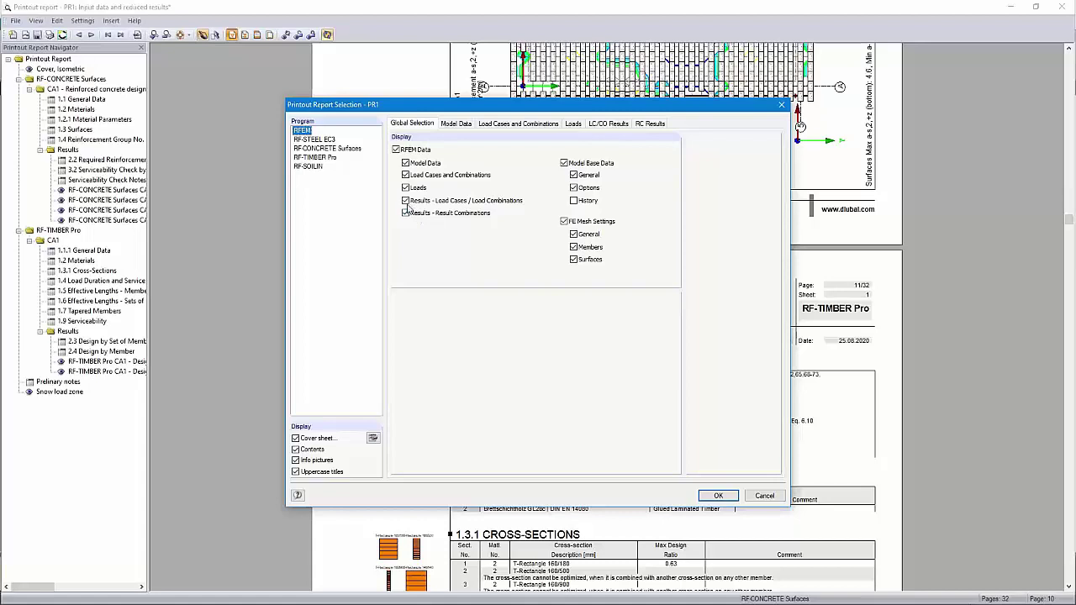
click(405, 201)
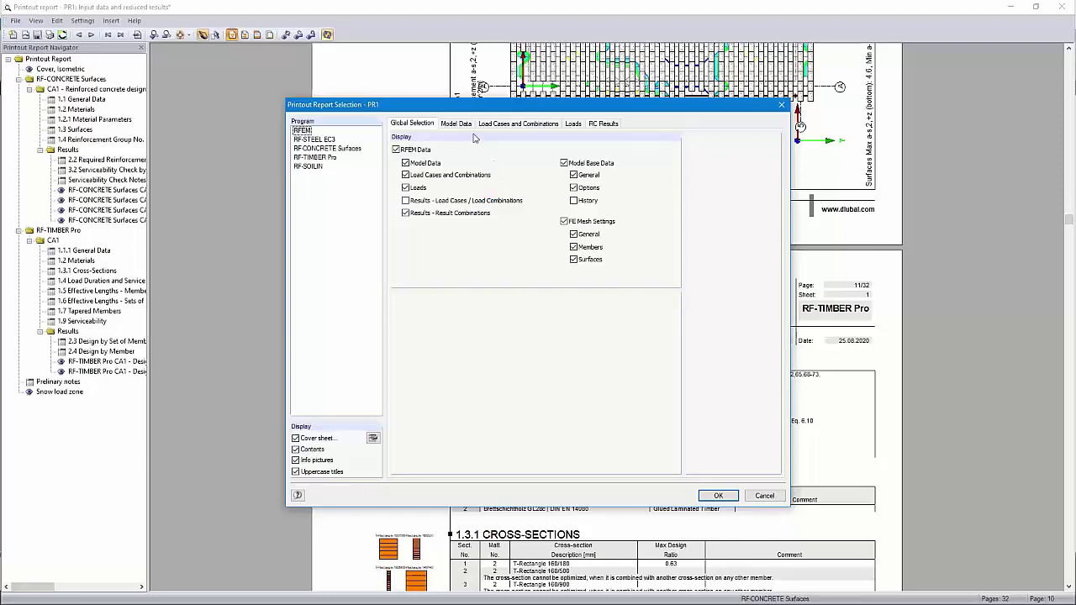
click(602, 125)
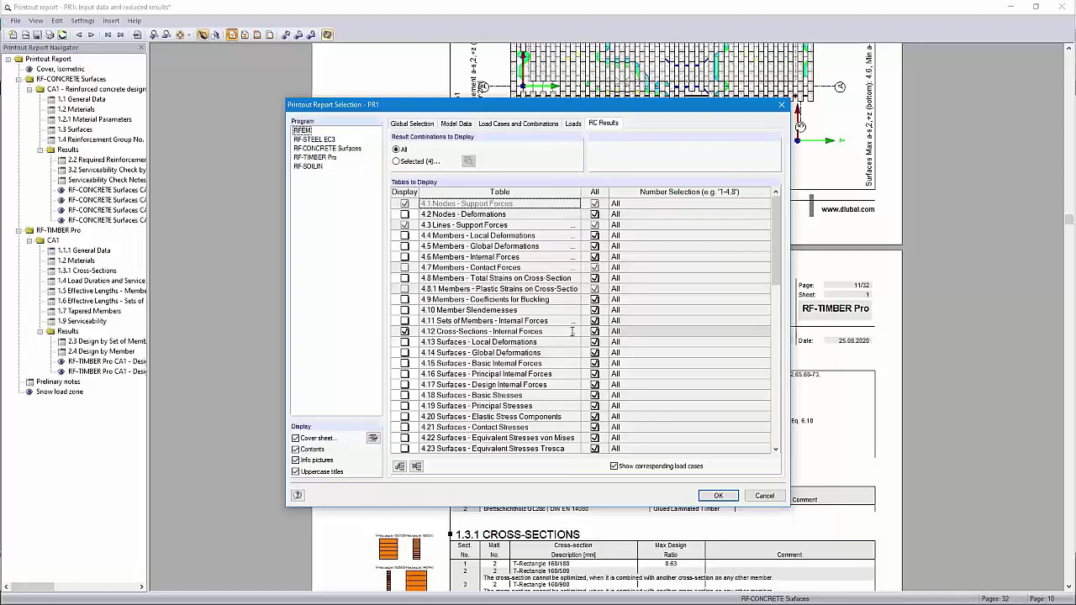
click(576, 333)
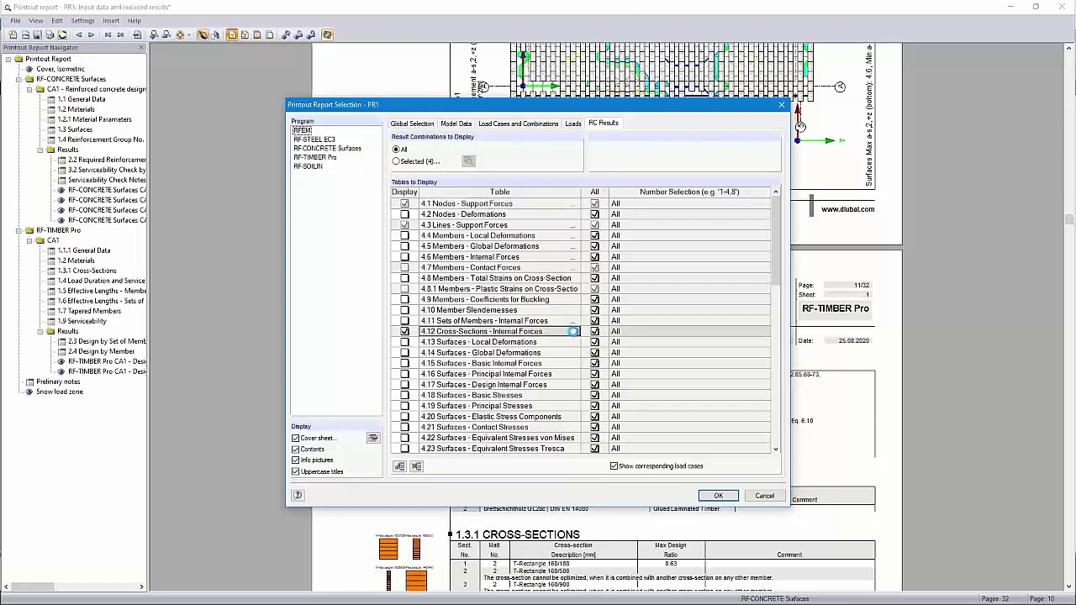
click(574, 332)
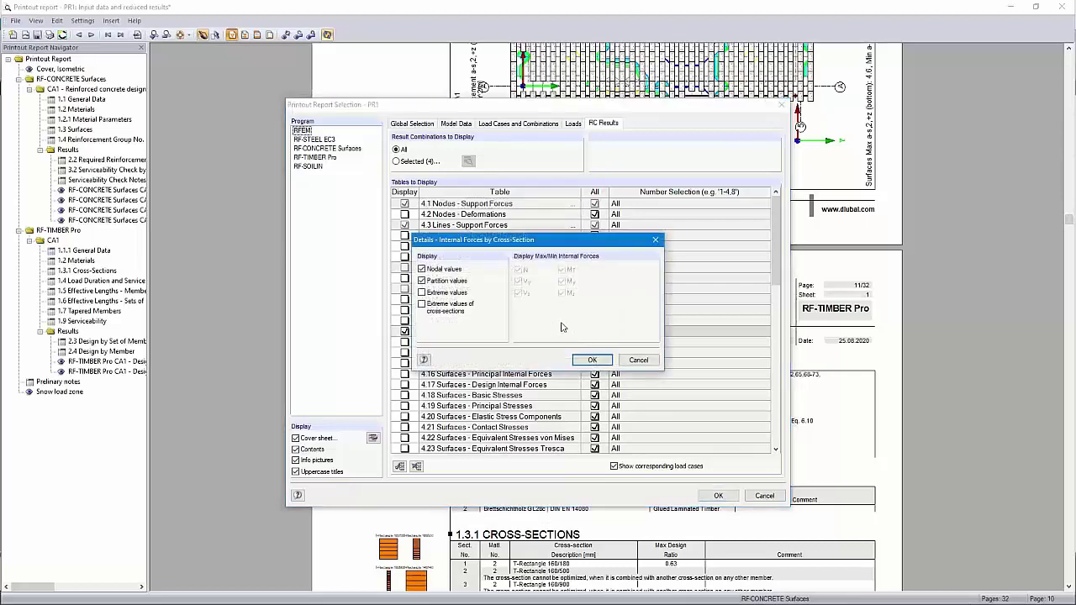
click(423, 282)
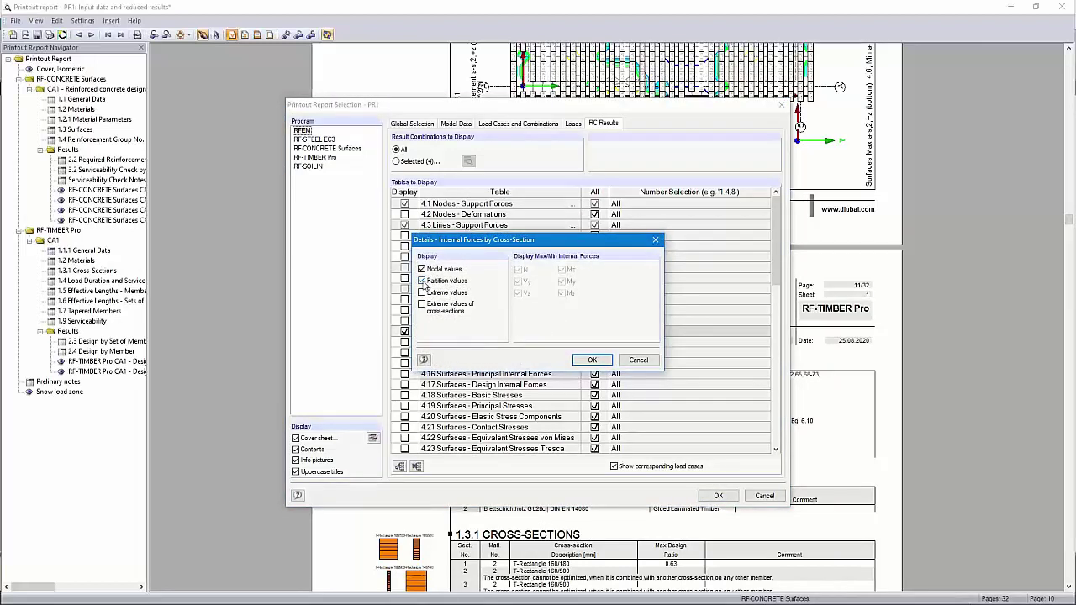
click(424, 306)
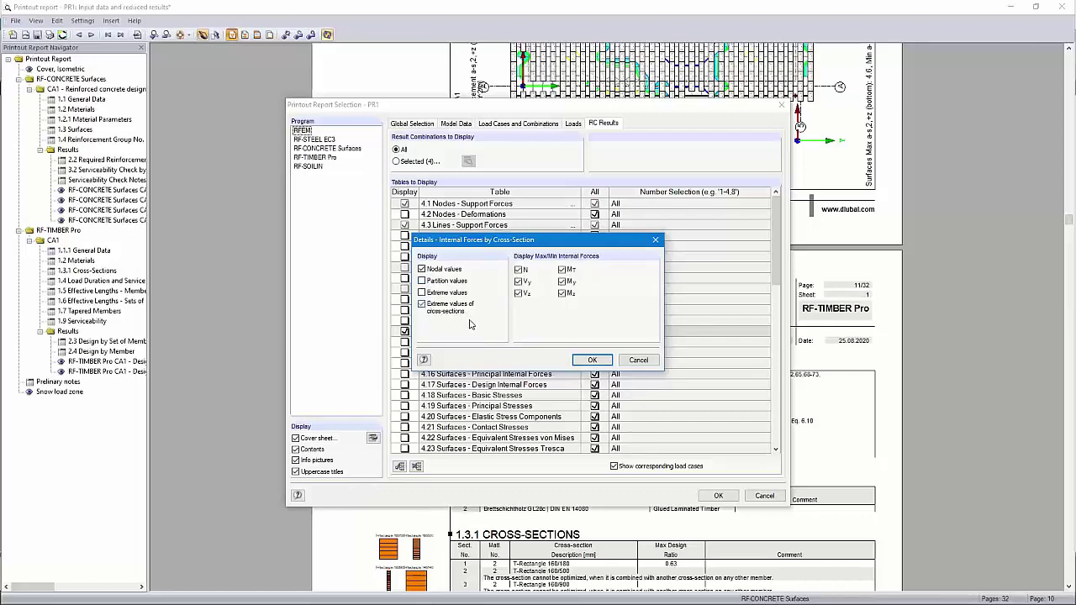
click(591, 361)
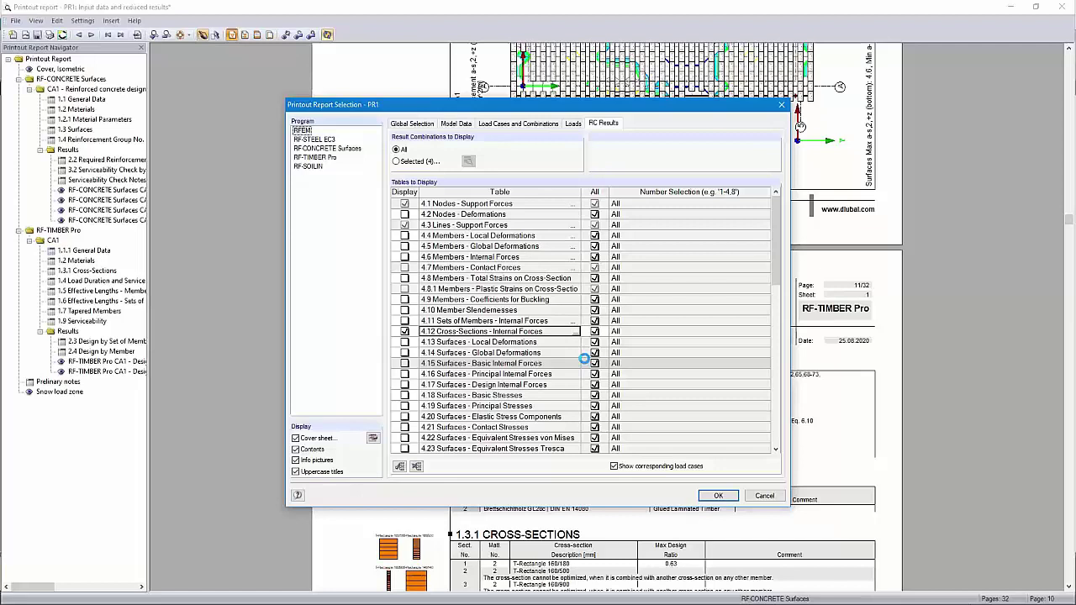
Apply the printout report selection and collapse the RF-STEEL EC3, RF-CONCRETE Surfaces, RF-TIMBER Pro and RF-SOILIN chapters in the navigator.
click(714, 495)
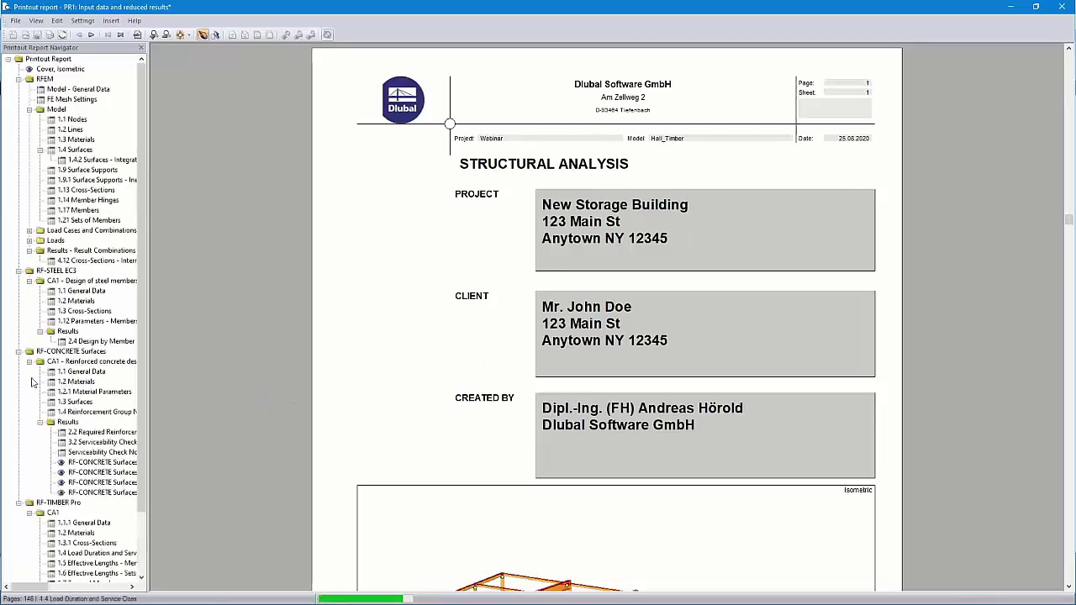
click(18, 281)
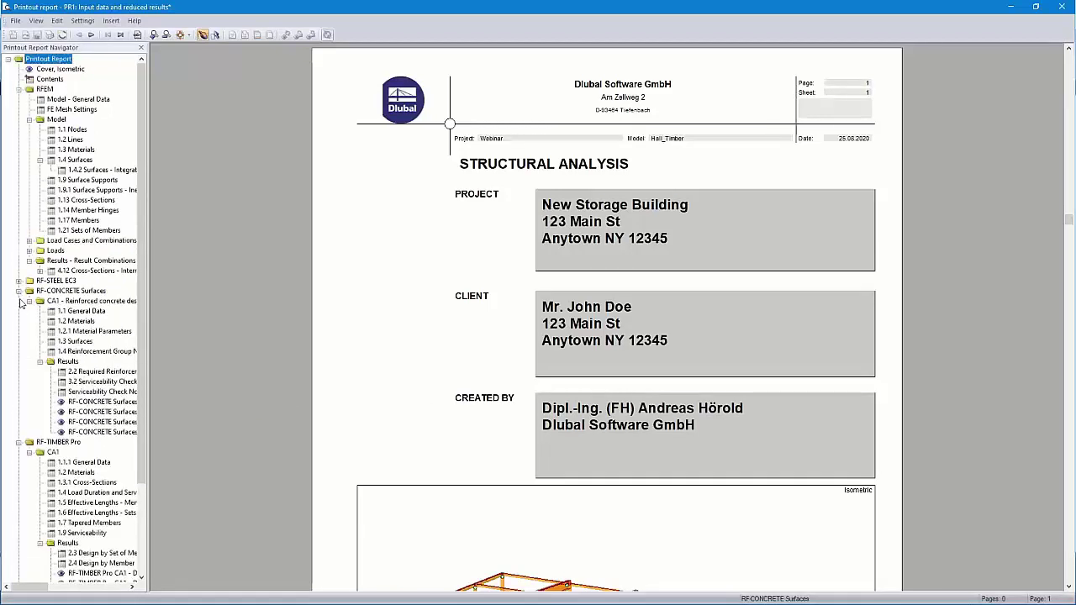
click(18, 291)
click(19, 301)
click(18, 311)
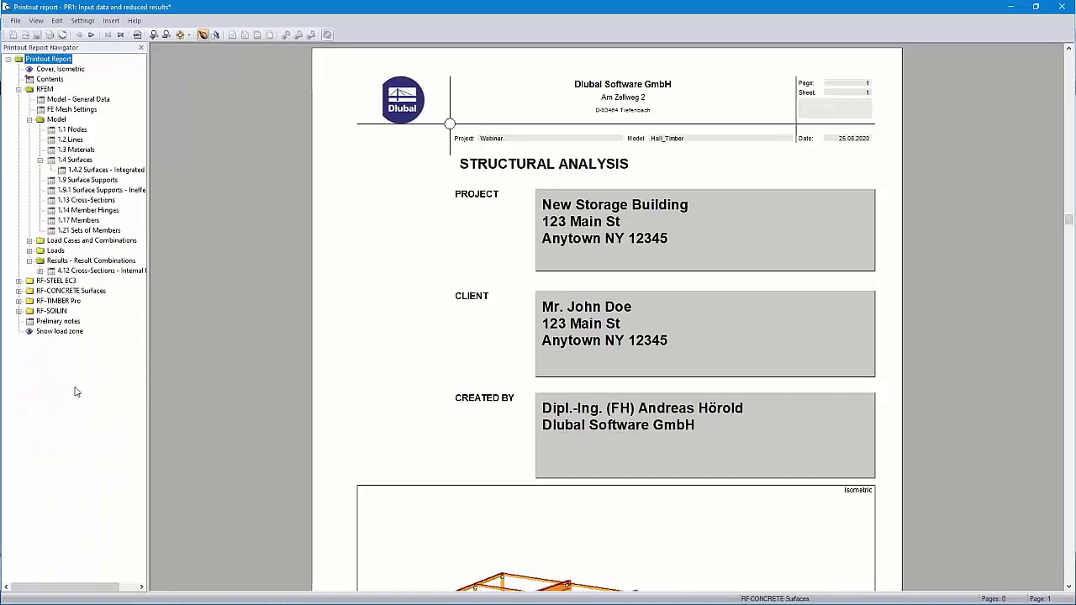
Move the Prelinary notes chapter from the end of the report to directly after Contents.
click(56, 325)
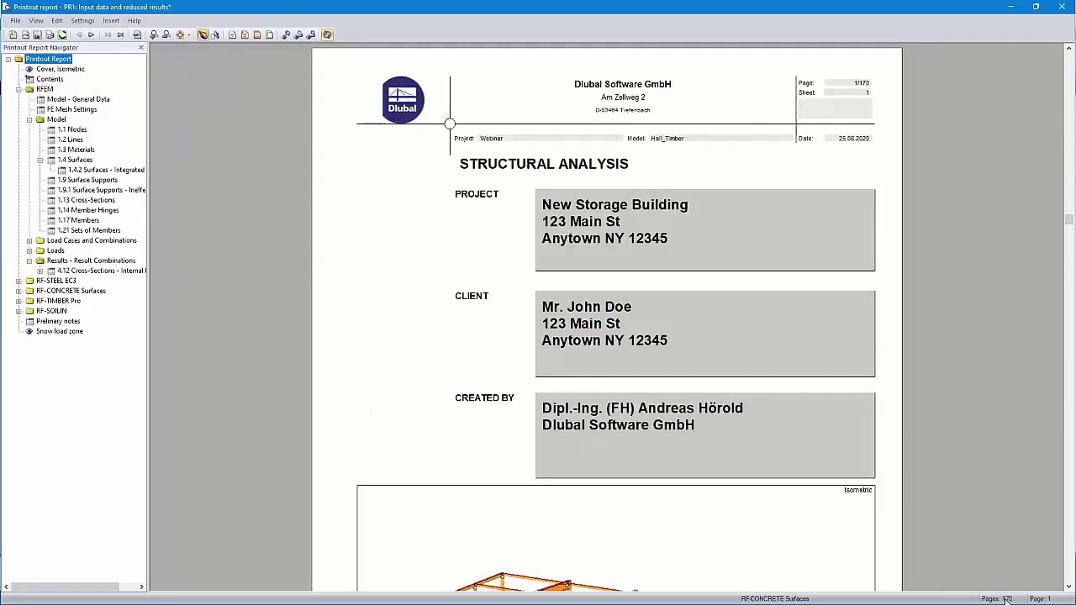
click(56, 323)
drag(57, 326, 51, 83)
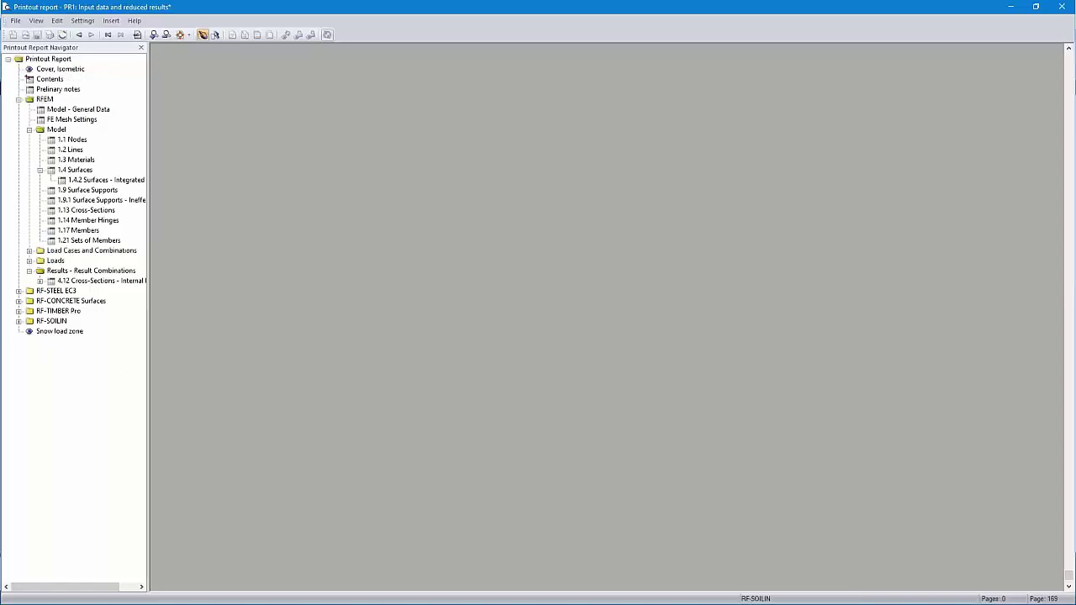
Expand the Loads chapter and move the Snow load zone graphic into LC2 - Snow, after 3.15 Generated Loads.
click(28, 261)
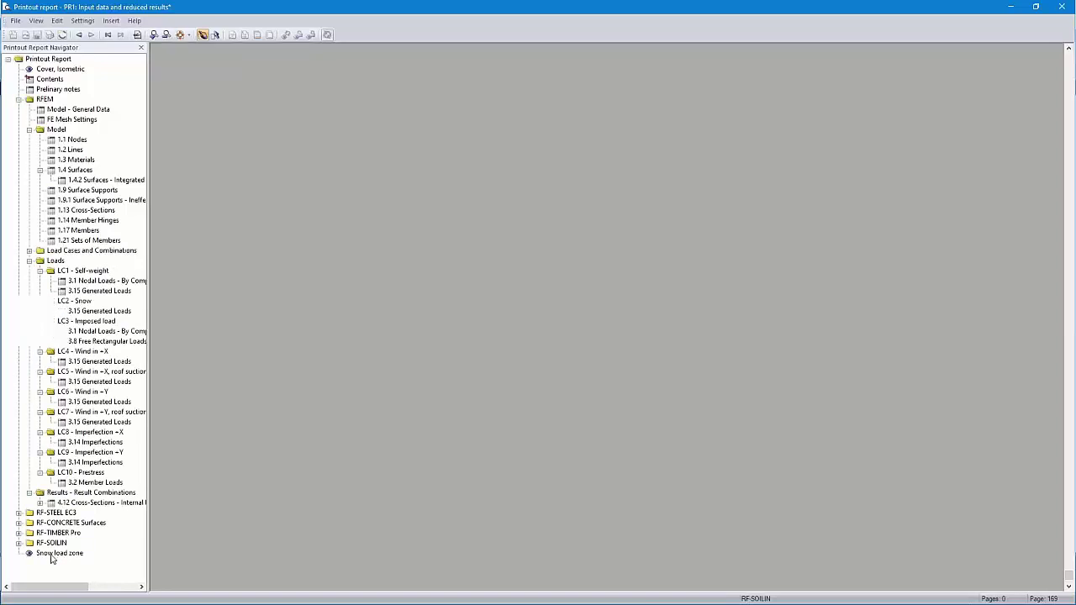
click(51, 556)
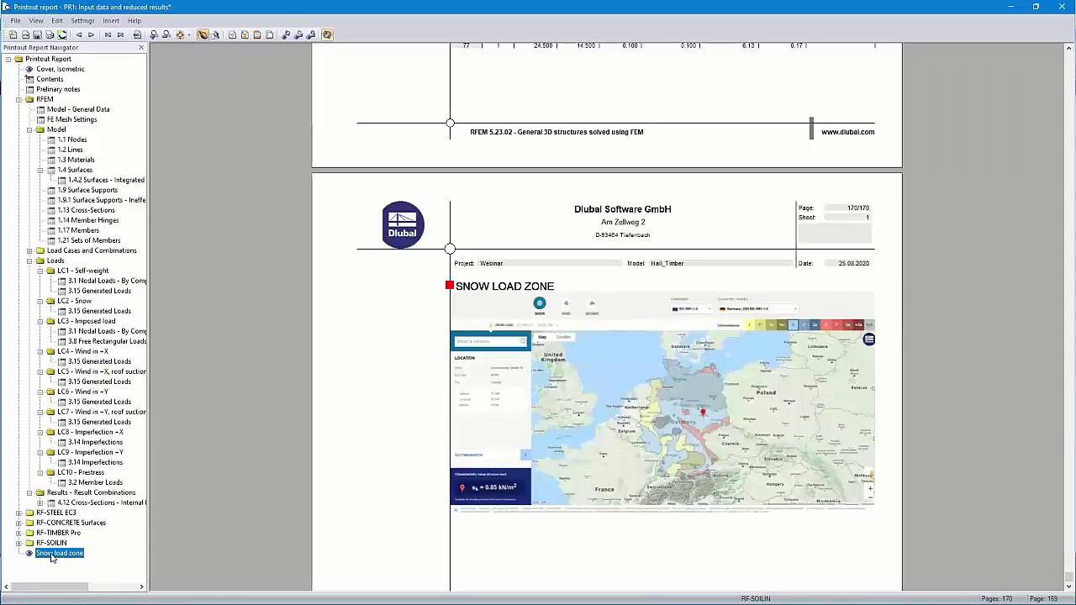
drag(51, 560, 72, 318)
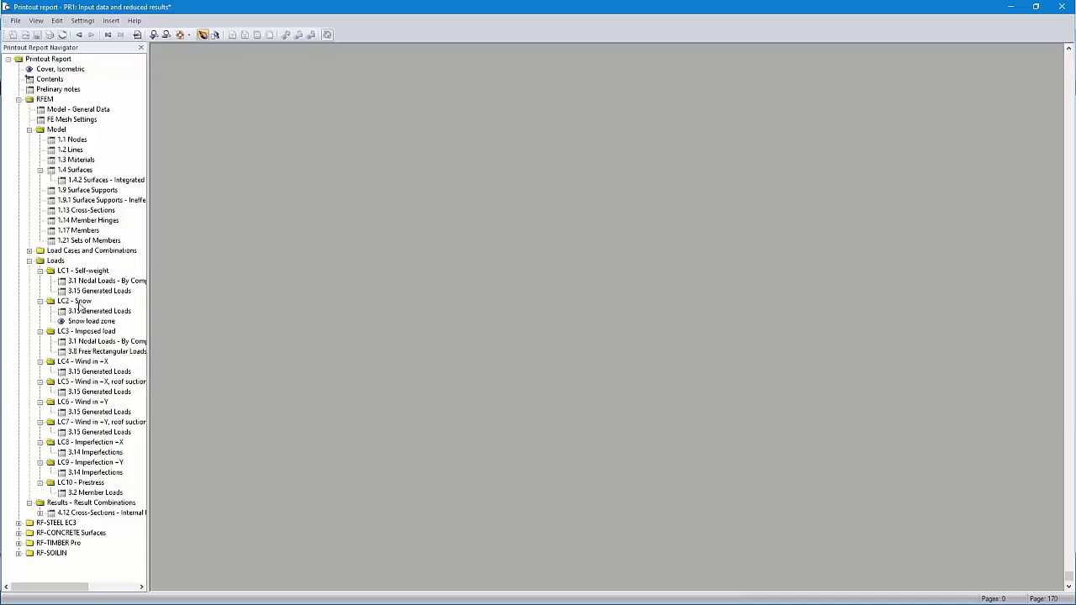
Review the cover, contents, Prelinary notes and model data pages, and check the snow load map's placement under LC2 - Snow.
click(57, 89)
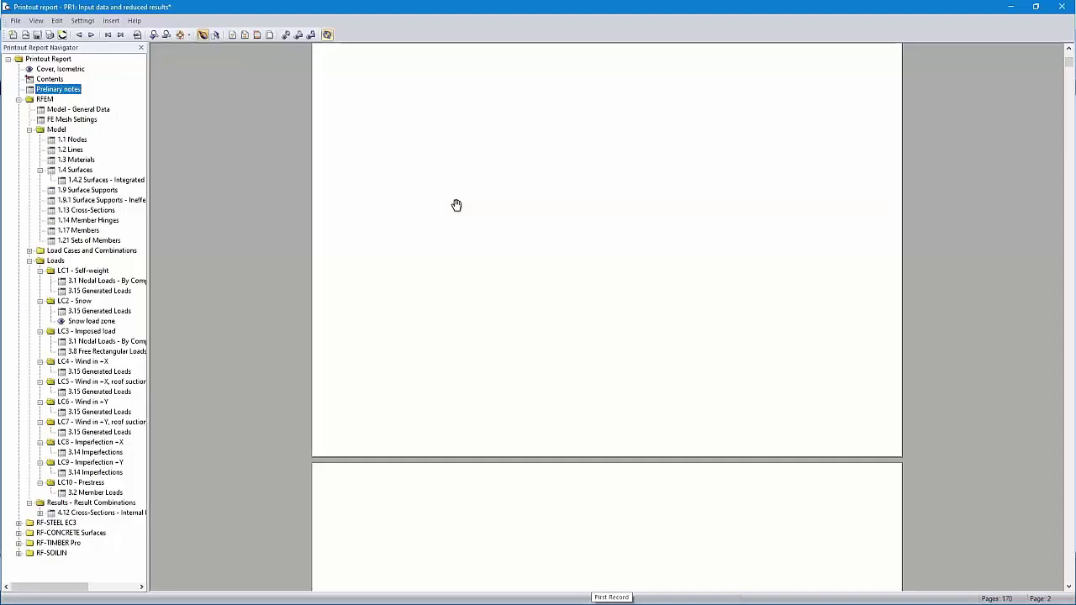
scroll(457, 205, up, 10)
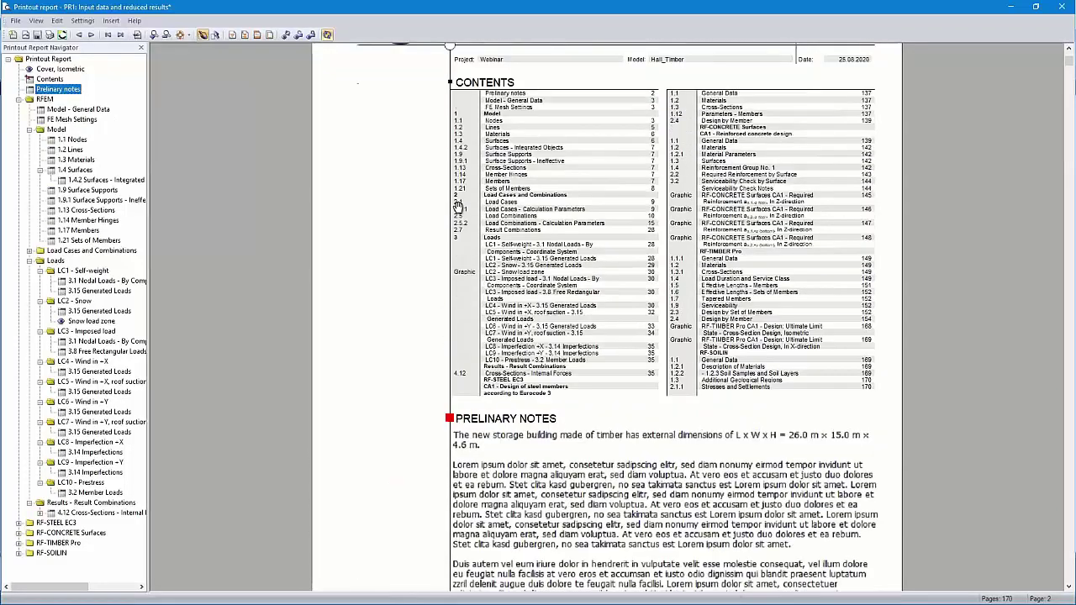
scroll(457, 205, up, 10)
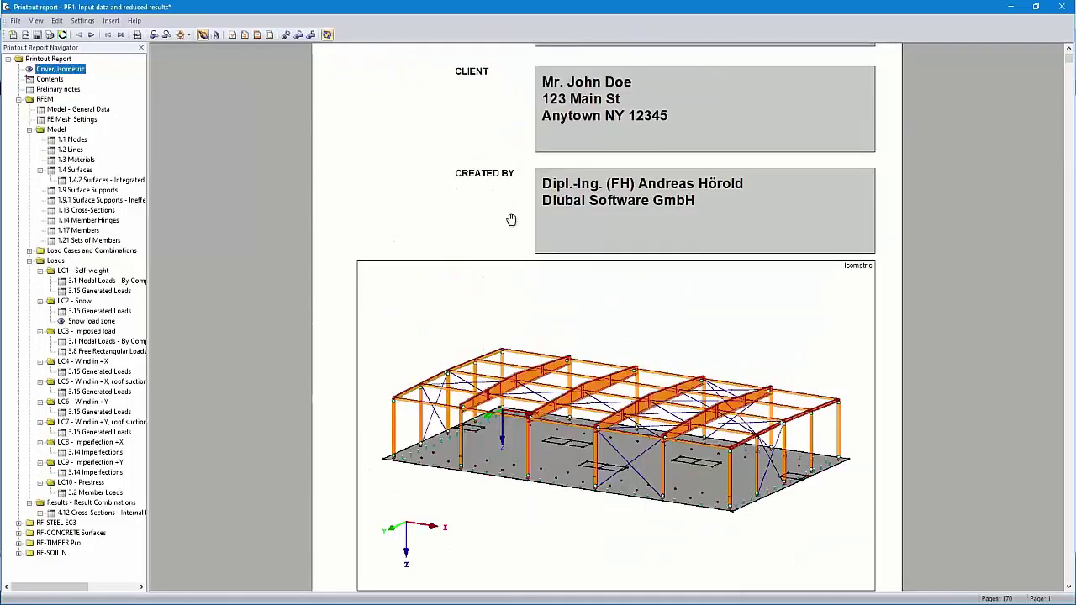
scroll(511, 219, down, 15)
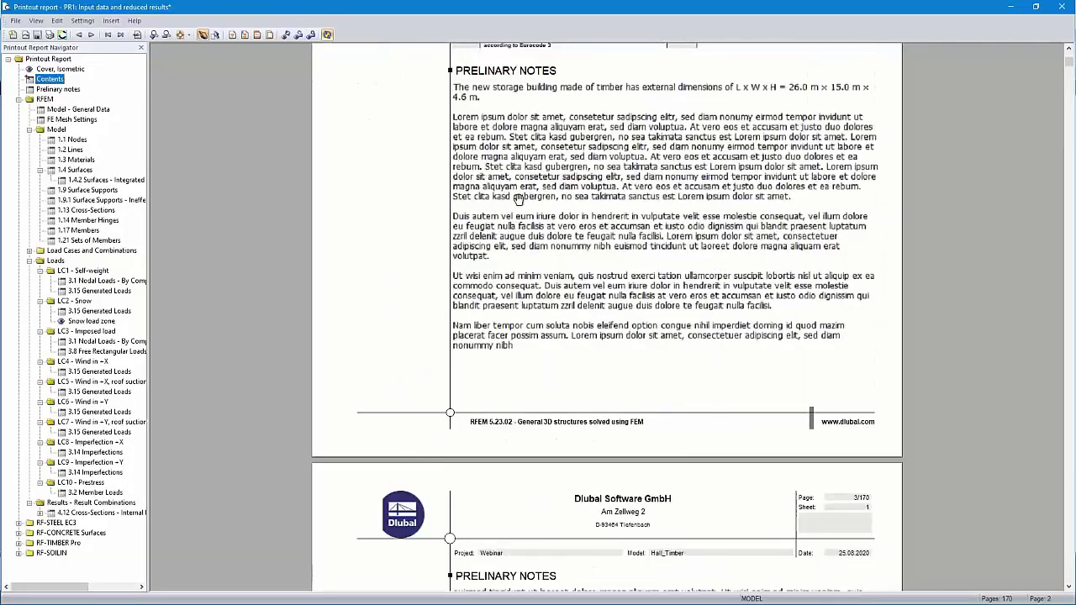
scroll(573, 135, down, 8)
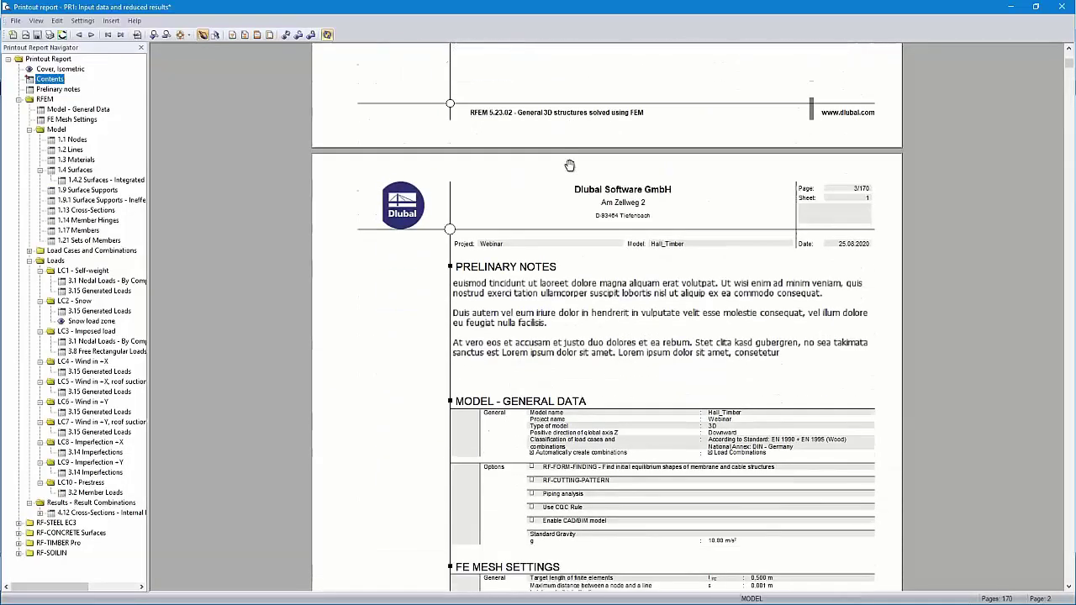
scroll(570, 165, down, 6)
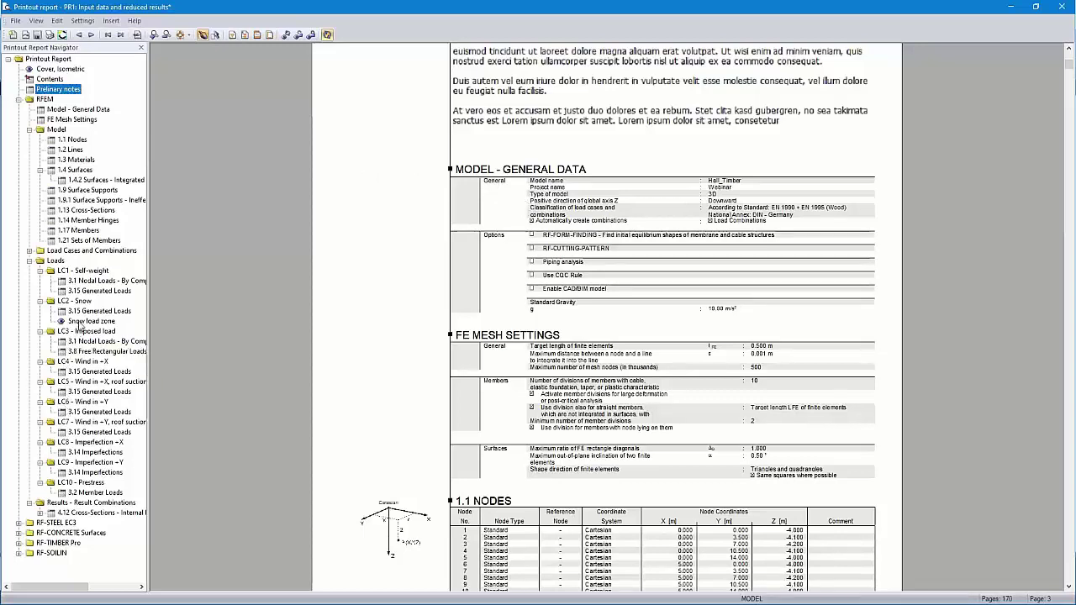
click(80, 303)
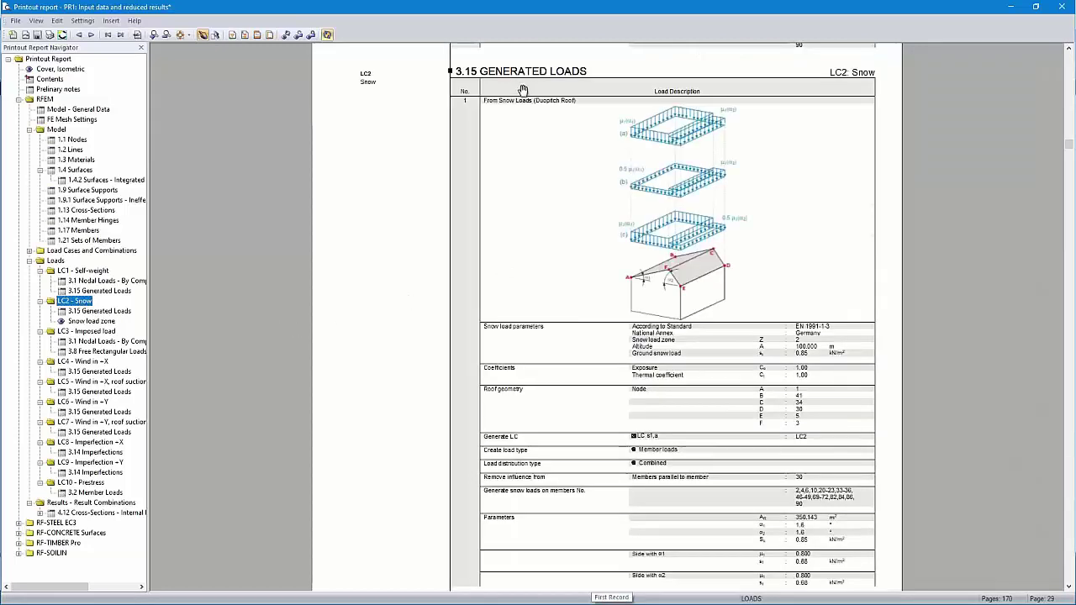
scroll(601, 221, down, 12)
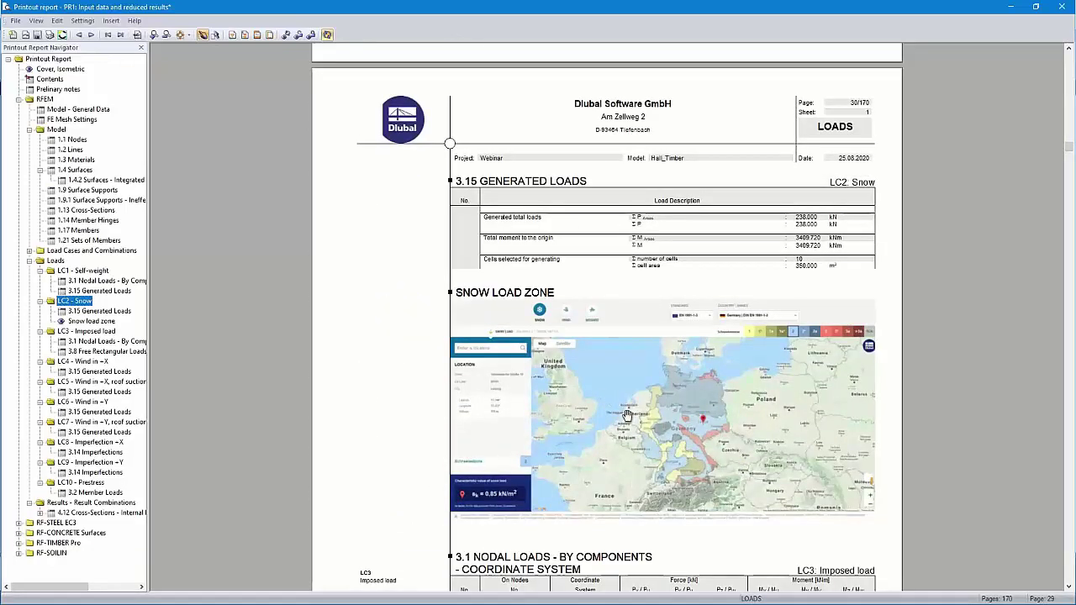
Switch the printout report language to French.
click(84, 22)
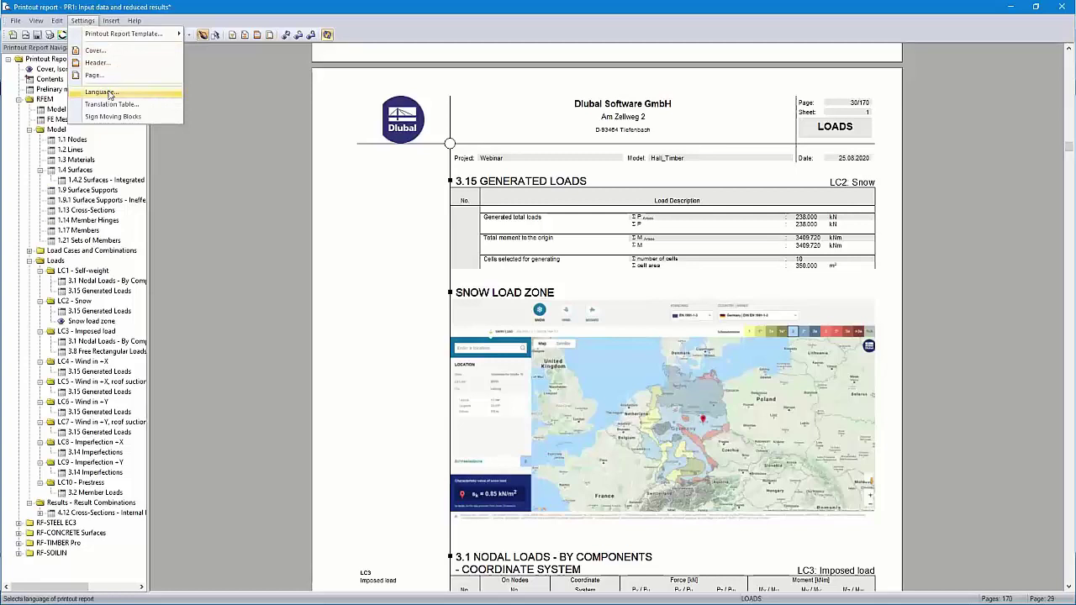
click(108, 92)
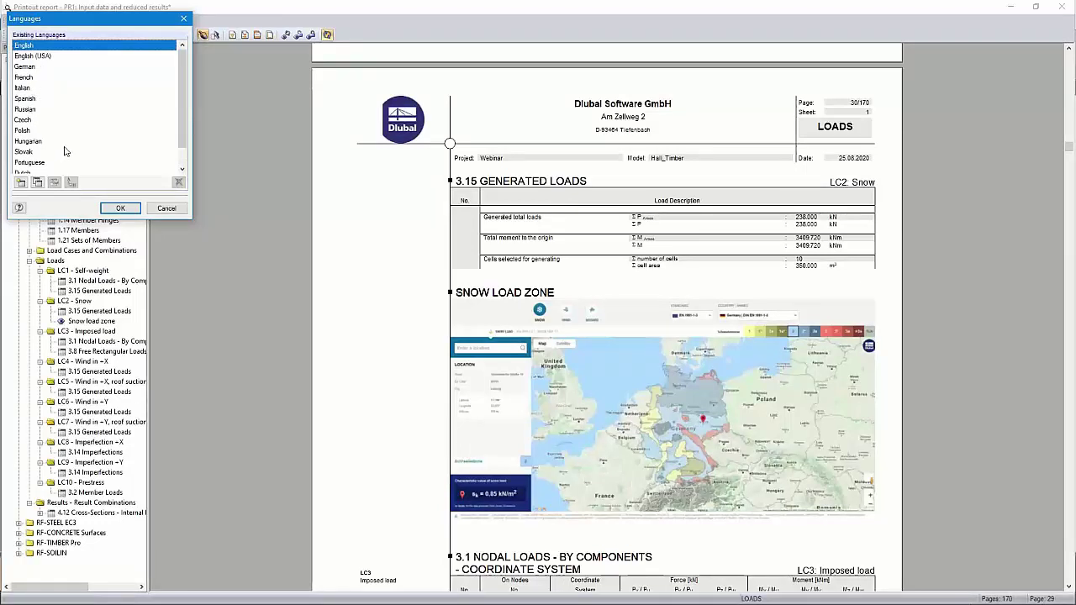
scroll(65, 152, down, 1)
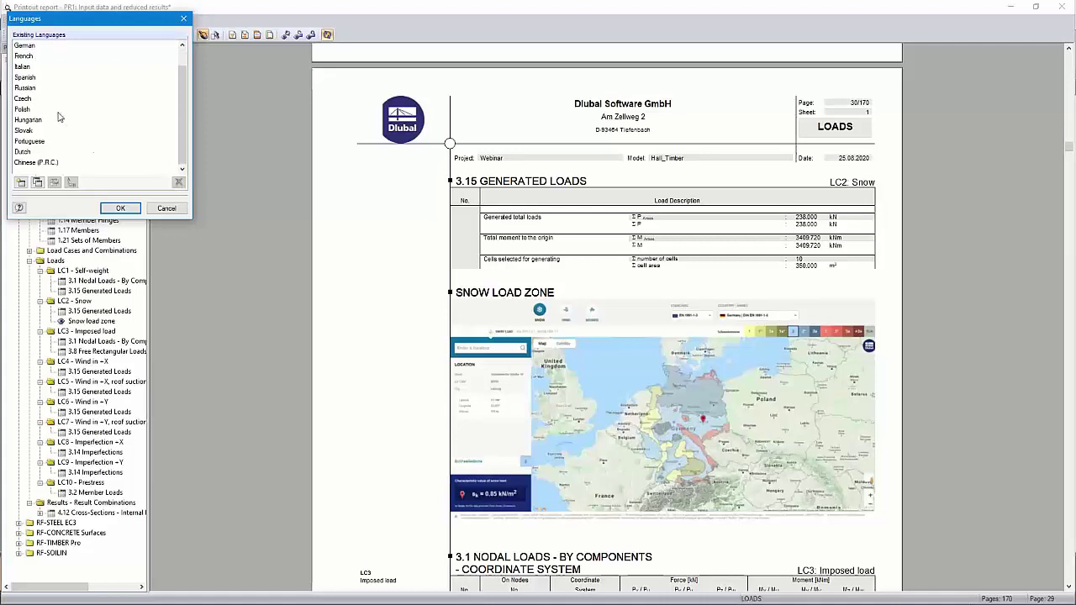
scroll(60, 119, up, 1)
click(25, 79)
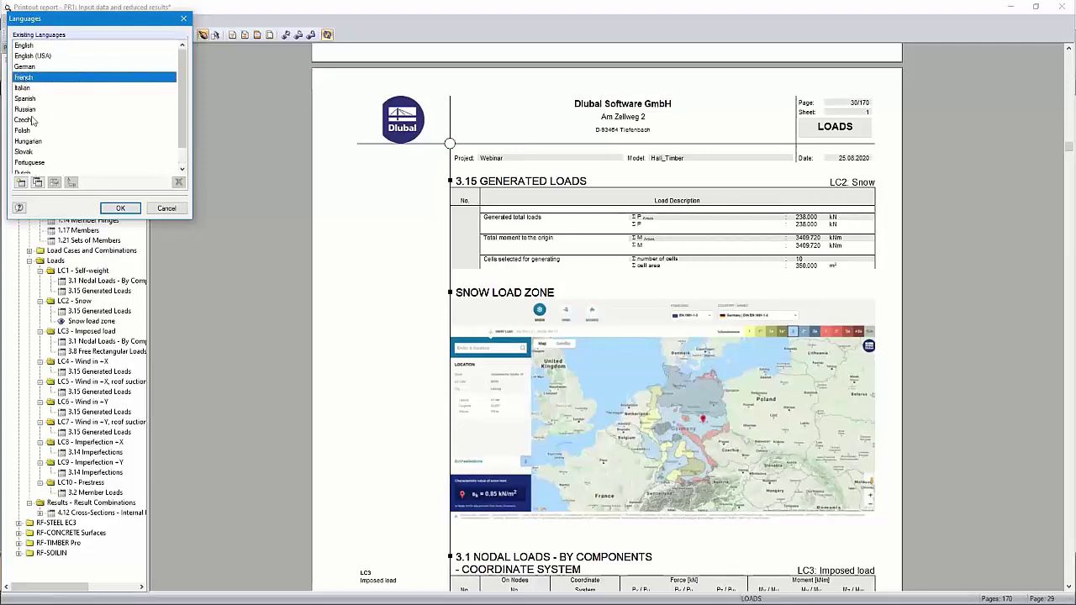
click(120, 208)
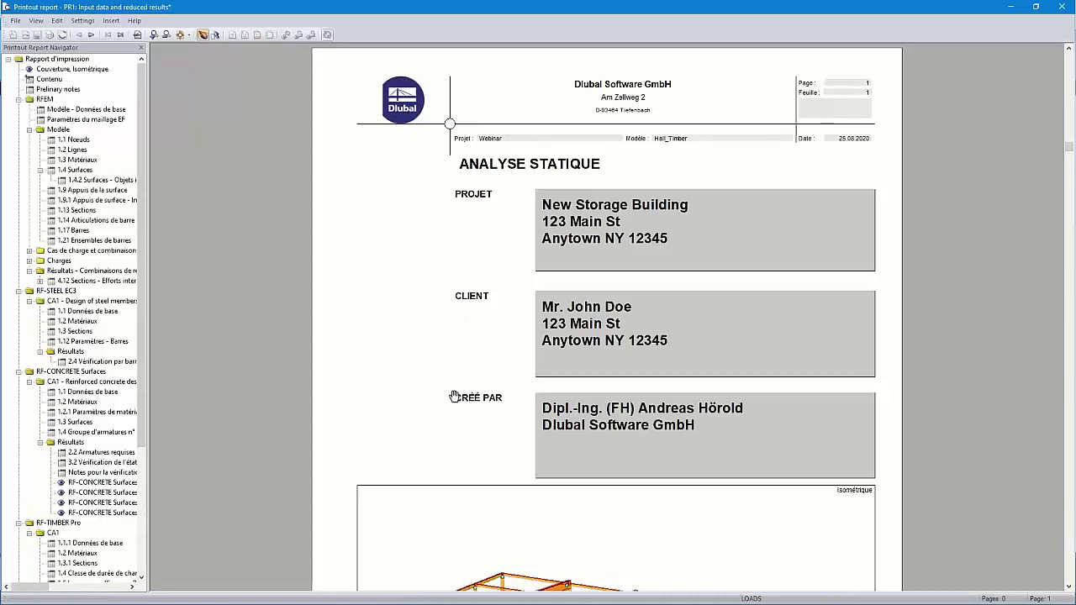
Examine the French version of RF-STEEL EC3 table 2.4 Vérification par barre and the RF-CONCRETE Surfaces 1.1 Données de base.
click(132, 361)
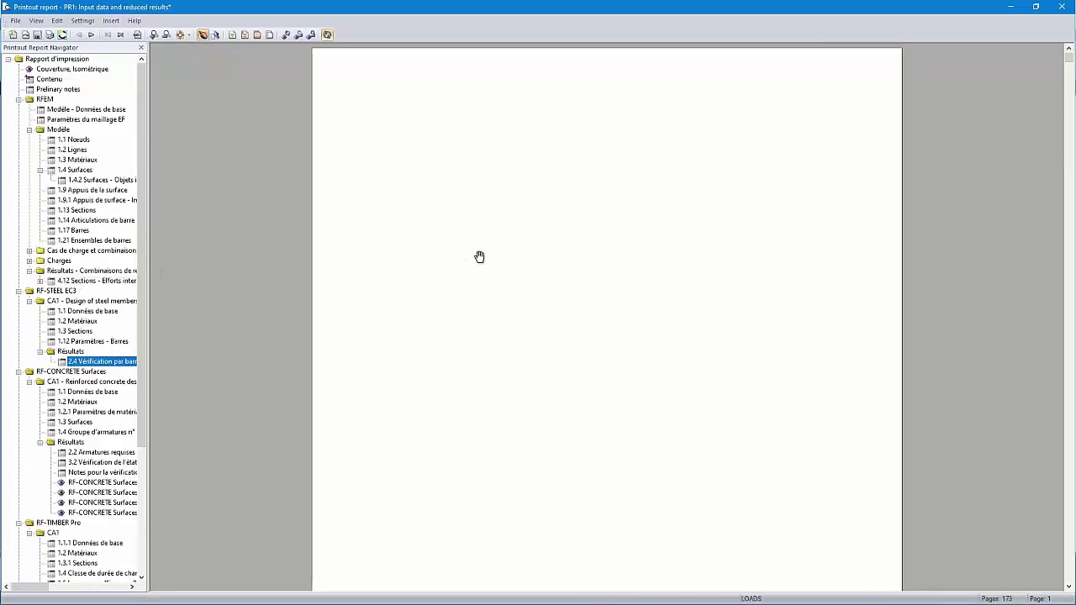
click(105, 362)
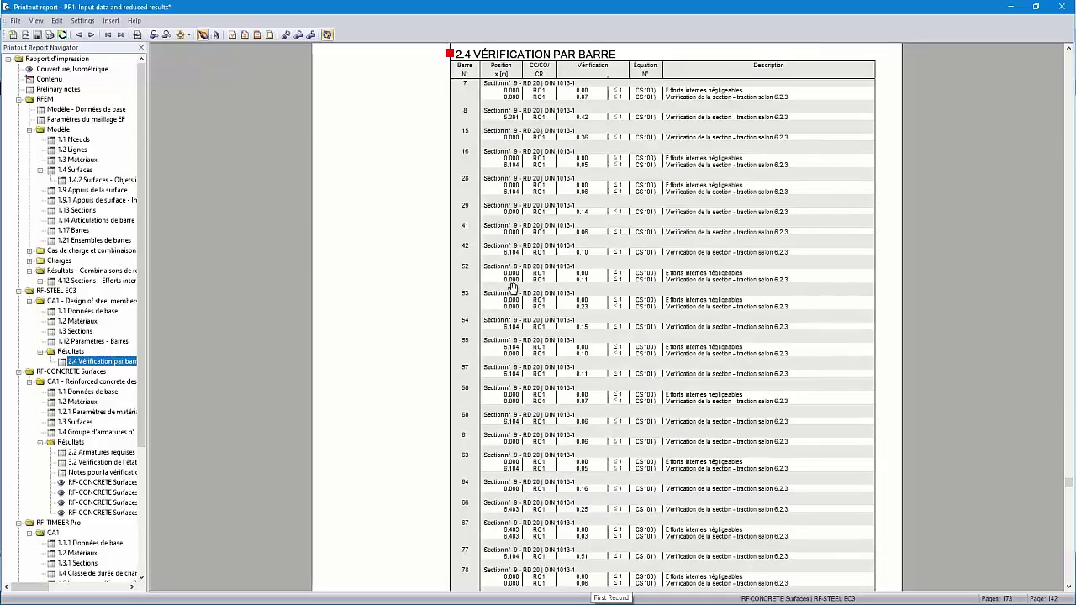
scroll(546, 120, up, 1)
scroll(546, 120, up, 1)
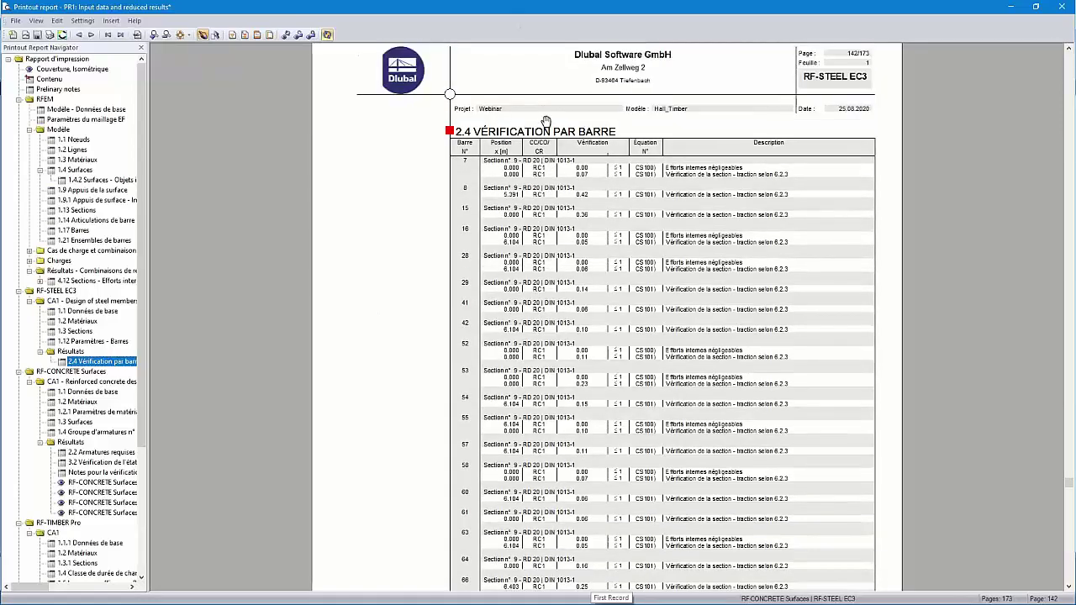
scroll(546, 126, down, 20)
scroll(545, 137, down, 2)
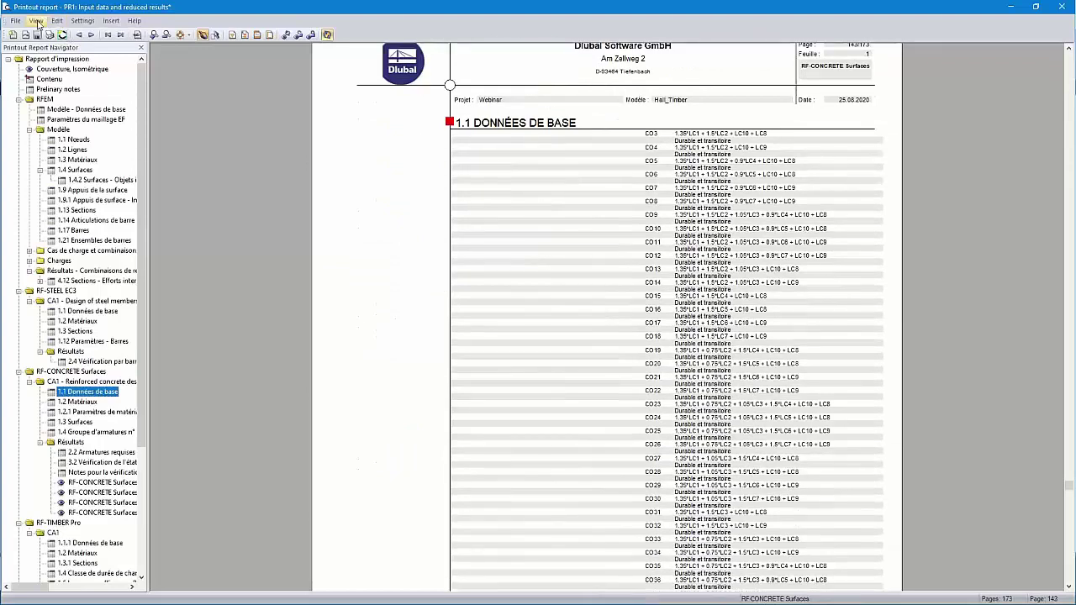
Set the printout report language to English and refresh the report.
click(83, 21)
click(107, 94)
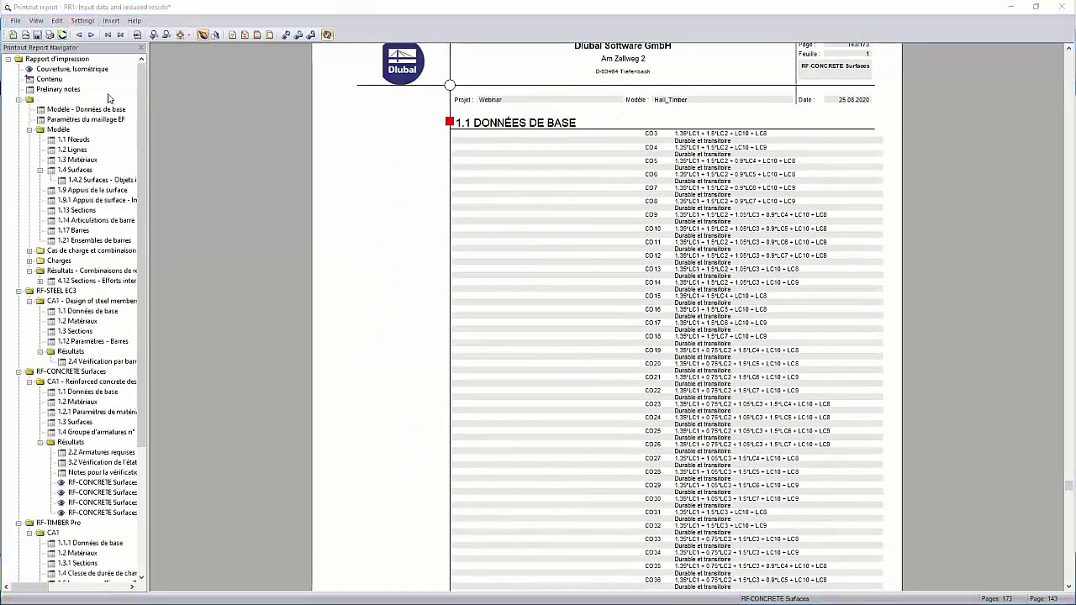
click(42, 55)
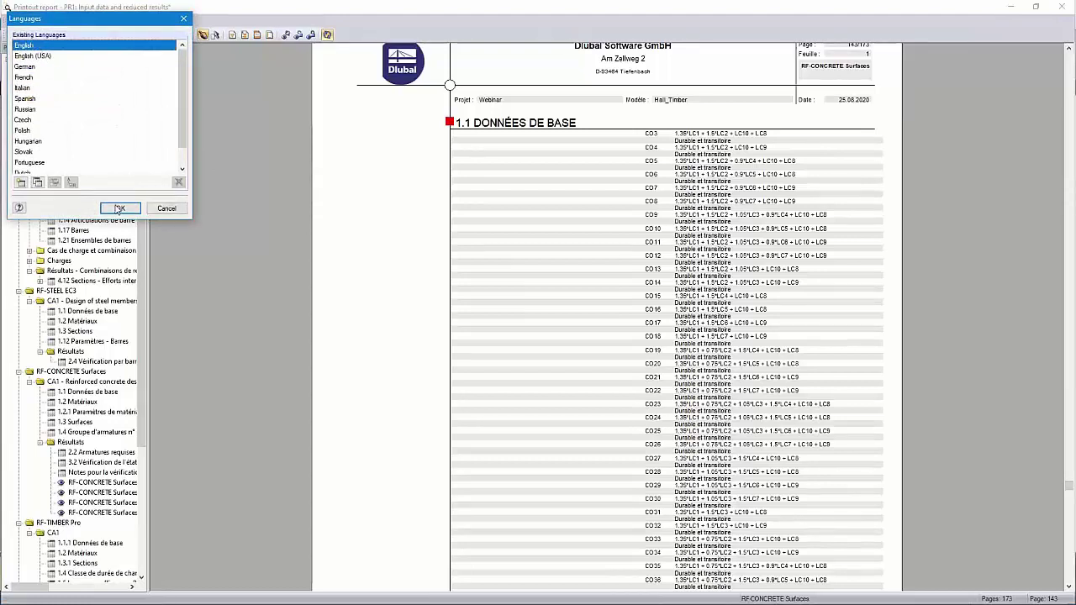
click(120, 208)
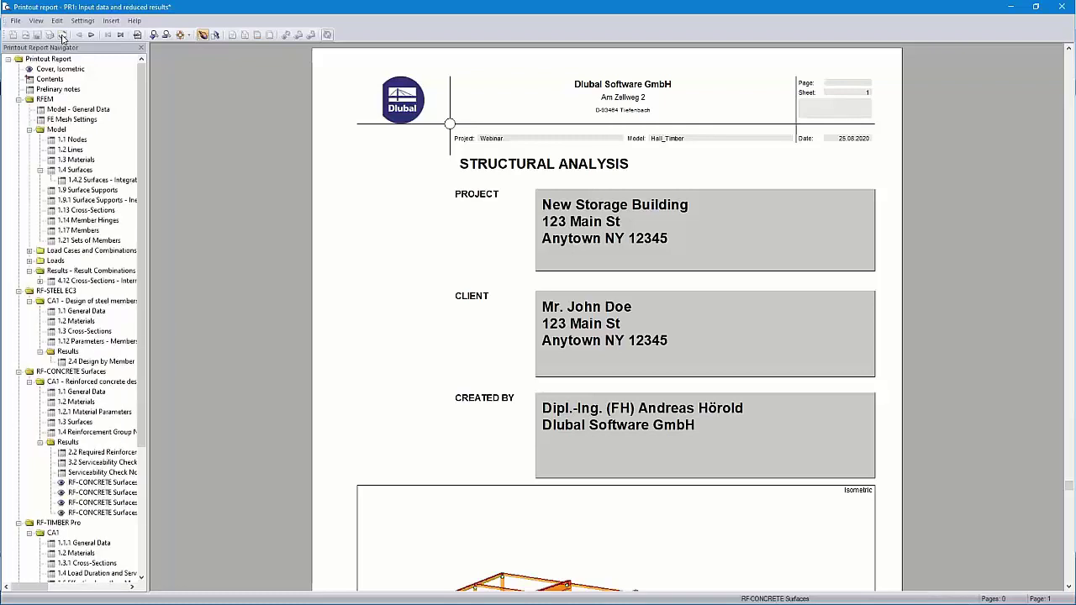
click(62, 36)
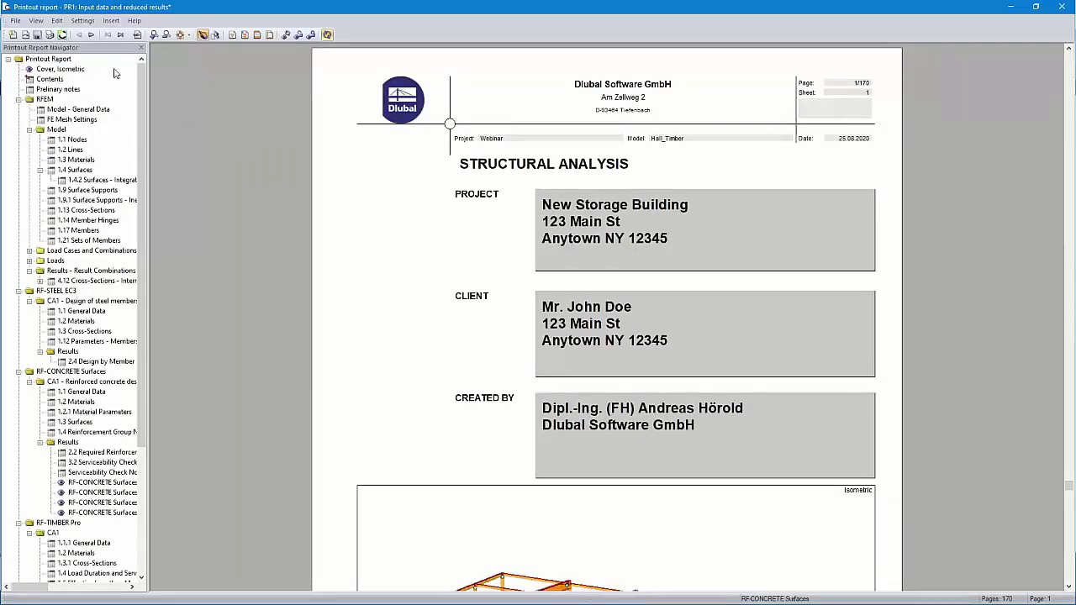
Print one copy of all report pages with the PDF24 printer and close the PDF24 Assistant.
click(16, 21)
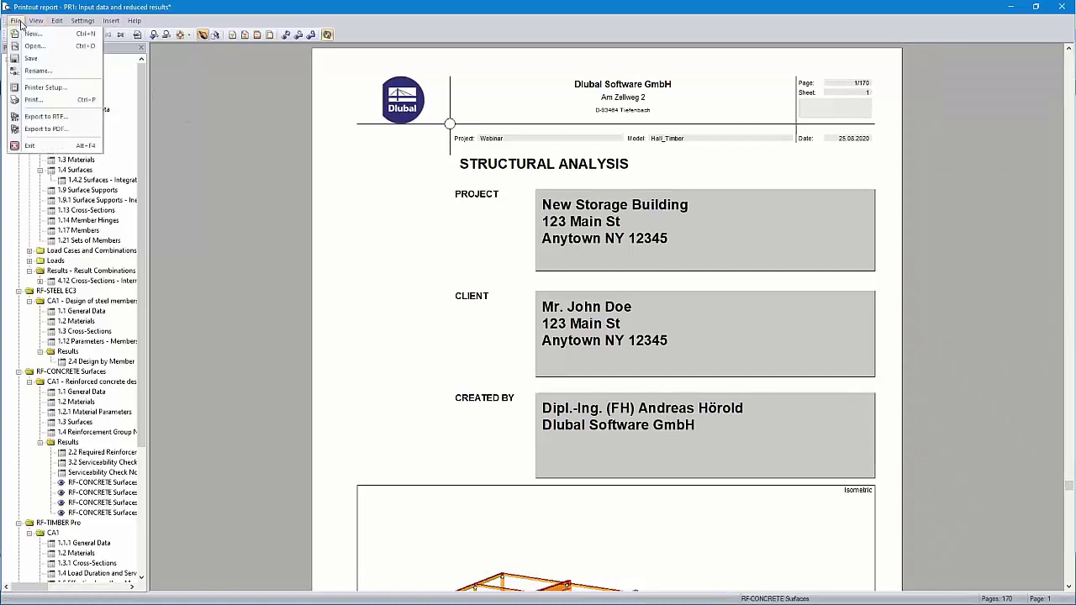
click(63, 99)
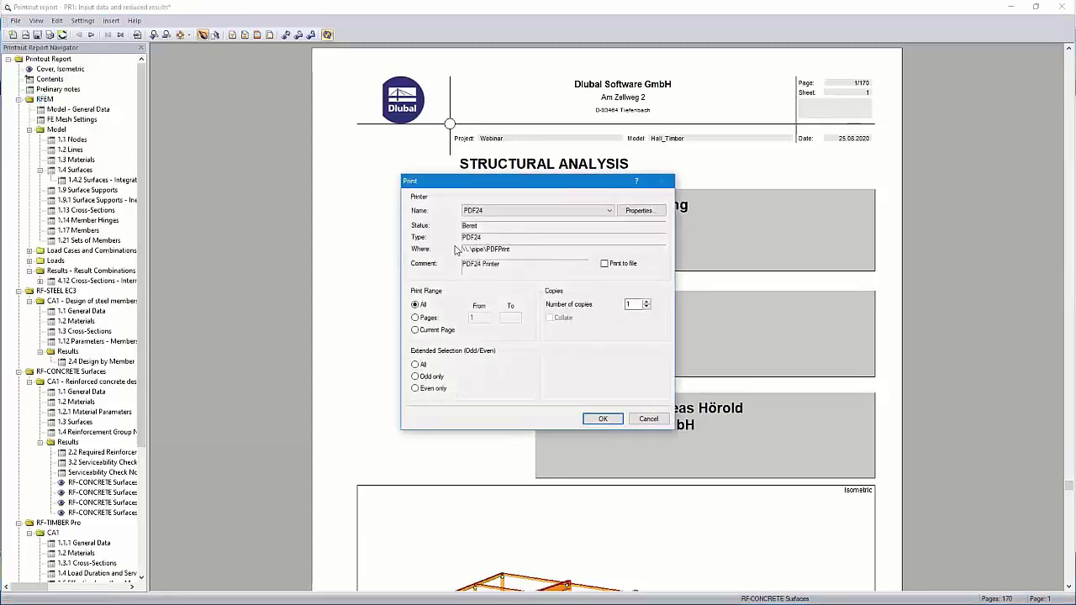
click(602, 419)
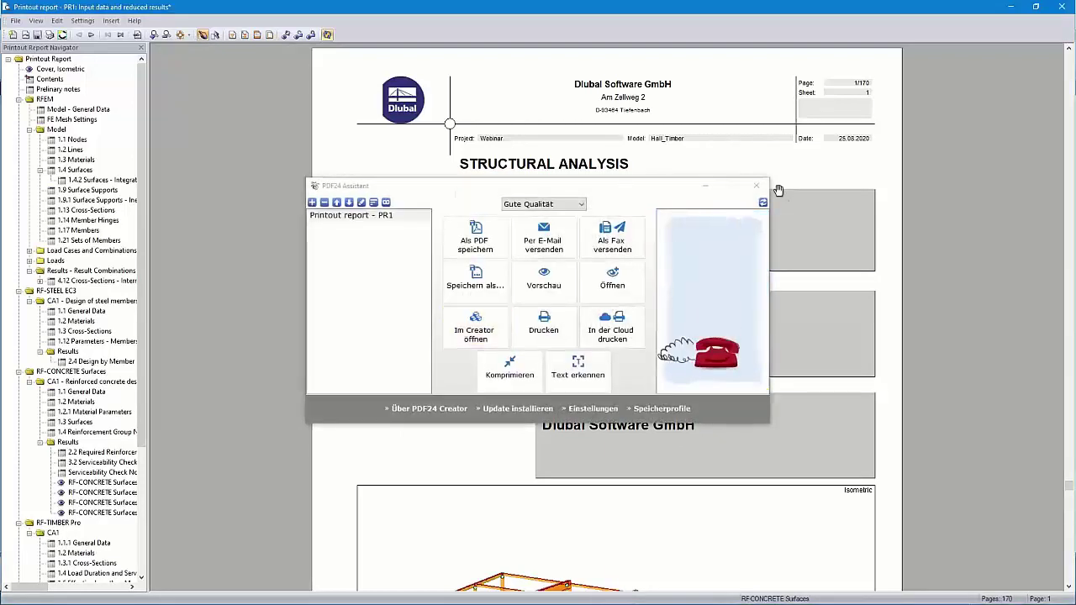
click(755, 185)
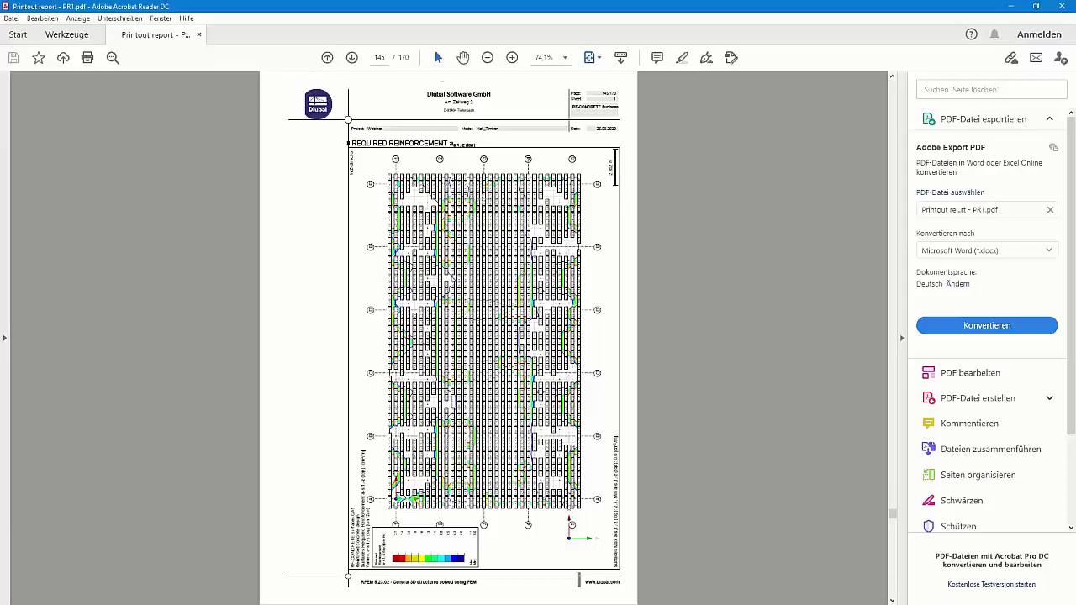
In the report PDF in Adobe Acrobat Reader, examine the required reinforcement graphic on page 145 up close.
ctrl+scroll(476, 198, up, 6)
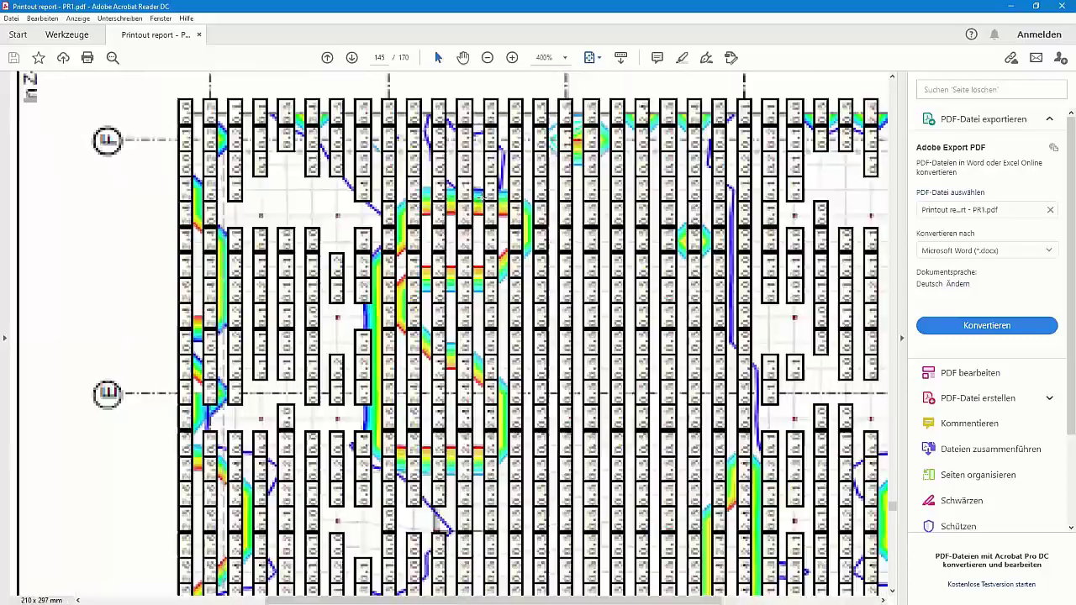
ctrl+scroll(481, 199, down, 7)
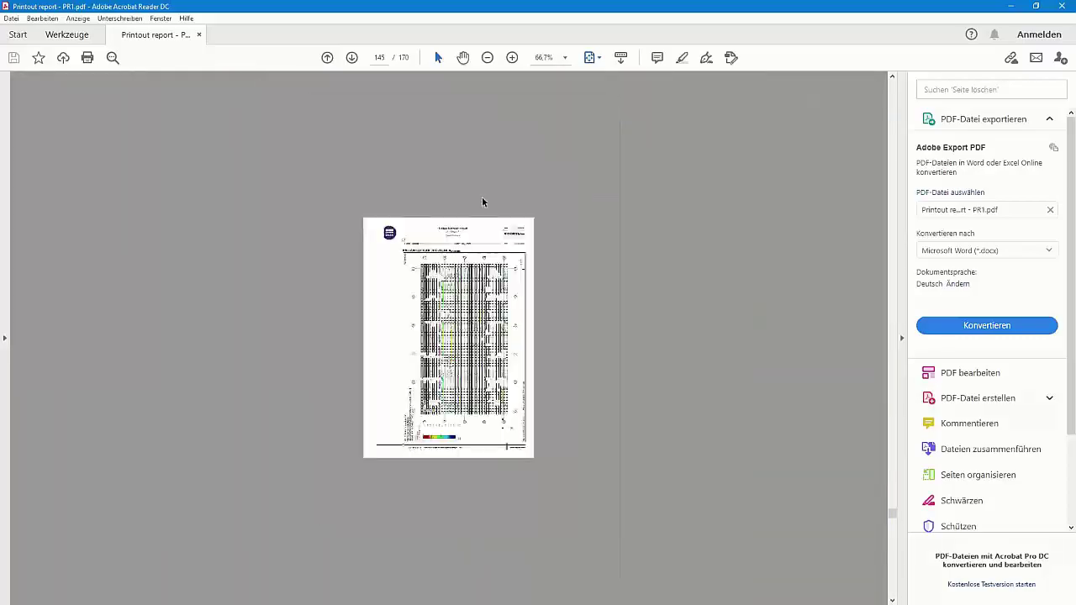
Examine the cover page and the contents and preliminary notes page at the start of the report PDF.
drag(891, 515, 898, 95)
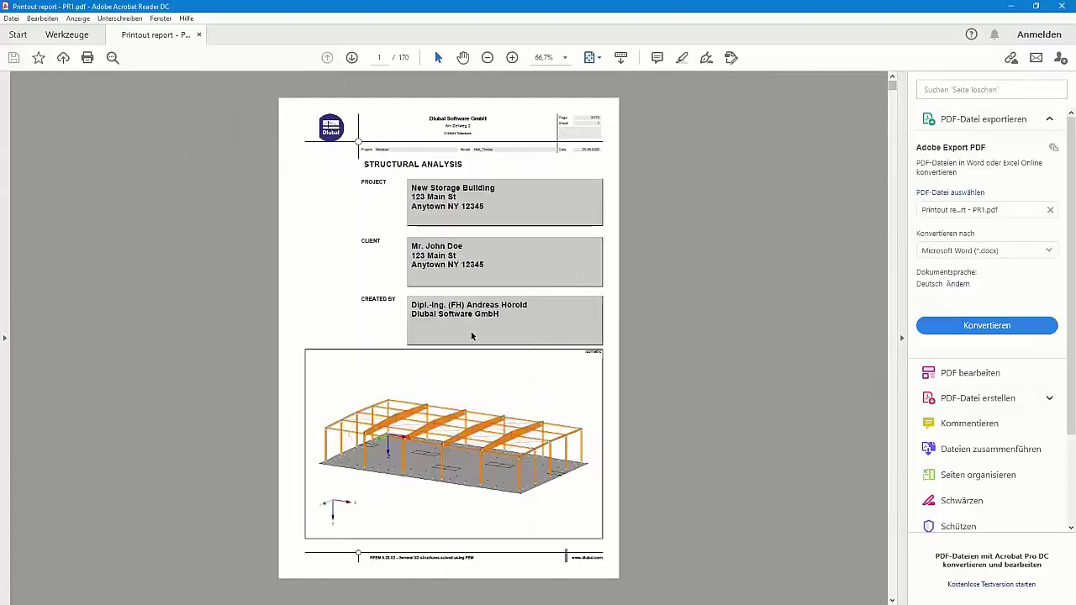
scroll(471, 337, down, 1)
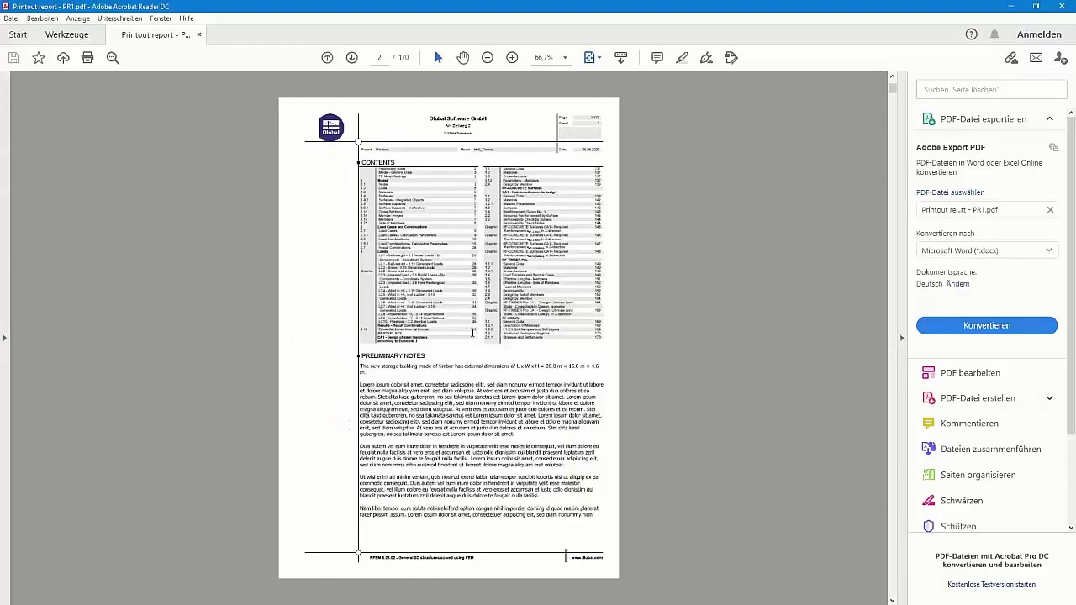
scroll(472, 333, down, 1)
scroll(472, 333, up, 2)
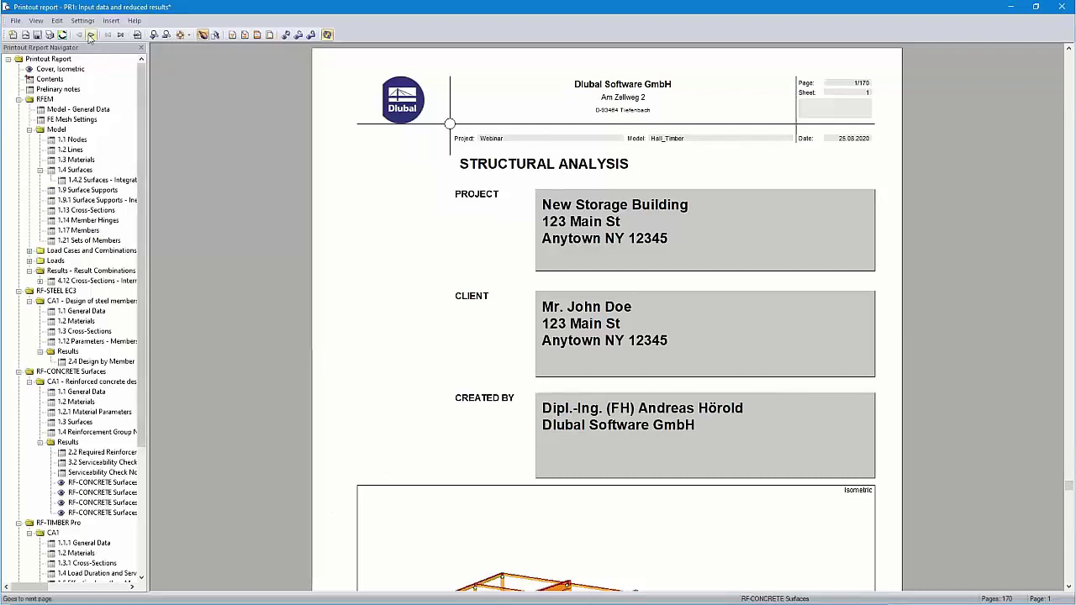
View the dialog for creating a new printout report template from the current report, and cancel it.
click(82, 21)
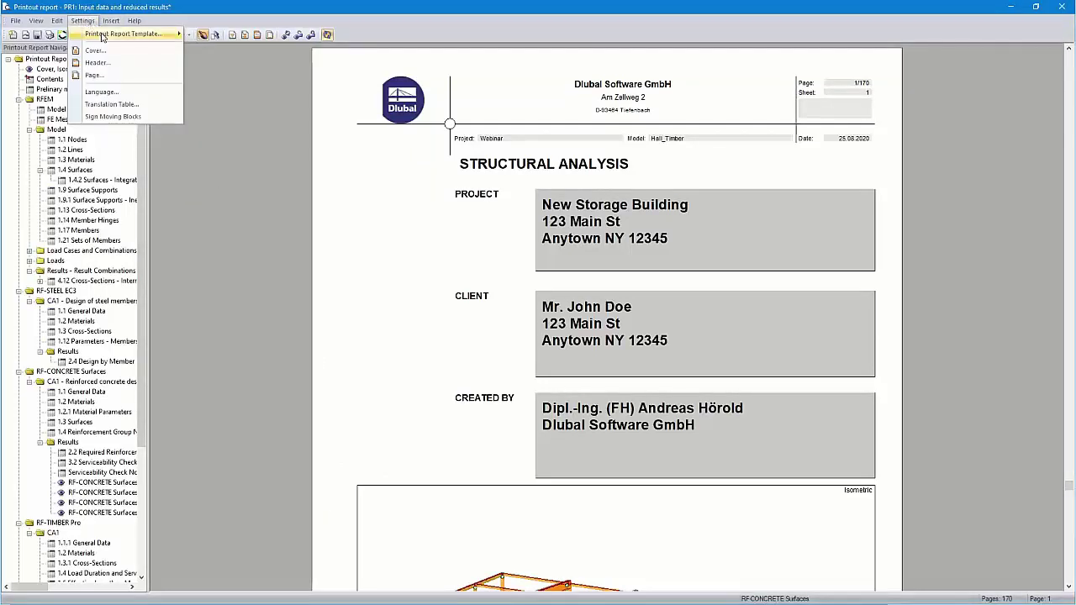
mouse_move(105, 38)
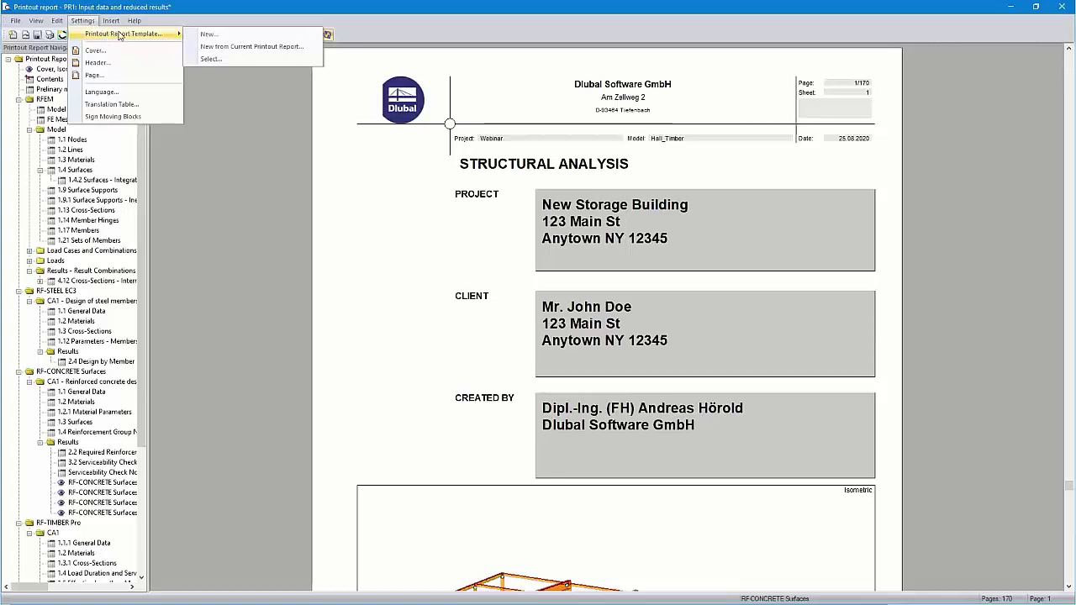
click(260, 50)
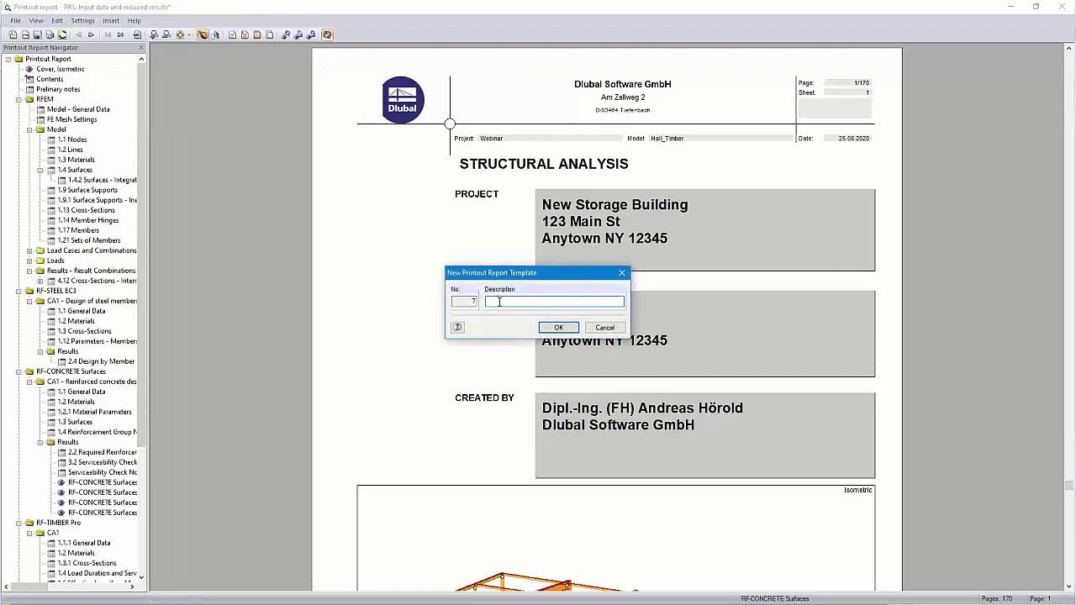
click(606, 328)
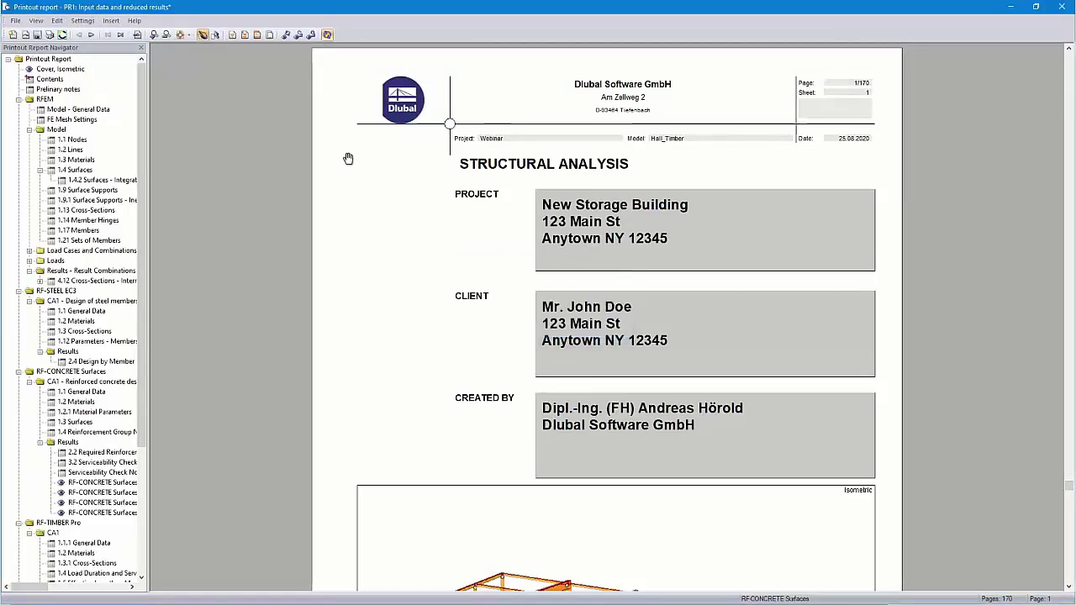
View the content selection for an entirely new printout report template and cancel it.
click(83, 21)
mouse_move(140, 34)
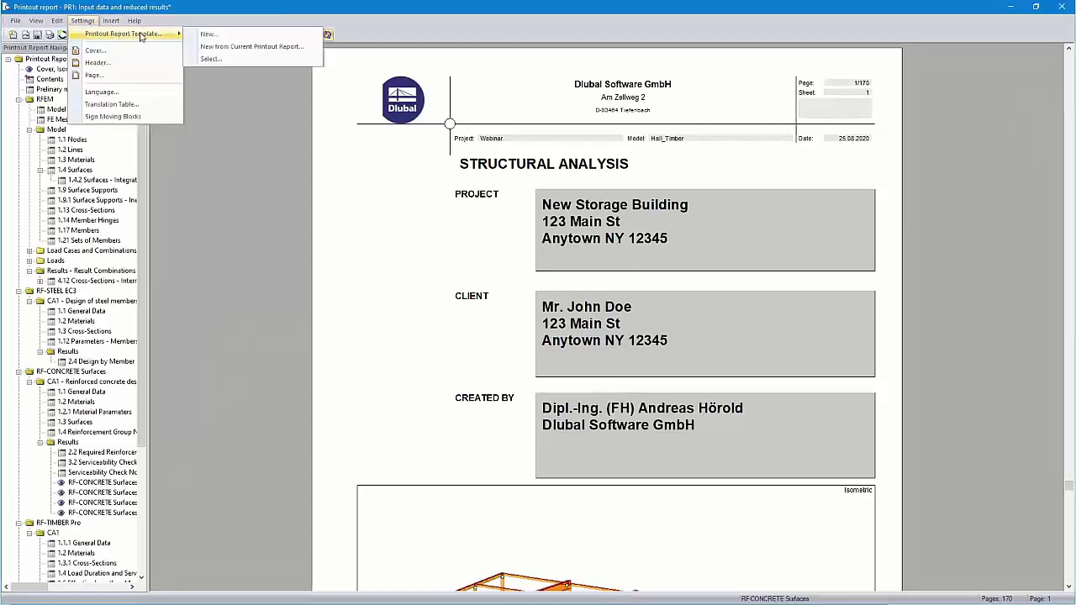
click(225, 37)
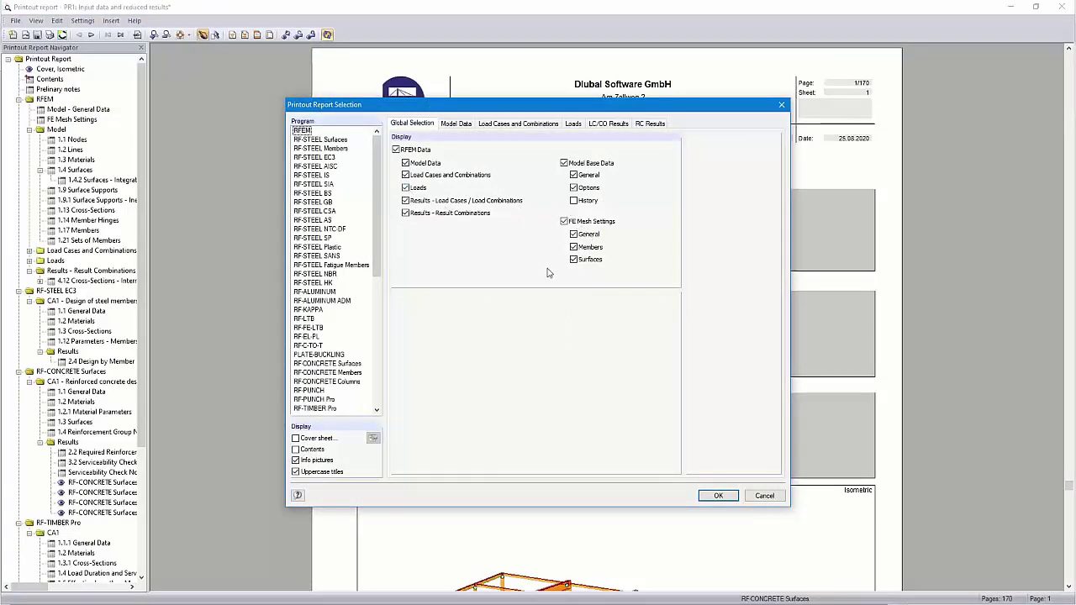
click(764, 496)
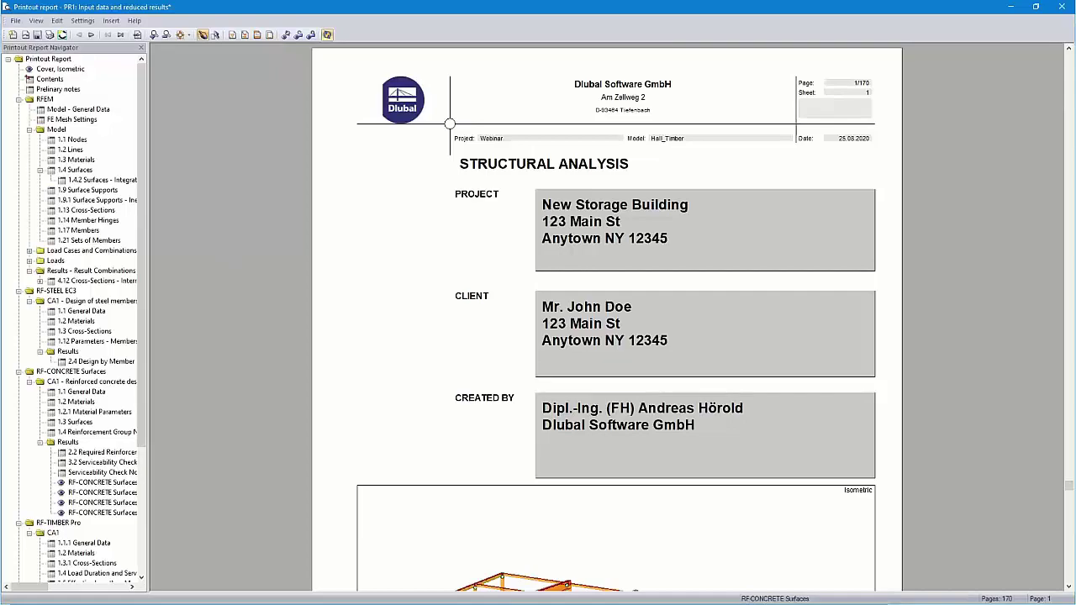
Switch to the Dlubal website in Chrome, open the Knowledge Base from Support & Learning and look through its articles.
key(alt+Tab)
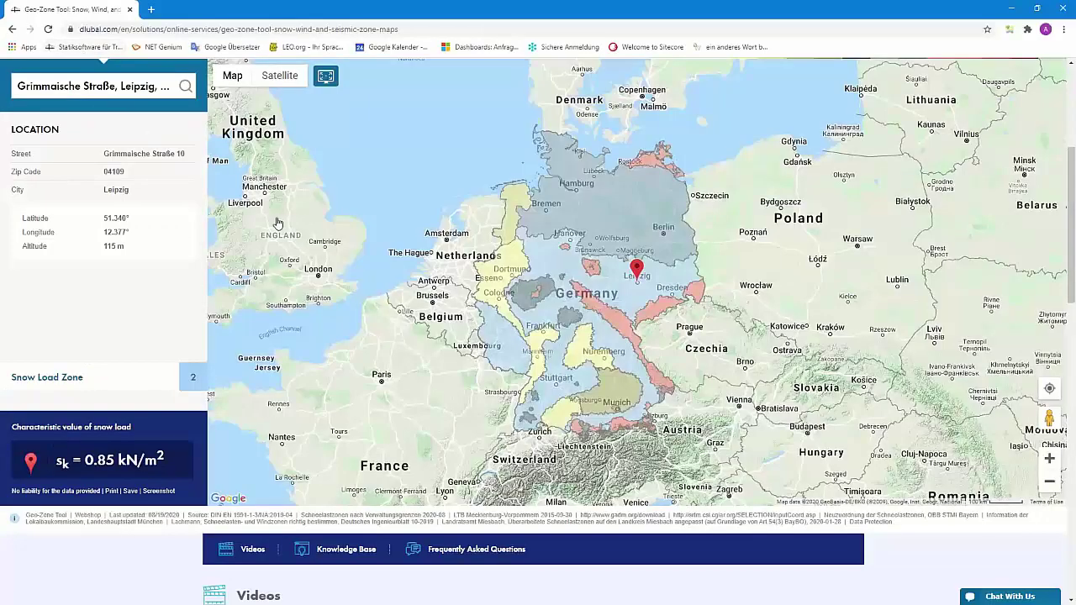
scroll(273, 220, up, 3)
mouse_move(368, 149)
mouse_move(432, 158)
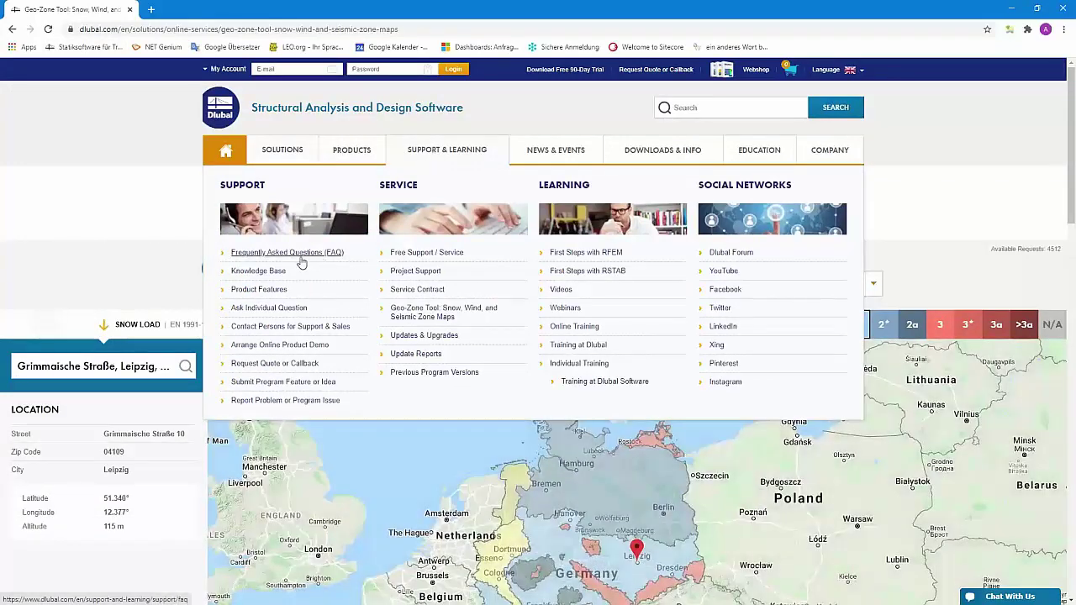
click(258, 270)
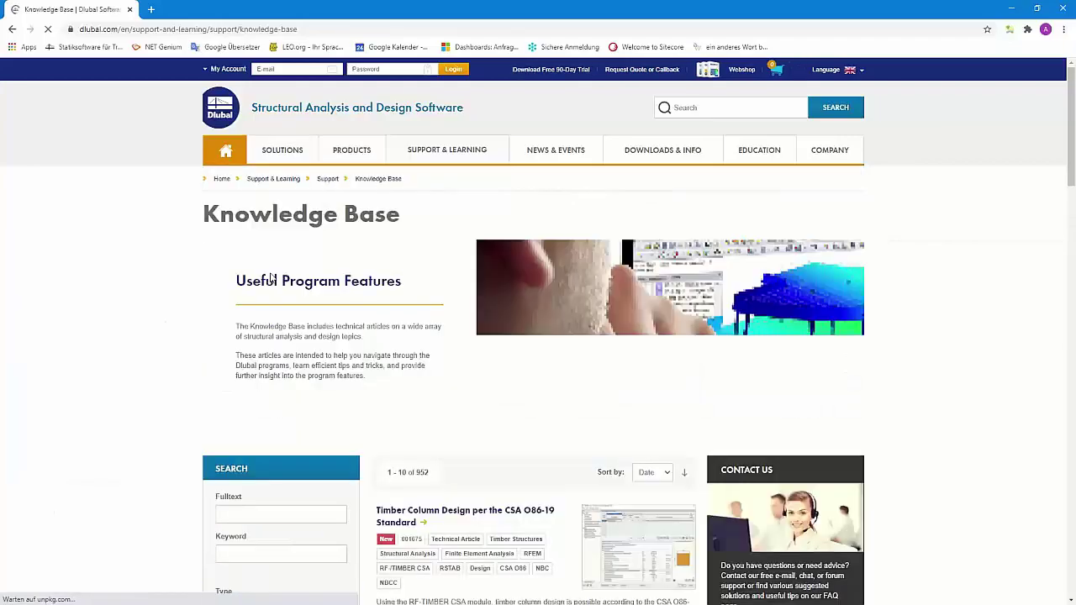
scroll(454, 282, down, 10)
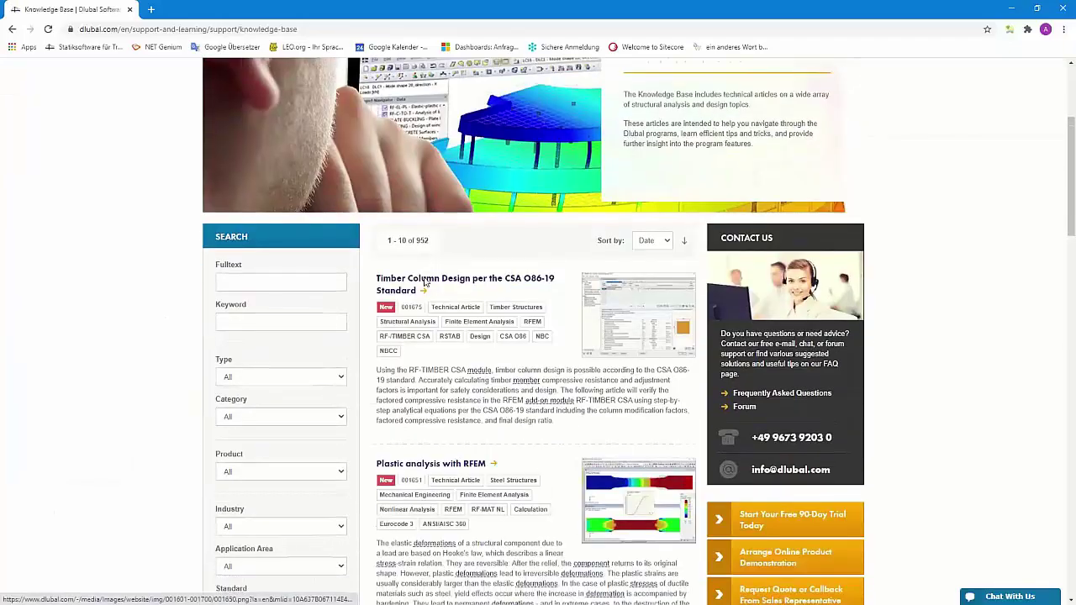
scroll(425, 281, down, 8)
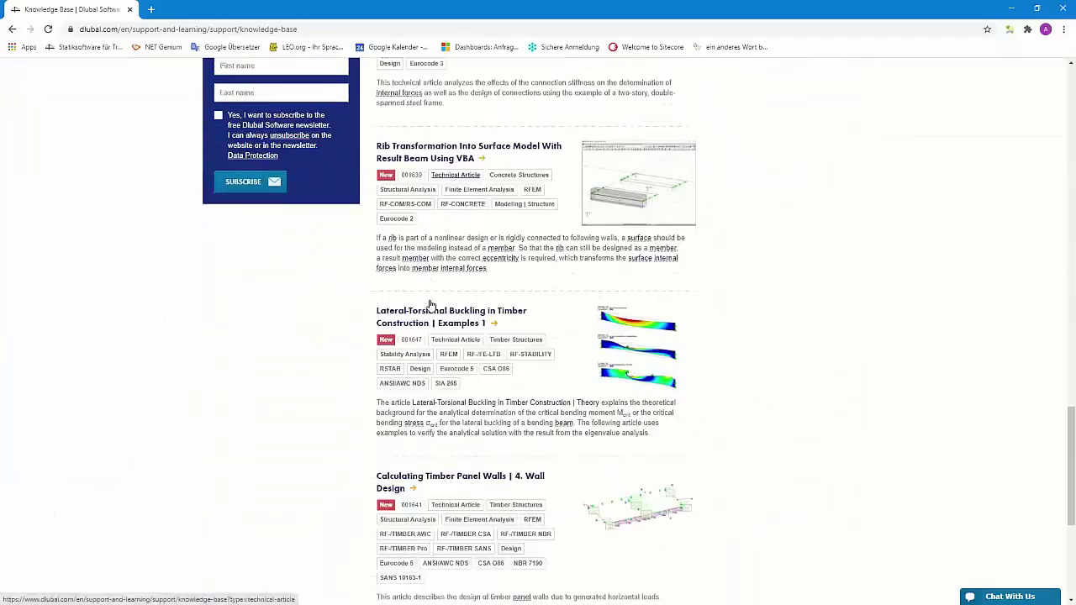
scroll(432, 305, up, 17)
Search the full text of the Knowledge Base articles for "vcmaster".
click(245, 288)
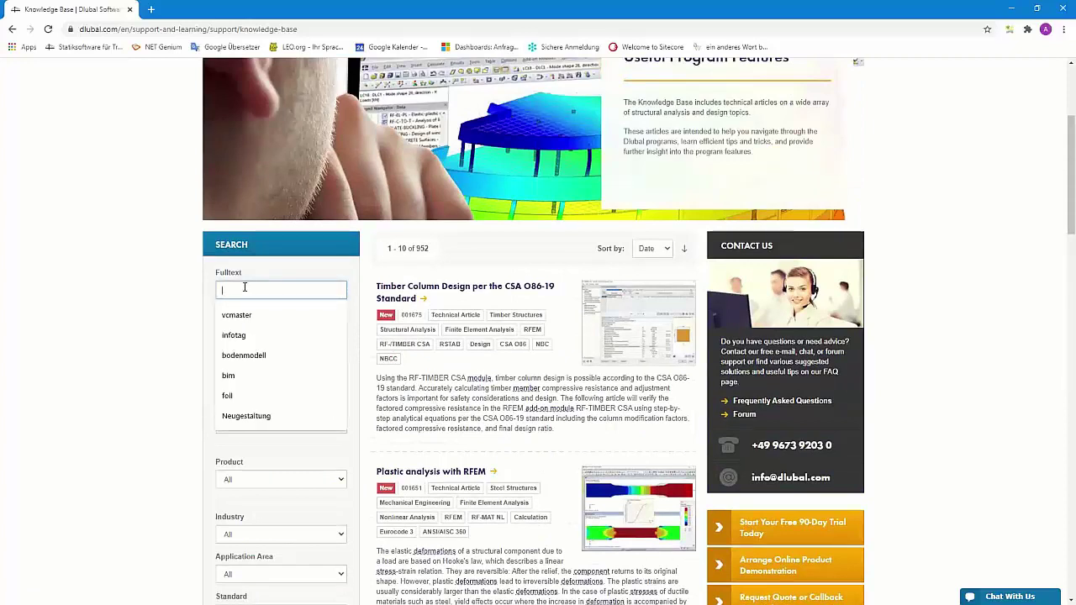
text(v)
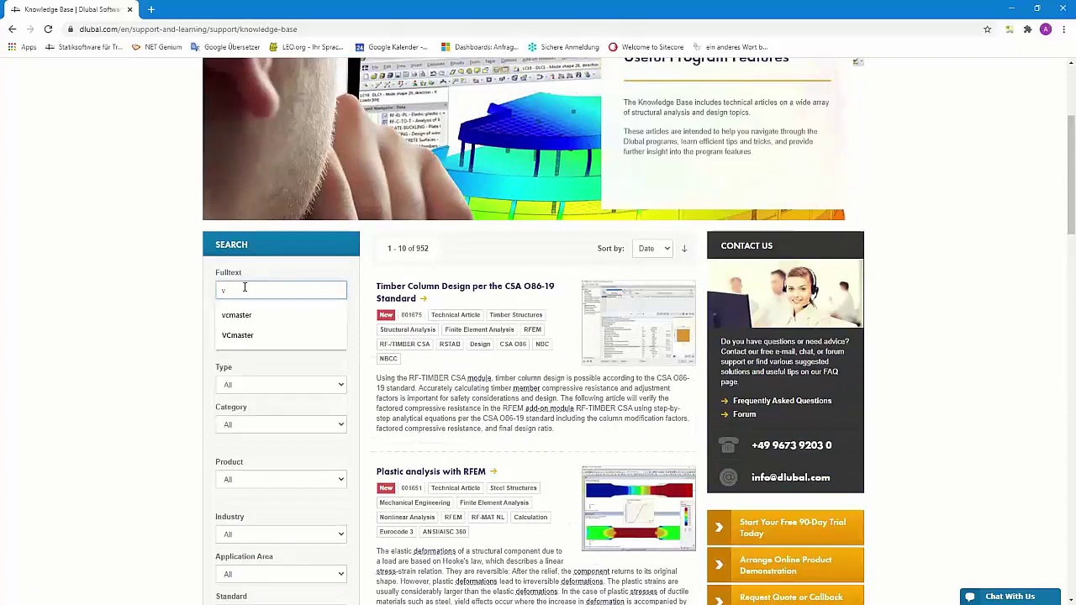
text(cmaster)
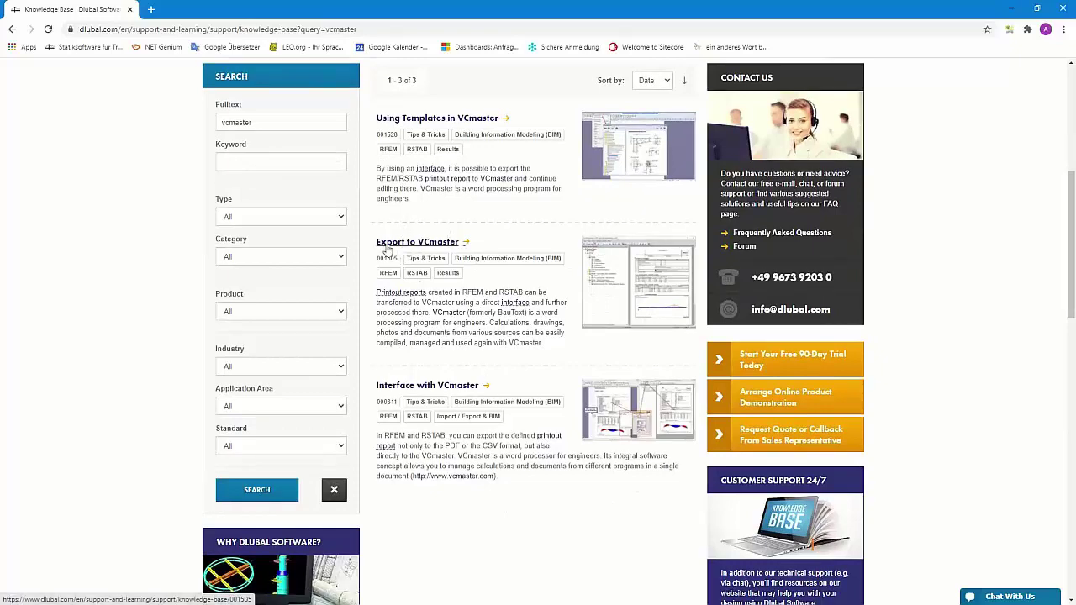
Open the "Export to VCmaster" article and look through its export instructions and figures.
click(398, 244)
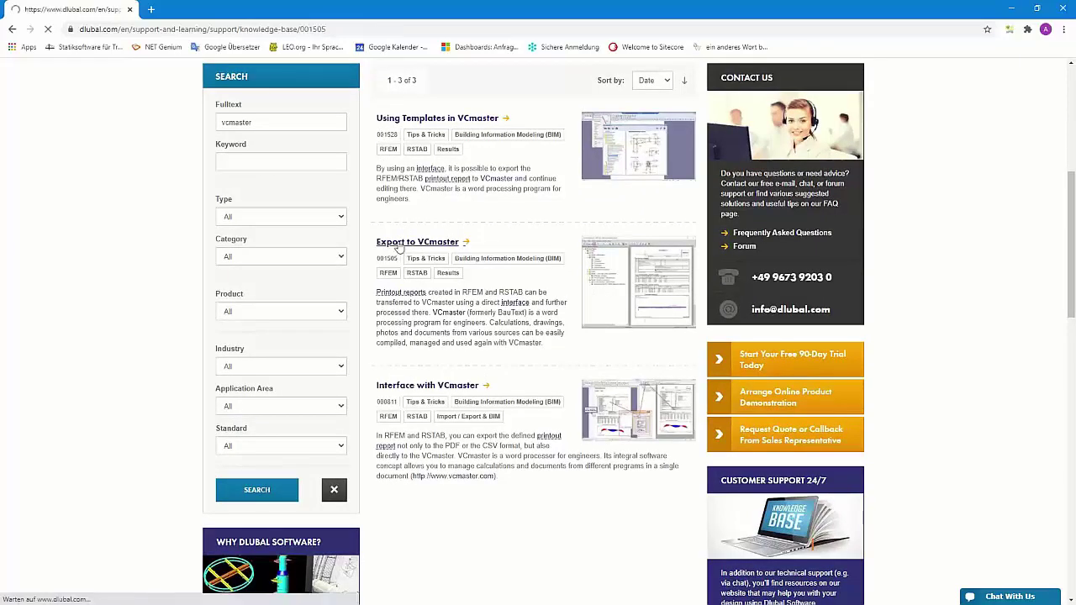
scroll(496, 248, down, 3)
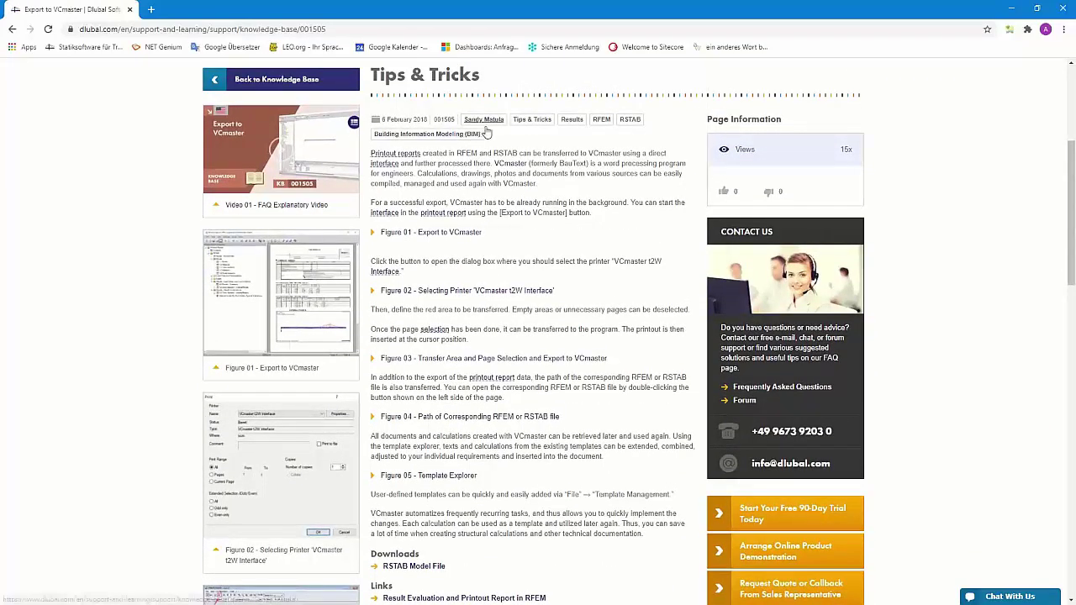
scroll(490, 295, down, 3)
scroll(491, 294, up, 3)
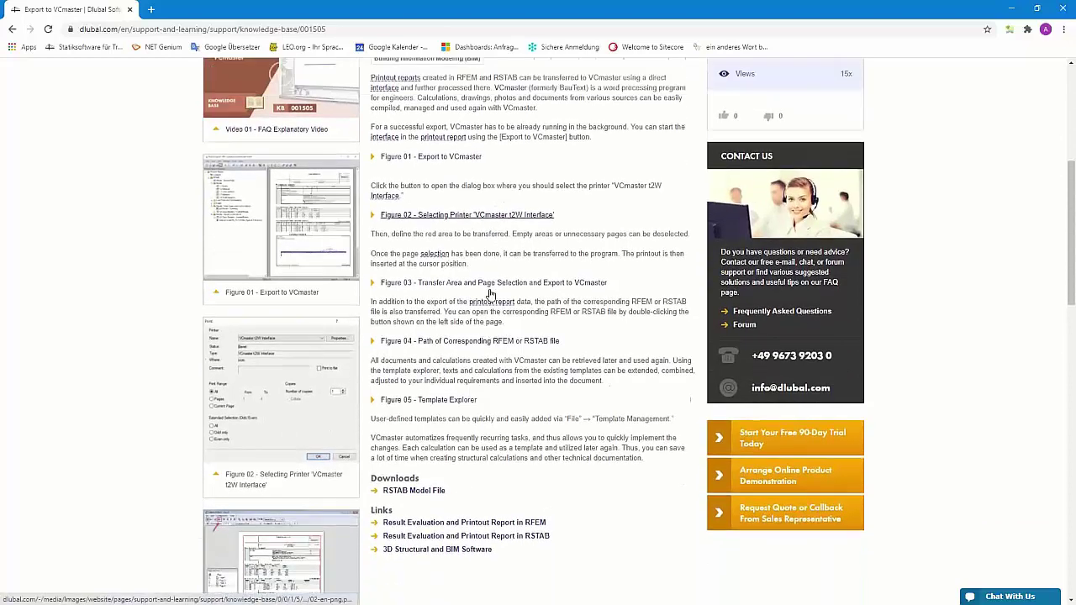
Play the article's explanatory video on exporting to VCmaster in full screen.
click(281, 149)
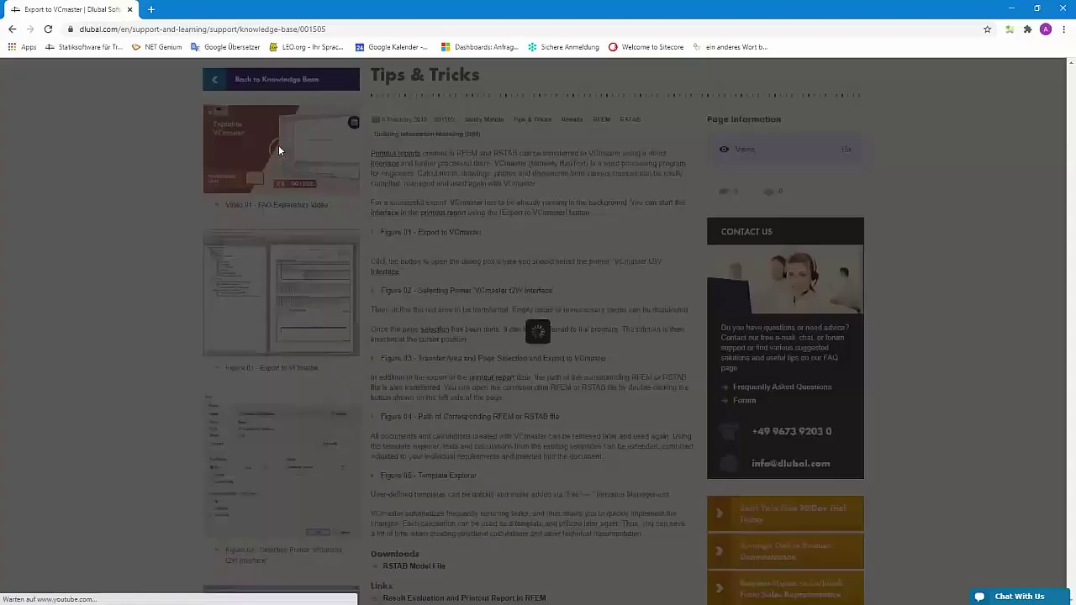
click(534, 331)
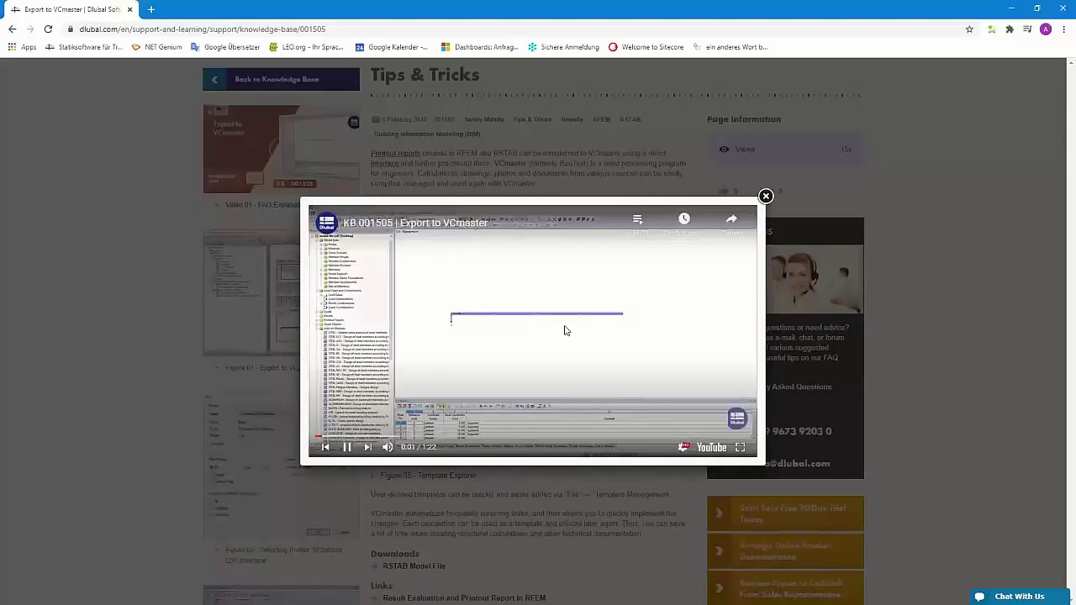
click(741, 448)
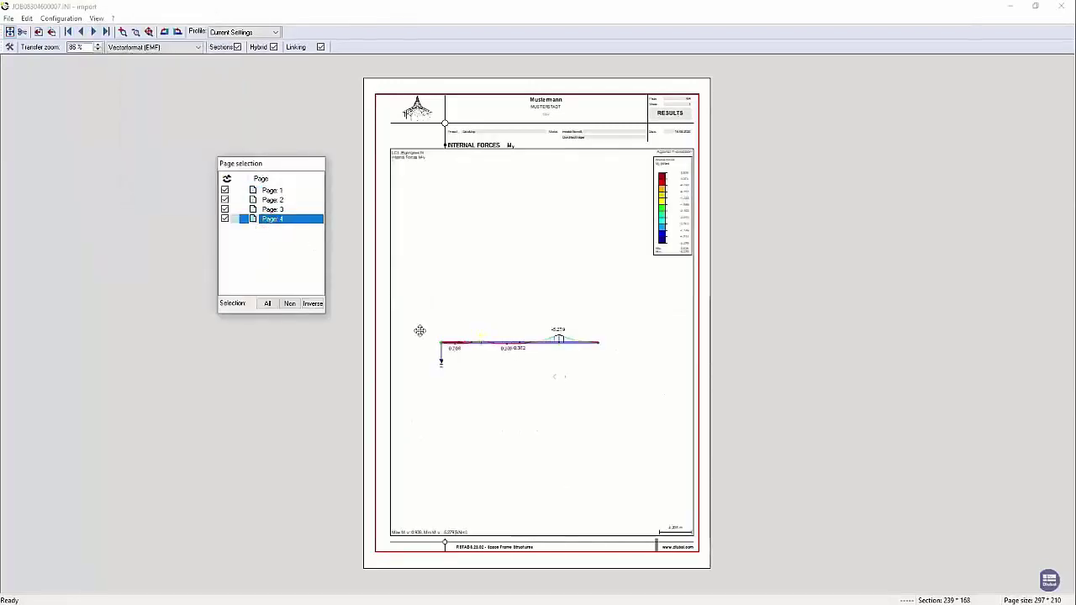
drag(374, 319, 387, 318)
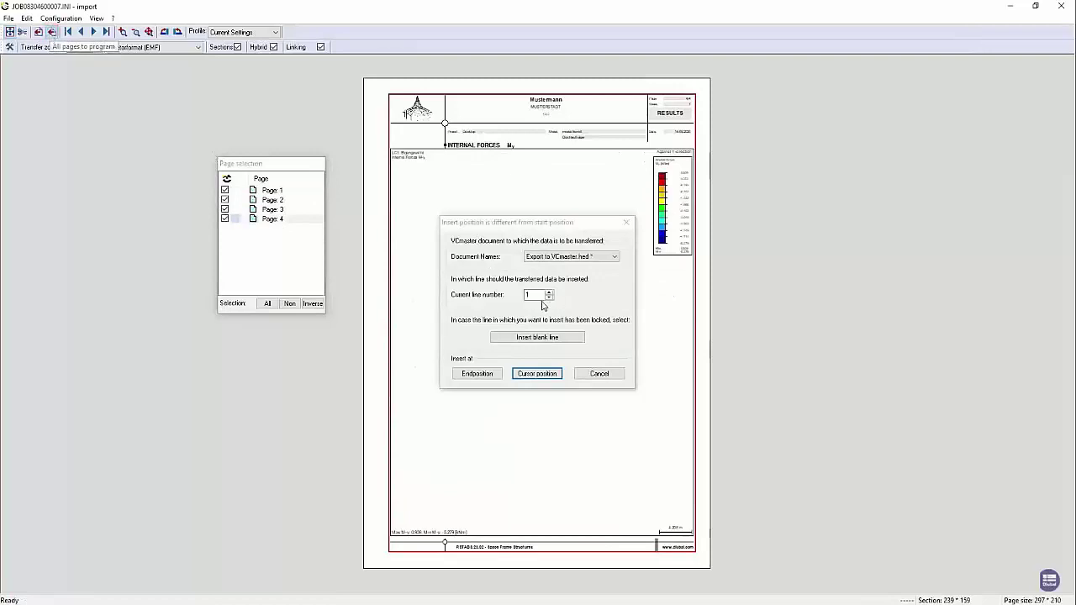
click(537, 373)
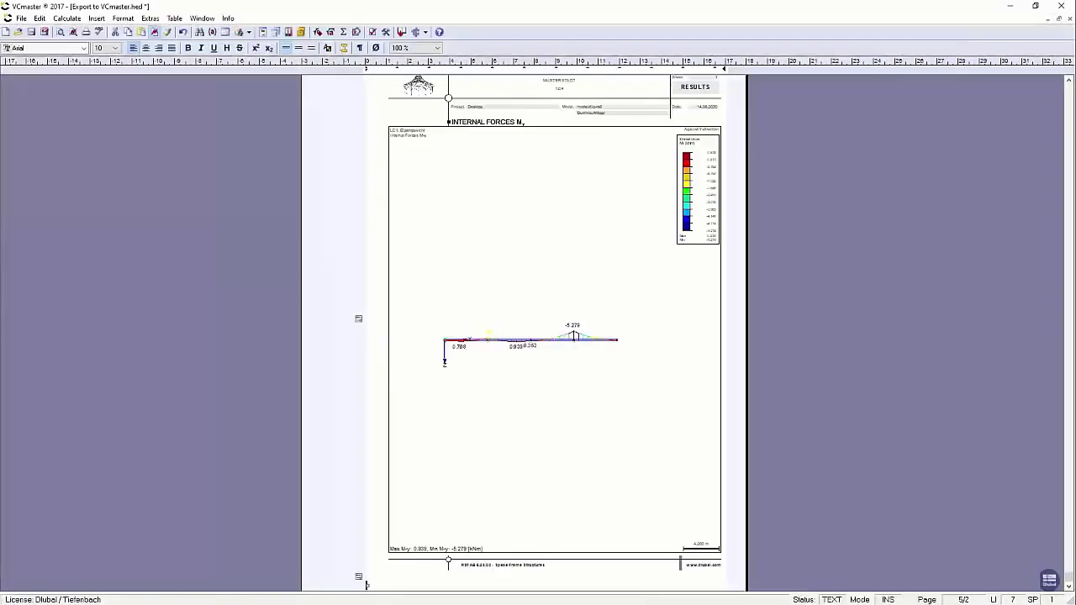
scroll(678, 441, up, 10)
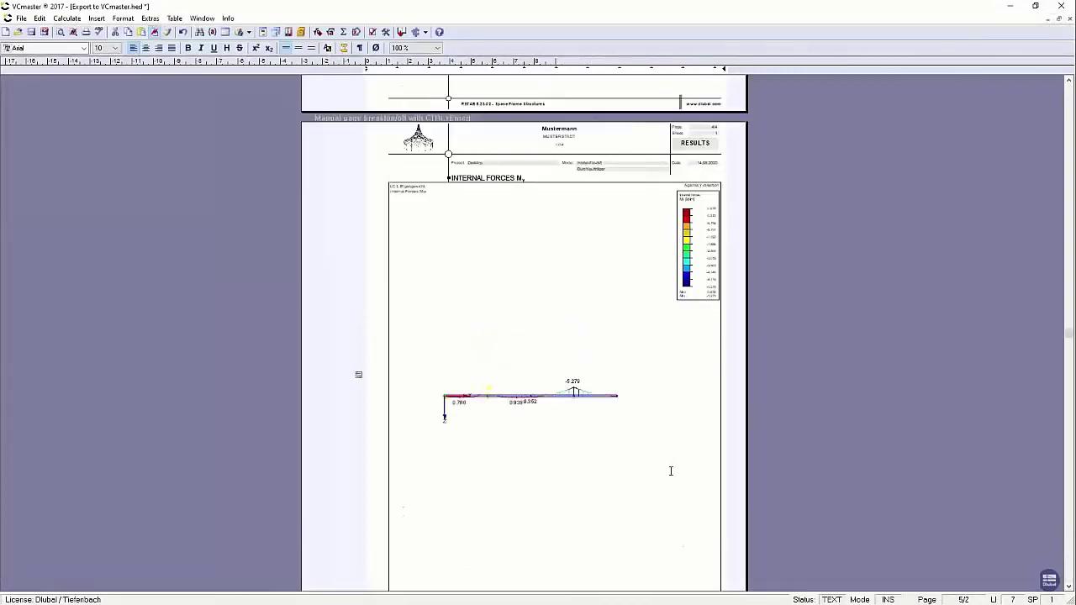
scroll(671, 471, up, 15)
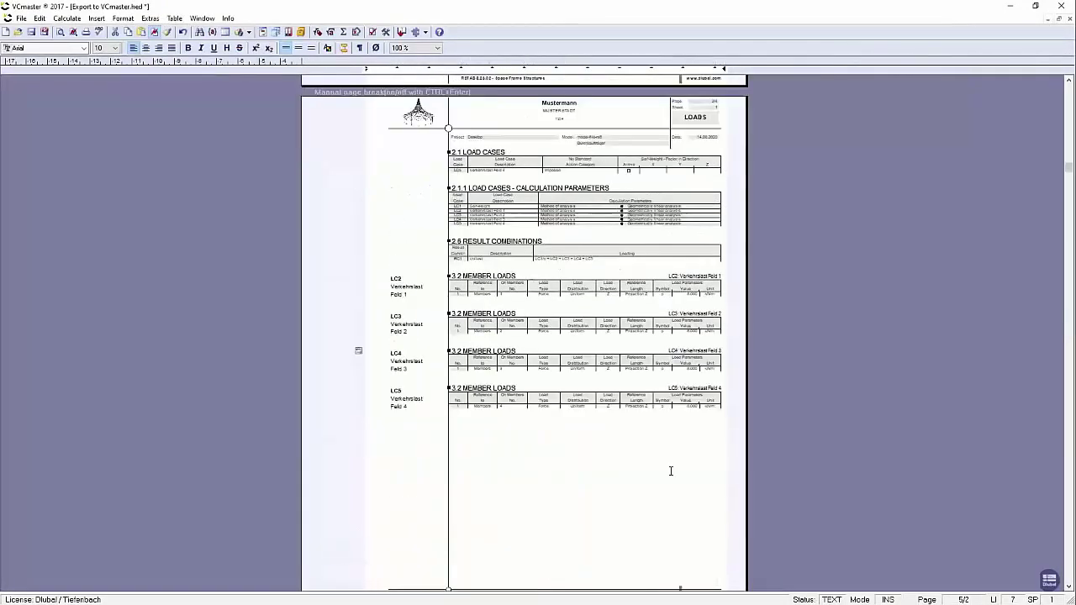
scroll(671, 471, up, 4)
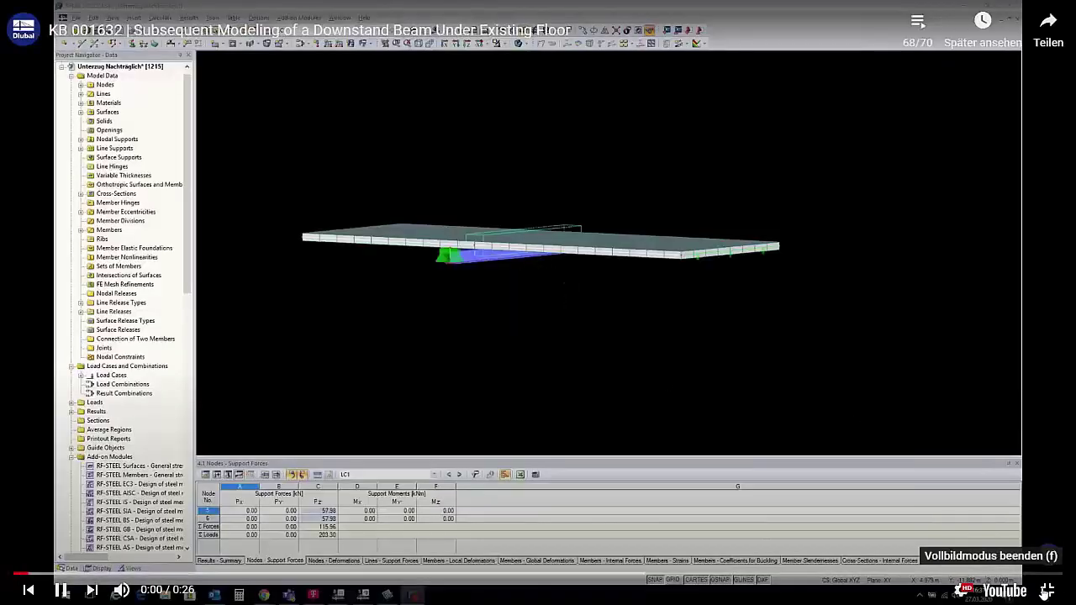
Leave the full-screen view, close the video player and return to the start of the article.
click(1047, 591)
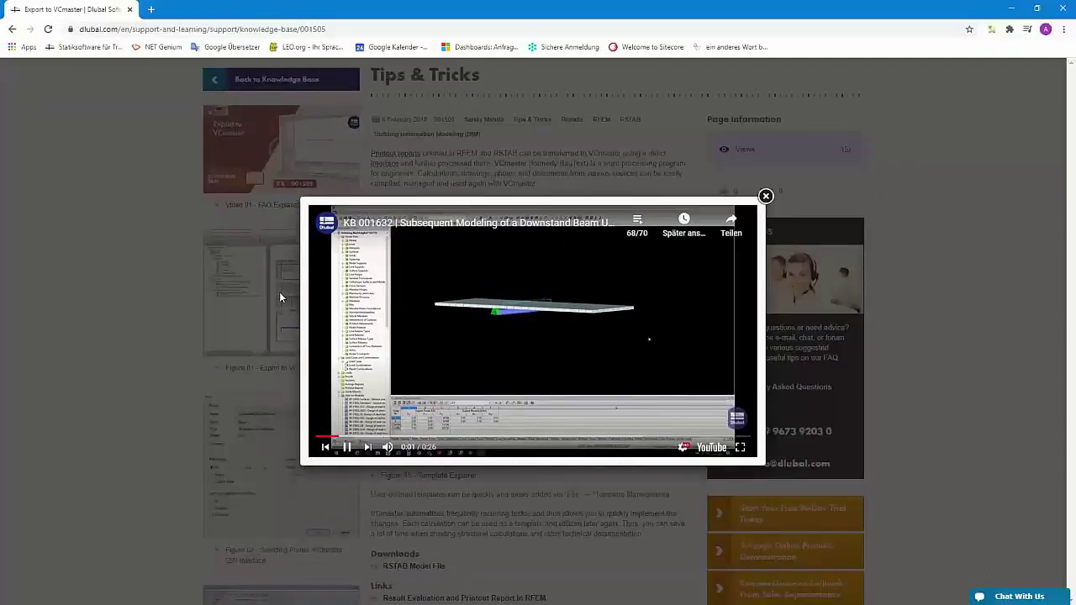
click(766, 197)
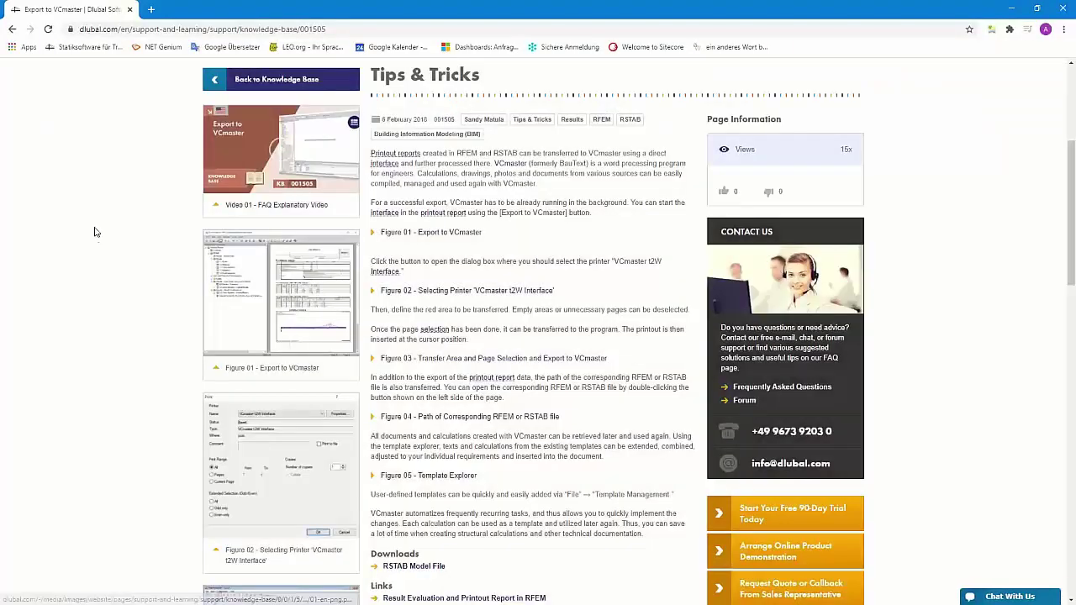
scroll(183, 244, up, 3)
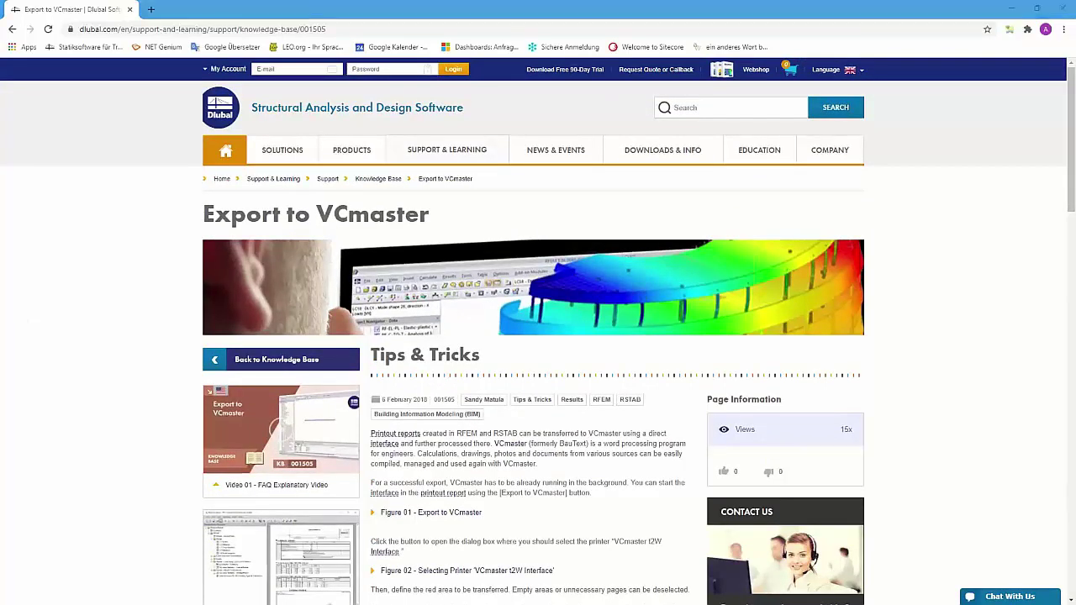
key(alt+Tab)
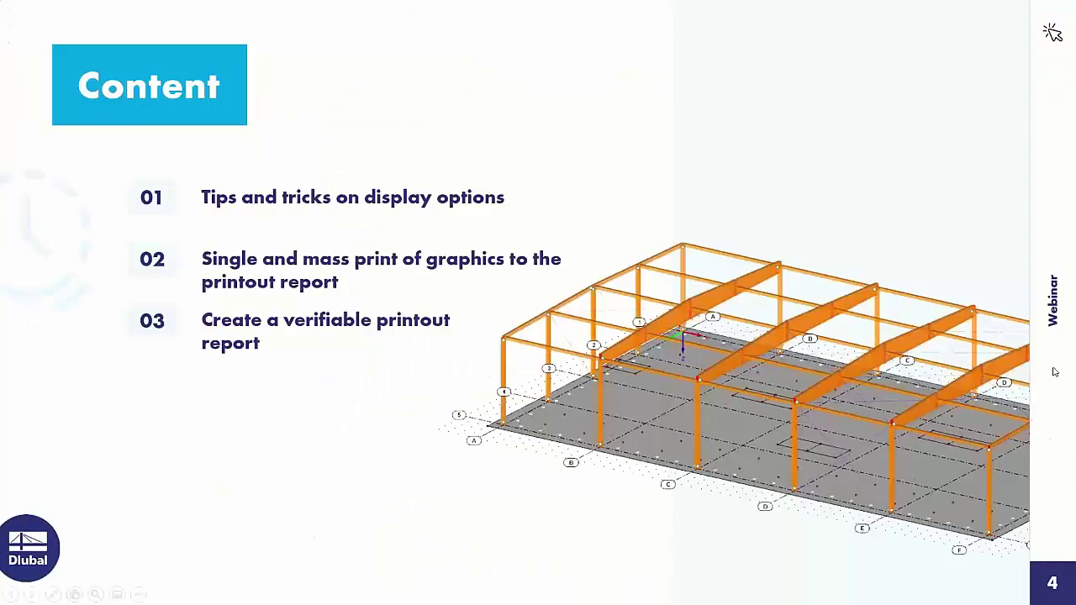
click(989, 306)
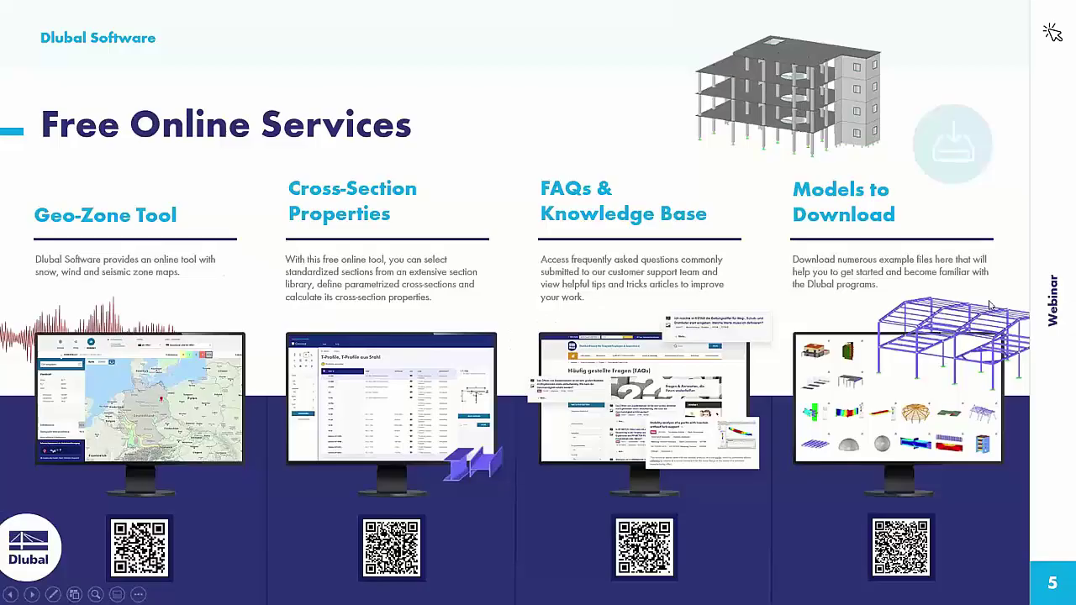